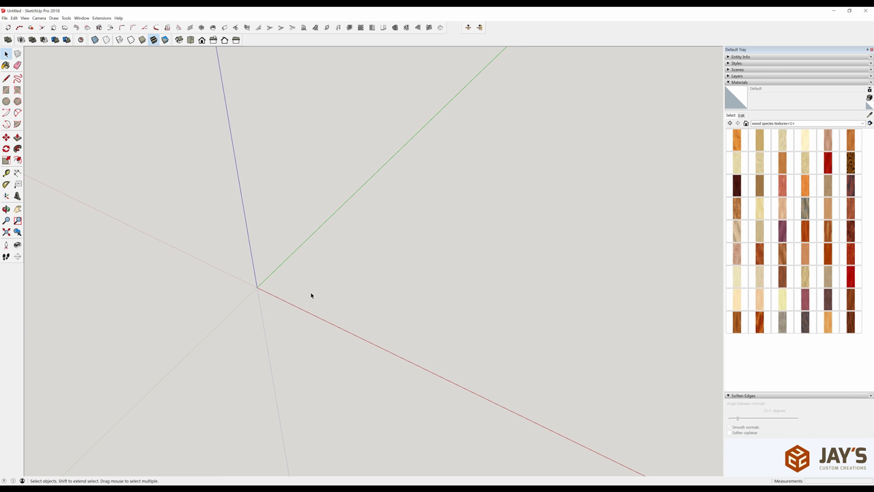
# - Draw a 24 by 13 inch rectangle on the ground plane starting at the origin
pyautogui.press('r')
pyautogui.click(256, 287)
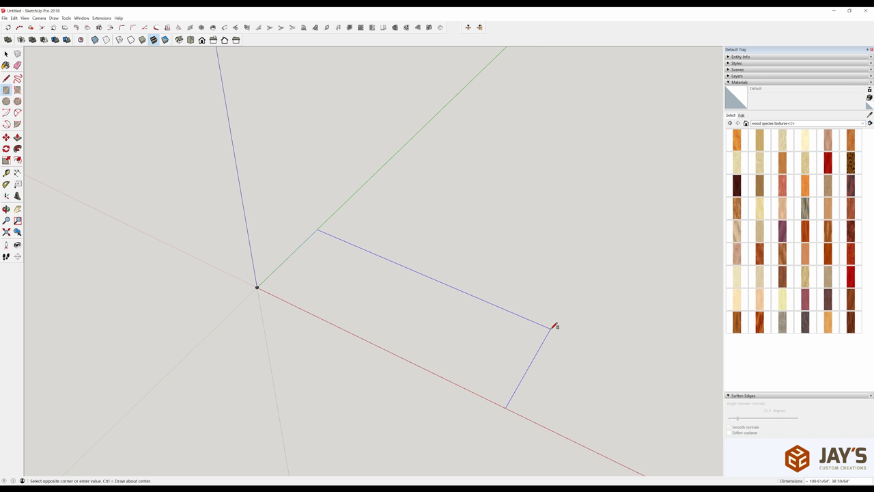
pyautogui.write('24,13')
pyautogui.press('Return')
# - Push/Pull the rectangle up 18 inches into a box
pyautogui.press('p')
pyautogui.click(297, 288)
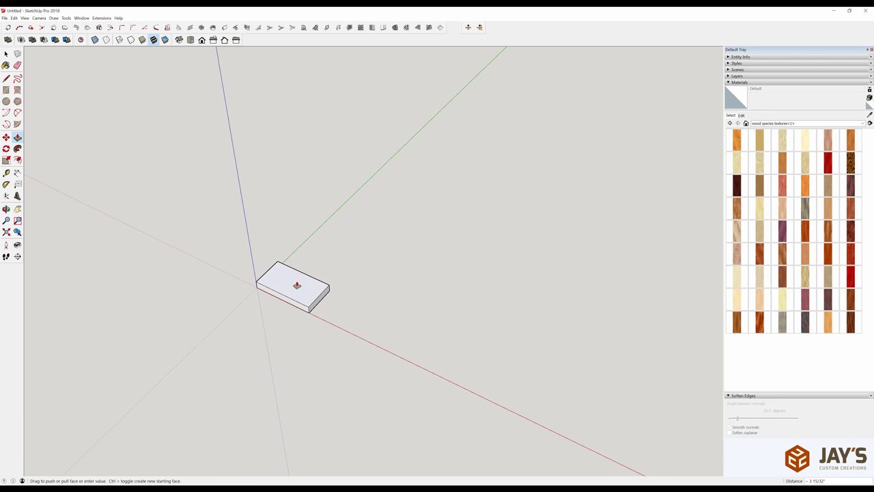
pyautogui.write('18')
pyautogui.press('Return')
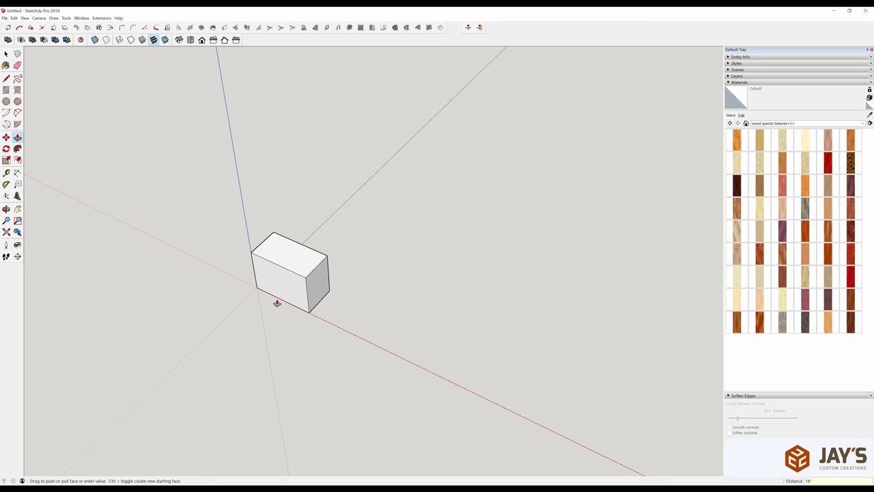
pyautogui.hotkey('shift', 'z')
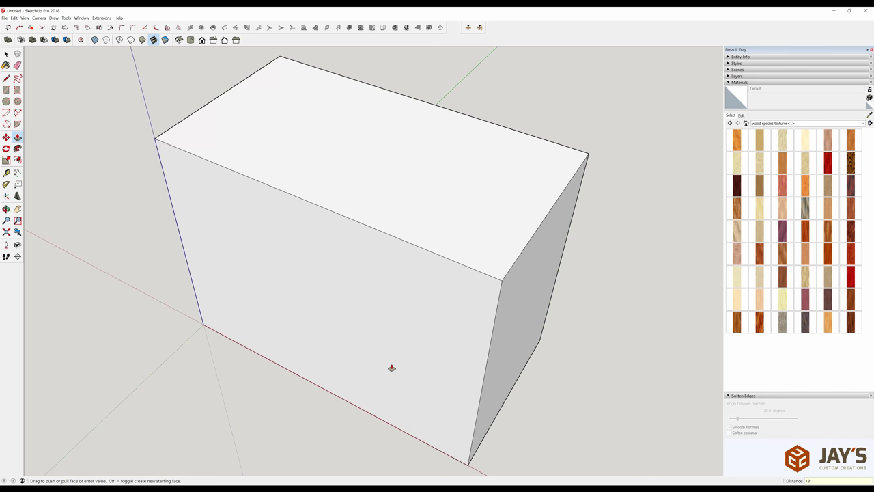
# - Delete the top face and all the side faces of the box, keeping its edges
pyautogui.press('space')
pyautogui.click(383, 324)
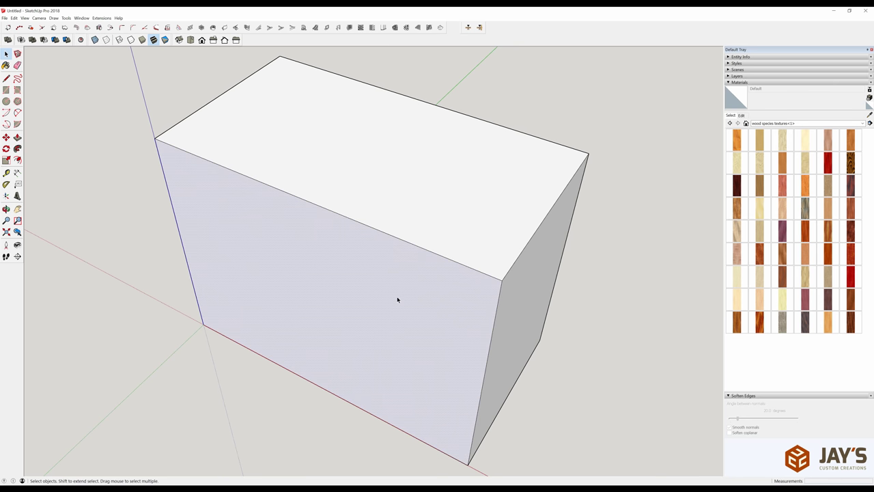
pyautogui.press('Delete')
pyautogui.click(423, 232)
pyautogui.press('Delete')
pyautogui.click(253, 230)
pyautogui.press('Delete')
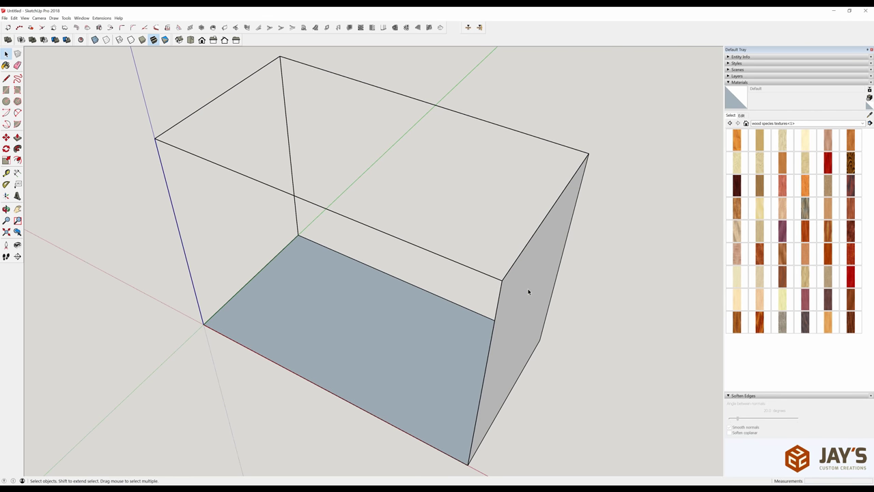
pyautogui.click(528, 291)
pyautogui.press('Delete')
# - Try drawing a diagonal line across the box's bottom face, and undo it
pyautogui.press('l')
pyautogui.click(298, 236)
pyautogui.click(467, 462)
pyautogui.press('space')
pyautogui.hotkey('ctrl', 'z')
# - Delete the bottom face and draw a diagonal line across the base from the back corner on the green axis to the opposite front corner
pyautogui.click(400, 332)
pyautogui.press('Delete')
pyautogui.press('l')
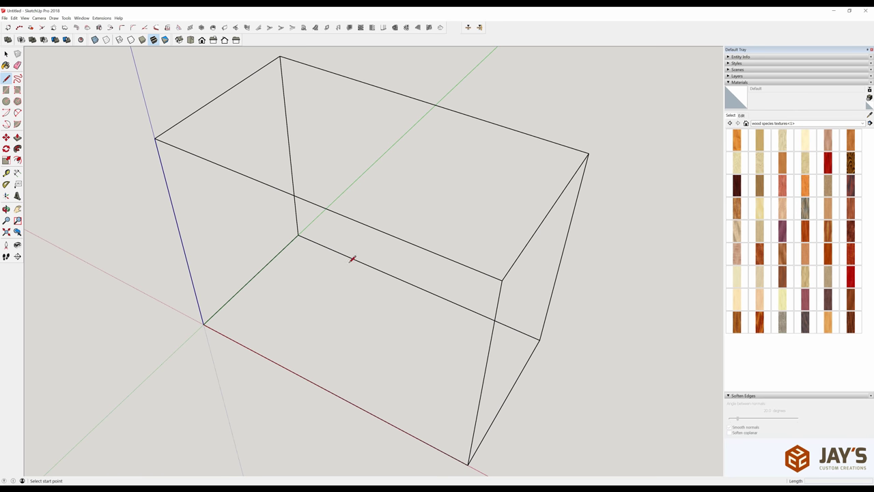
pyautogui.click(299, 236)
pyautogui.click(467, 462)
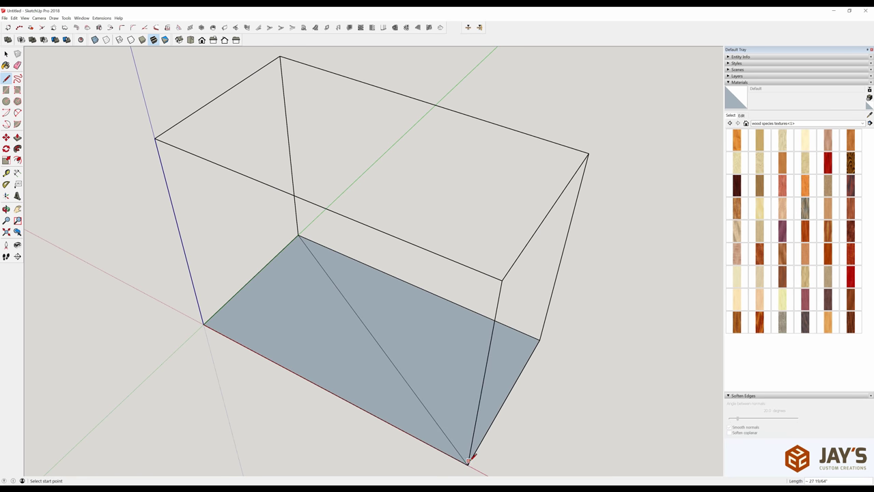
# - Delete the two triangular faces in the base, keeping the diagonal line
pyautogui.press('space')
pyautogui.click(393, 332)
pyautogui.press('Delete')
pyautogui.click(311, 342)
pyautogui.press('Delete')
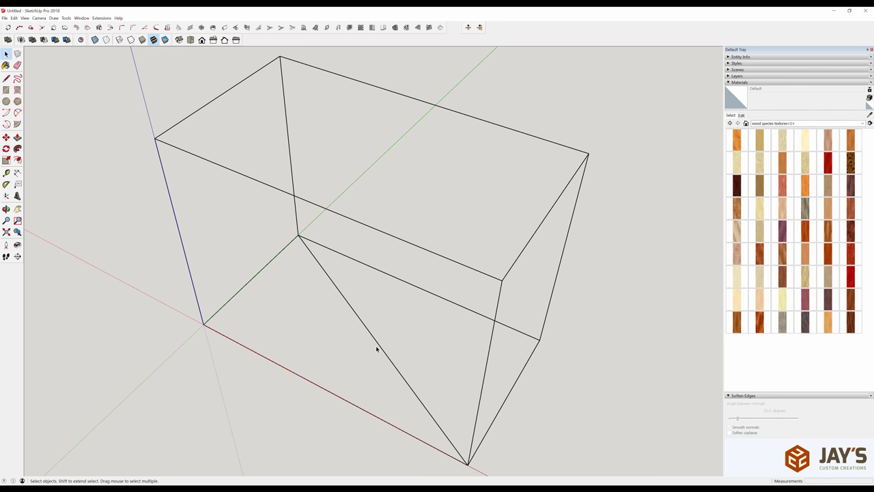
# - Make all the wireframe edges, including the base diagonal, into one component with the default name
pyautogui.moveTo(332, 226); pyautogui.dragTo(450, 203, button='middle')
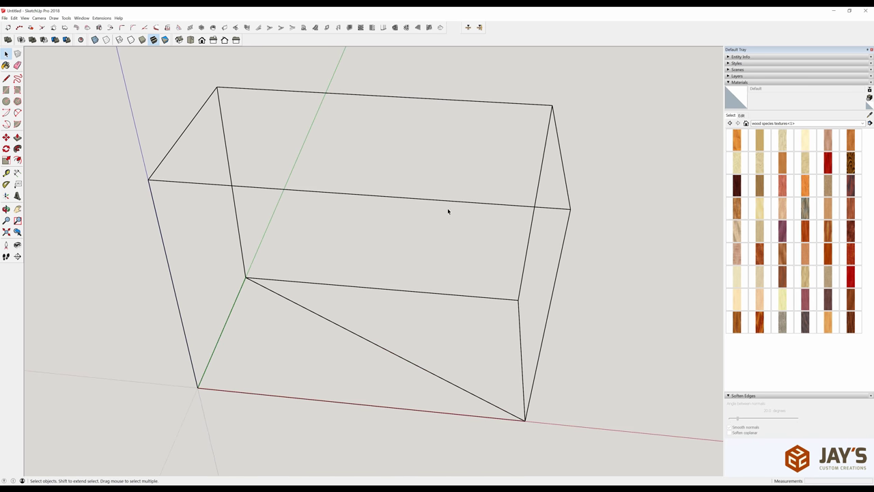
pyautogui.press('l')
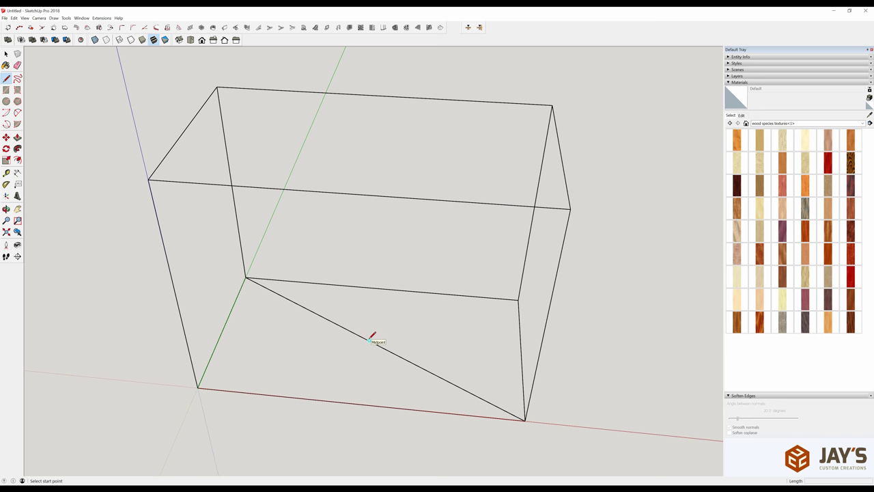
pyautogui.press('space')
pyautogui.hotkey('ctrl', 'a')
pyautogui.press('g')
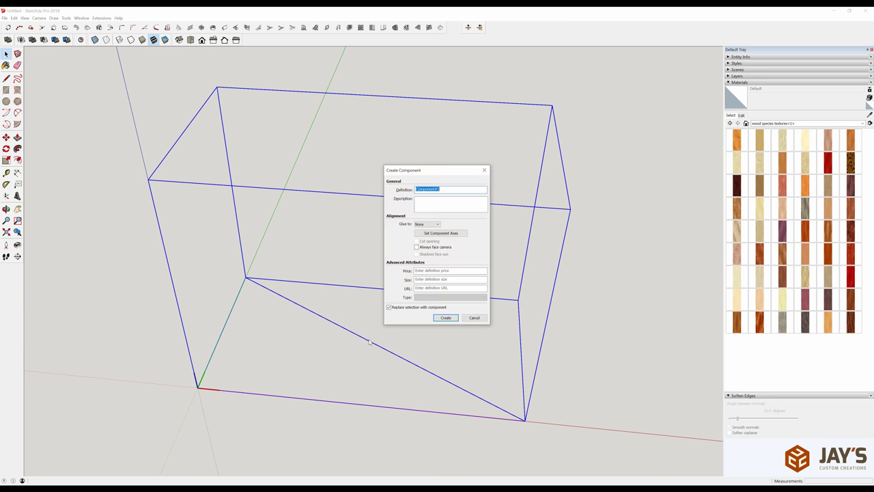
pyautogui.press('Return')
# - Delete the wireframe component and undo the deletion
pyautogui.moveTo(369, 341); pyautogui.dragTo(385, 195, button='middle')
pyautogui.press('Delete')
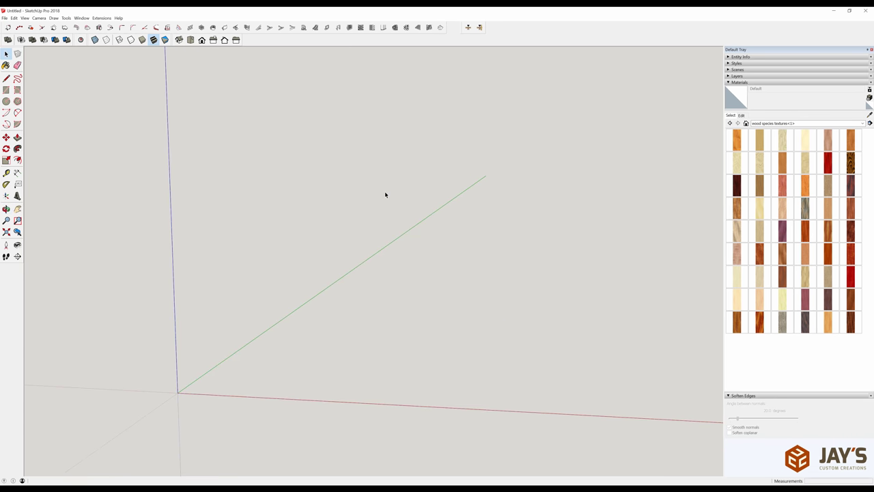
pyautogui.hotkey('ctrl', 'z')
pyautogui.moveTo(339, 248); pyautogui.dragTo(364, 250, button='middle')
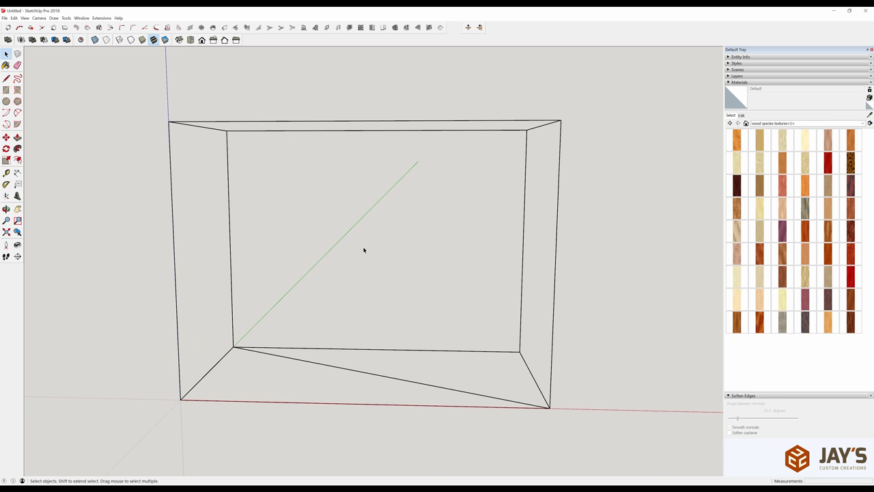
# - Open the shortcut preferences and look up the shortcuts assigned to Hide and Unhide All
pyautogui.click(82, 18)
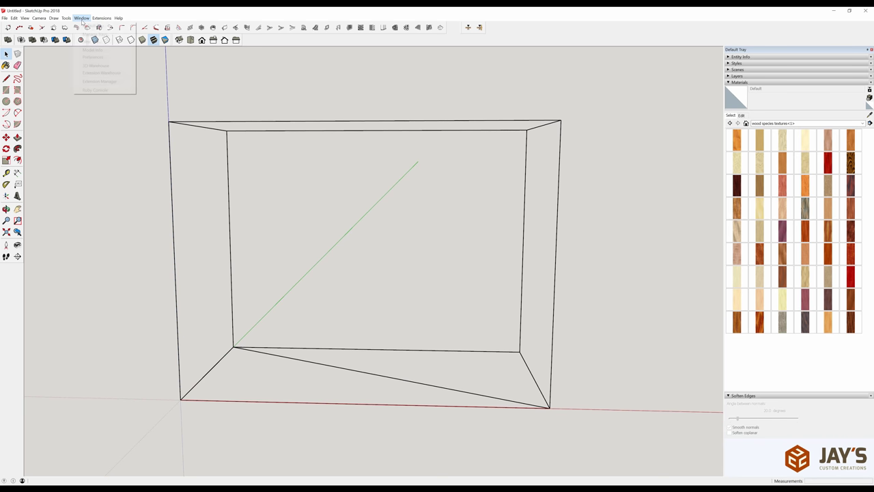
pyautogui.click(92, 56)
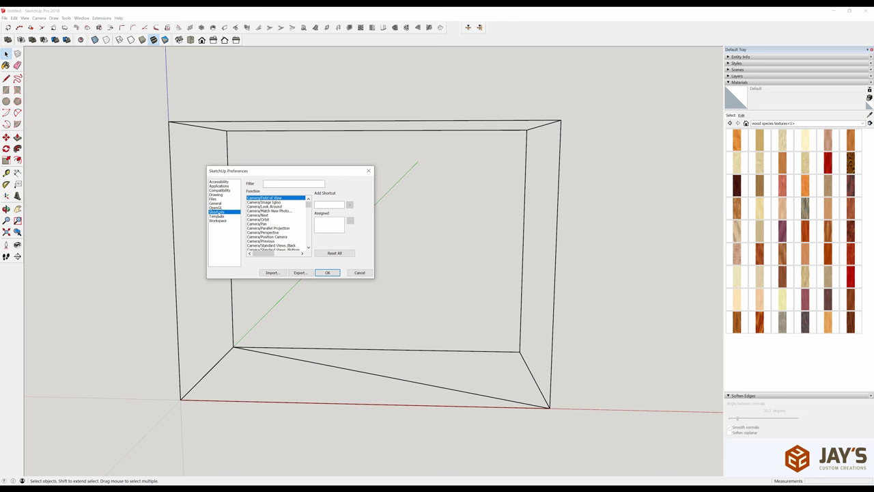
pyautogui.write('hide')
pyautogui.click(328, 204)
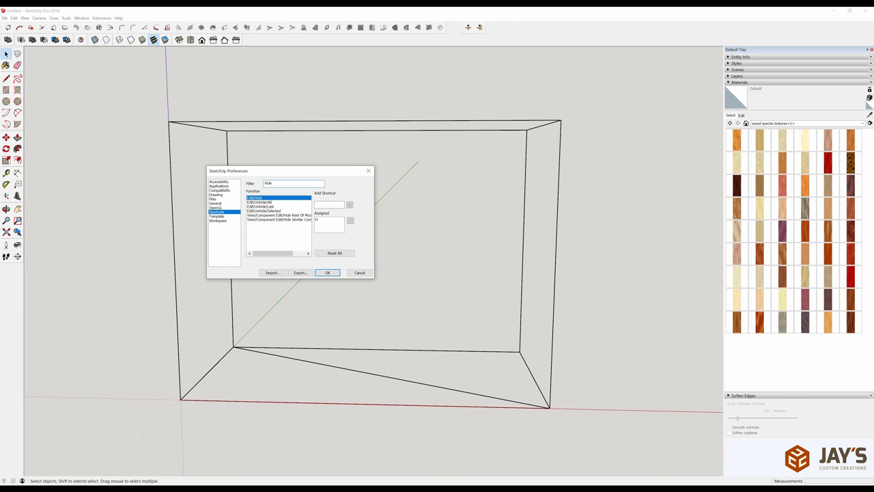
pyautogui.press('h')
pyautogui.press('BackSpace')
pyautogui.click(273, 202)
pyautogui.click(326, 221)
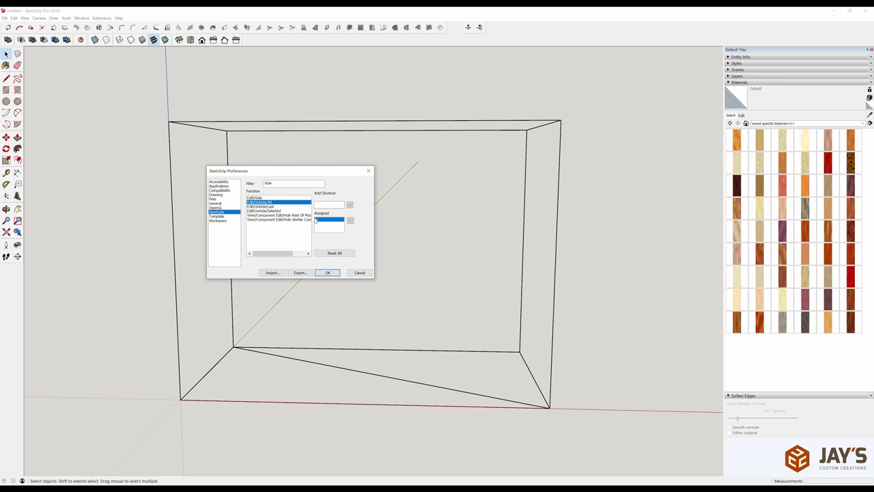
# - Look up the shortcut assigned to the X-ray face style and leave the preferences without saving
pyautogui.moveTo(286, 183); pyautogui.dragTo(252, 183)
pyautogui.write('x-')
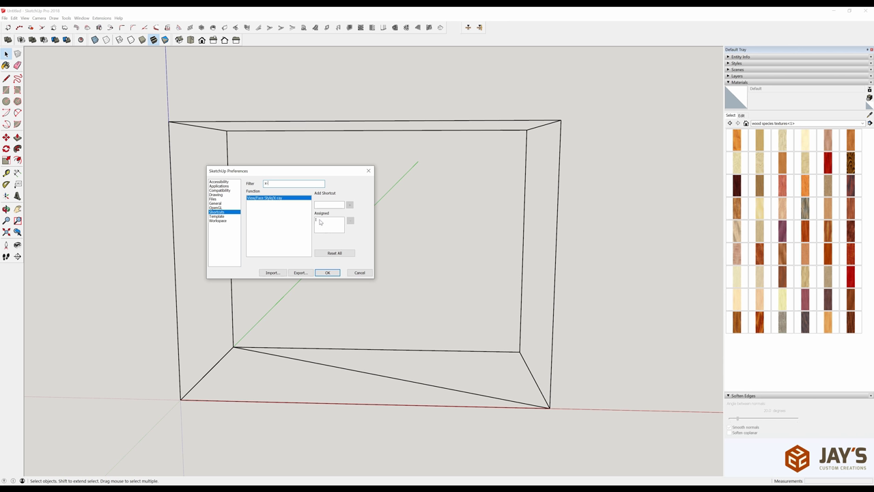
pyautogui.click(360, 273)
# - Draw a 1.5 by 1.5 inch square at the wireframe's origin corner and pull it up to the wireframe's top as a leg
pyautogui.moveTo(265, 313); pyautogui.dragTo(355, 396, button='middle')
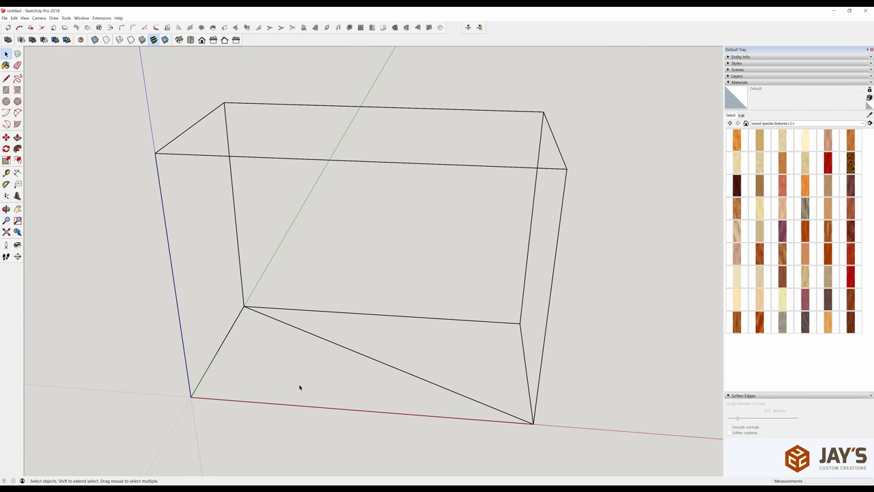
pyautogui.press('r')
pyautogui.click(191, 396)
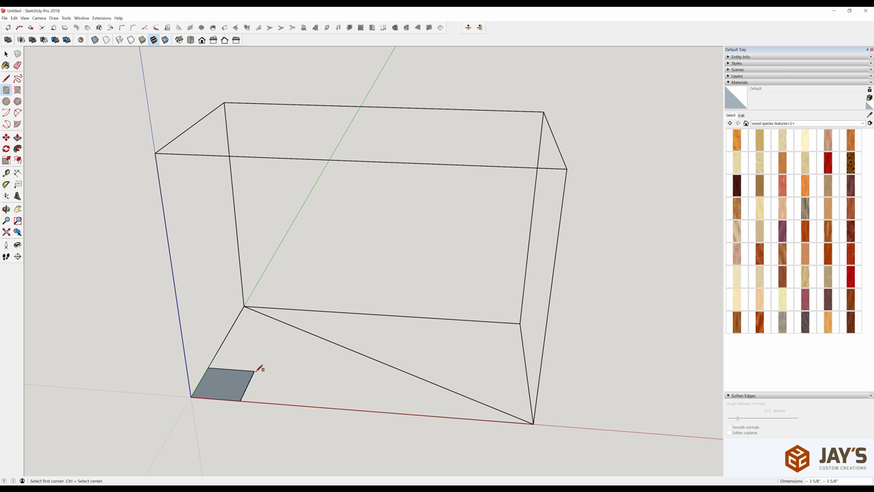
pyautogui.write('1.5,1.5')
pyautogui.press('Return')
pyautogui.press('p')
pyautogui.moveTo(208, 390); pyautogui.dragTo(155, 156)
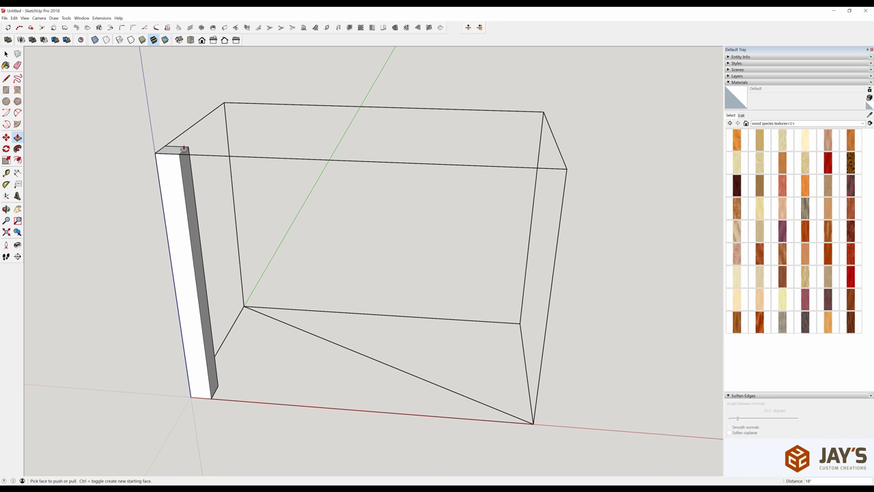
# - Make the leg a component with the default name and paint it with the maple-soft material
pyautogui.press('space')
pyautogui.tripleClick(173, 180)
pyautogui.press('g')
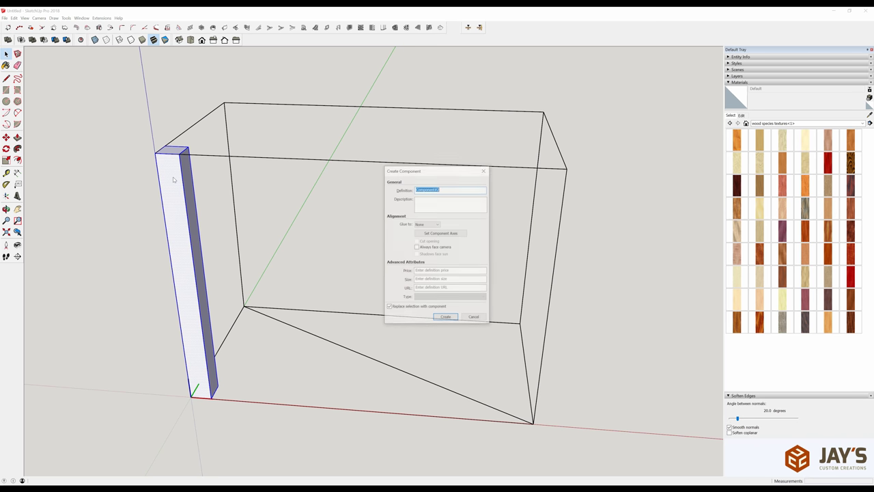
pyautogui.press('Return')
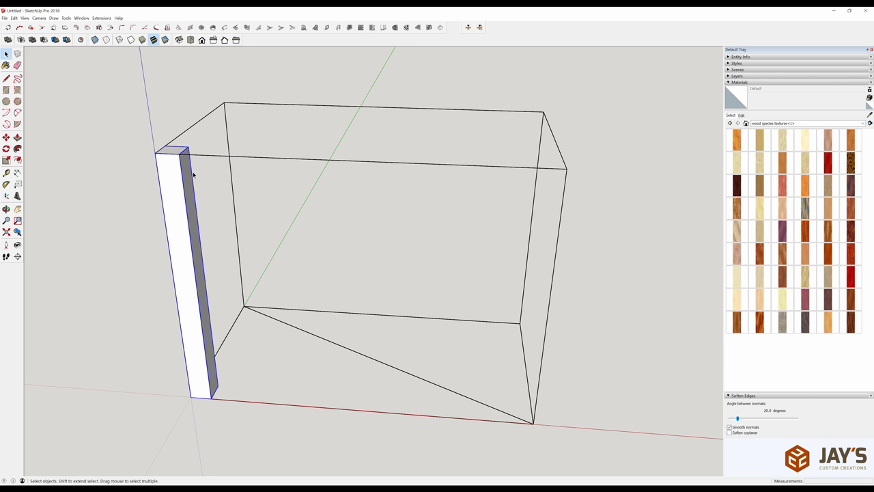
pyautogui.click(248, 358)
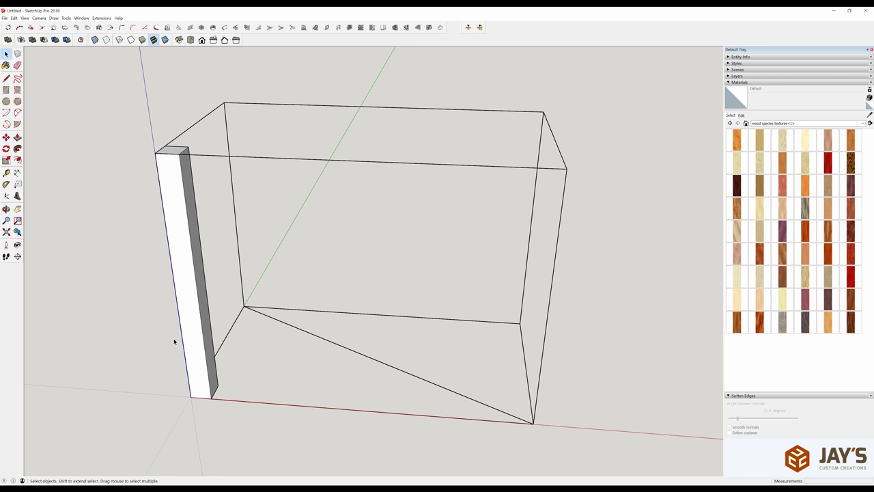
pyautogui.click(764, 282)
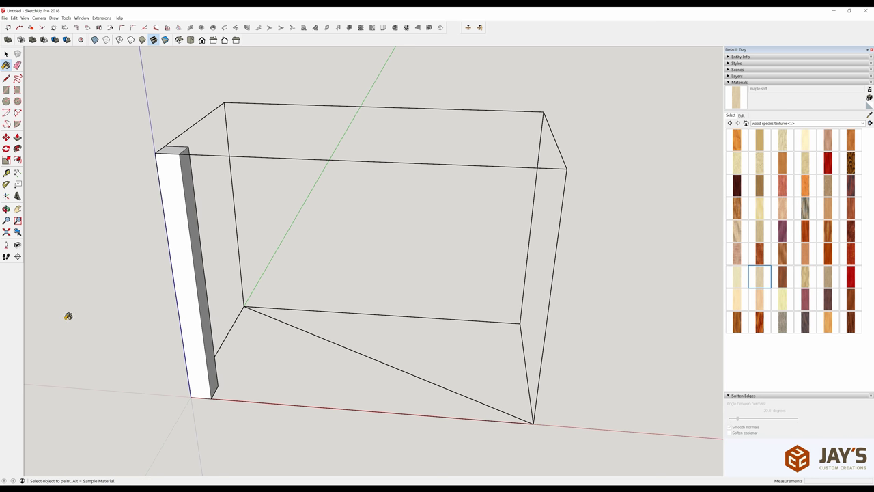
pyautogui.click(196, 266)
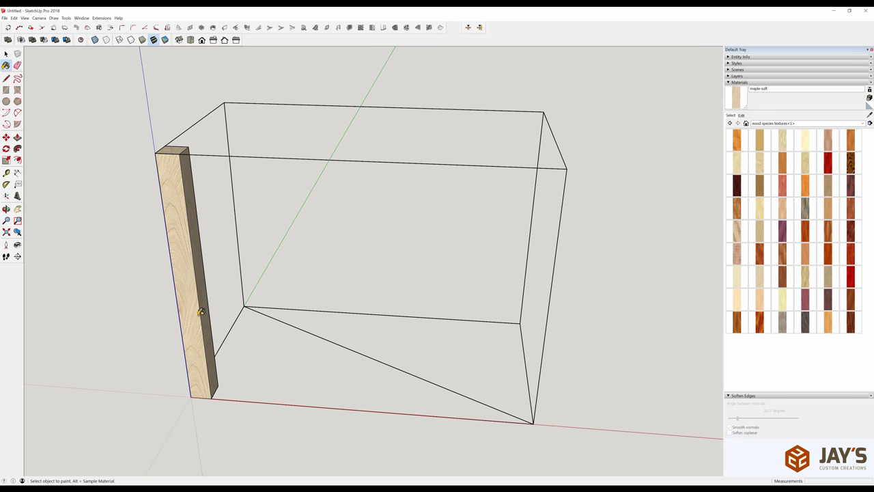
# - Copy the leg along the red axis to the wireframe's other front corner and flip the copy along its component's red axis
pyautogui.press('m')
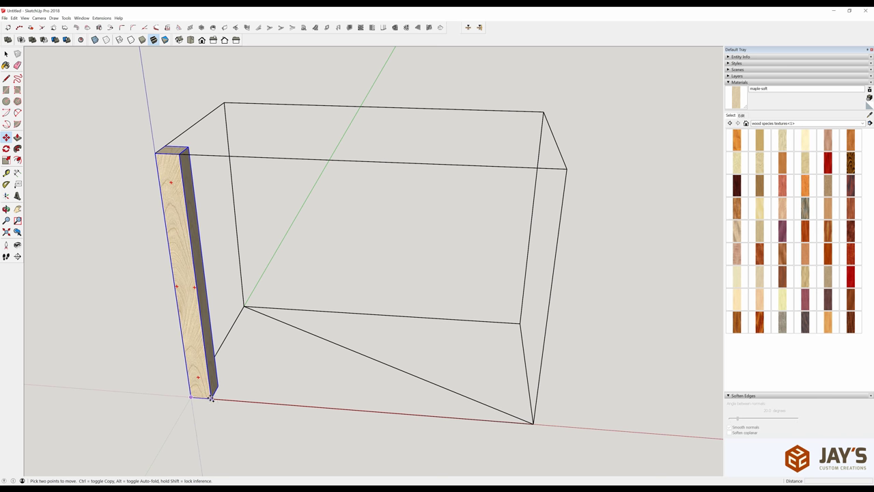
pyautogui.click(212, 399)
pyautogui.press('ctrl')
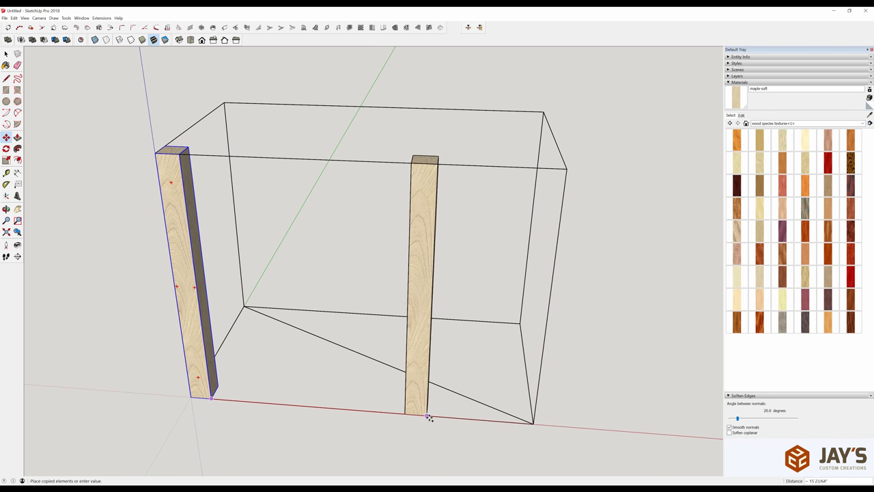
pyautogui.click(532, 422)
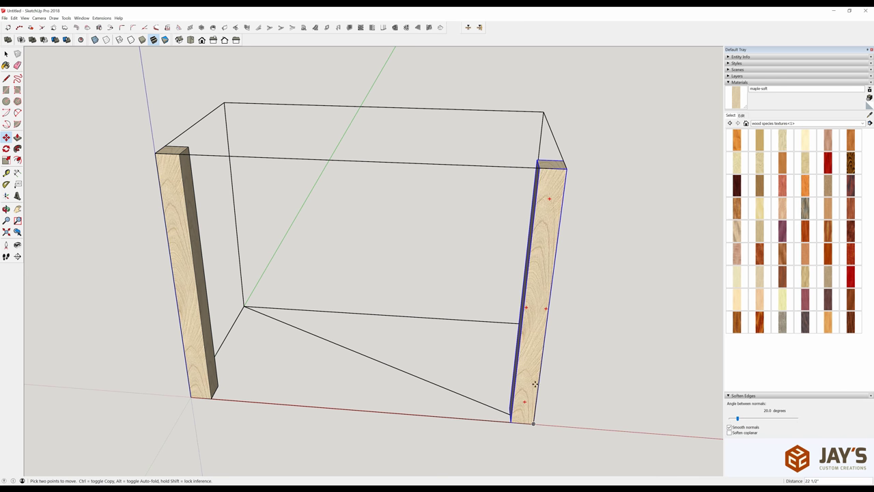
pyautogui.rightClick(536, 348)
pyautogui.moveTo(561, 331)
pyautogui.click(623, 328)
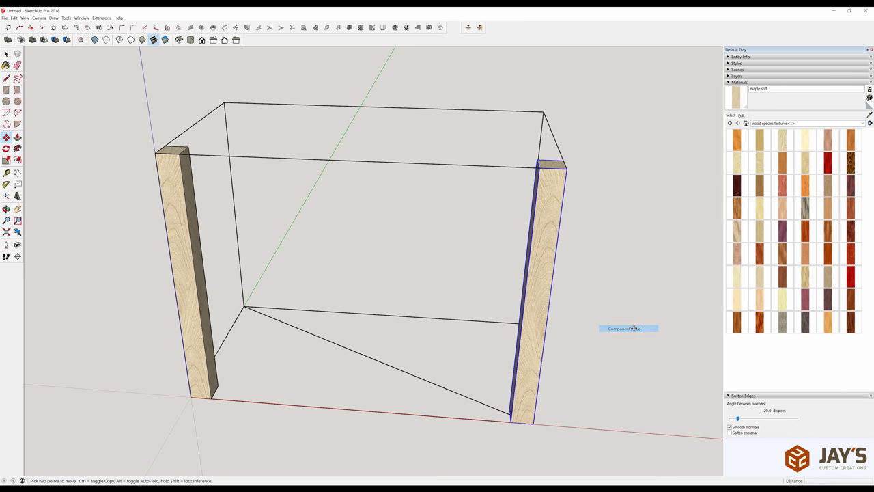
# - Copy both front legs together along the green axis to the back corners of the wireframe
pyautogui.moveTo(221, 351); pyautogui.dragTo(212, 319, button='middle')
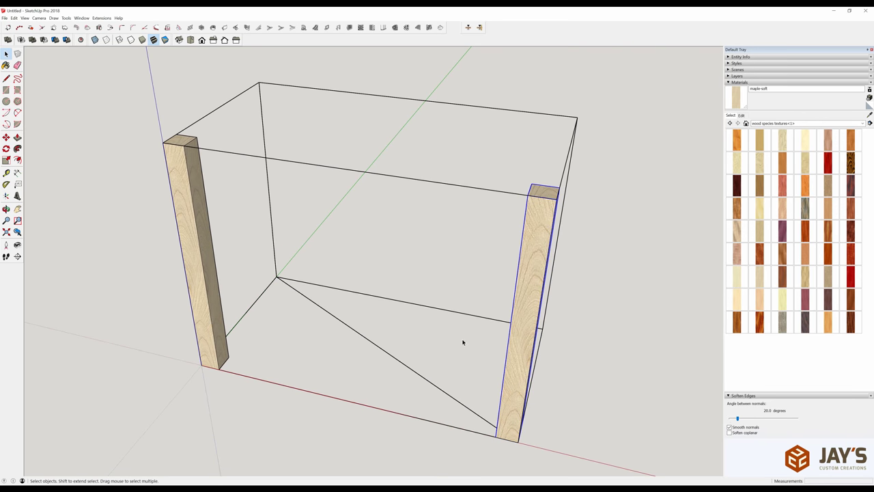
pyautogui.moveTo(464, 342); pyautogui.dragTo(405, 325, button='middle')
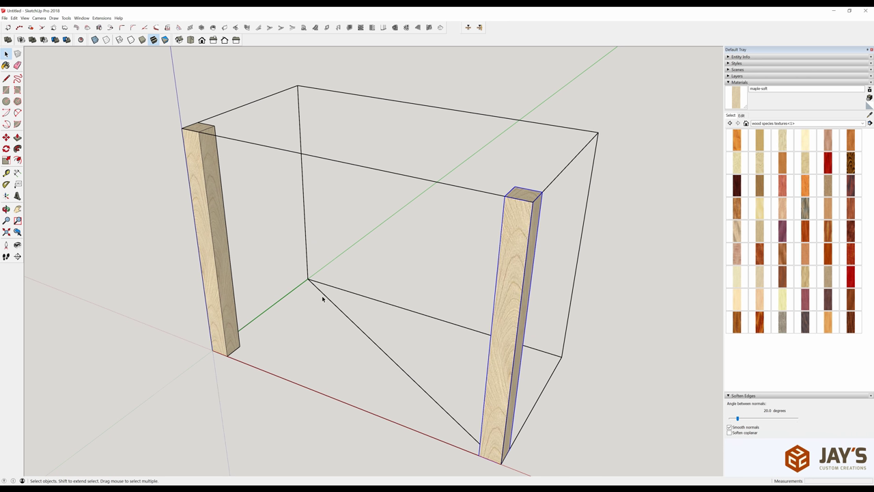
pyautogui.keyDown('shift'); pyautogui.click(229, 299); pyautogui.keyUp('shift')
pyautogui.press('m')
pyautogui.click(241, 347)
pyautogui.press('ctrl')
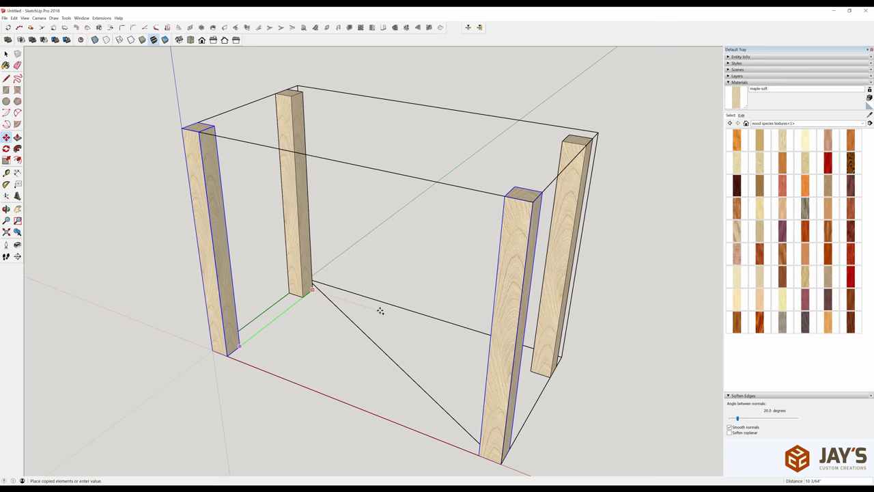
pyautogui.click(416, 312)
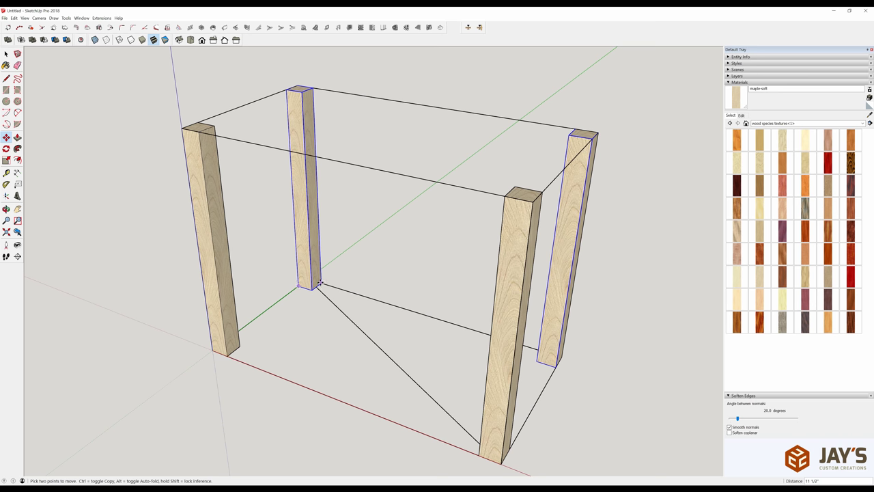
# - Flip the two copied back legs along the green direction
pyautogui.rightClick(309, 261)
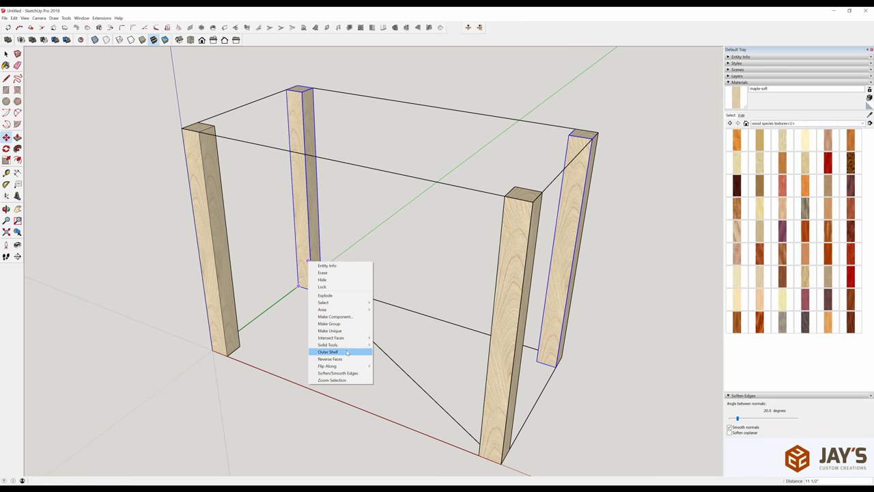
pyautogui.moveTo(348, 365)
pyautogui.click(392, 373)
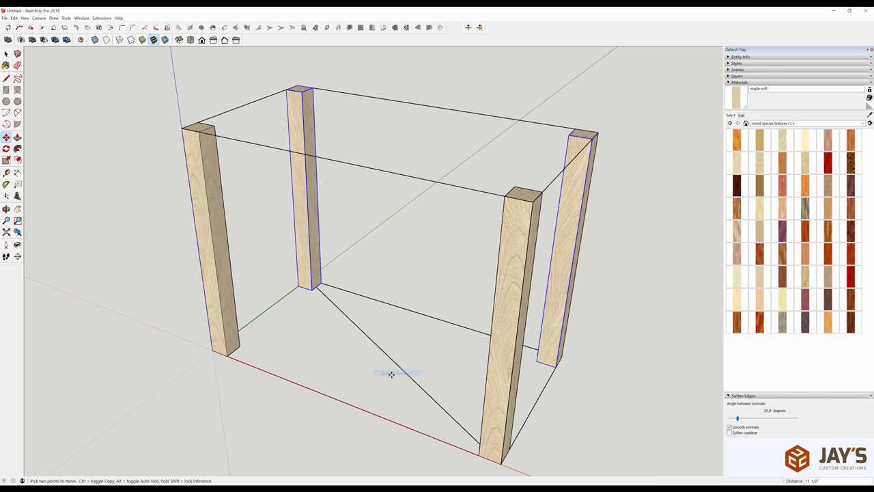
# - Open one back leg component for editing and try pulling its inner side face along the red axis
pyautogui.moveTo(253, 312); pyautogui.dragTo(281, 318, button='middle')
pyautogui.press('space')
pyautogui.doubleClick(296, 256)
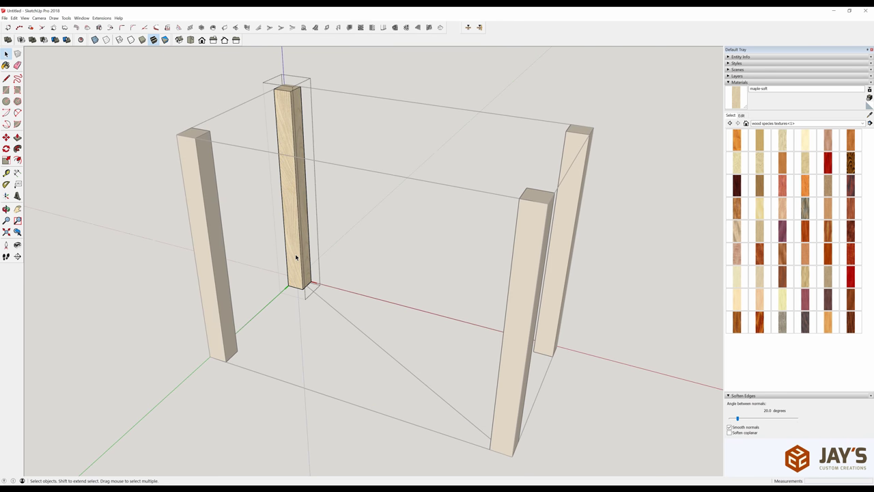
pyautogui.press('p')
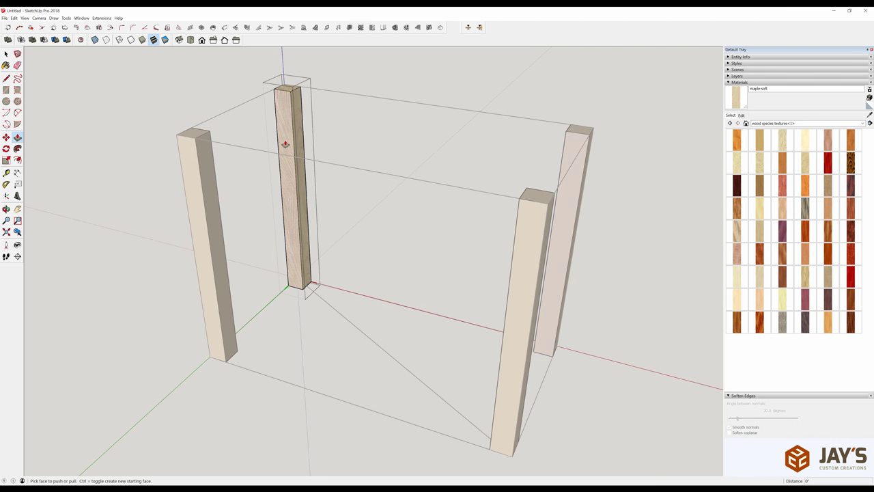
pyautogui.click(286, 107)
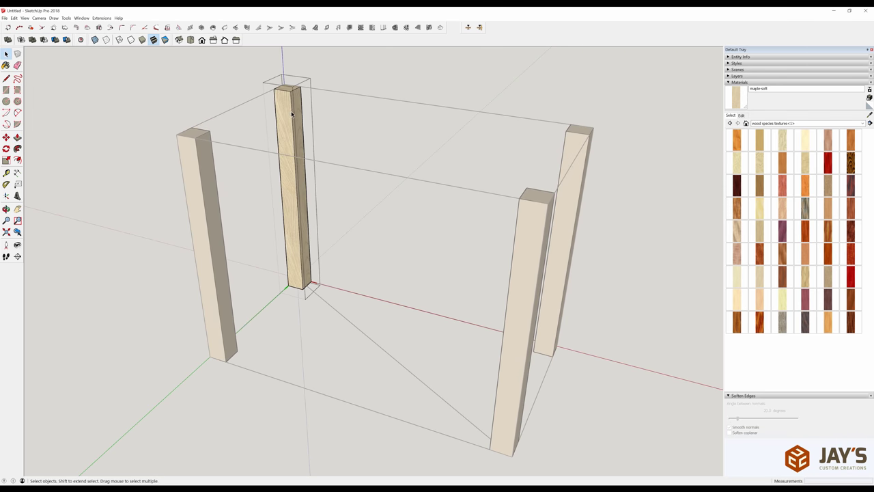
pyautogui.write('1.5')
pyautogui.press('Return')
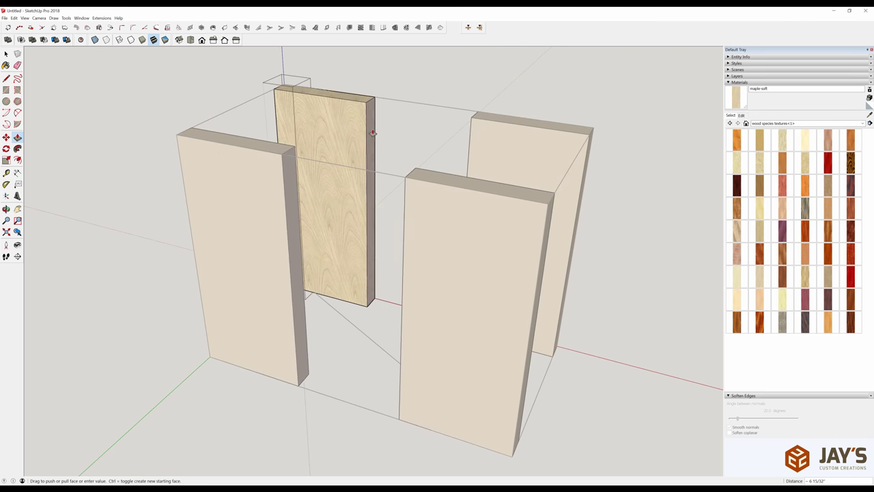
pyautogui.press('space')
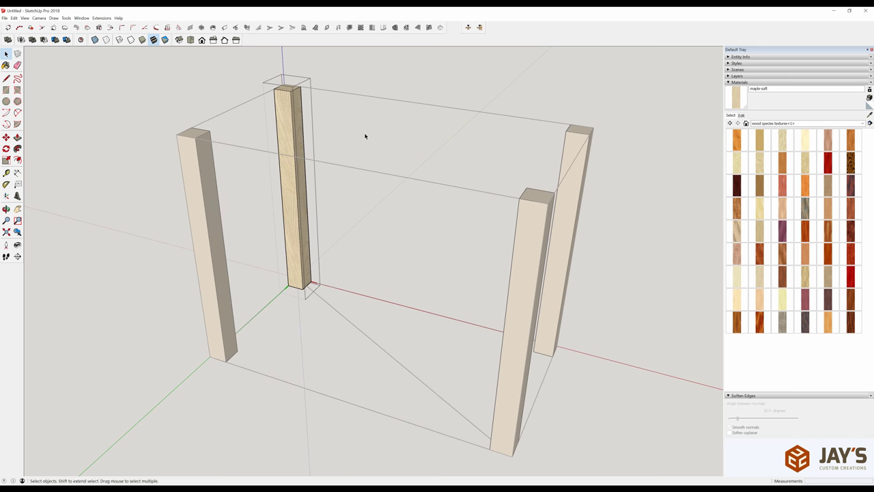
# - Draw a 2 by 0.75 inch rectangle from the top inner front corner of the origin leg, along the front plane
pyautogui.moveTo(633, 206); pyautogui.dragTo(334, 138, button='middle')
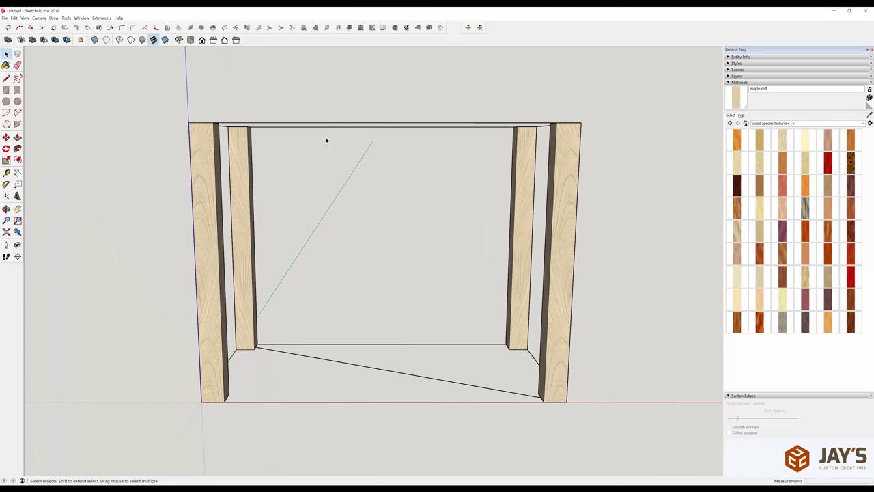
pyautogui.moveTo(482, 161); pyautogui.dragTo(409, 196, button='middle')
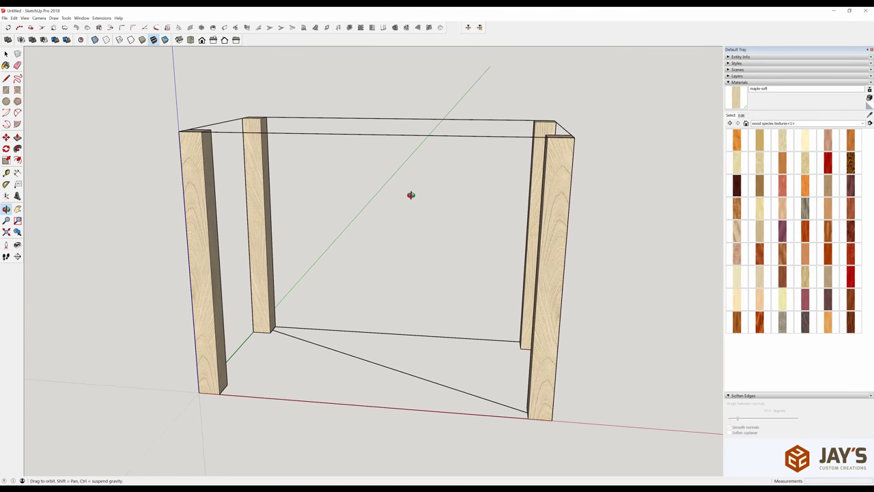
pyautogui.click(198, 135)
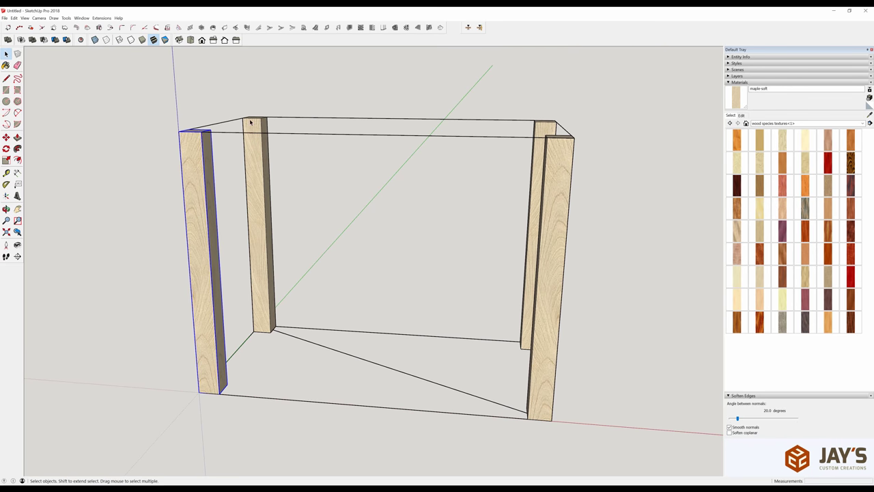
pyautogui.moveTo(281, 184); pyautogui.dragTo(361, 162, button='middle')
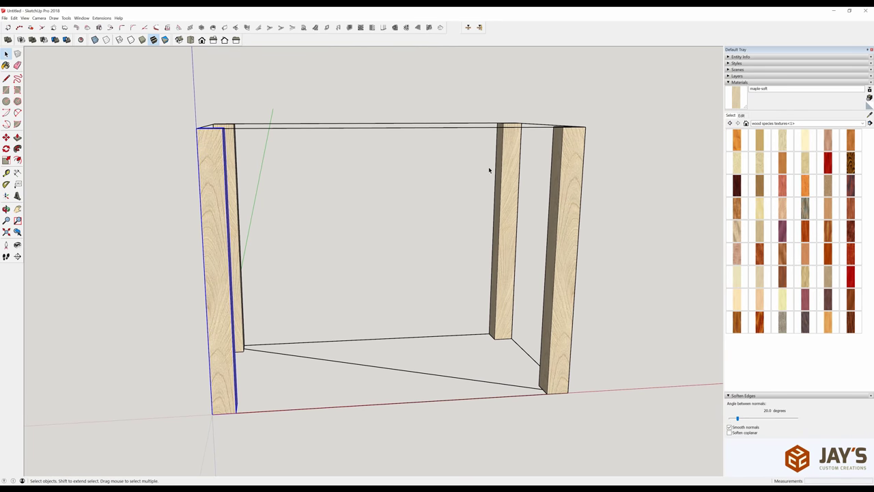
pyautogui.moveTo(415, 186); pyautogui.dragTo(416, 159, button='middle')
pyautogui.scroll(4, 222, 122)
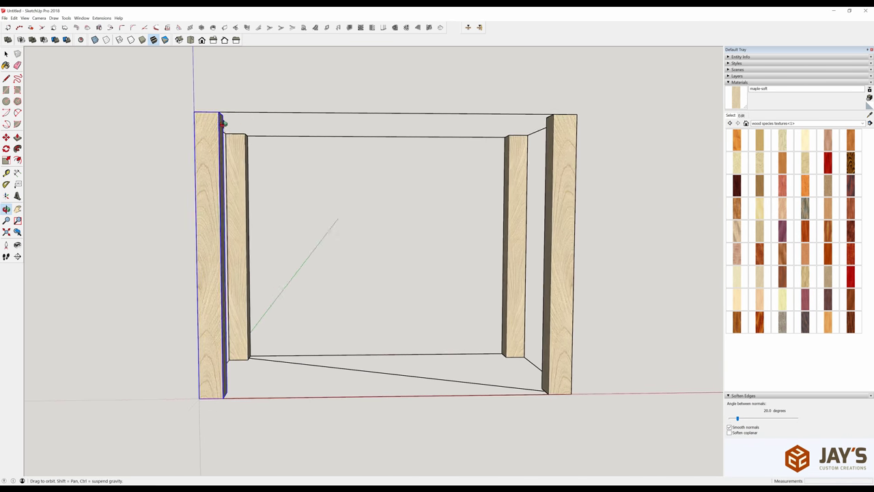
pyautogui.scroll(2, 222, 121)
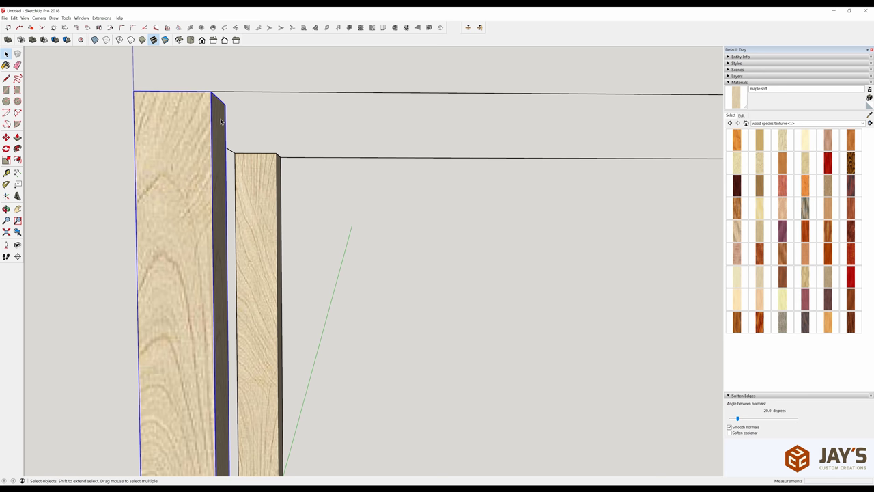
pyautogui.press('r')
pyautogui.click(211, 91)
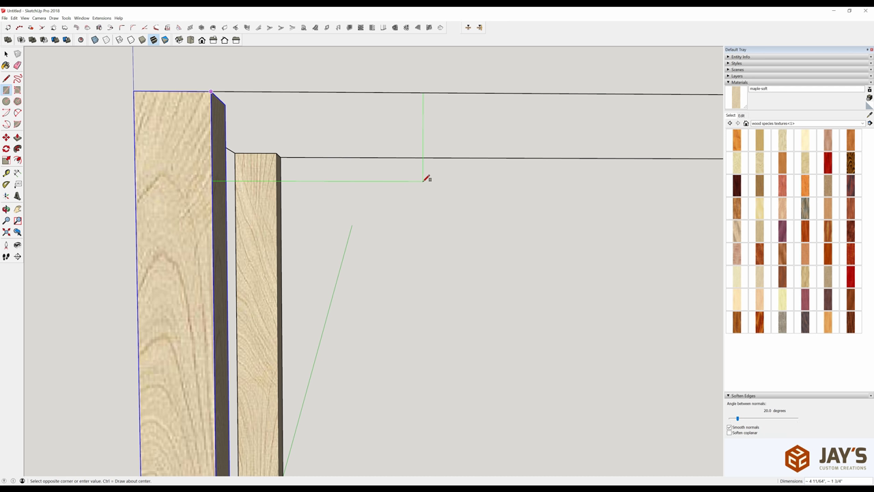
pyautogui.write('2,.75')
pyautogui.press('Return')
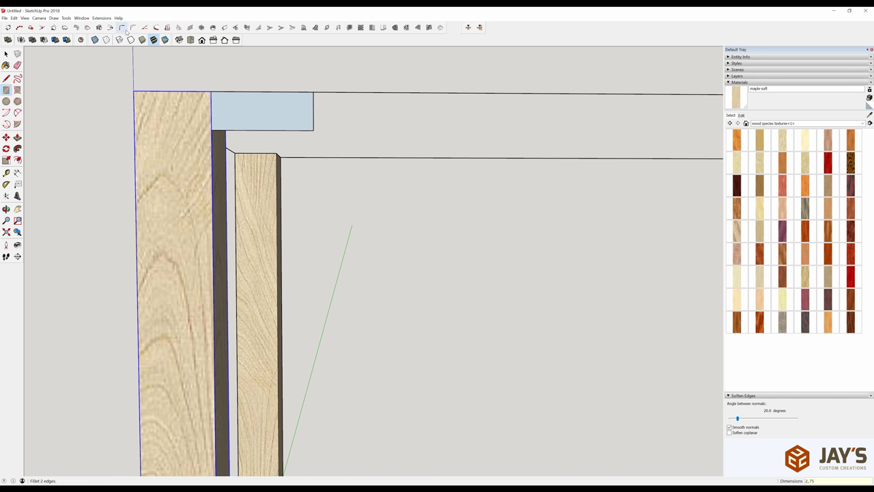
# - View the version information of the 1001bit tools extension and close it
pyautogui.click(101, 19)
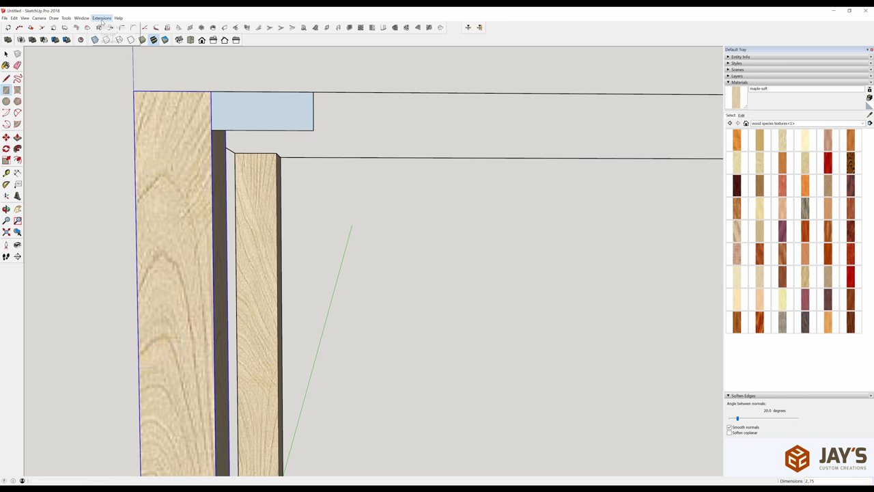
pyautogui.moveTo(109, 30)
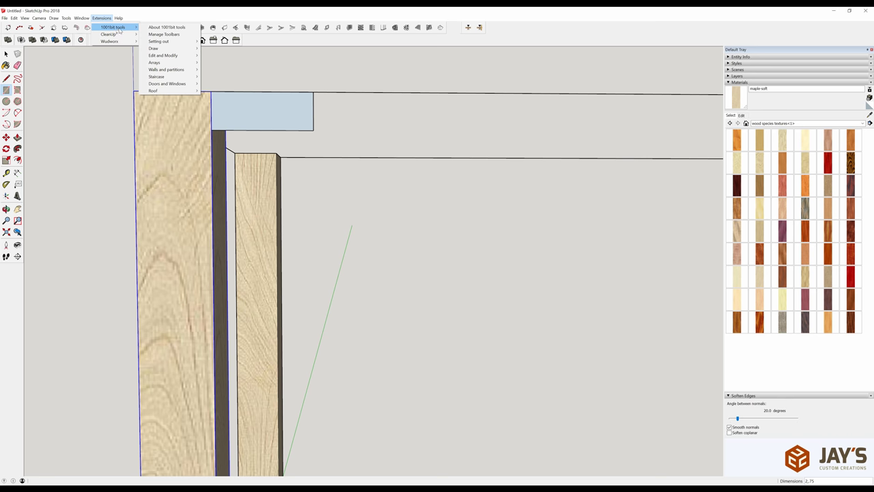
pyautogui.click(183, 29)
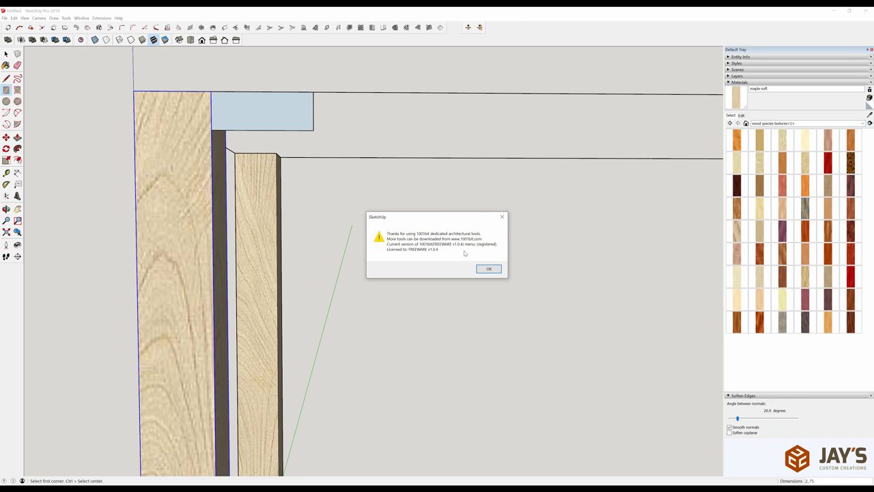
pyautogui.click(488, 269)
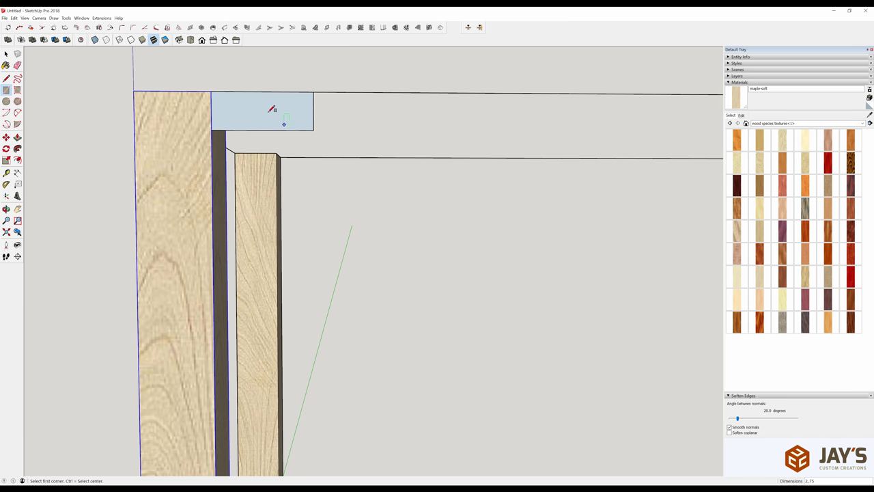
# - Round all four corners of the small rectangle with the 1001bit Fillet tool at a 1/4 inch radius
pyautogui.click(122, 28)
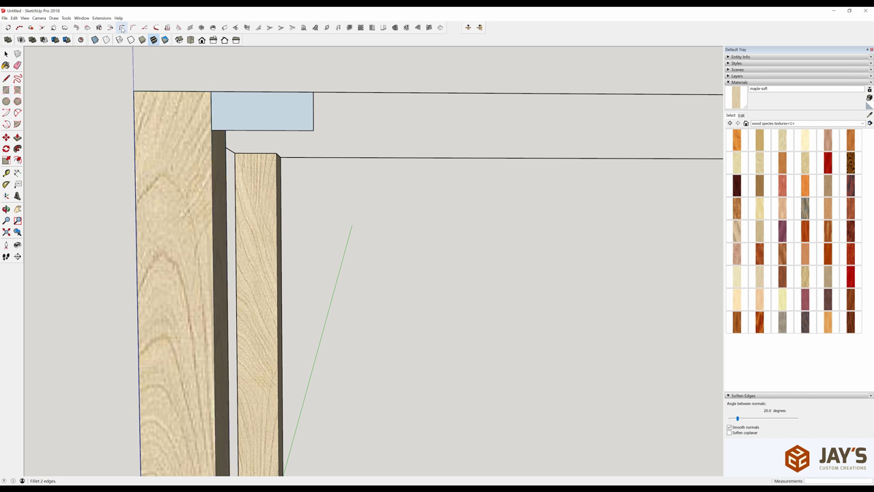
pyautogui.click(307, 92)
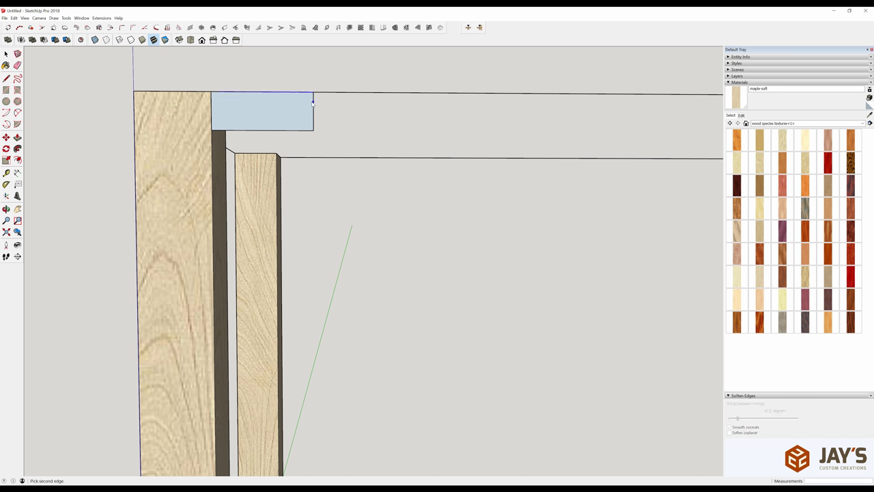
pyautogui.click(313, 103)
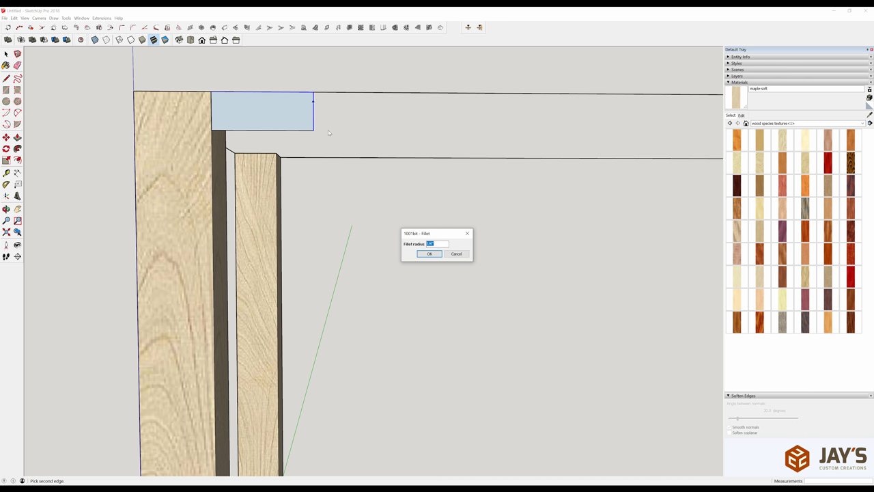
pyautogui.press('Return')
pyautogui.click(306, 129)
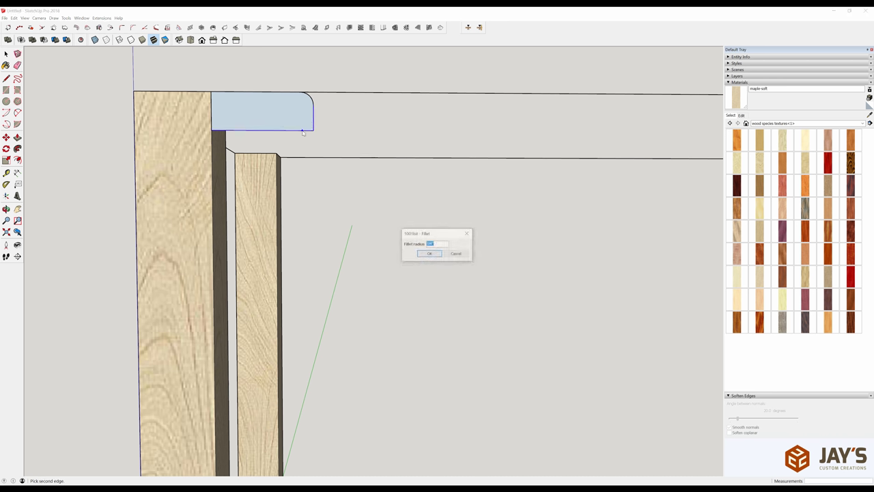
pyautogui.press('Return')
pyautogui.click(212, 122)
pyautogui.click(224, 130)
pyautogui.press('Return')
pyautogui.click(222, 98)
pyautogui.click(225, 93)
pyautogui.press('Return')
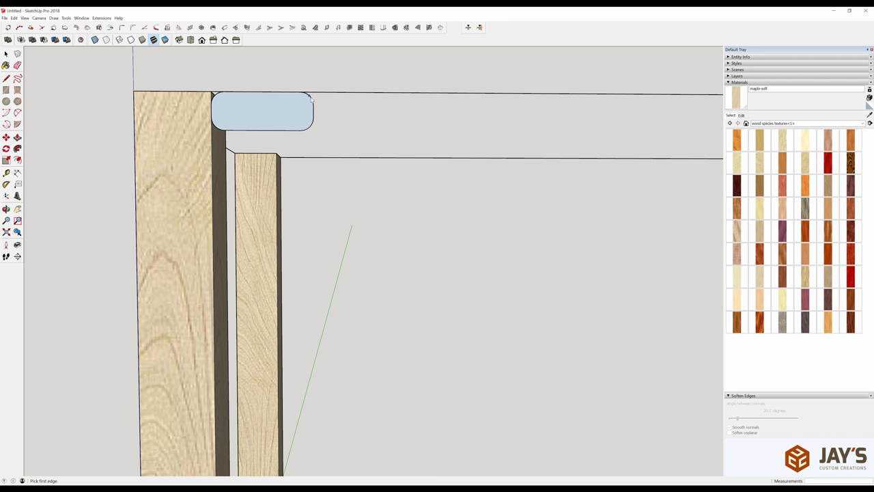
# - Push the rounded profile 13 inches back to the wireframe's rear edge and make the solid a component with the default name
pyautogui.press('p')
pyautogui.click(243, 113)
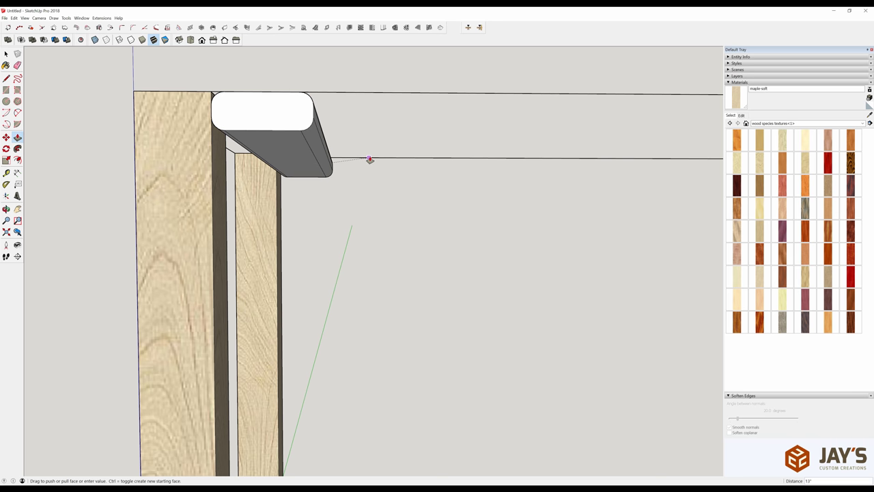
pyautogui.click(372, 160)
pyautogui.press('space')
pyautogui.tripleClick(272, 146)
pyautogui.press('g')
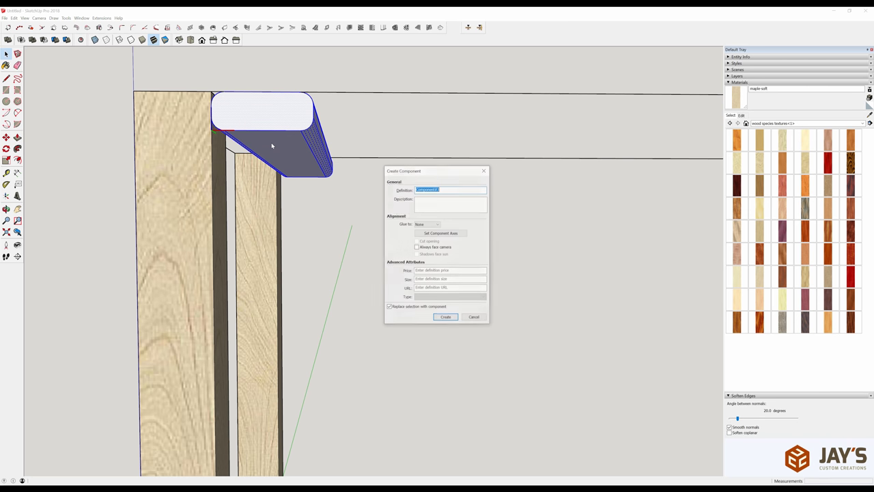
pyautogui.press('Return')
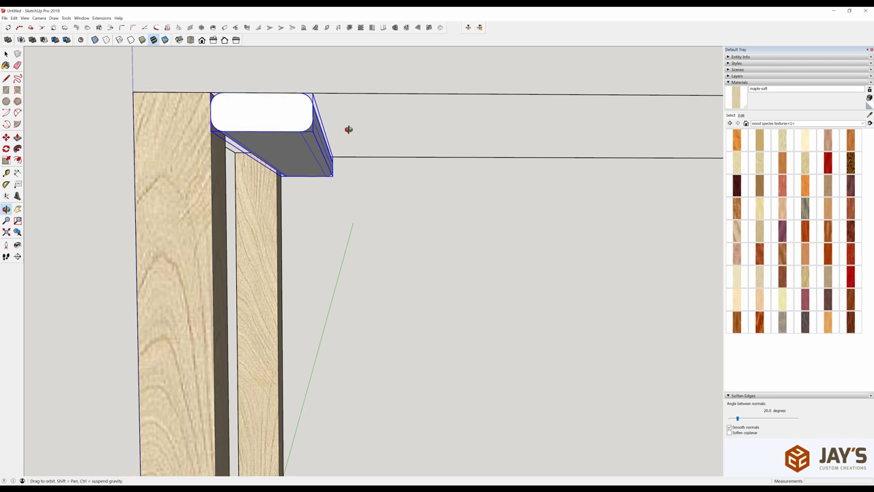
# - Paint the new slat component with the mahogany-african material
pyautogui.moveTo(351, 125); pyautogui.dragTo(240, 221, button='middle')
pyautogui.click(782, 254)
pyautogui.click(262, 156)
pyautogui.press('space')
pyautogui.moveTo(266, 159)
pyautogui.mouseDown(button='middle')
pyautogui.moveTo(336, 225)
pyautogui.moveTo(596, 233)
pyautogui.moveTo(407, 214)
pyautogui.mouseUp(button='middle')
pyautogui.scroll(-5, 407, 215)
pyautogui.click(464, 233)
pyautogui.moveTo(349, 212); pyautogui.dragTo(471, 268, button='middle')
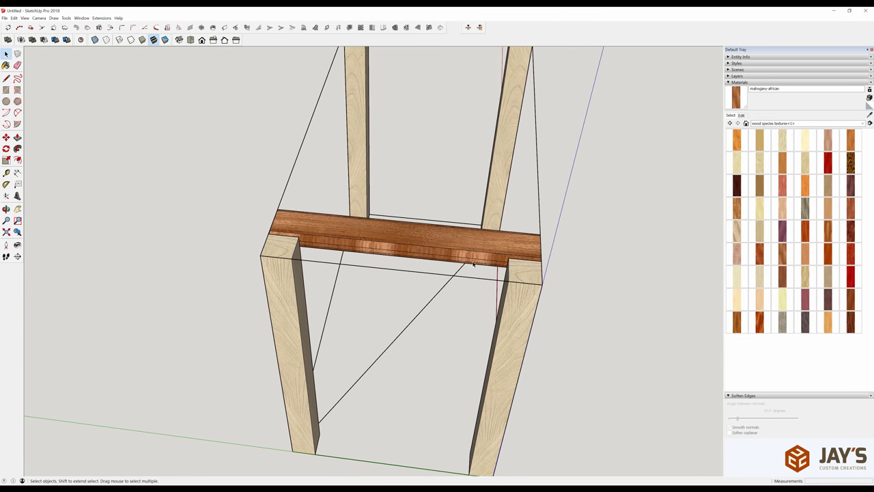
# - Change the slat component's axes, placing the origin on its front end's lower edge and pointing the red axis towards the adjacent leg
pyautogui.moveTo(385, 255); pyautogui.dragTo(356, 264, button='middle')
pyautogui.rightClick(356, 265)
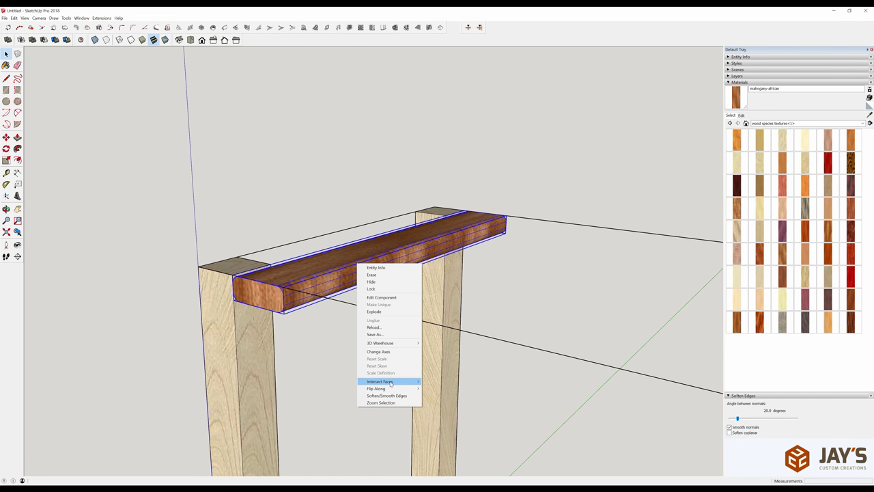
pyautogui.moveTo(389, 388)
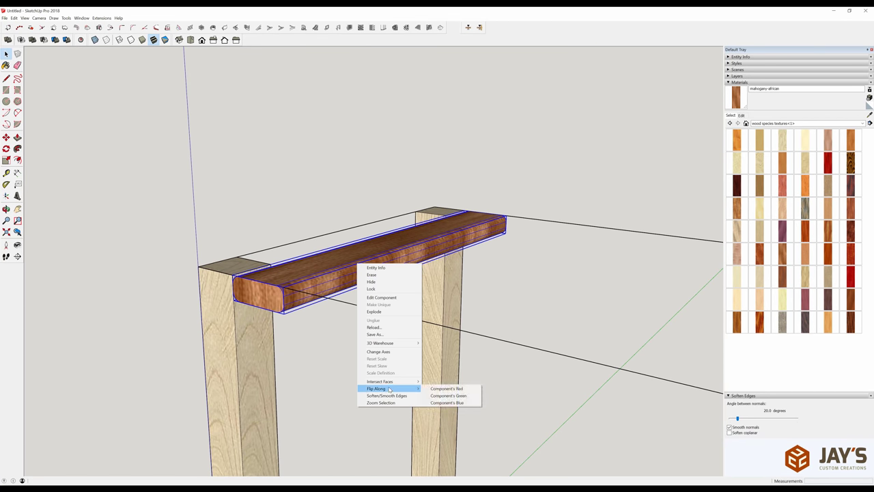
pyautogui.click(394, 352)
pyautogui.scroll(3, 272, 326)
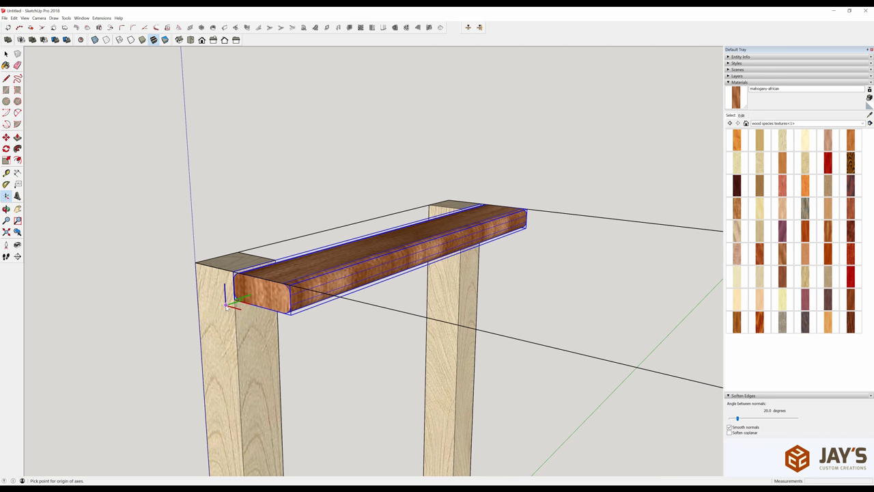
pyautogui.scroll(2, 251, 303)
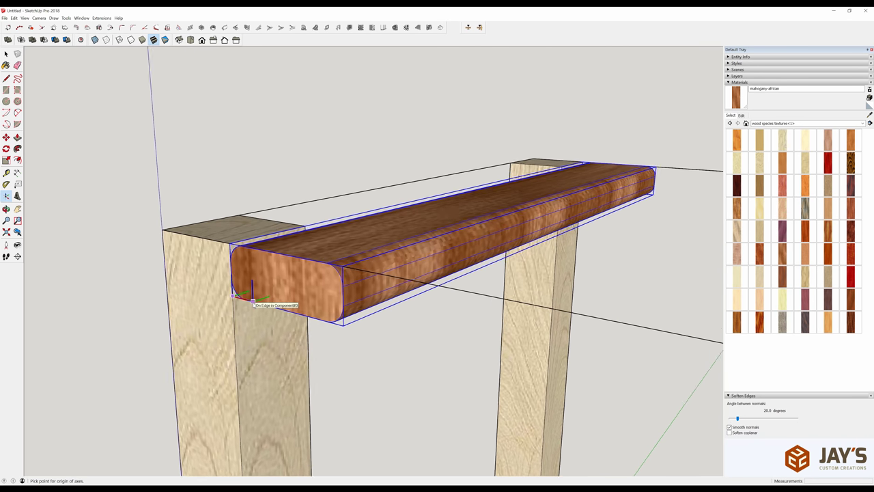
pyautogui.click(254, 301)
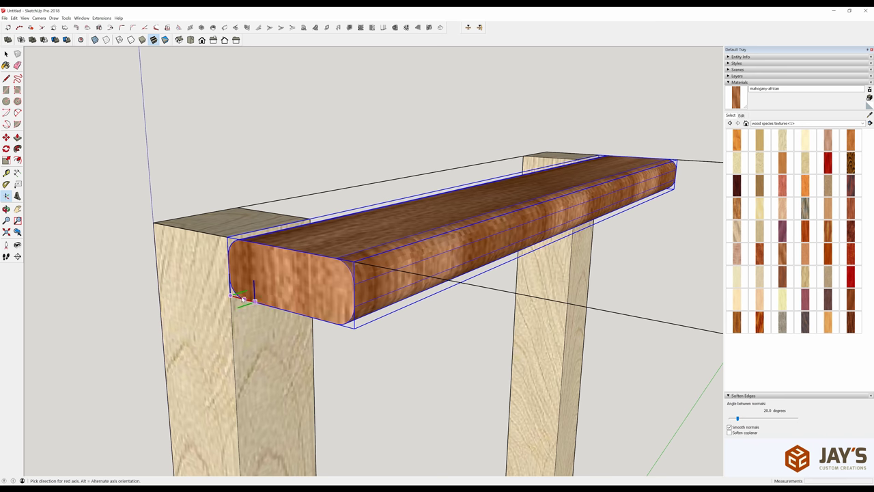
pyautogui.click(222, 293)
pyautogui.click(222, 294)
# - Undo and redo the slat's axes change to compare its appearance, and deselect the slat
pyautogui.moveTo(240, 296); pyautogui.dragTo(400, 390, button='middle')
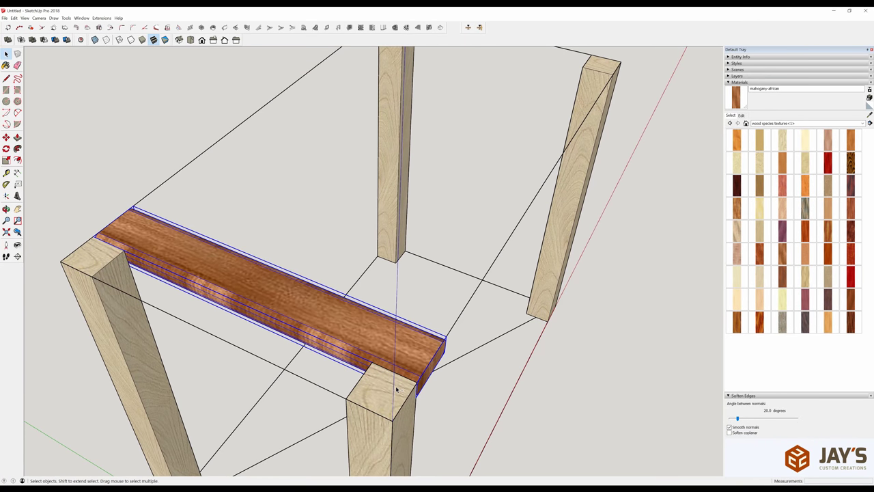
pyautogui.hotkey('ctrl', 'z')
pyautogui.hotkey('ctrl', 'y')
pyautogui.moveTo(400, 385); pyautogui.dragTo(325, 250, button='middle')
pyautogui.click(325, 249)
pyautogui.scroll(-2, 251, 266)
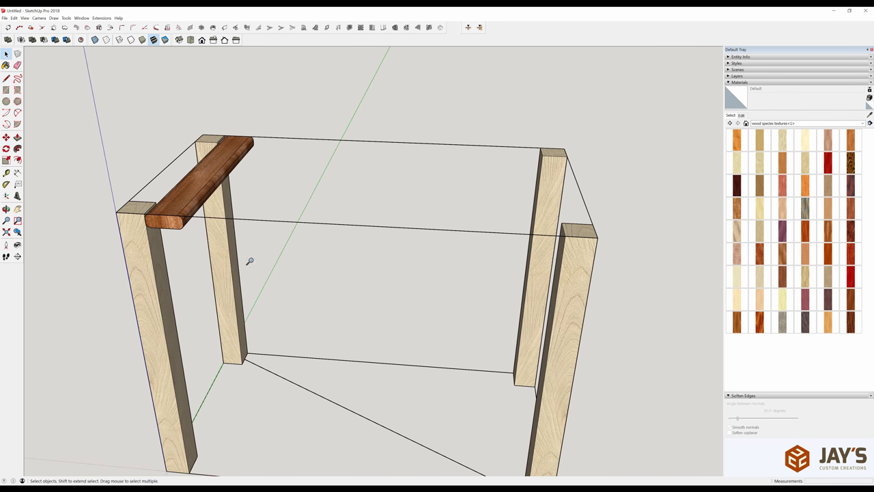
# - Move the mahogany slat 0.5 inch along the red axis, away from the adjacent leg
pyautogui.click(174, 222)
pyautogui.scroll(5, 174, 222)
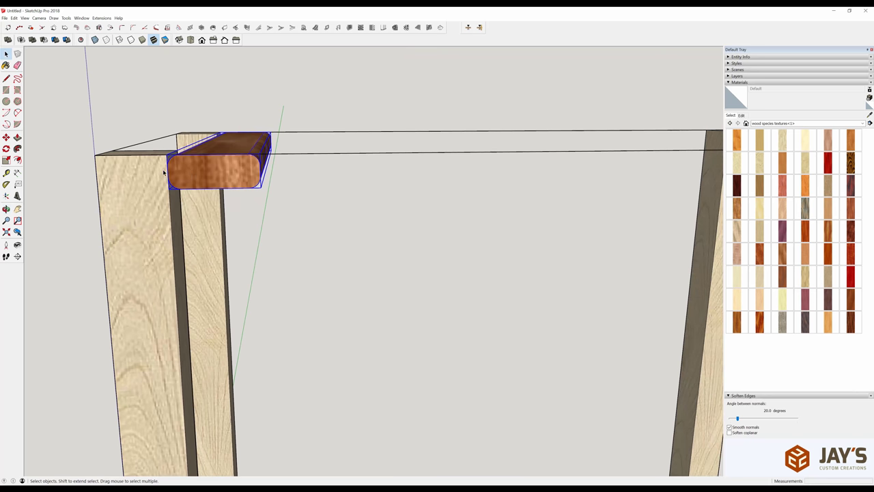
pyautogui.press('m')
pyautogui.click(180, 174)
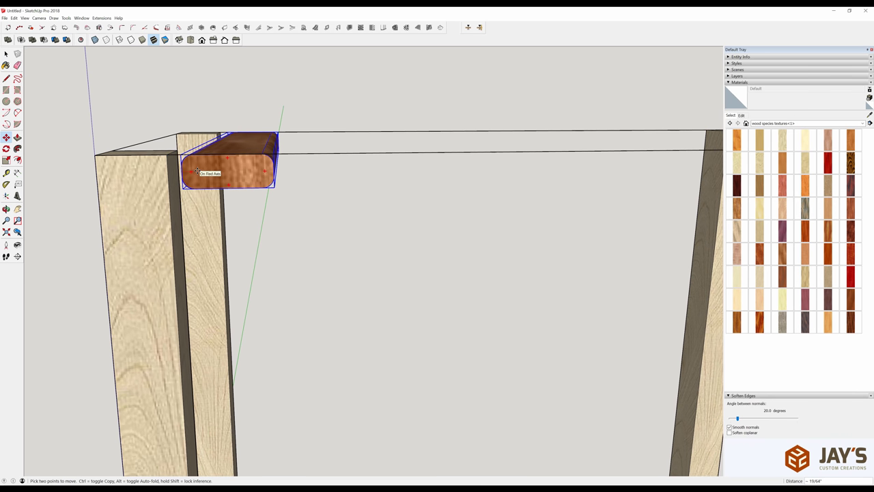
pyautogui.press('Return')
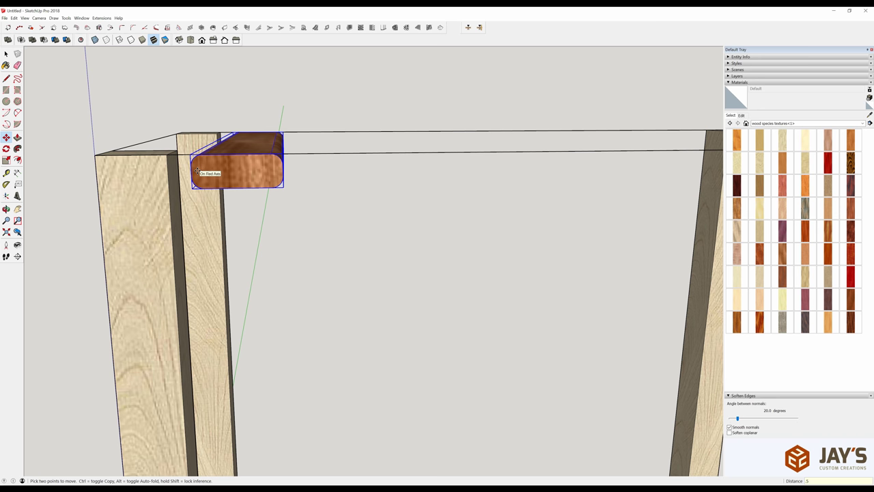
# - Copy the slat along the red axis with a gap between slats, and array the copy x10 across the top
pyautogui.scroll(-2, 292, 166)
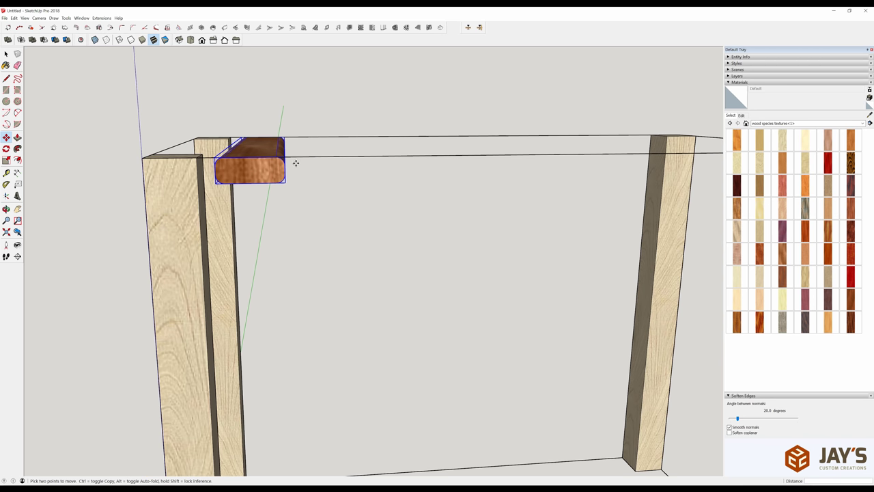
pyautogui.click(238, 168)
pyautogui.press('ctrl')
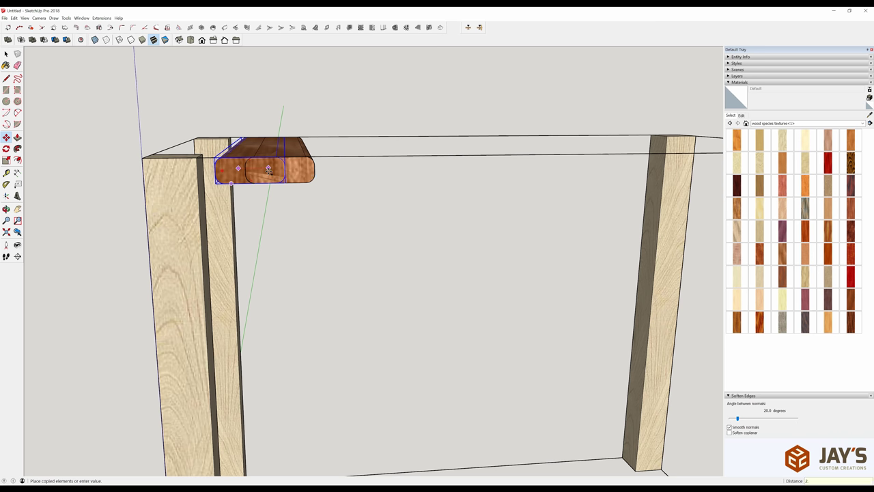
pyautogui.press('Return')
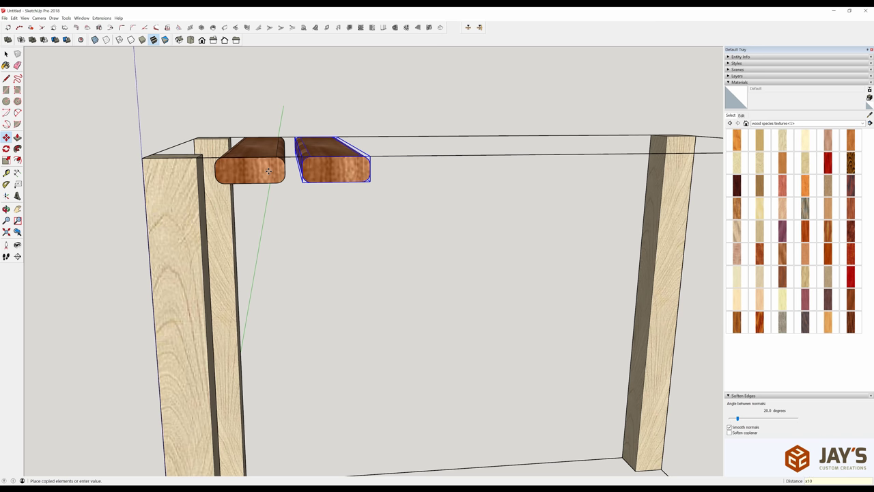
pyautogui.write('x10')
pyautogui.press('Return')
pyautogui.scroll(-8, 268, 171)
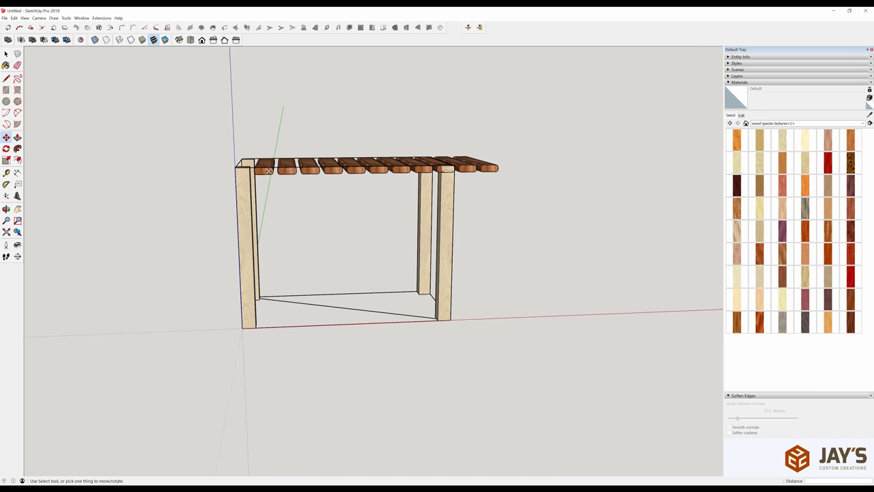
# - Delete the three surplus slats that overlap and extend past the pair of legs farthest from the origin
pyautogui.moveTo(412, 176); pyautogui.dragTo(359, 244, button='middle')
pyautogui.scroll(5, 431, 194)
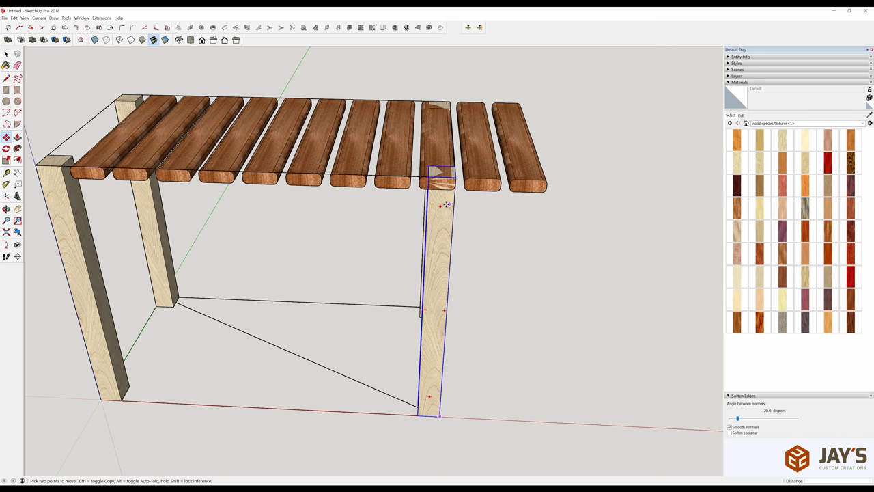
pyautogui.press('space')
pyautogui.click(437, 140)
pyautogui.press('Delete')
pyautogui.click(479, 143)
pyautogui.press('Delete')
pyautogui.click(525, 152)
pyautogui.press('Delete')
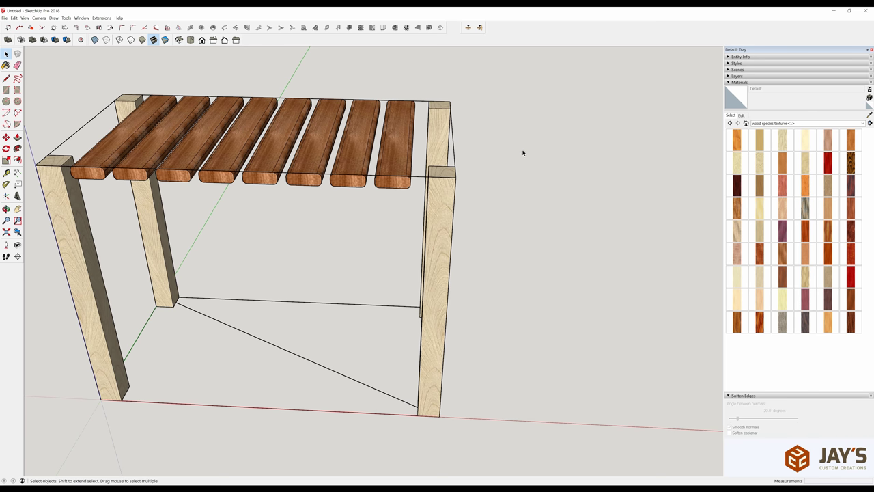
# - Move the pair of legs farthest from the origin inward to the last slat, and offset them from it along the red axis
pyautogui.moveTo(408, 85); pyautogui.dragTo(568, 450)
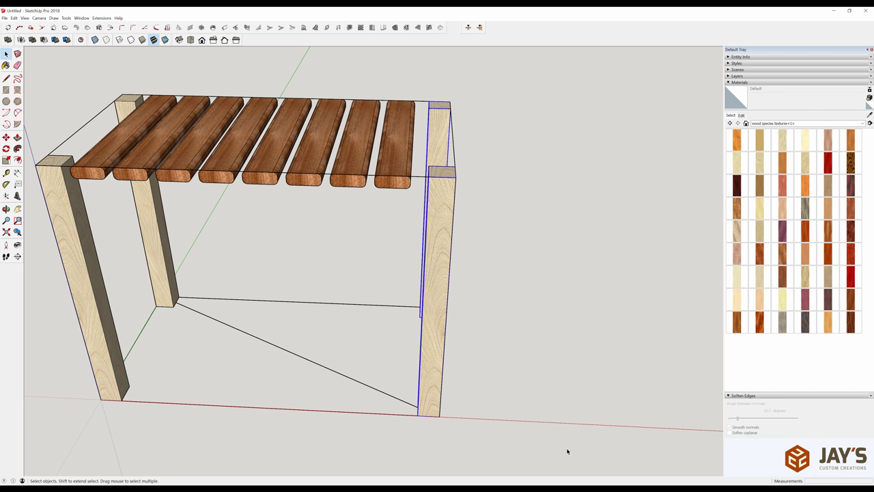
pyautogui.press('m')
pyautogui.scroll(5, 415, 225)
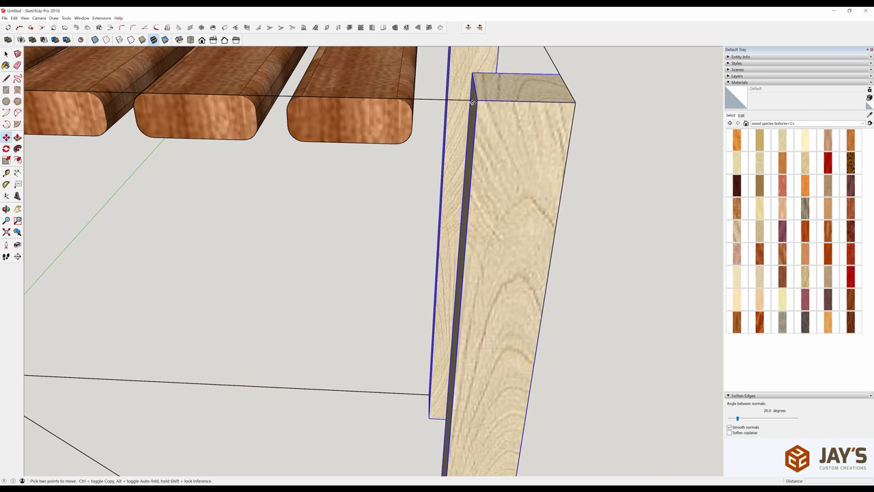
pyautogui.click(476, 99)
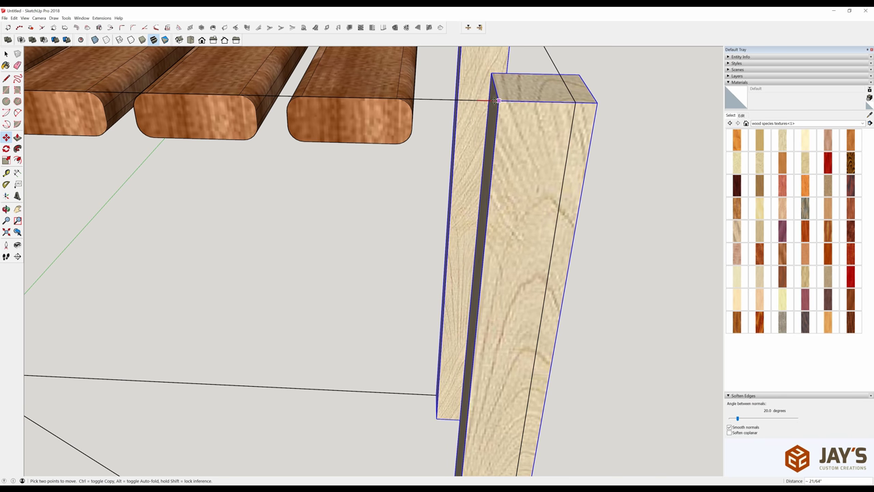
pyautogui.click(411, 119)
pyautogui.click(412, 119)
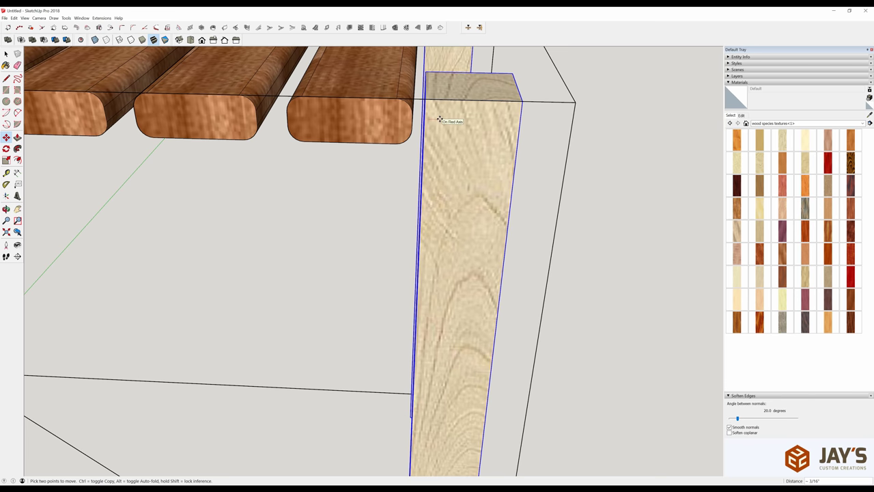
pyautogui.click(441, 119)
pyautogui.press('space')
# - Edit the wireframe box and move its end edges inward to the outer corner of the relocated legs
pyautogui.scroll(-6, 437, 150)
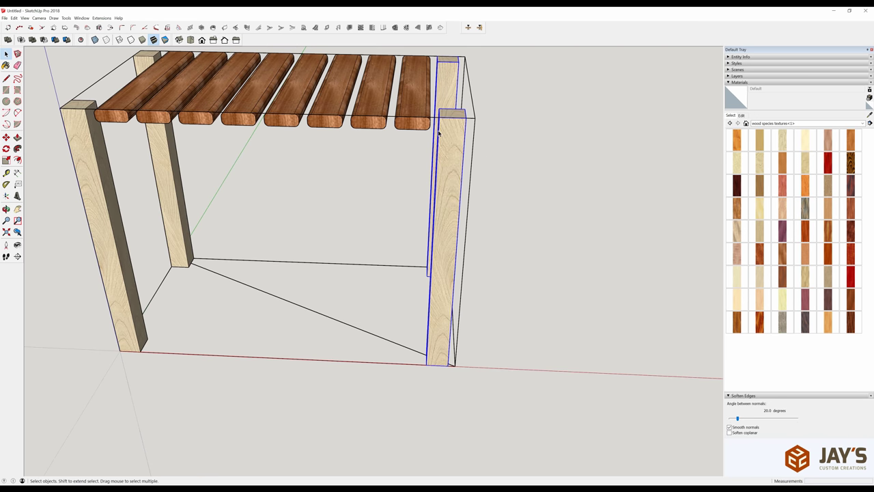
pyautogui.scroll(-2, 433, 183)
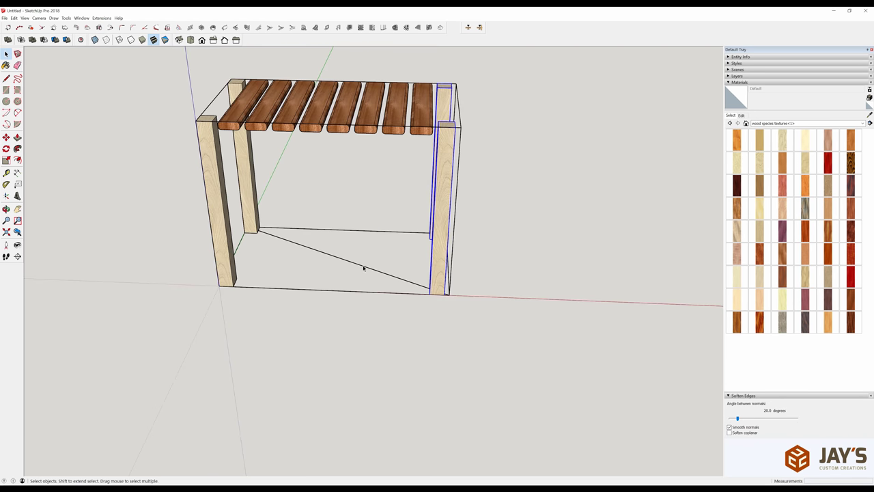
pyautogui.hotkey('ctrl', 'a')
pyautogui.moveTo(426, 62); pyautogui.dragTo(533, 335)
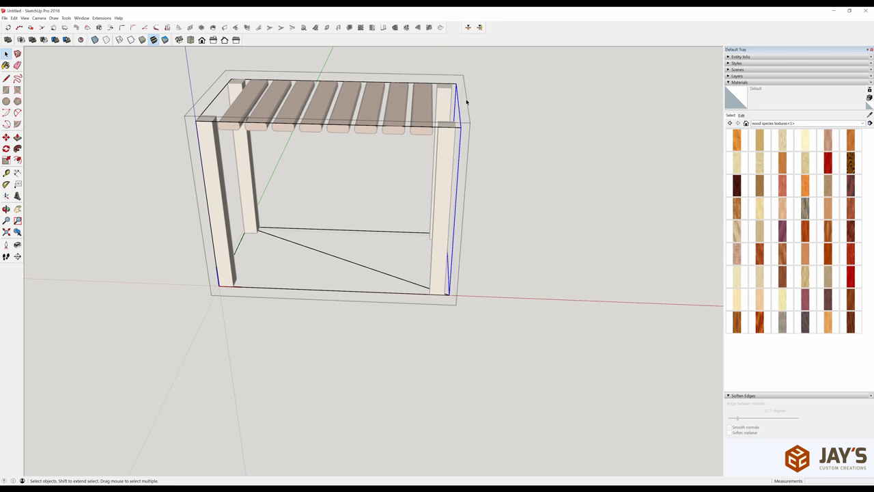
pyautogui.scroll(3, 462, 107)
pyautogui.press('m')
pyautogui.click(453, 136)
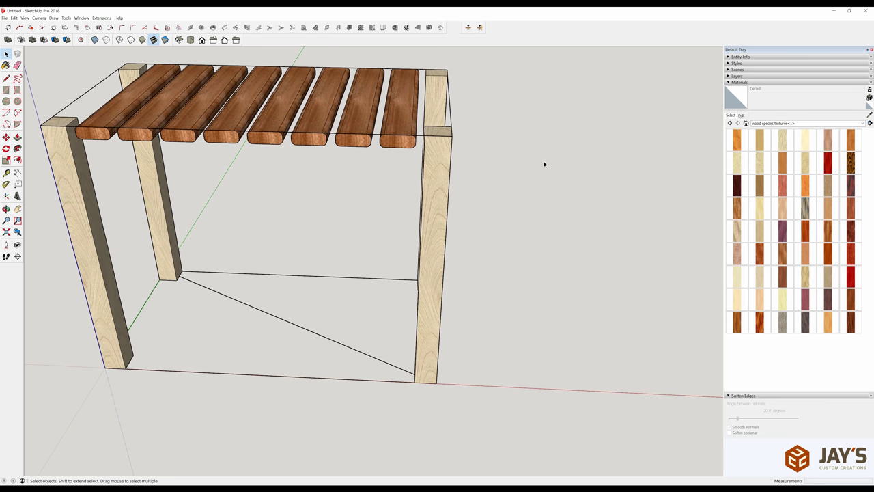
# - Draw a rail rectangle 2.25 inches high between the two front legs, just below the slats
pyautogui.keyDown('shift'); pyautogui.moveTo(340, 185); pyautogui.dragTo(385, 189, button='middle'); pyautogui.keyUp('shift')
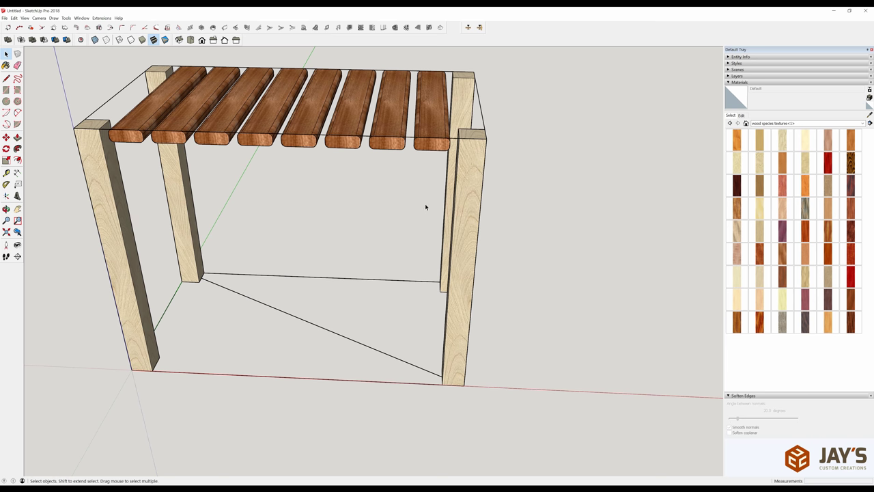
pyautogui.tripleClick(304, 324)
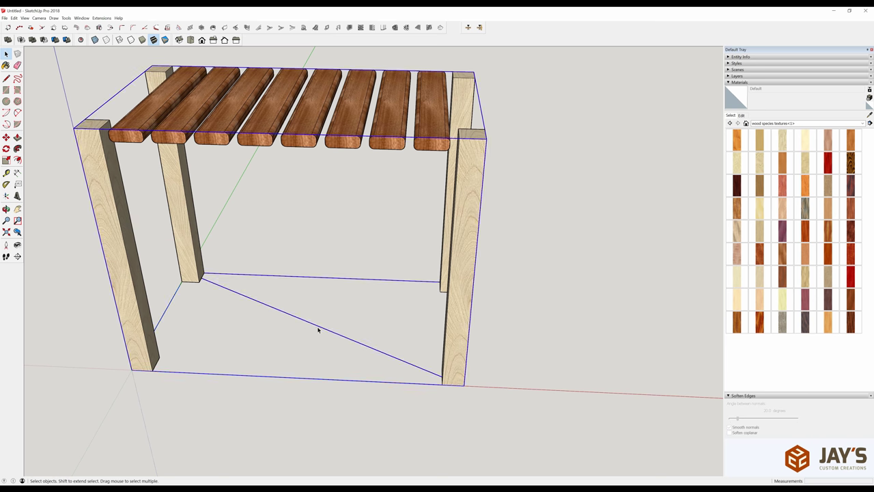
pyautogui.scroll(-1, 383, 324)
pyautogui.moveTo(383, 325); pyautogui.dragTo(362, 209, button='middle')
pyautogui.scroll(3, 207, 178)
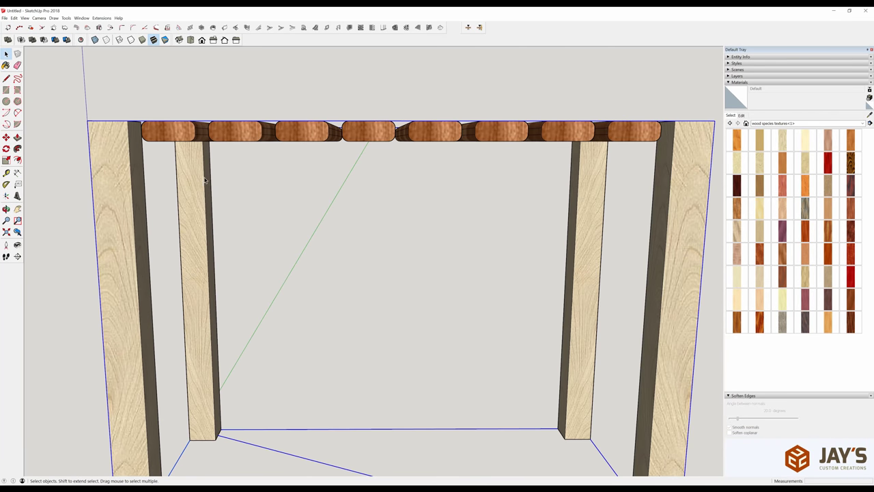
pyautogui.press('r')
pyautogui.click(134, 233)
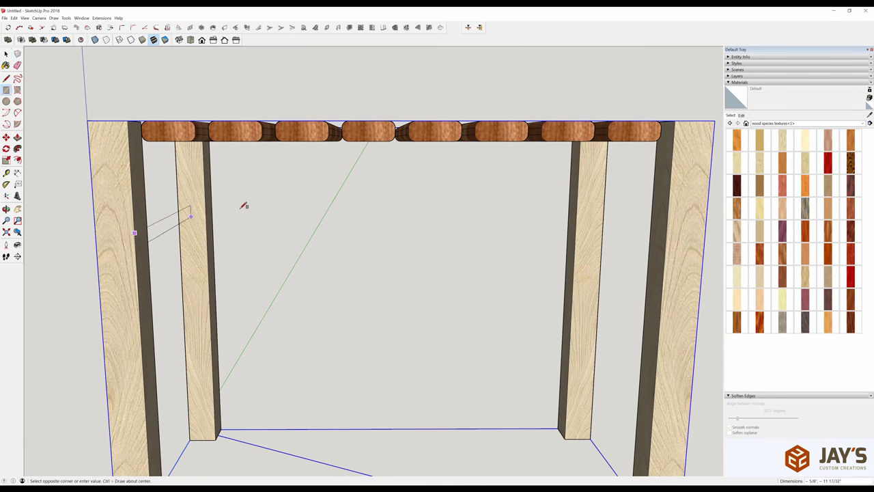
pyautogui.click(673, 173)
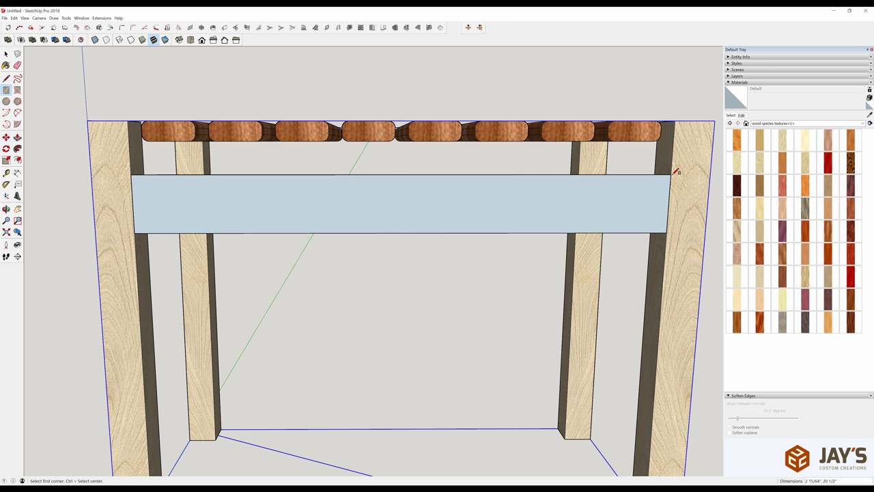
pyautogui.write('2.25,')
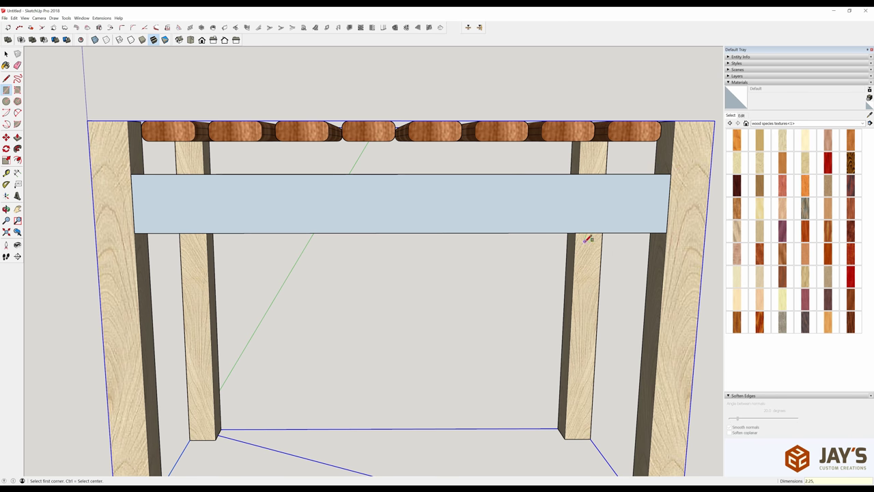
# - Move the rail face up to the underside of the slats, and raise it another 0.25 inch into them
pyautogui.press('space')
pyautogui.click(580, 195)
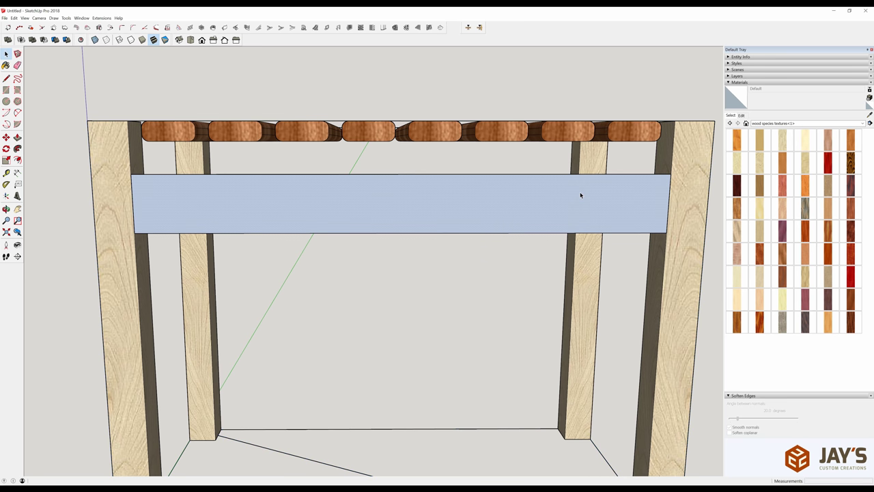
pyautogui.press('m')
pyautogui.click(668, 175)
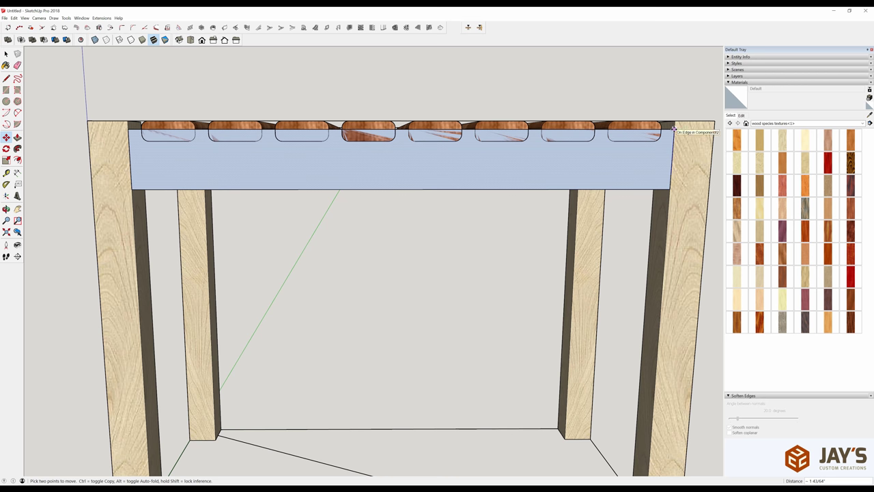
pyautogui.click(637, 141)
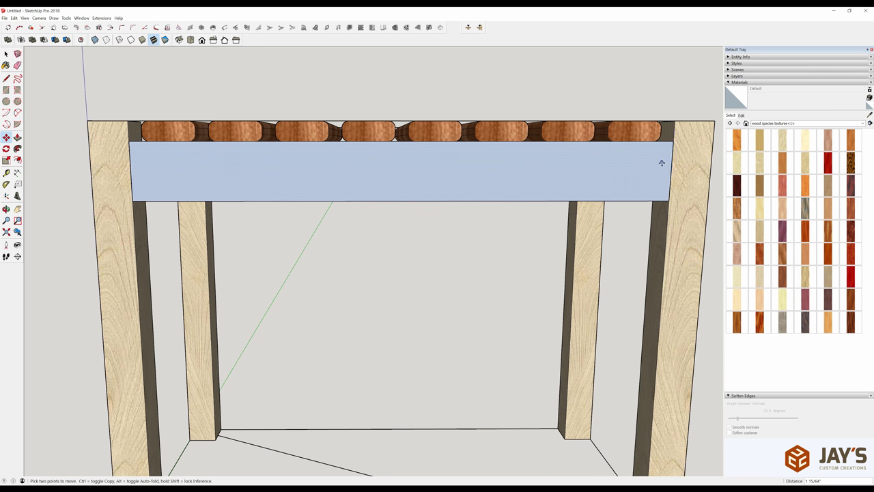
pyautogui.write('.25')
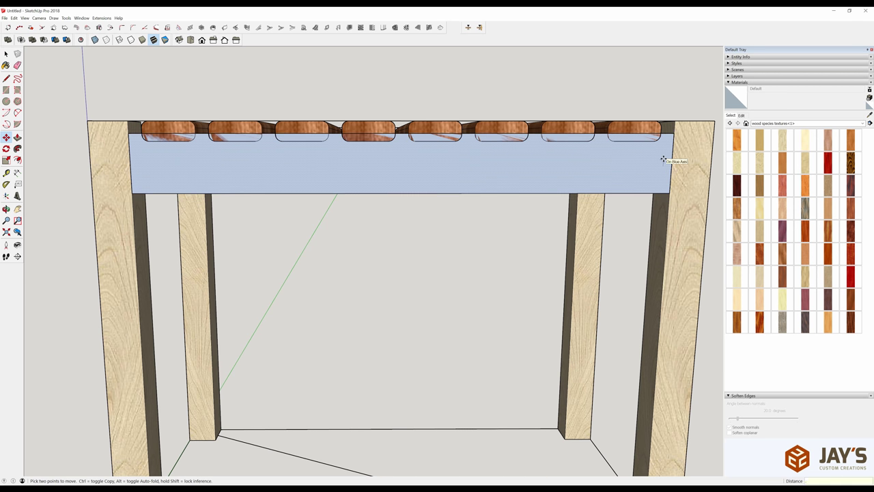
pyautogui.press('Return')
pyautogui.press('space')
# - Intersect the rail face and its edges with the model to imprint the slat outlines on it
pyautogui.scroll(5, 658, 157)
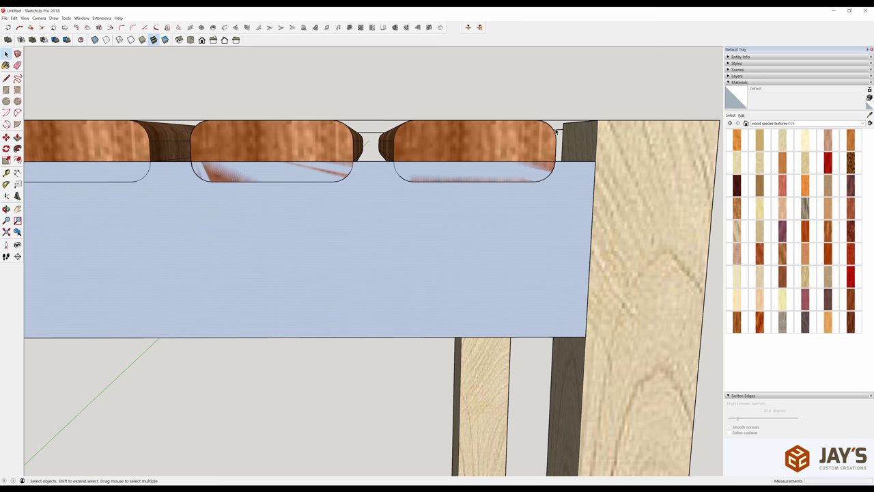
pyautogui.scroll(-3, 489, 148)
pyautogui.moveTo(489, 148); pyautogui.dragTo(490, 172, button='middle')
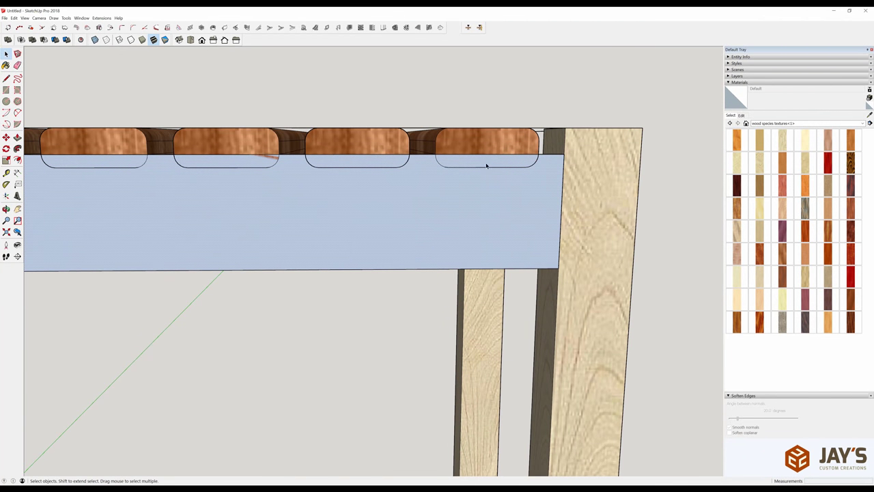
pyautogui.moveTo(469, 177); pyautogui.dragTo(521, 207, button='middle')
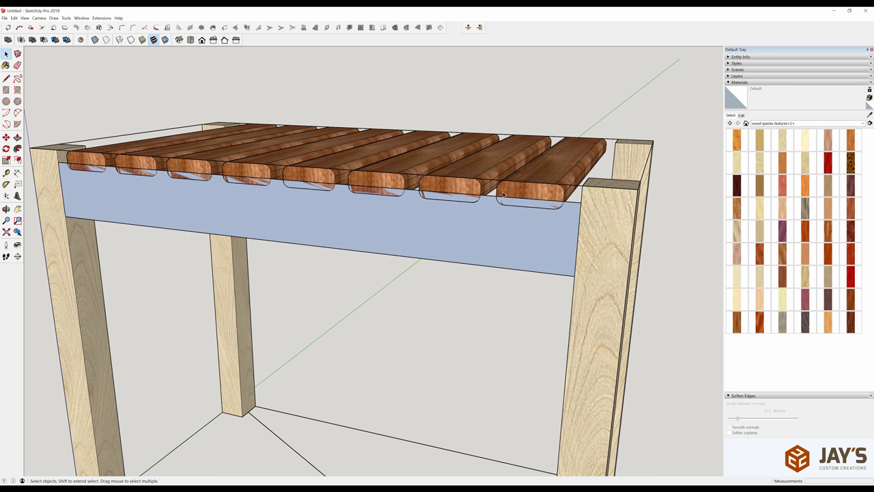
pyautogui.doubleClick(492, 231)
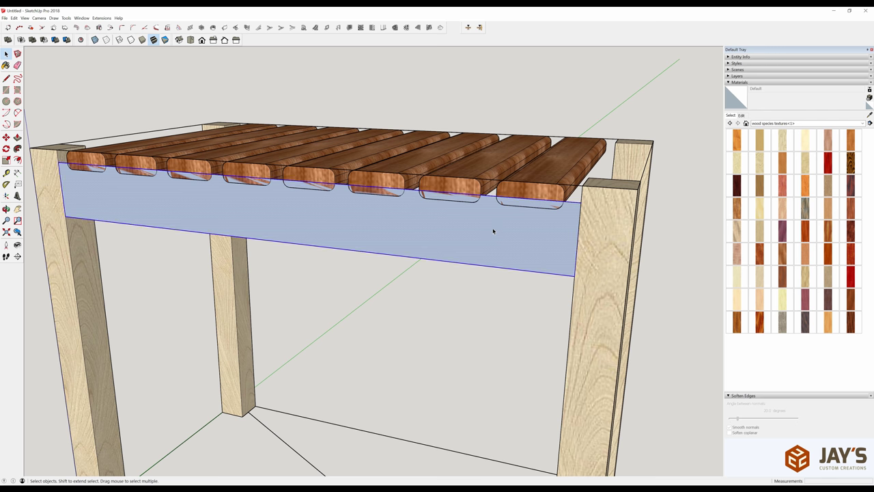
pyautogui.rightClick(532, 226)
pyautogui.moveTo(583, 289)
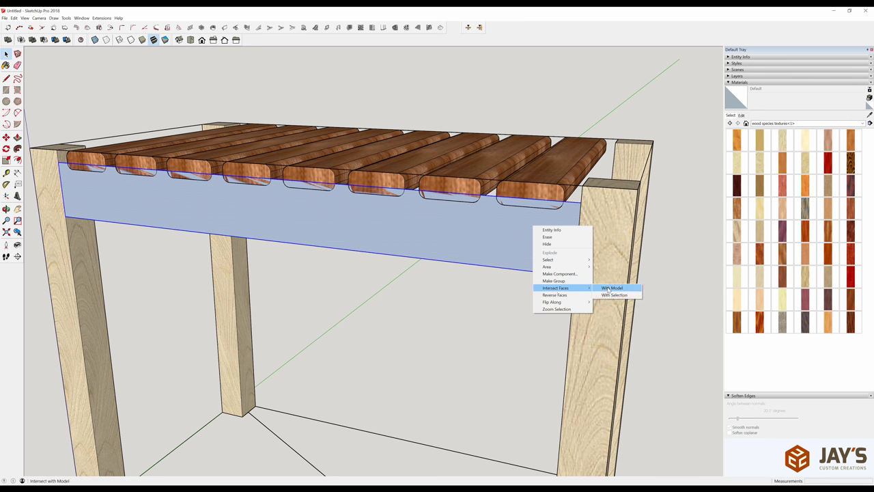
pyautogui.click(609, 288)
# - Select the end notch area and the remaining rail face in turn to check how the intersection divided the face
pyautogui.click(527, 206)
pyautogui.click(519, 210)
pyautogui.click(519, 206)
pyautogui.click(519, 210)
pyautogui.click(519, 209)
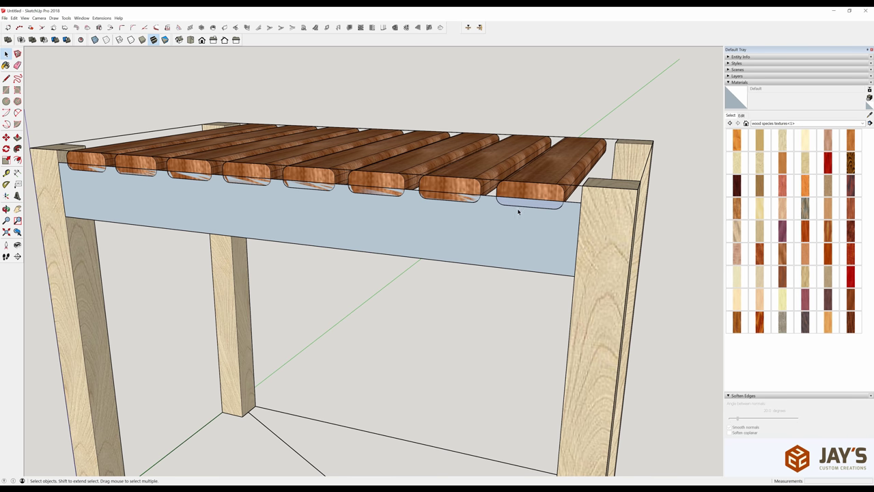
pyautogui.click(519, 213)
pyautogui.click(518, 212)
pyautogui.click(517, 212)
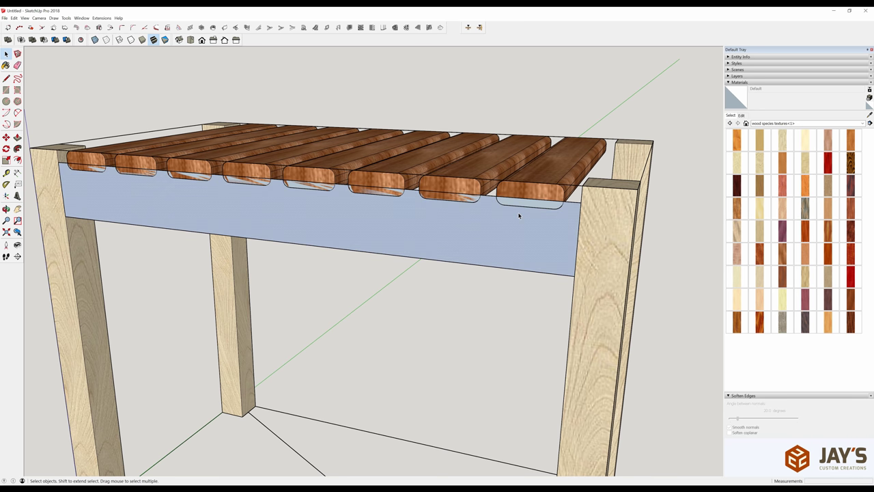
# - Hide the top slats and check the notch areas imprinted along the rail face's upper edge
pyautogui.moveTo(431, 105); pyautogui.dragTo(231, 63)
pyautogui.press('Delete')
pyautogui.click(529, 207)
pyautogui.click(451, 201)
pyautogui.click(385, 193)
pyautogui.click(455, 216)
pyautogui.click(425, 327)
pyautogui.moveTo(373, 315); pyautogui.dragTo(423, 308, button='middle')
# - Hide the remaining legs to isolate the rail face
pyautogui.click(618, 183)
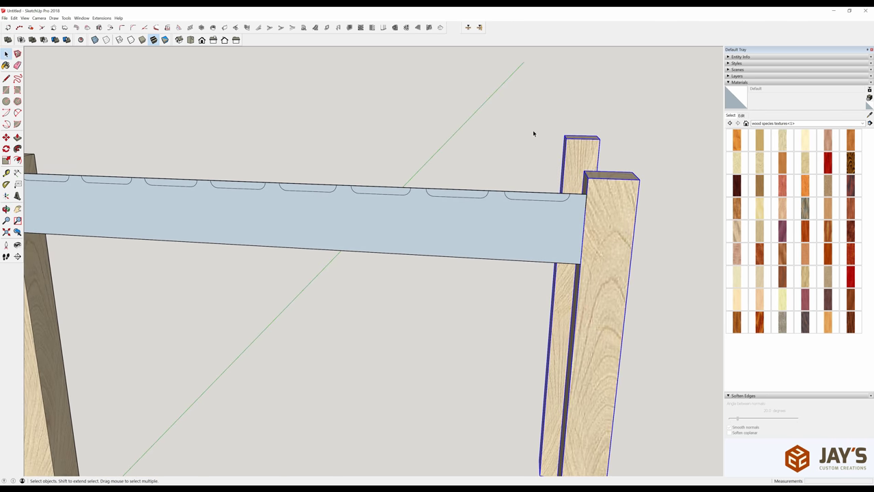
pyautogui.scroll(-5, 527, 131)
pyautogui.press('Delete')
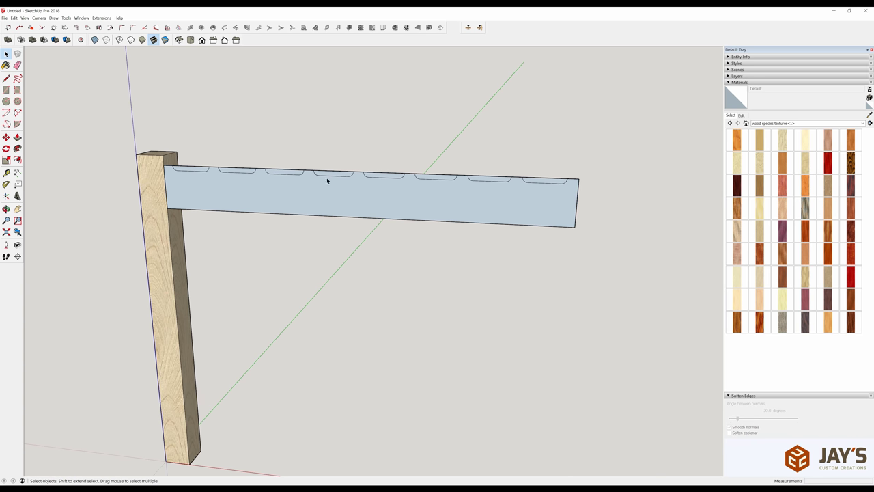
pyautogui.click(161, 164)
pyautogui.press('Delete')
# - Delete the eight rounded notch areas along the rail face's upper edge
pyautogui.scroll(2, 510, 191)
pyautogui.click(550, 179)
pyautogui.press('Delete')
pyautogui.click(485, 177)
pyautogui.press('Delete')
pyautogui.click(420, 173)
pyautogui.press('Delete')
pyautogui.click(375, 173)
pyautogui.press('Delete')
pyautogui.click(321, 171)
pyautogui.press('Delete')
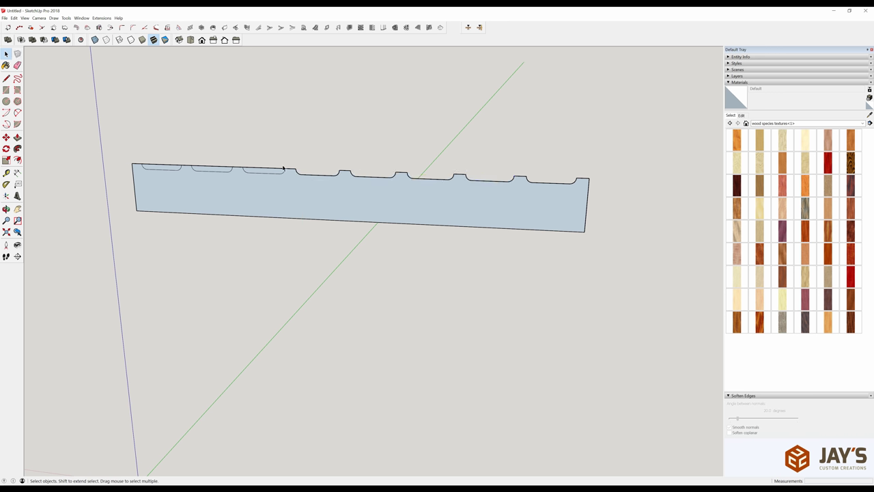
pyautogui.click(264, 166)
pyautogui.press('Delete')
pyautogui.click(219, 169)
pyautogui.press('Delete')
pyautogui.click(161, 167)
pyautogui.press('Delete')
# - Extrude the notched face with Push/Pull to give the rail its thickness
pyautogui.press('p')
pyautogui.click(349, 211)
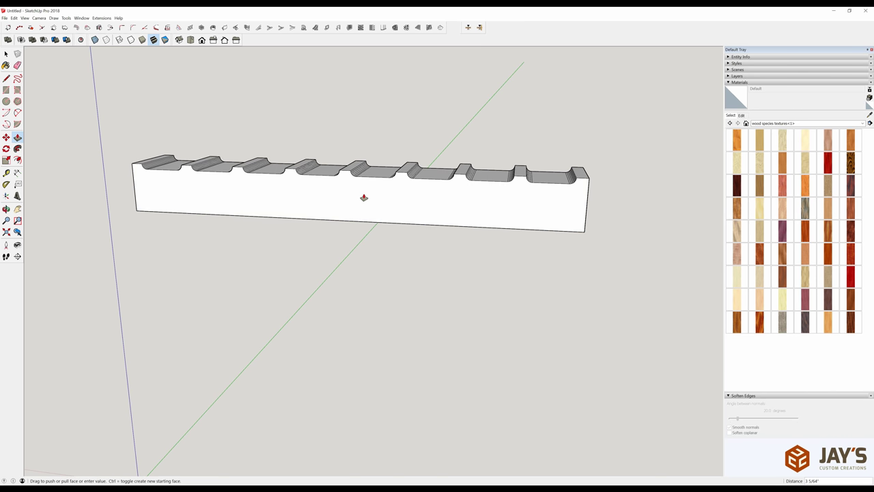
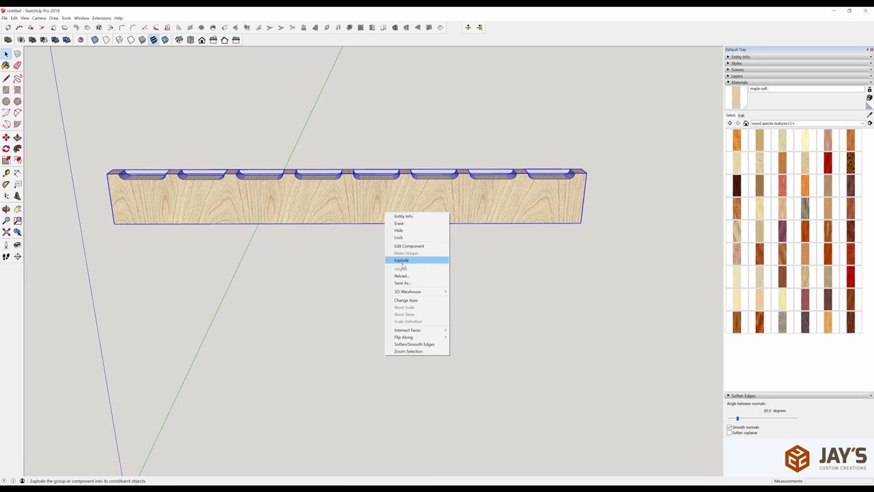
# - Try to reorient the rail's grain by changing its component axes, with the origin at a lower end corner and red along the bottom edge
pyautogui.click(409, 300)
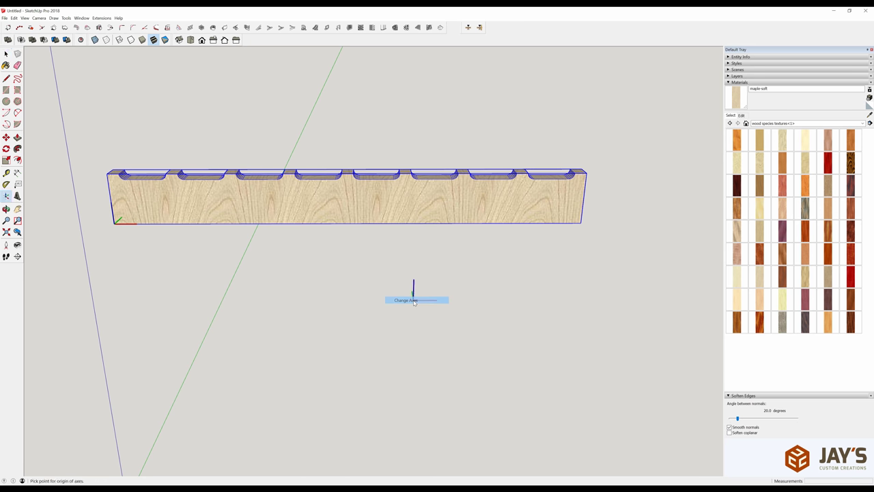
pyautogui.click(114, 222)
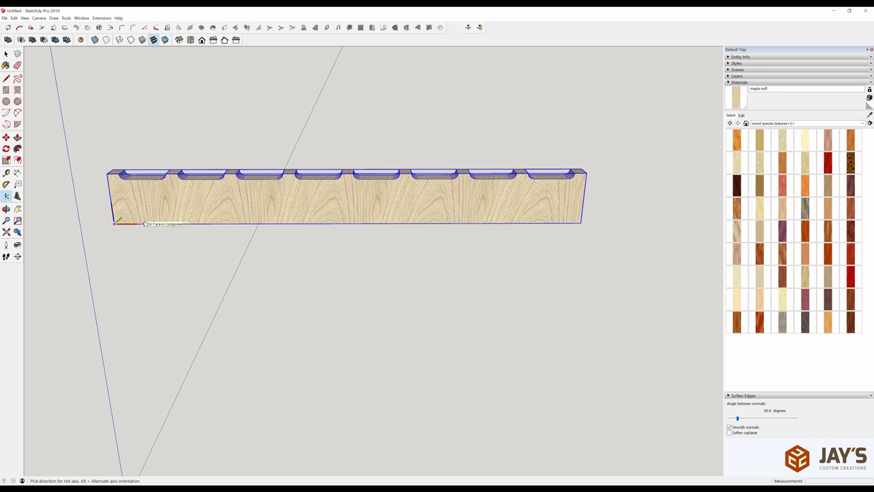
pyautogui.click(144, 224)
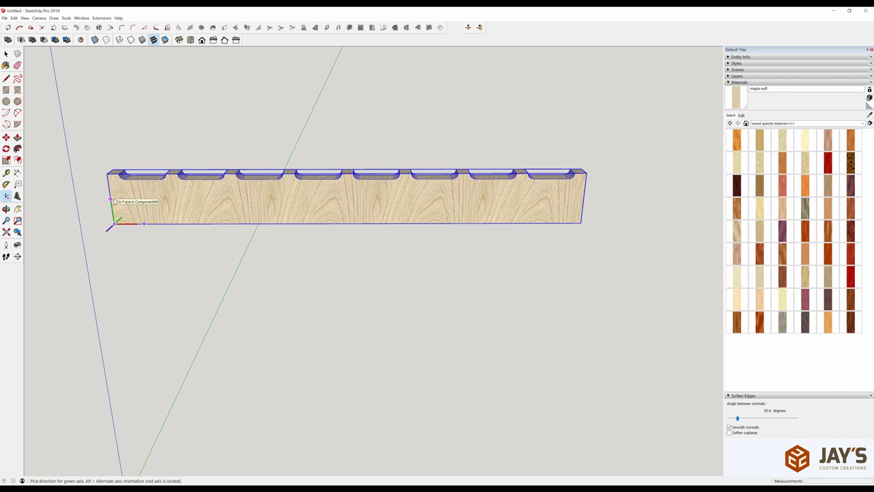
pyautogui.click(70, 226)
pyautogui.moveTo(166, 221); pyautogui.dragTo(402, 232, button='middle')
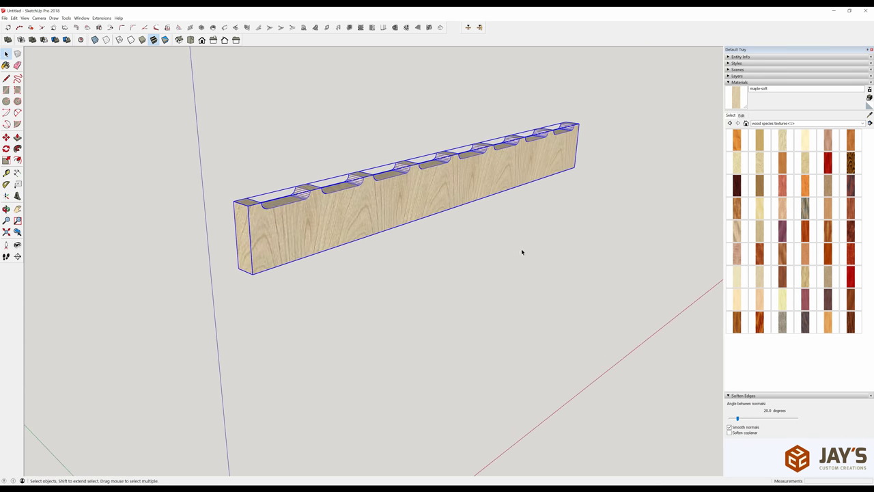
pyautogui.rightClick(328, 223)
pyautogui.click(345, 310)
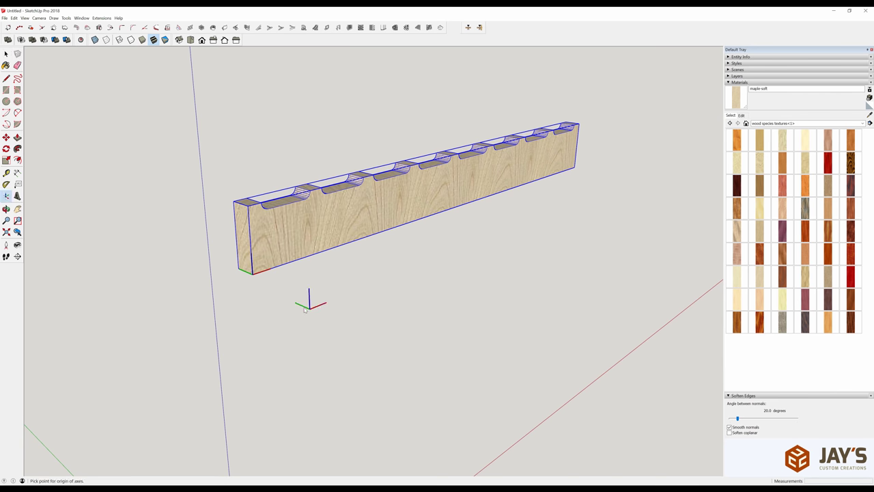
pyautogui.click(252, 273)
pyautogui.click(272, 269)
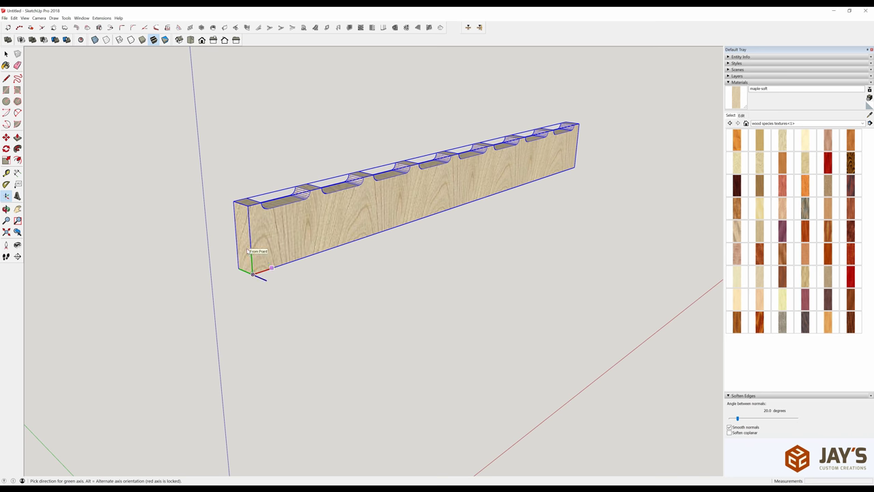
pyautogui.press('space')
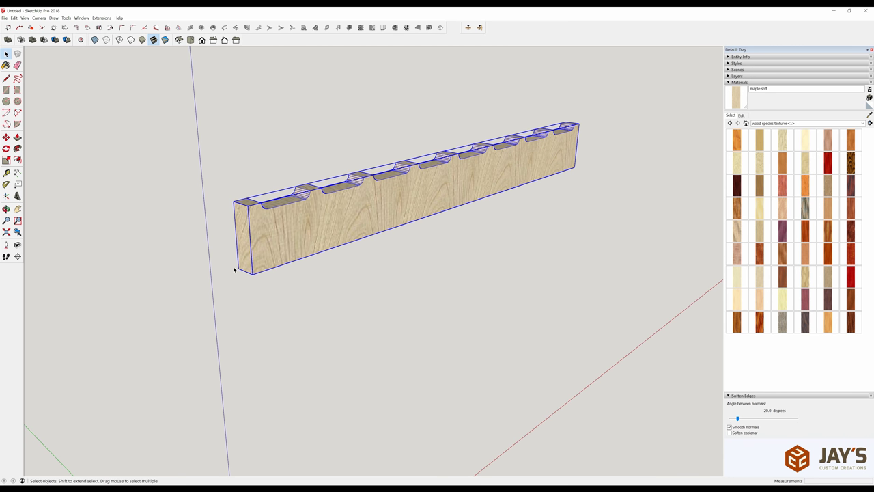
# - Try again to change the rail's axes from its lower corner, with red along the bottom edge and green up the end edge
pyautogui.rightClick(280, 251)
pyautogui.click(313, 337)
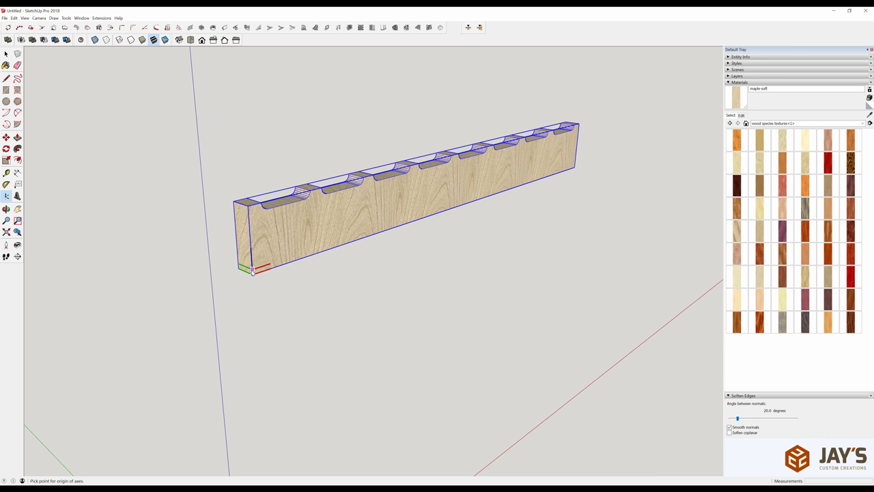
pyautogui.click(252, 272)
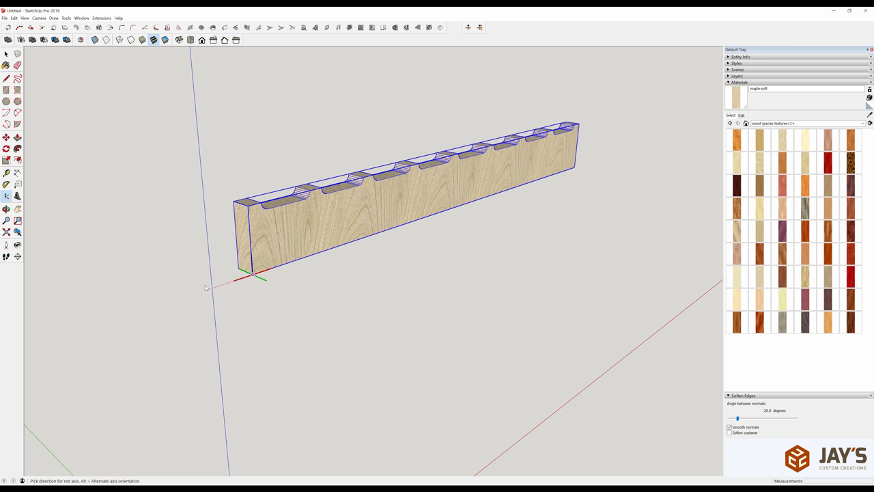
pyautogui.click(310, 255)
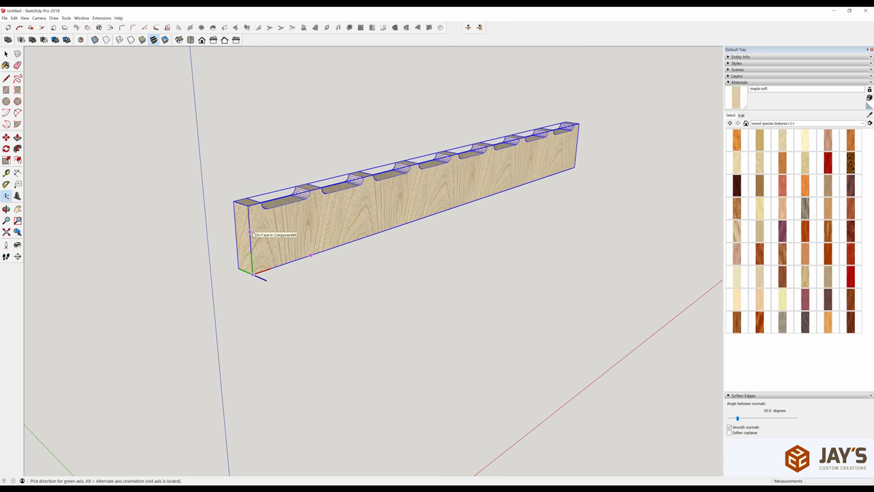
pyautogui.click(295, 234)
pyautogui.rightClick(266, 258)
pyautogui.click(299, 345)
pyautogui.click(252, 272)
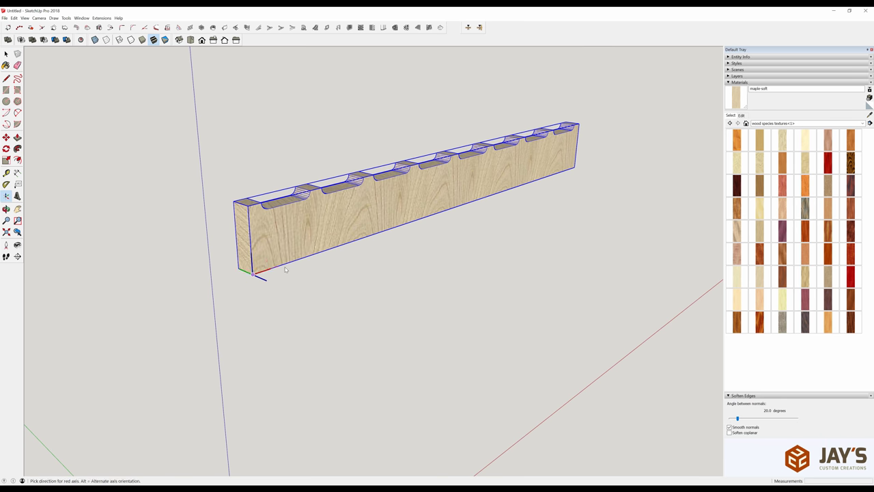
pyautogui.press('space')
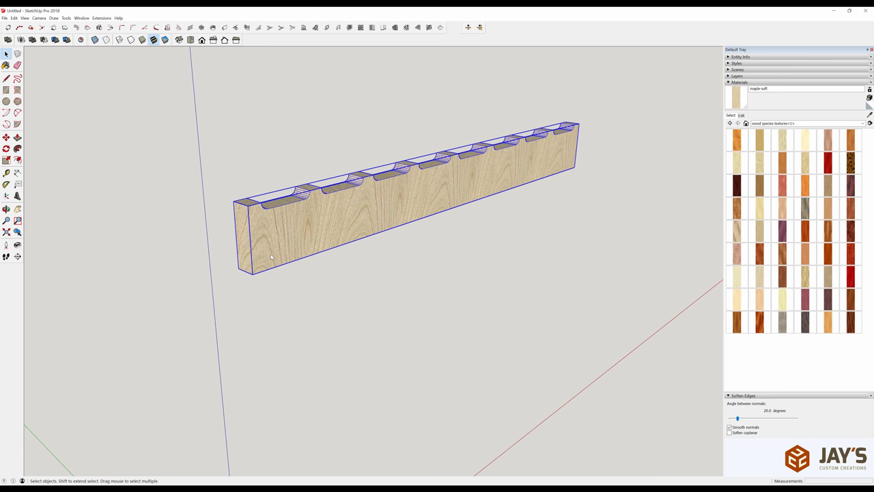
pyautogui.rightClick(271, 256)
pyautogui.click(299, 343)
pyautogui.click(252, 272)
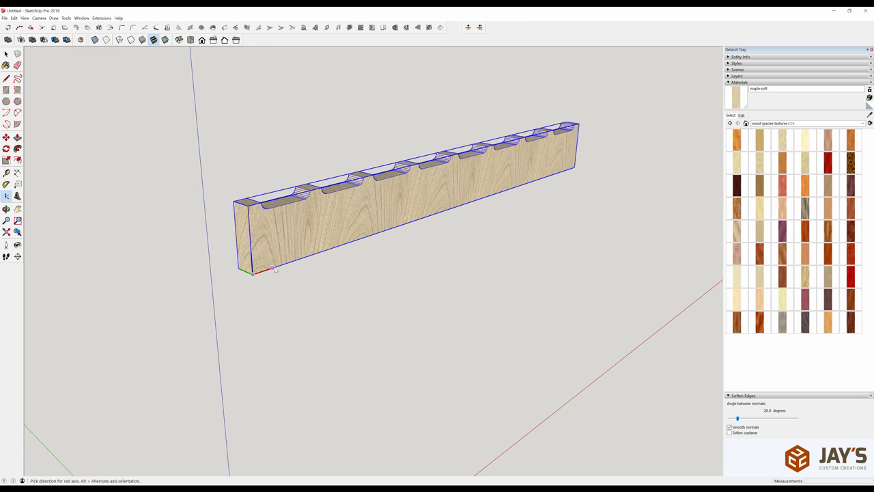
pyautogui.press('space')
# - Change the rail's component axes from its lower corner with red pointing up the end edge, so the grain runs lengthwise
pyautogui.rightClick(258, 266)
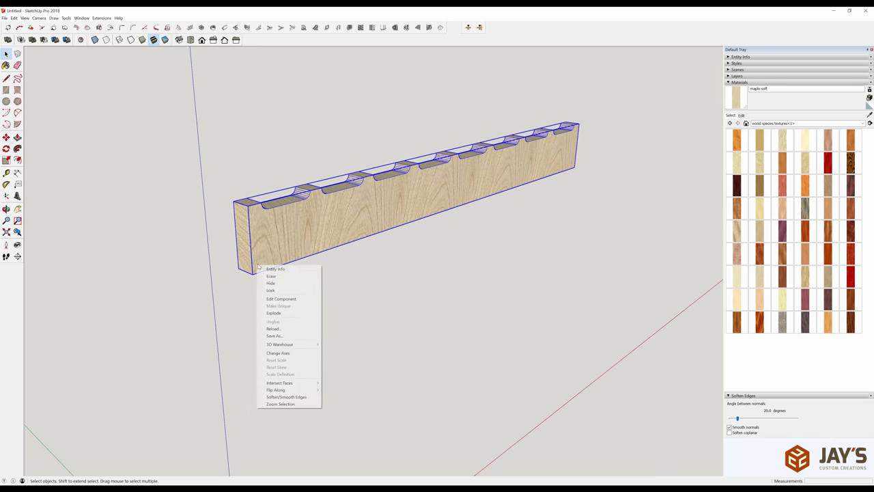
pyautogui.click(278, 353)
pyautogui.click(252, 272)
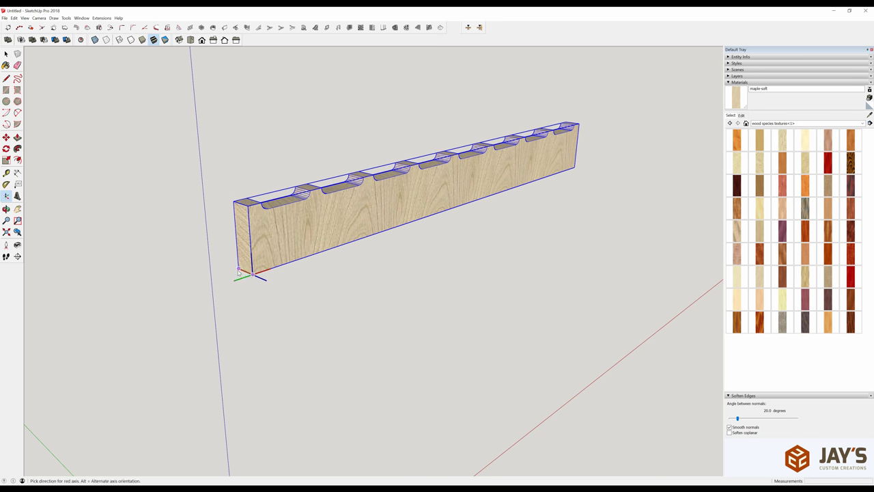
pyautogui.click(252, 256)
pyautogui.click(252, 255)
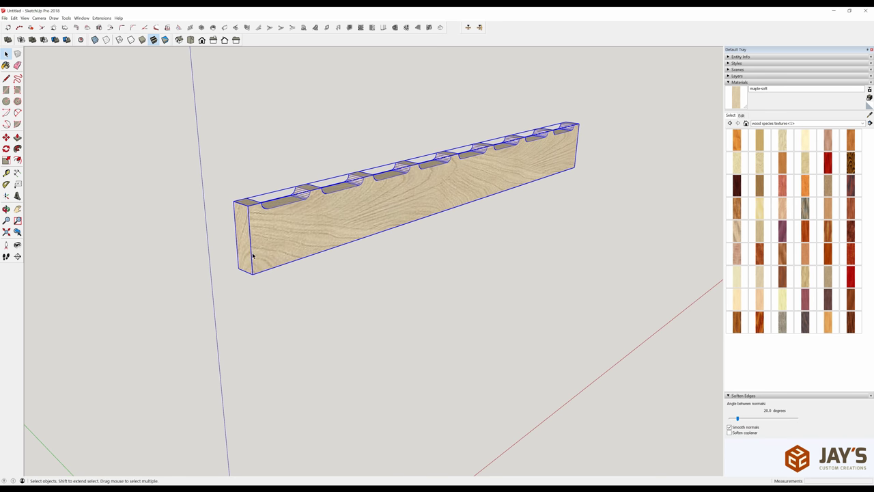
# - Unhide the slats and legs around the notched rail
pyautogui.moveTo(435, 221); pyautogui.dragTo(291, 197, button='middle')
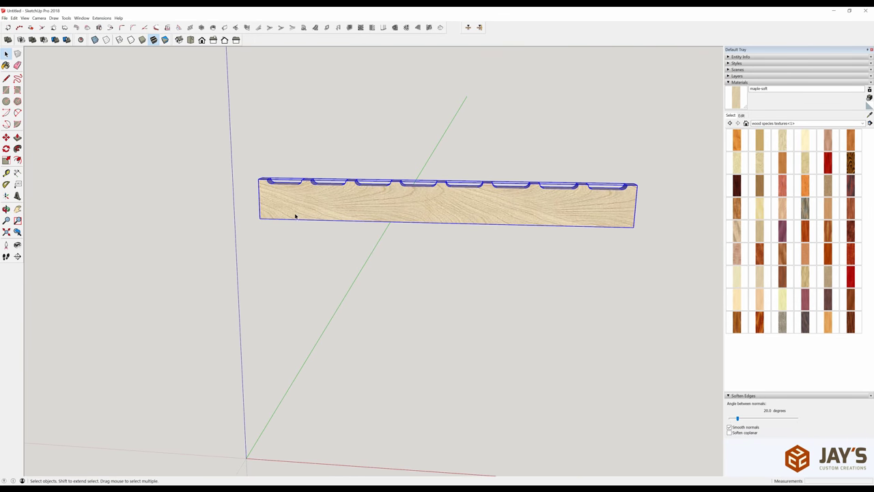
pyautogui.moveTo(227, 213); pyautogui.dragTo(246, 260, button='middle')
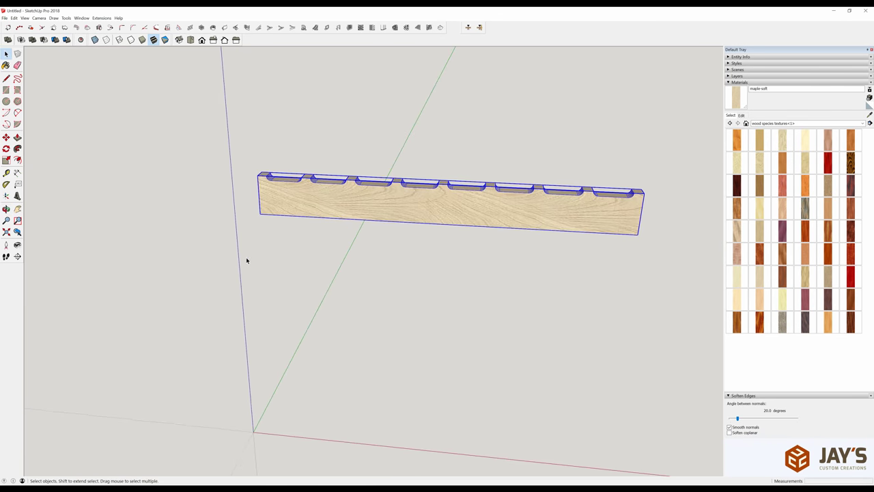
pyautogui.click(396, 298)
pyautogui.click(382, 302)
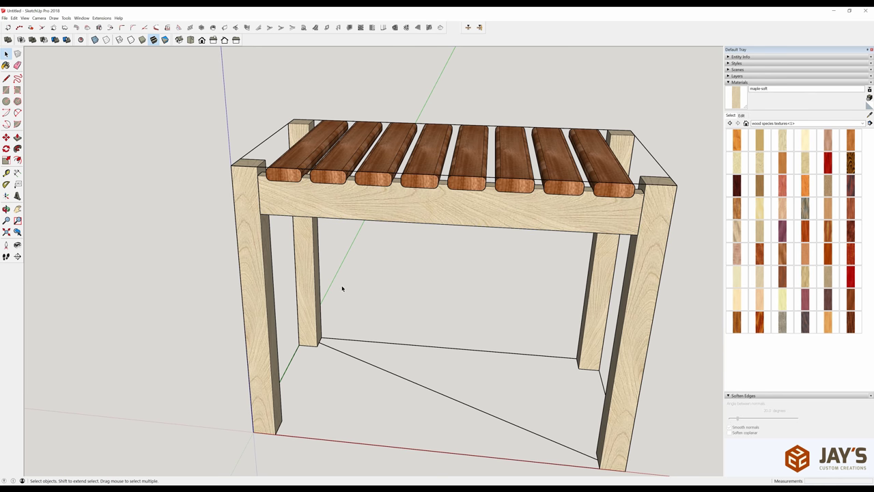
# - Draw a rectangle 2.25 inches high between the two legs along the green axis
pyautogui.moveTo(305, 207)
pyautogui.mouseDown(button='middle')
pyautogui.moveTo(621, 170)
pyautogui.moveTo(546, 102)
pyautogui.moveTo(535, 168)
pyautogui.moveTo(348, 190)
pyautogui.moveTo(312, 175)
pyautogui.moveTo(313, 195)
pyautogui.mouseUp(button='middle')
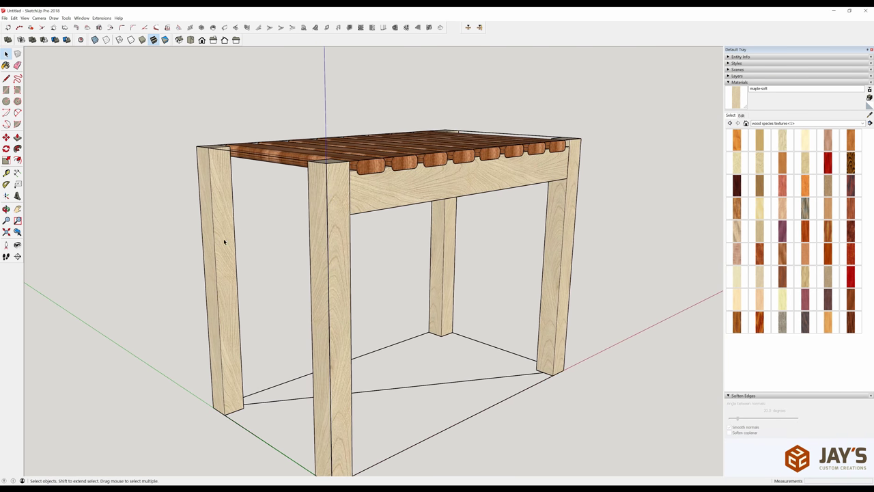
pyautogui.moveTo(223, 242); pyautogui.dragTo(259, 224, button='middle')
pyautogui.press('r')
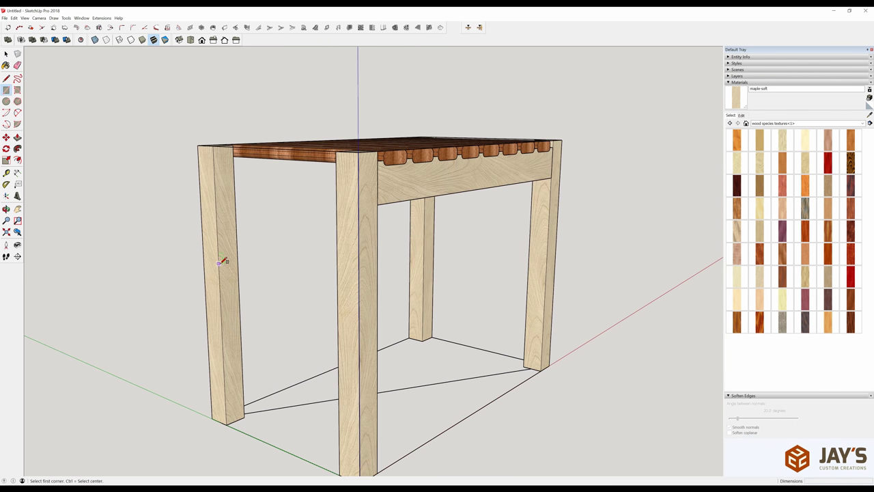
pyautogui.click(219, 263)
pyautogui.click(338, 235)
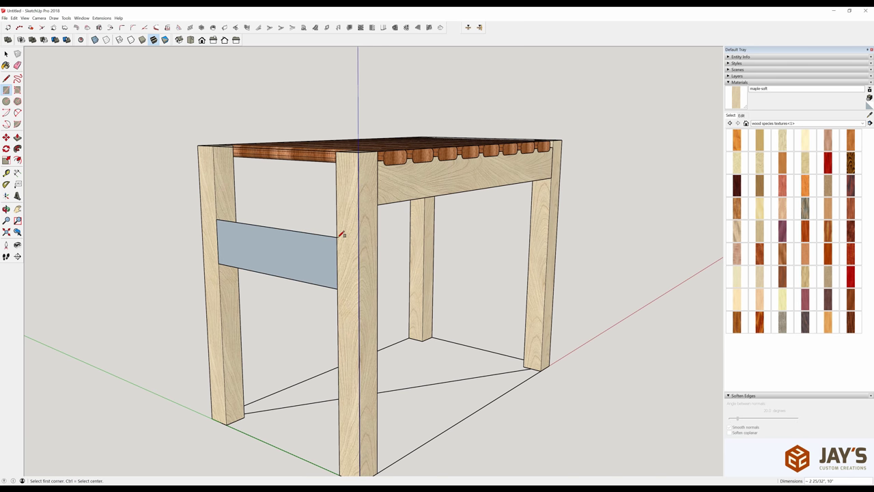
pyautogui.write('2.25,')
pyautogui.press('Return')
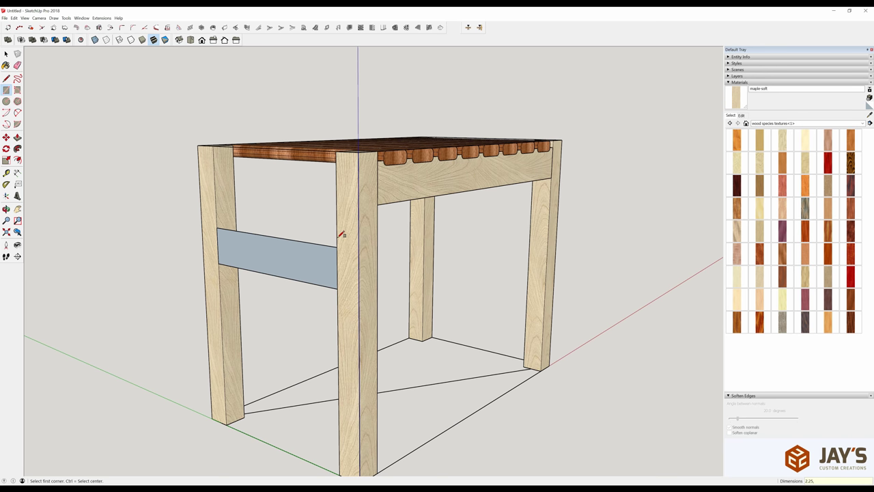
# - Extrude the new rectangle into a solid end rail and make it a component
pyautogui.press('p')
pyautogui.click(280, 257)
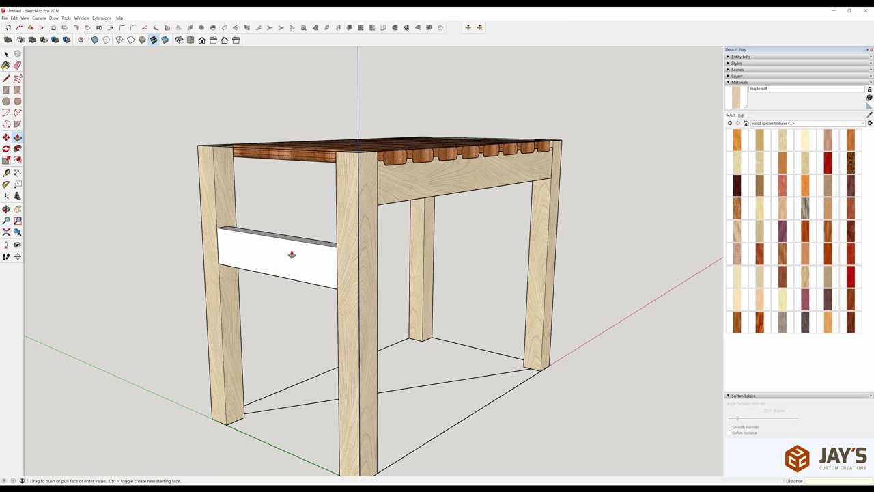
pyautogui.press('Return')
pyautogui.press('space')
pyautogui.tripleClick(292, 254)
pyautogui.press('g')
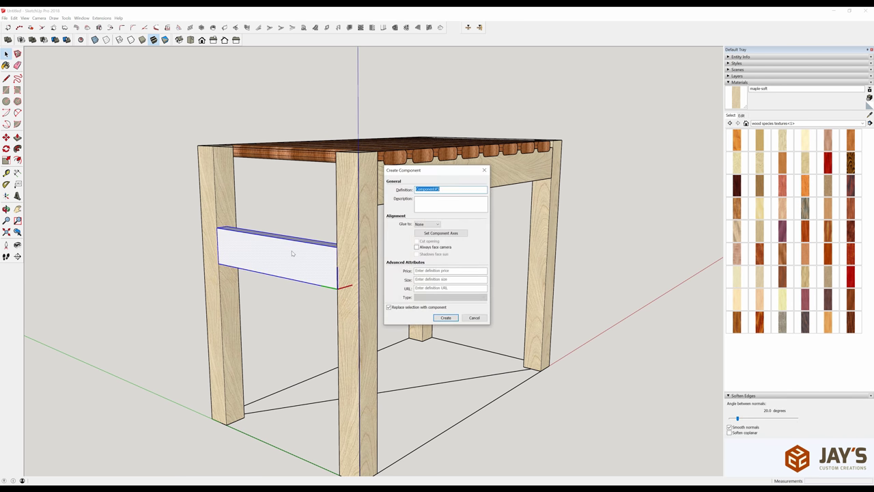
pyautogui.press('Return')
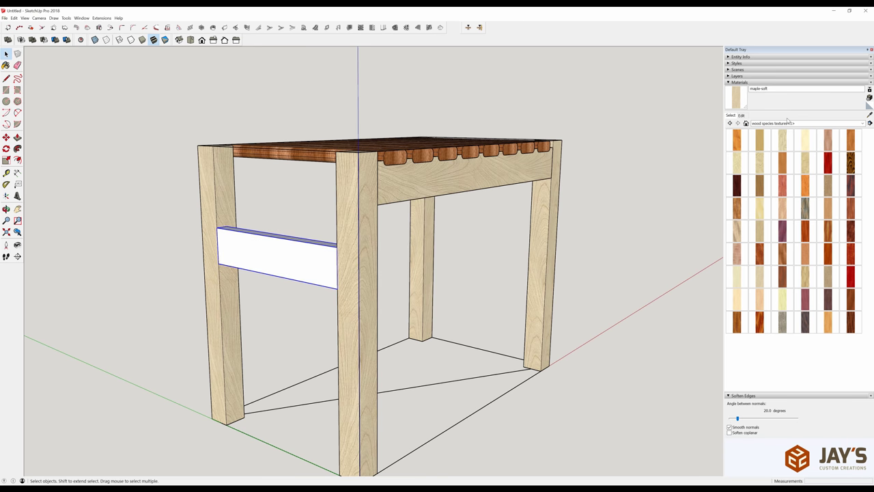
# - Paint the new end rail with the maple-soft texture
pyautogui.click(732, 161)
pyautogui.click(319, 258)
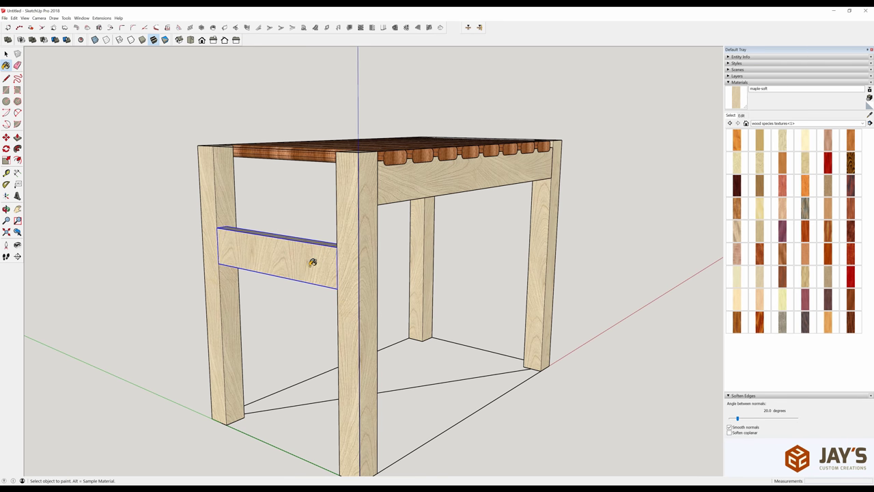
pyautogui.press('space')
# - Change the end rail's component axes from its lower corner with red pointing up the end edge, so the grain runs lengthwise
pyautogui.moveTo(277, 263); pyautogui.dragTo(411, 250, button='middle')
pyautogui.rightClick(391, 253)
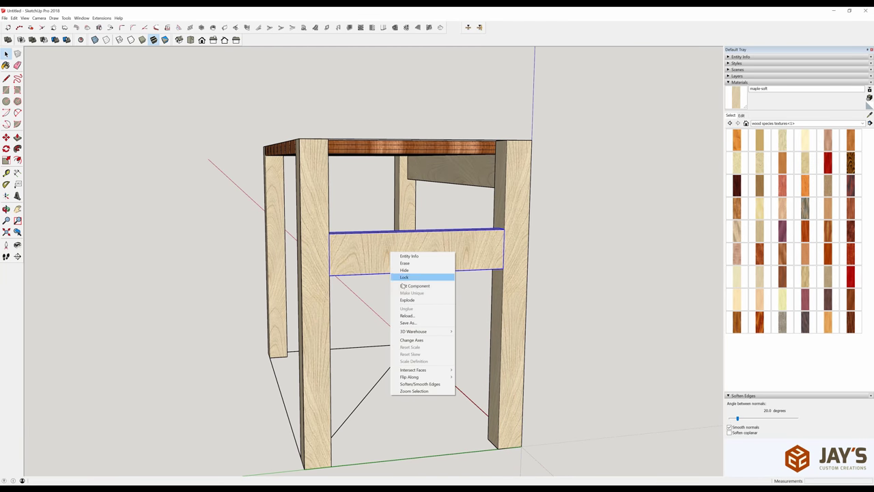
pyautogui.moveTo(401, 281); pyautogui.dragTo(329, 264, button='middle')
pyautogui.click(358, 277)
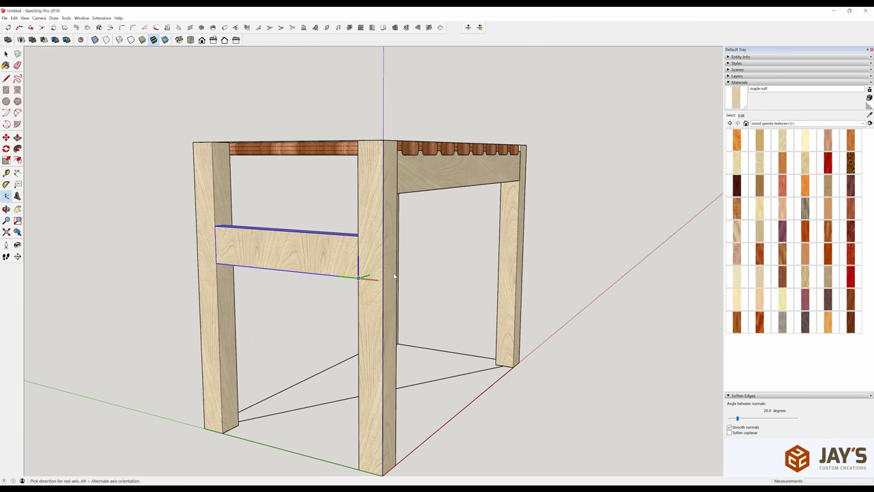
pyautogui.click(360, 259)
pyautogui.moveTo(383, 280); pyautogui.dragTo(238, 252, button='middle')
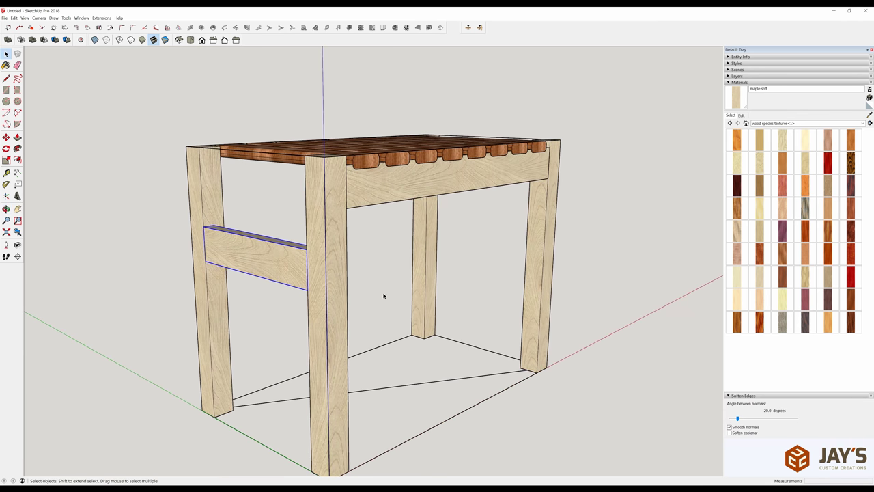
# - Raise the new end rail vertically until its top edge is level with the bottom edge of the notched long rail
pyautogui.press('m')
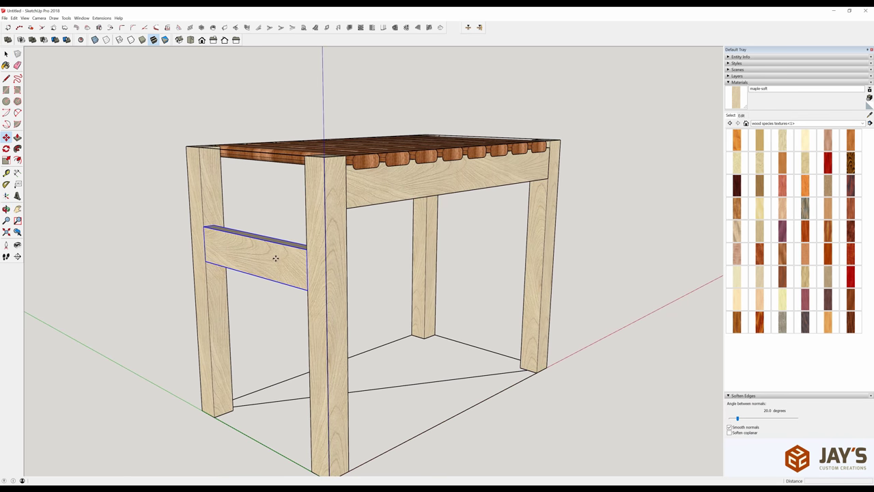
pyautogui.click(205, 225)
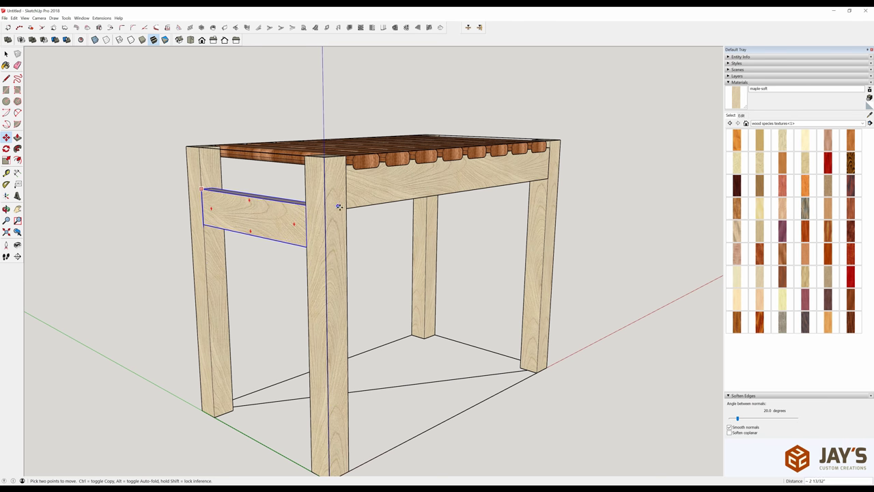
pyautogui.moveTo(388, 272); pyautogui.dragTo(276, 253, button='middle')
pyautogui.click(288, 243)
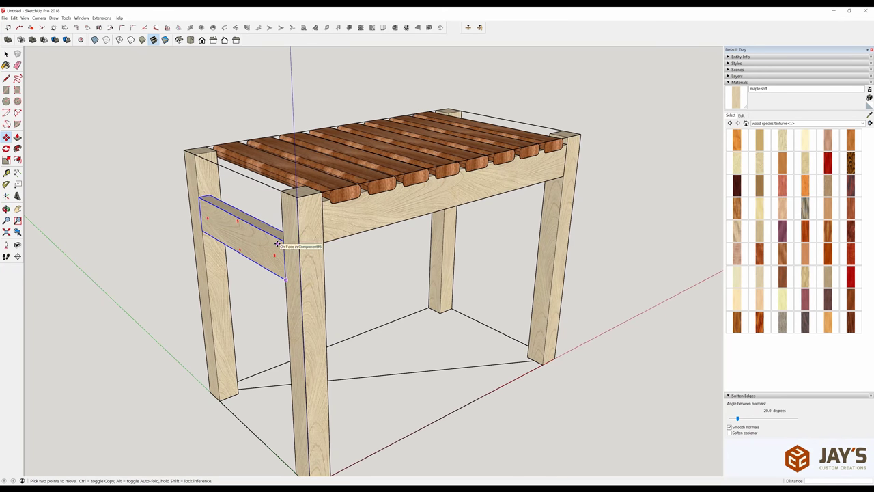
# - Move the end rail 3/8 inch inward from the outer faces of its two legs, centring it on the leg thickness
pyautogui.moveTo(300, 261); pyautogui.dragTo(436, 372, button='middle')
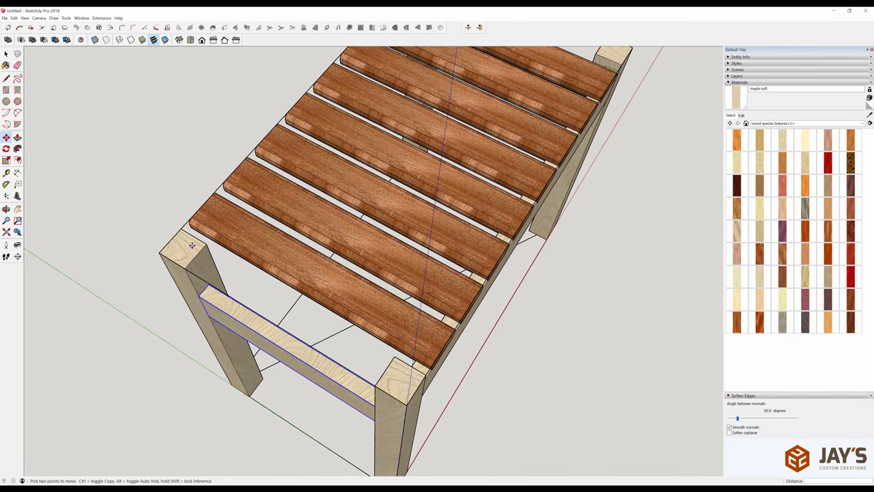
pyautogui.click(205, 290)
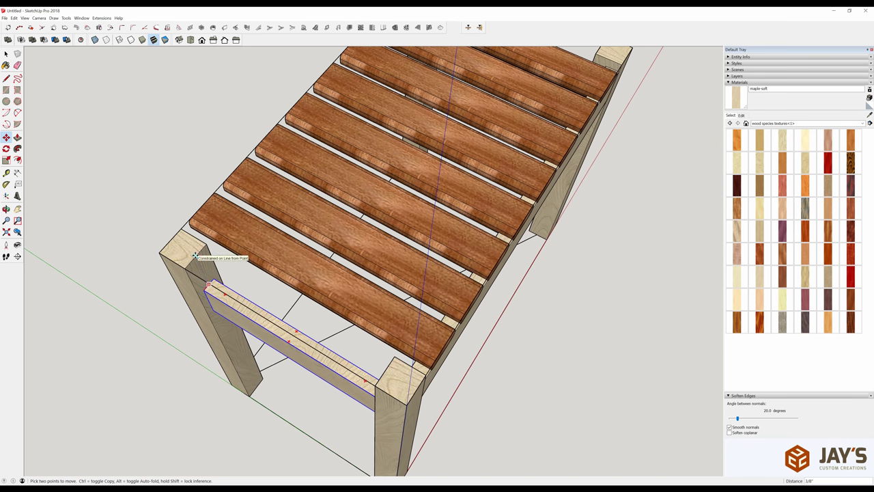
pyautogui.moveTo(195, 255); pyautogui.dragTo(253, 189, button='middle')
pyautogui.press('space')
# - Move the front notched long rail along the green axis so it is centred on the thickness of its legs
pyautogui.click(265, 179)
pyautogui.scroll(5, 262, 179)
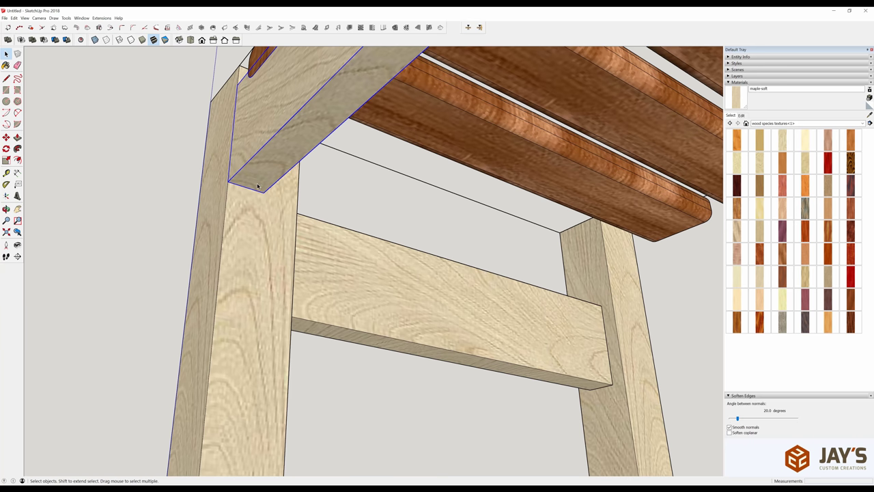
pyautogui.press('m')
pyautogui.click(250, 187)
pyautogui.scroll(-6, 250, 188)
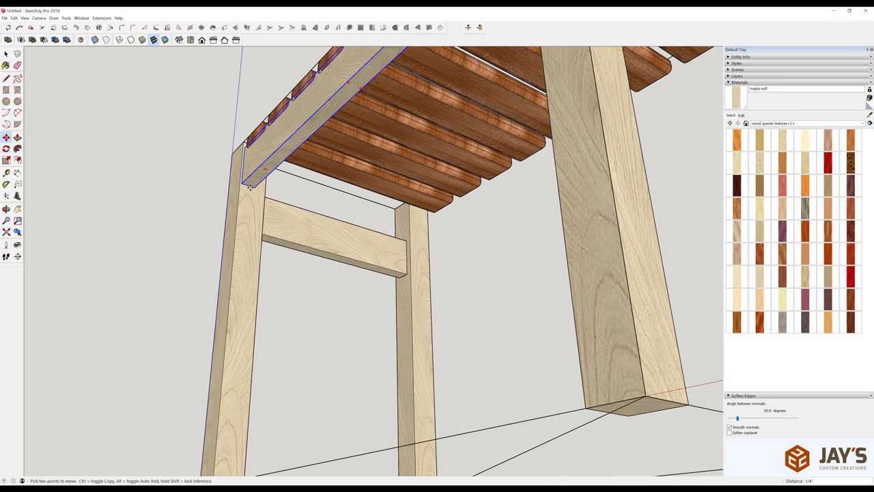
pyautogui.scroll(-4, 250, 187)
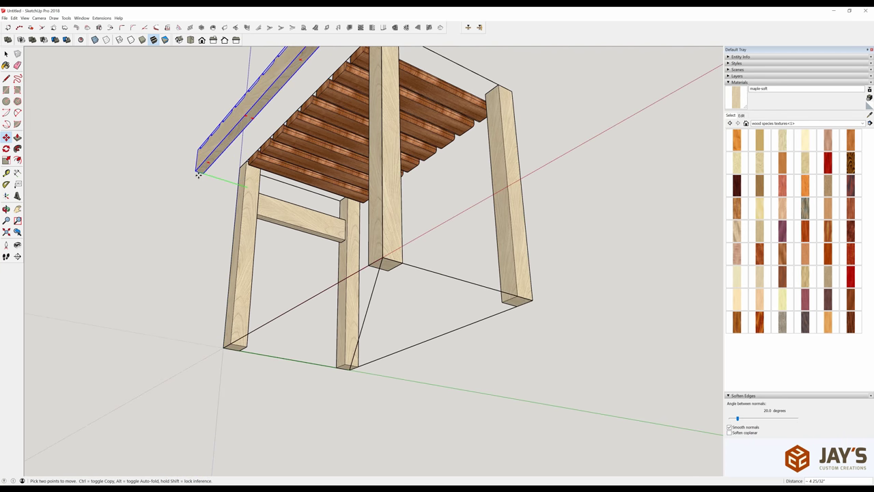
pyautogui.click(239, 346)
pyautogui.press('space')
pyautogui.moveTo(238, 345); pyautogui.dragTo(398, 269, button='middle')
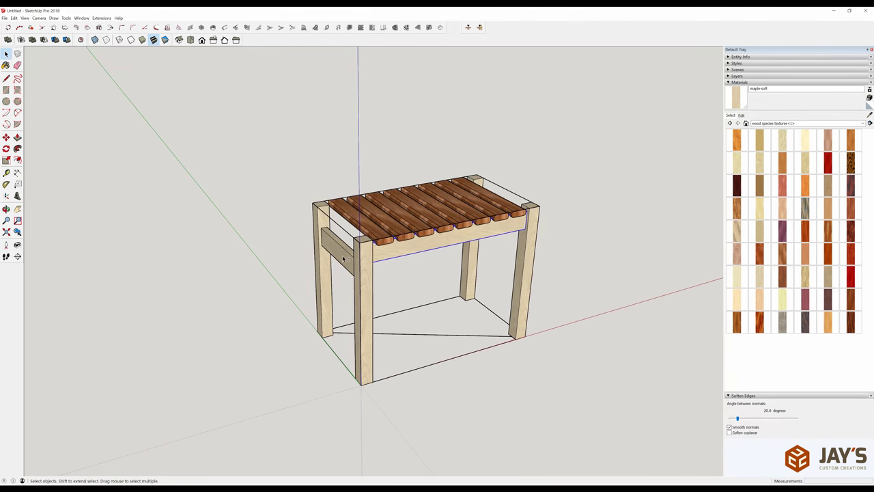
# - Examine how the long rail and the end rail sit against the legs from the front and the end
pyautogui.click(343, 258)
pyautogui.scroll(2, 349, 269)
pyautogui.scroll(3, 426, 269)
pyautogui.click(405, 259)
pyautogui.click(399, 243)
pyautogui.moveTo(400, 244); pyautogui.dragTo(175, 167, button='middle')
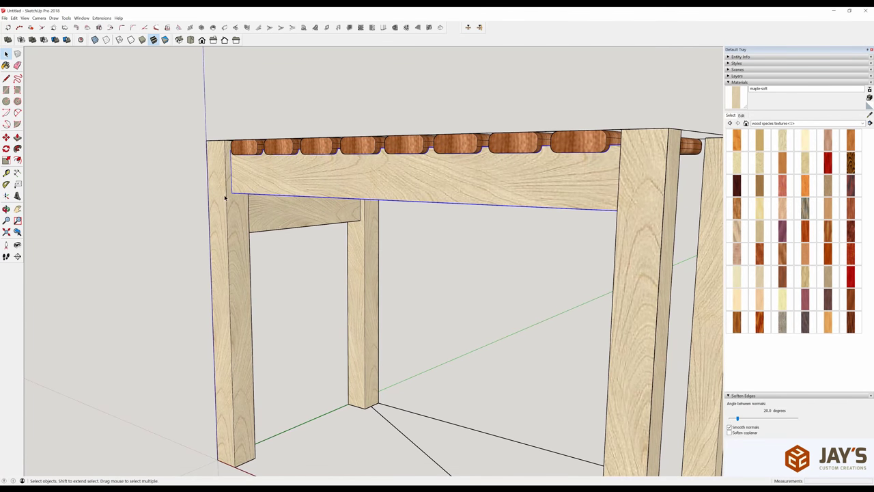
pyautogui.scroll(5, 230, 194)
pyautogui.scroll(-5, 230, 194)
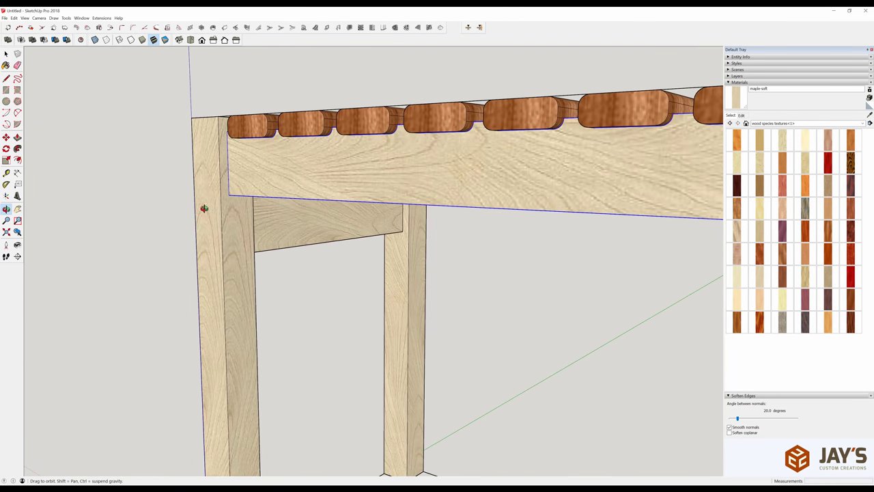
pyautogui.moveTo(203, 205); pyautogui.dragTo(660, 207, button='middle')
pyautogui.scroll(2, 318, 272)
pyautogui.scroll(-3, 318, 272)
pyautogui.moveTo(254, 248); pyautogui.dragTo(276, 248, button='middle')
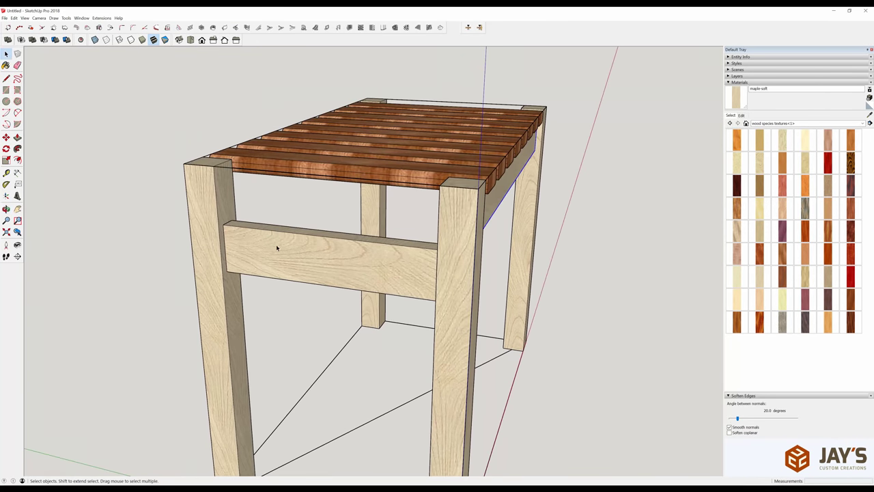
# - Copy the end rail 2 1/4 inches straight down so the copy sits directly beneath the original
pyautogui.click(236, 243)
pyautogui.press('m')
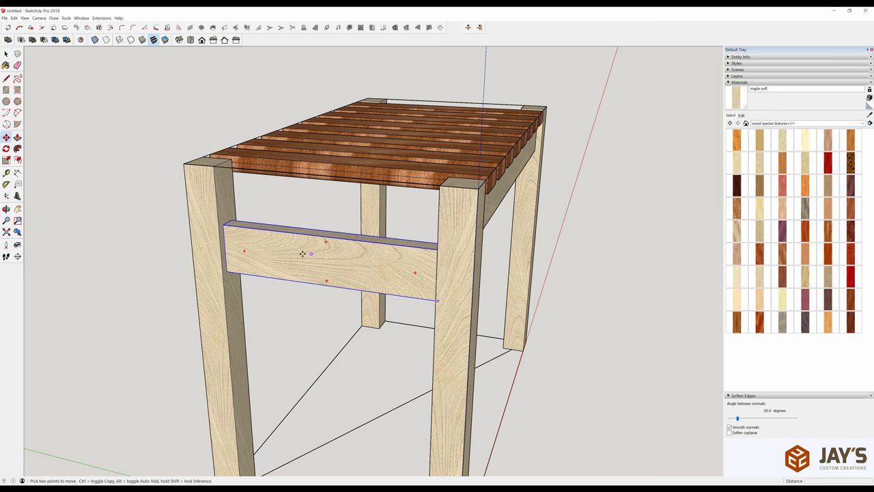
pyautogui.click(229, 229)
pyautogui.press('ctrl')
pyautogui.click(228, 272)
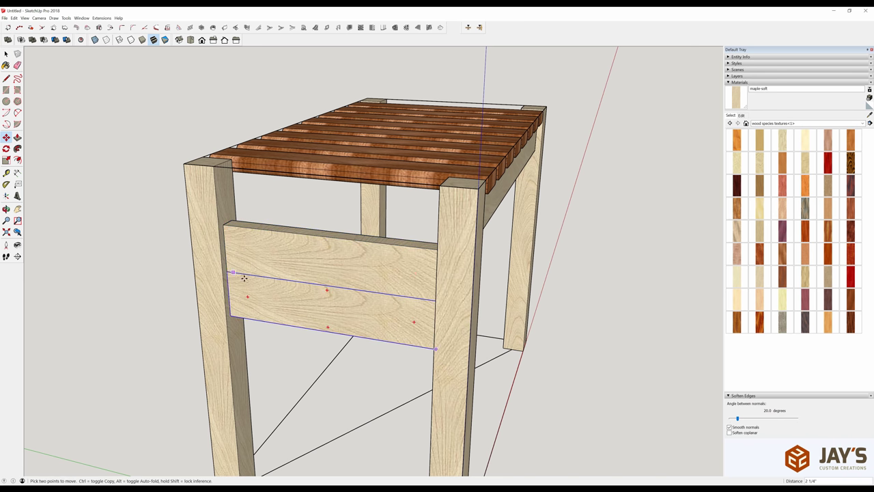
# - Make the lower rail copy a unique component and paint it with the mahogany-african texture
pyautogui.rightClick(255, 284)
pyautogui.click(277, 325)
pyautogui.click(782, 254)
pyautogui.click(359, 325)
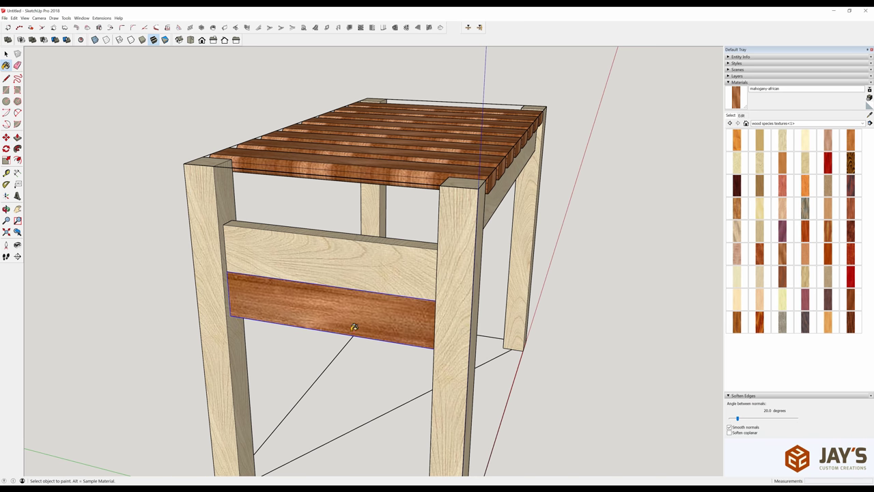
pyautogui.press('space')
pyautogui.scroll(3, 249, 298)
pyautogui.rightClick(256, 300)
pyautogui.press('Escape')
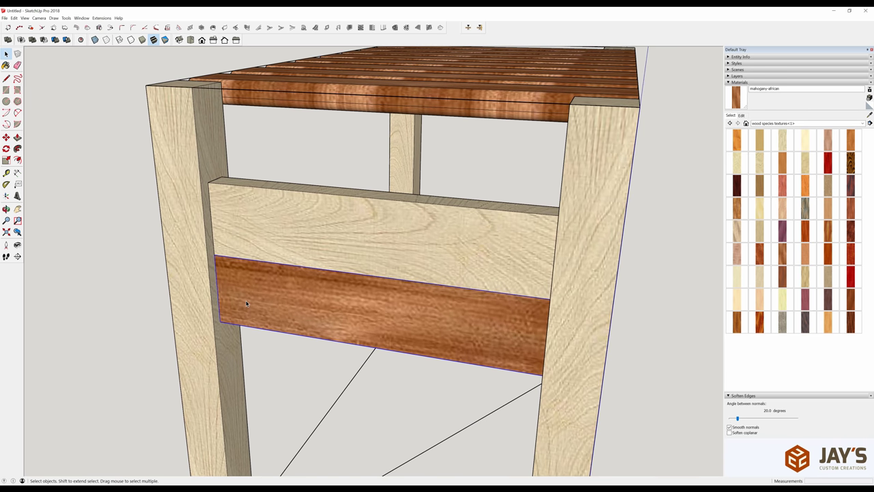
# - Open the mahogany copy for editing and place a horizontal guide line just below its top edge
pyautogui.doubleClick(247, 304)
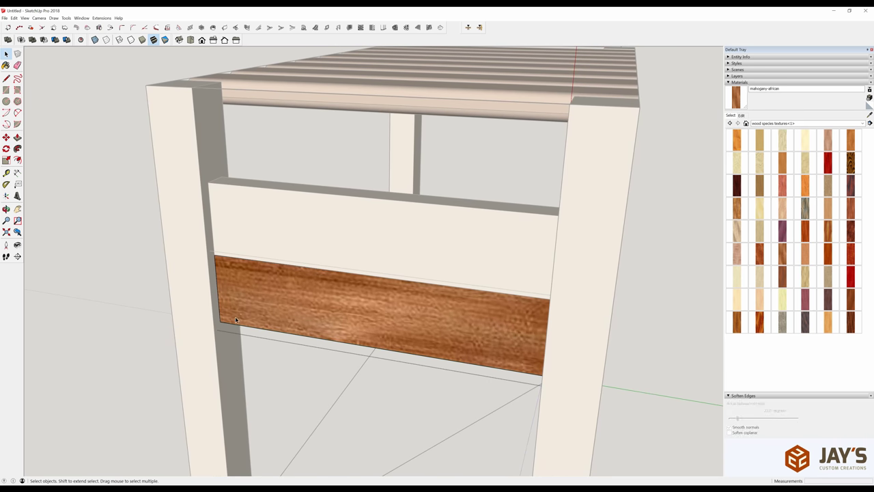
pyautogui.press('t')
pyautogui.click(279, 263)
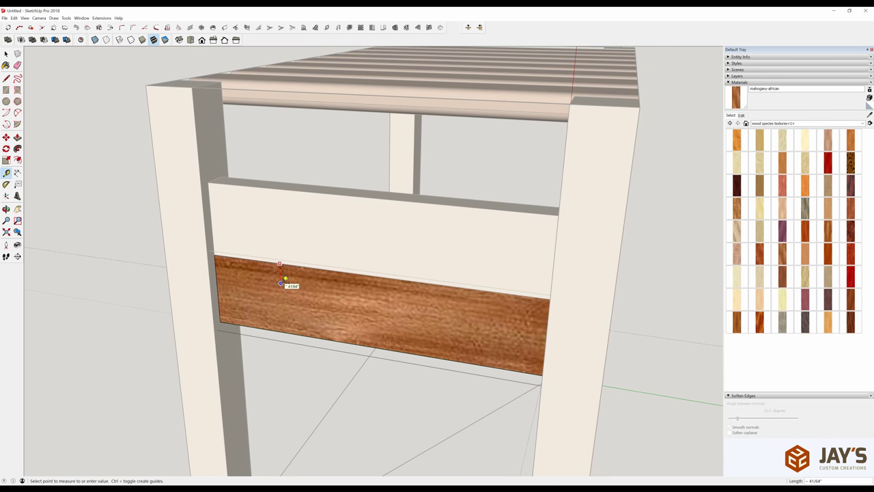
pyautogui.write('2')
pyautogui.press('Return')
pyautogui.press('space')
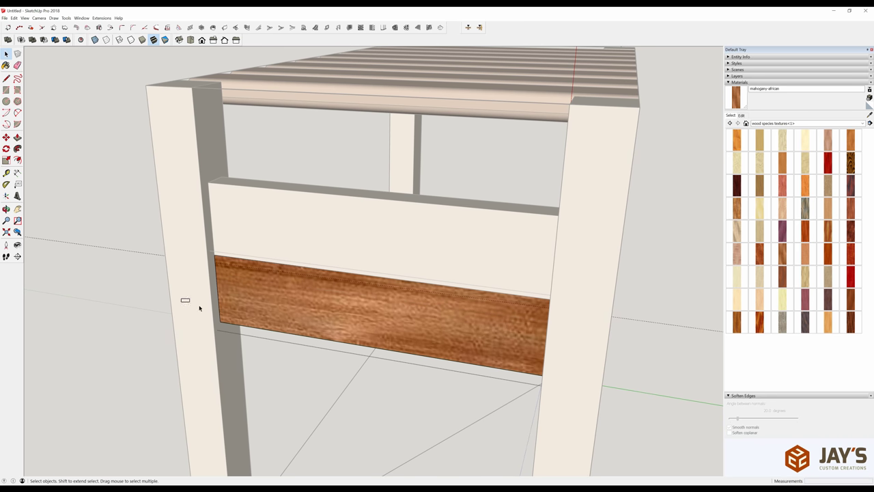
# - Raise the bottom of the mahogany board to the guide line, leaving a thin strip under the end rail
pyautogui.moveTo(181, 297); pyautogui.dragTo(624, 417)
pyautogui.moveTo(624, 418); pyautogui.dragTo(622, 370, button='middle')
pyautogui.moveTo(197, 262); pyautogui.dragTo(646, 353)
pyautogui.press('p')
pyautogui.moveTo(252, 313)
pyautogui.mouseDown()
pyautogui.moveTo(258, 249)
pyautogui.moveTo(275, 243)
pyautogui.mouseUp()
pyautogui.press('space')
pyautogui.scroll(-3, 287, 260)
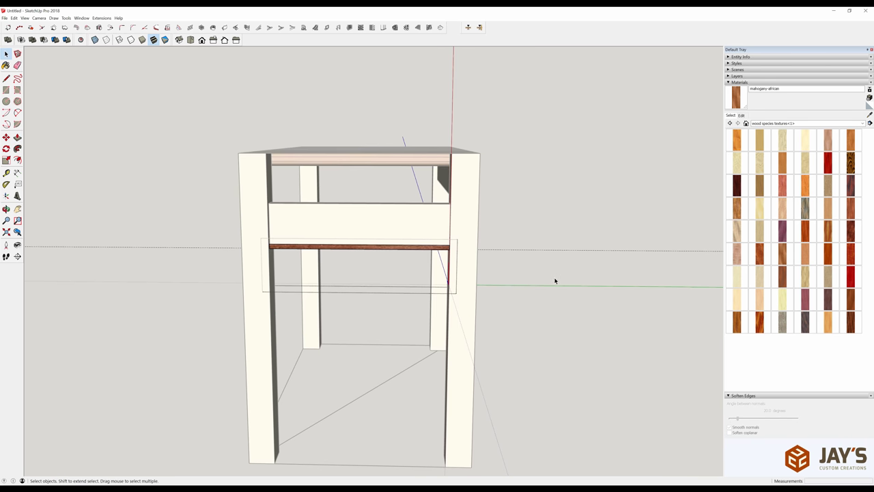
# - Delete the guide line and close the mahogany strip component
pyautogui.moveTo(603, 289); pyautogui.dragTo(564, 228)
pyautogui.click(415, 237)
pyautogui.moveTo(620, 288); pyautogui.dragTo(571, 222)
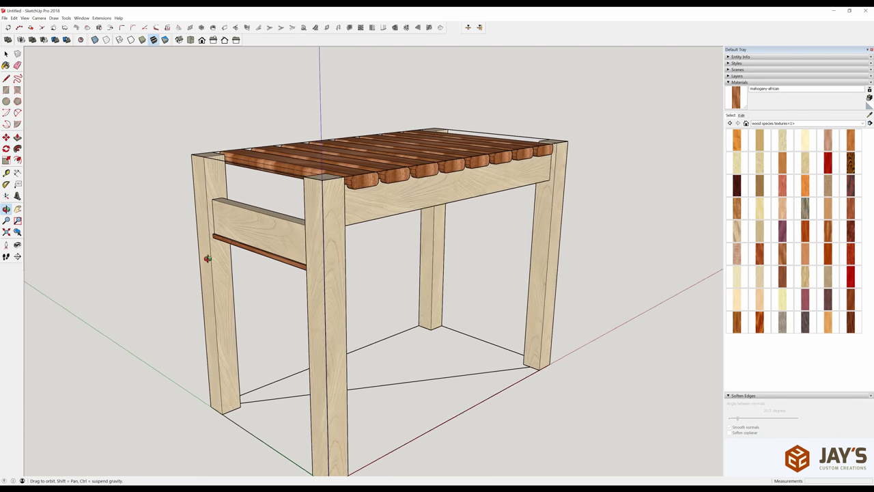
# - Make a copy of the mahogany strip rotated 90 degrees about the front leg's bottom corner, from the green to the red axis
pyautogui.press('q')
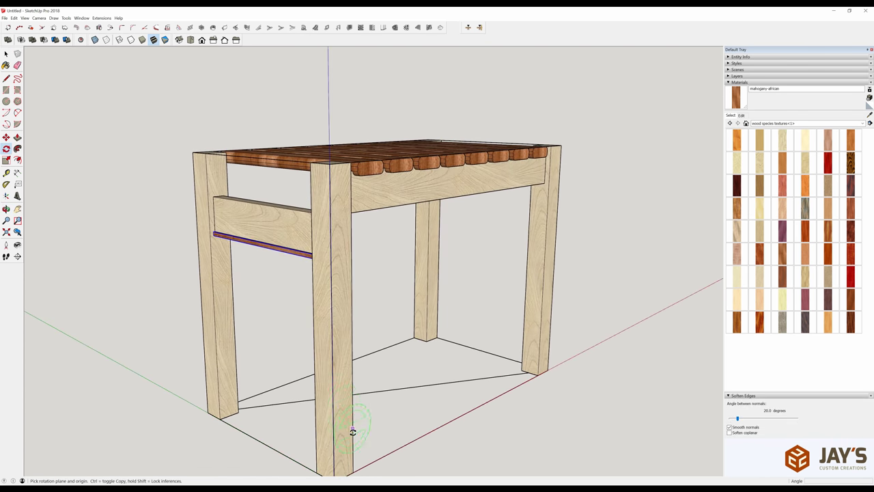
pyautogui.moveTo(351, 433); pyautogui.dragTo(341, 409, button='middle')
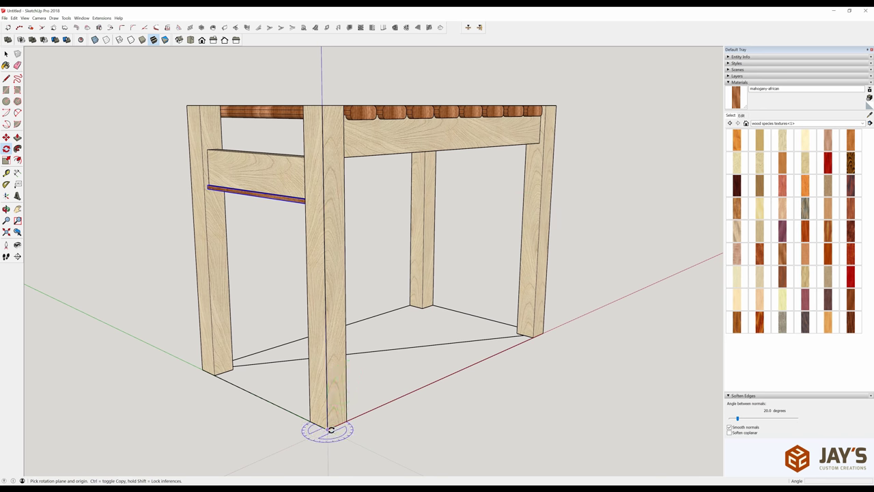
pyautogui.click(328, 429)
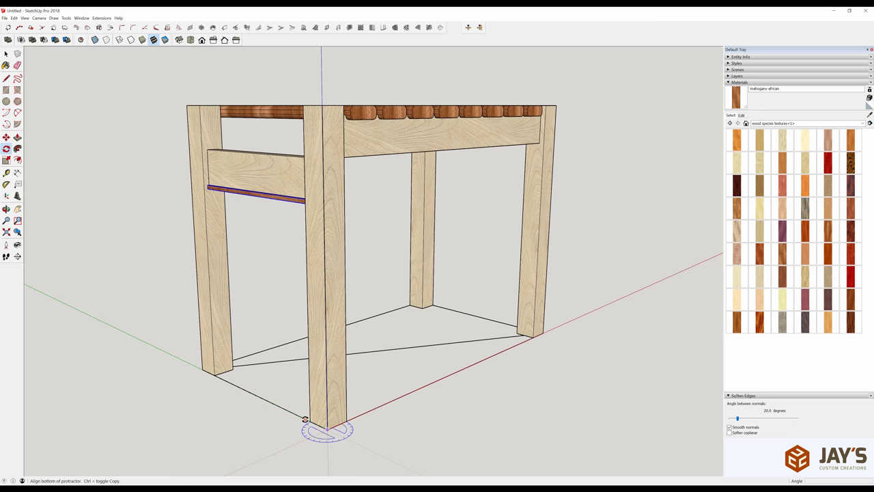
pyautogui.click(308, 422)
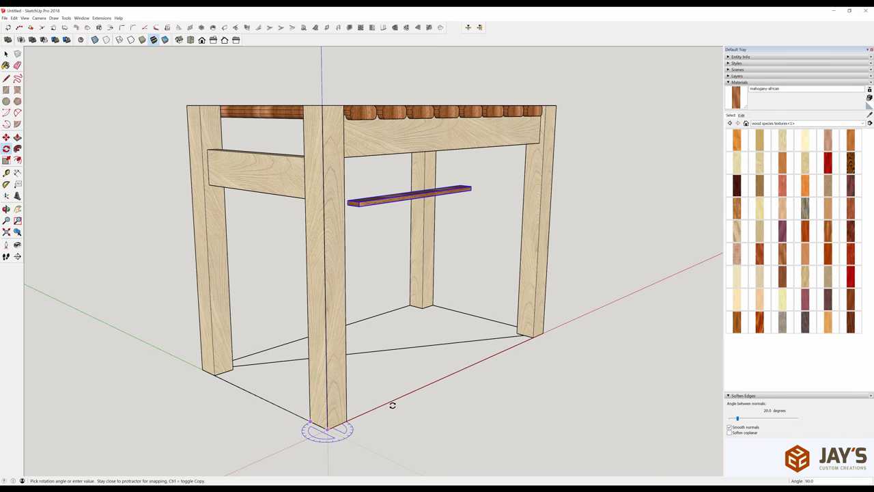
pyautogui.press('ctrl')
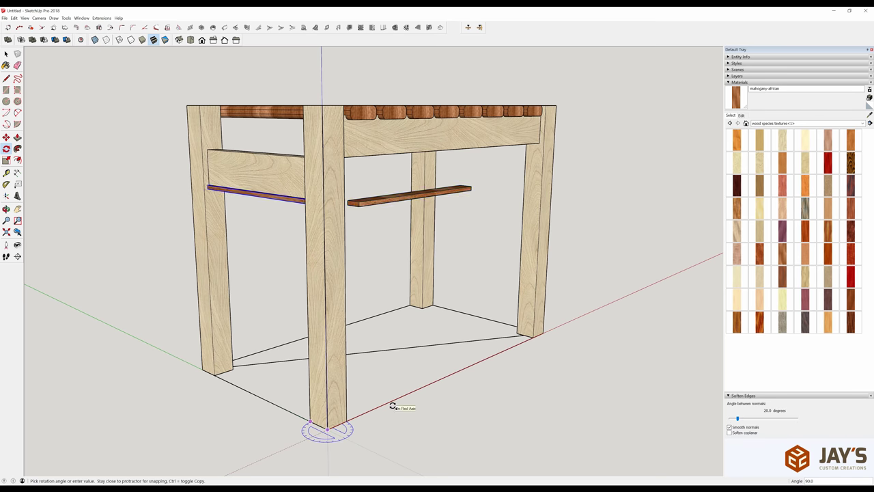
pyautogui.click(392, 406)
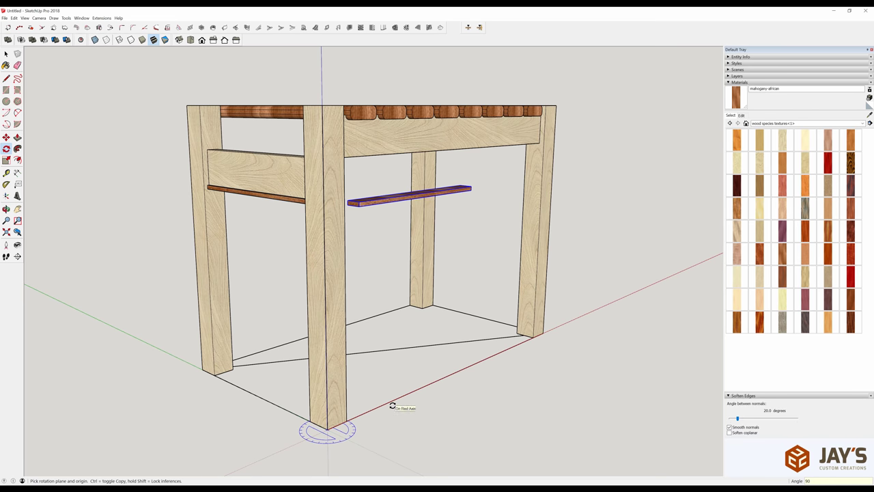
# - Move the rotated strip by its hidden end corner to the underside of the front long rail at the leg, using X-ray view
pyautogui.moveTo(458, 275); pyautogui.dragTo(160, 297, button='middle')
pyautogui.scroll(5, 205, 259)
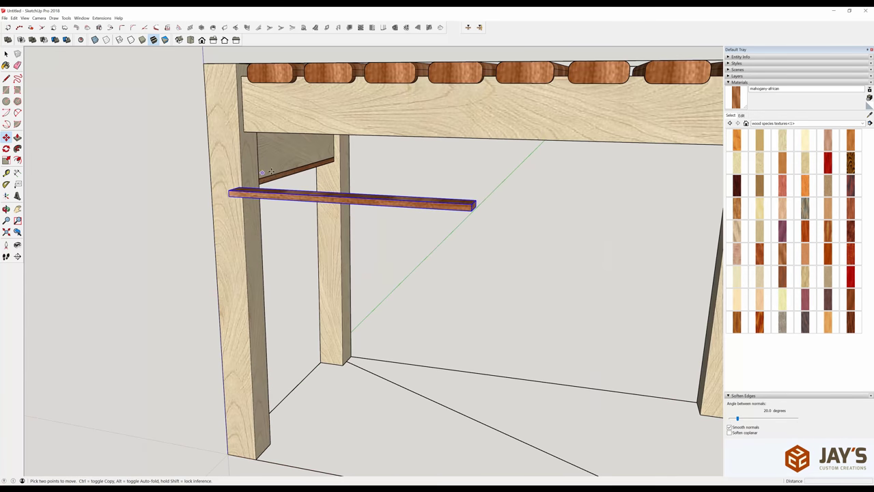
pyautogui.moveTo(232, 252)
pyautogui.mouseDown(button='middle')
pyautogui.moveTo(264, 219)
pyautogui.moveTo(248, 170)
pyautogui.mouseUp(button='middle')
pyautogui.rightClick(248, 171)
pyautogui.click(231, 207)
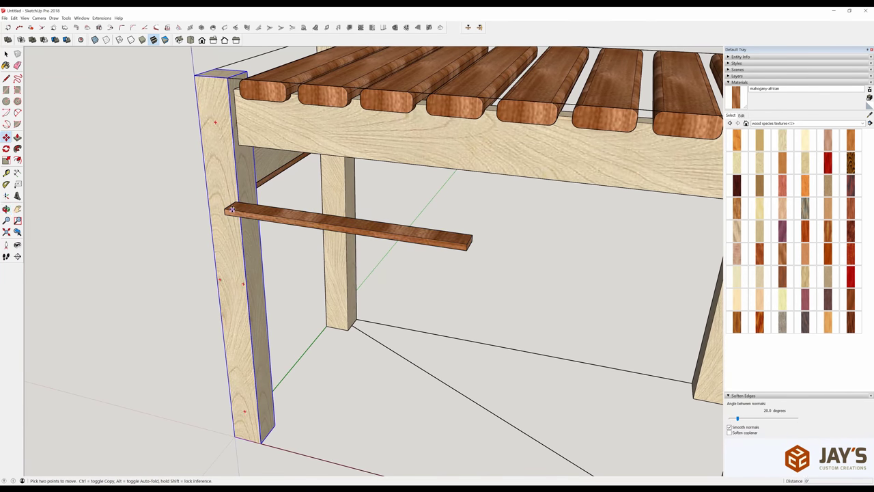
pyautogui.press('space')
pyautogui.click(232, 212)
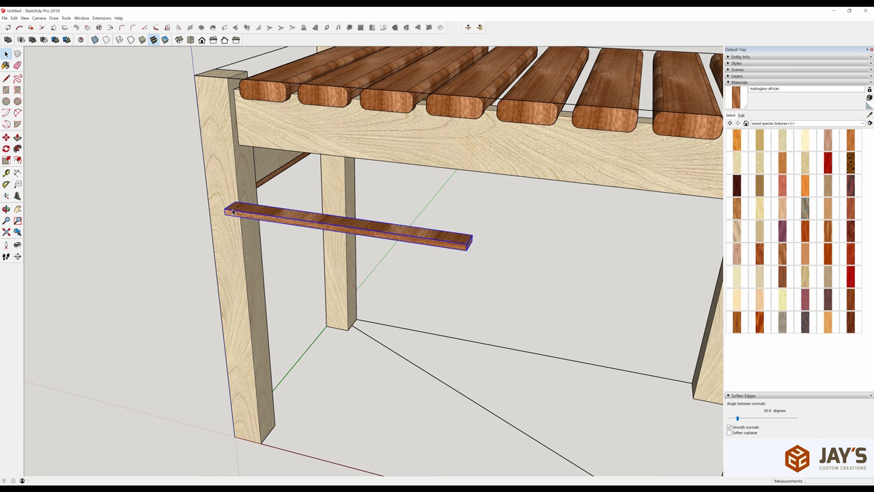
pyautogui.press('x')
pyautogui.press('m')
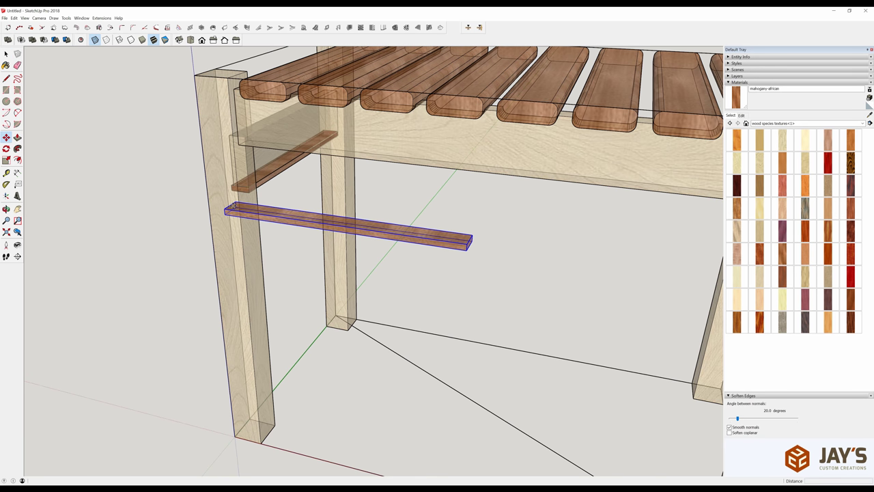
pyautogui.click(235, 203)
pyautogui.scroll(2, 235, 203)
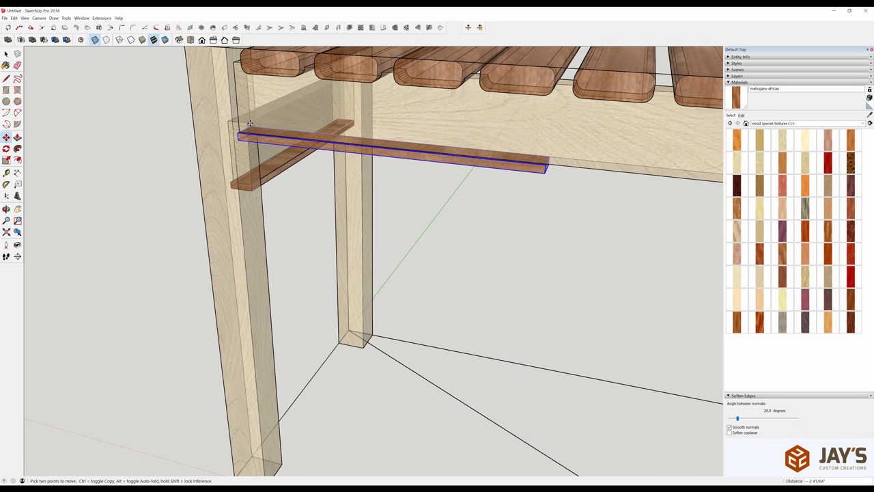
pyautogui.press('x')
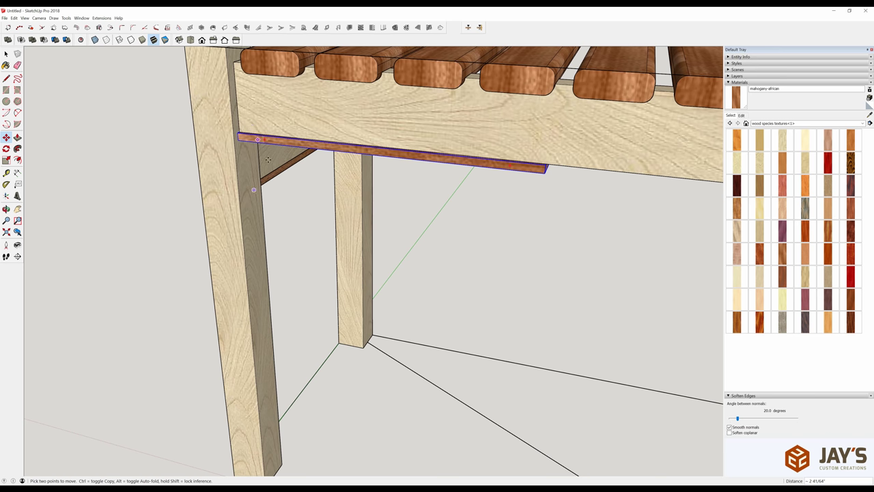
# - Make the mahogany strip under the long rail a unique component and open it for editing
pyautogui.scroll(-5, 268, 159)
pyautogui.moveTo(268, 159); pyautogui.dragTo(355, 230, button='middle')
pyautogui.rightClick(367, 180)
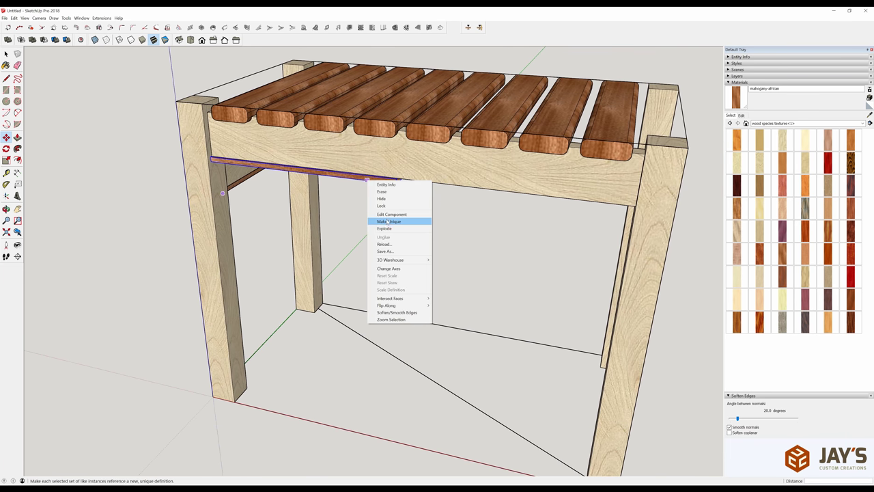
pyautogui.click(388, 222)
pyautogui.doubleClick(388, 183)
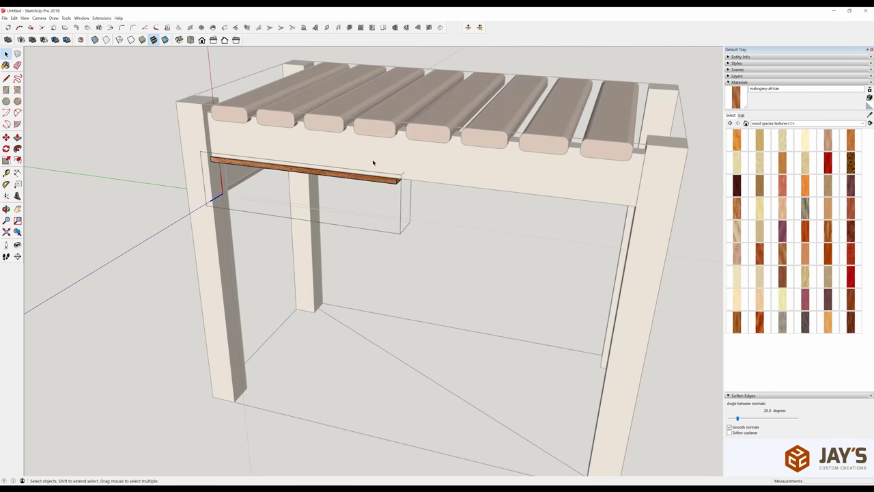
# - Push/Pull the end of the mahogany strip under the front long rail out to the far leg and close the component
pyautogui.press('p')
pyautogui.click(401, 199)
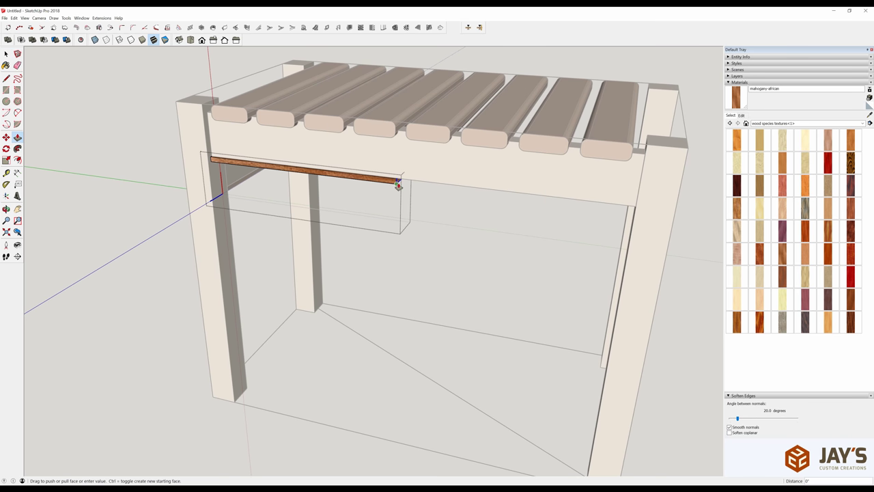
pyautogui.click(633, 209)
pyautogui.press('space')
pyautogui.scroll(-5, 400, 318)
pyautogui.click(400, 318)
# - Make a copy of the long and short rails with their mahogany strips, rotated 180 degrees about the midpoint of the floor diagonal
pyautogui.moveTo(400, 318); pyautogui.dragTo(524, 305, button='middle')
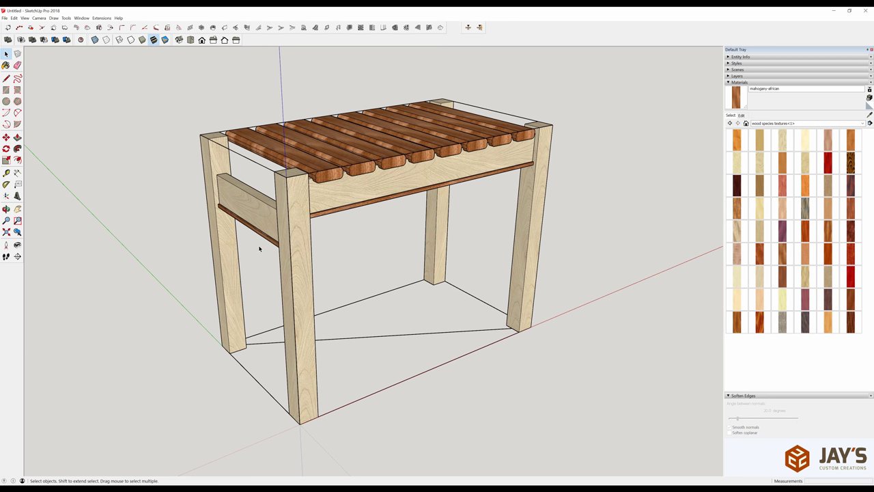
pyautogui.click(258, 214)
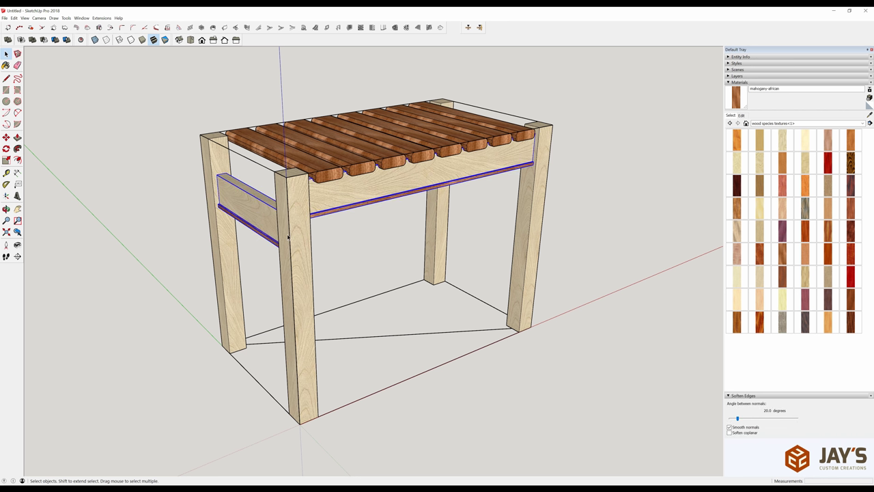
pyautogui.press('q')
pyautogui.click(380, 335)
pyautogui.click(421, 333)
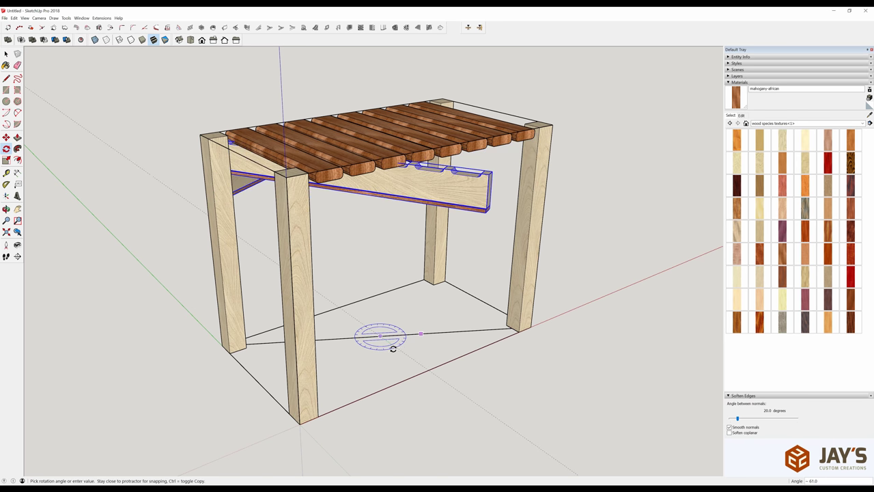
pyautogui.click(351, 338)
# - Delete the reference box and its floor diagonal around the legs
pyautogui.moveTo(362, 326); pyautogui.dragTo(519, 239, button='middle')
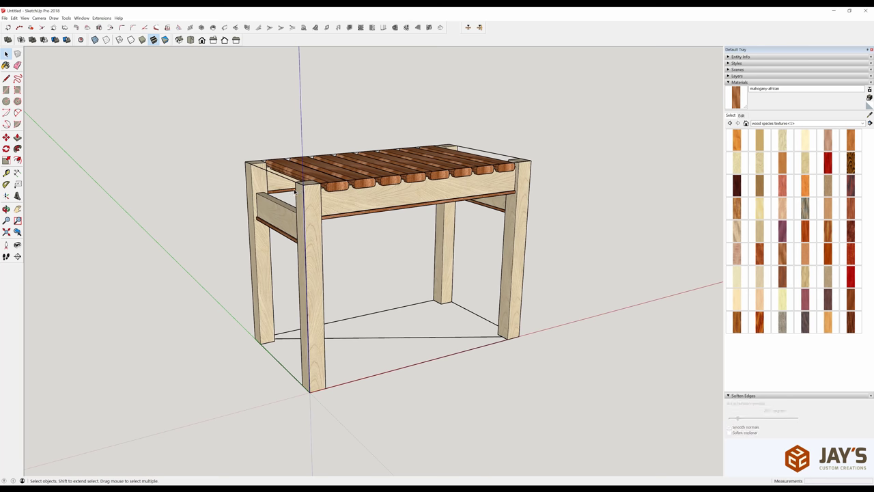
pyautogui.click(393, 318)
pyautogui.click(379, 307)
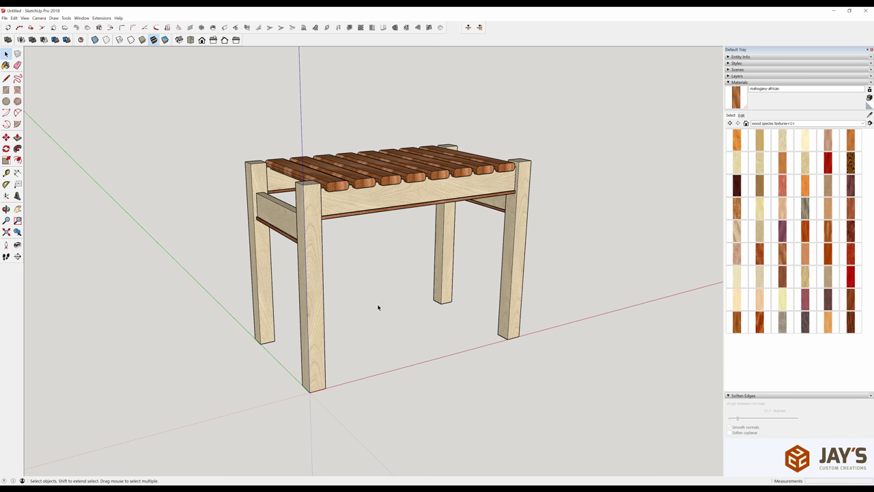
# - Open the front leg component at the origin for editing
pyautogui.moveTo(323, 246); pyautogui.dragTo(259, 192, button='middle')
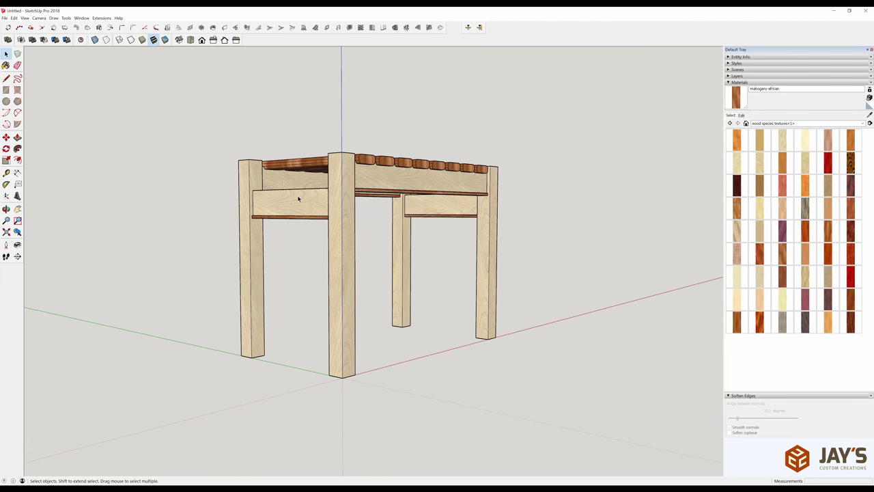
pyautogui.moveTo(297, 198); pyautogui.dragTo(60, 181, button='middle')
pyautogui.moveTo(60, 181); pyautogui.dragTo(327, 203)
pyautogui.moveTo(503, 194); pyautogui.dragTo(369, 259)
pyautogui.press('space')
pyautogui.click(505, 286)
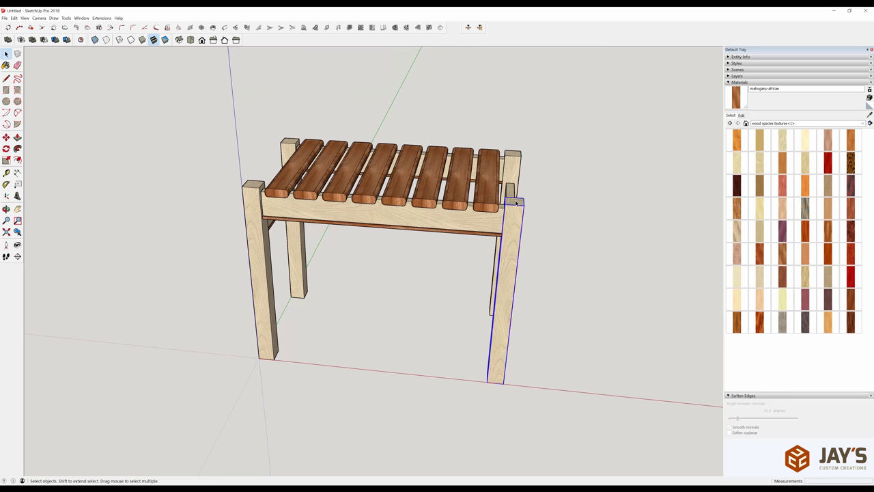
pyautogui.click(254, 190)
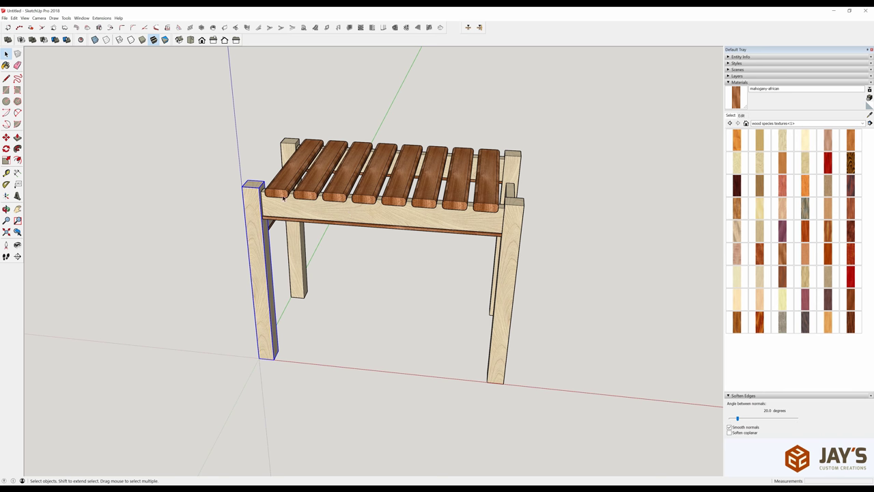
pyautogui.scroll(5, 251, 191)
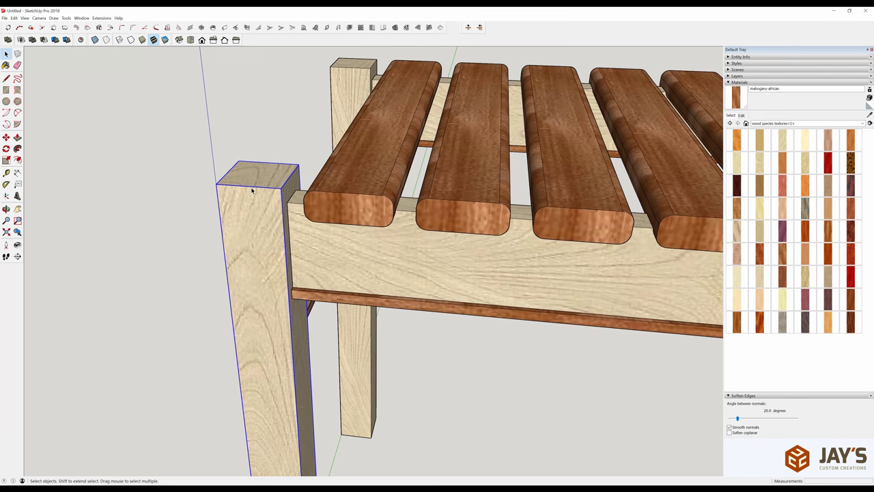
pyautogui.scroll(2, 252, 192)
pyautogui.doubleClick(278, 187)
pyautogui.scroll(5, 278, 187)
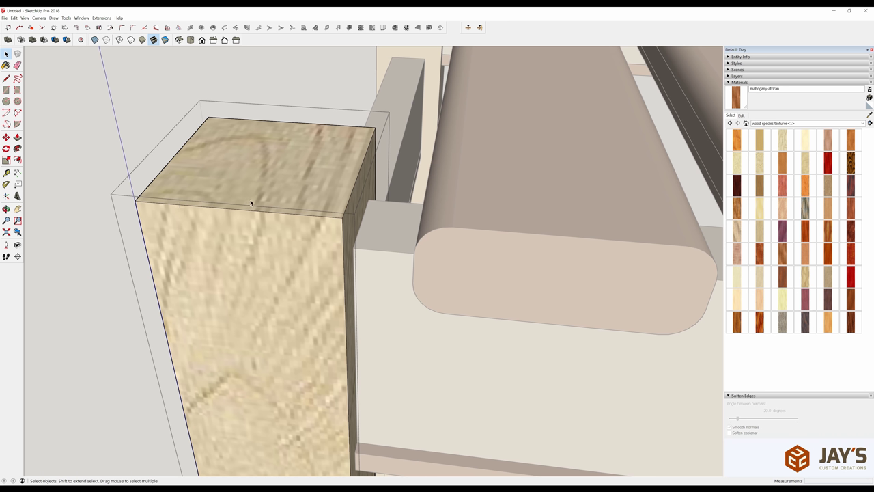
# - Draw both corner-to-corner diagonals across the leg's top face
pyautogui.press('l')
pyautogui.click(208, 117)
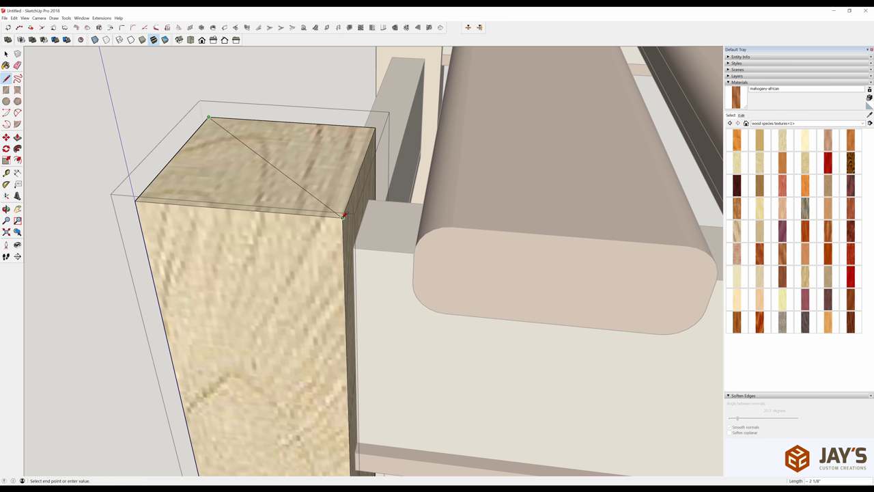
pyautogui.click(342, 216)
pyautogui.click(136, 199)
pyautogui.click(374, 128)
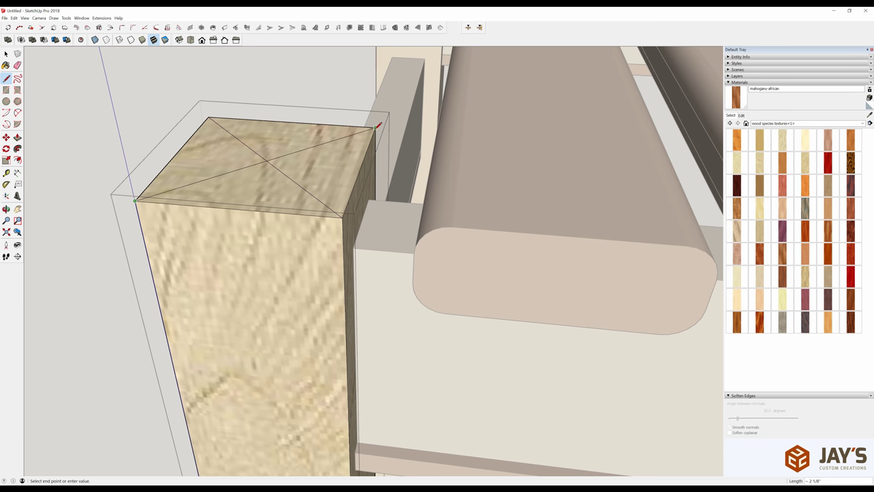
pyautogui.press('space')
# - Move the four outer edges of the leg's top face down 0.25 to form a pyramid top and close the component
pyautogui.moveTo(355, 140); pyautogui.dragTo(319, 151, button='middle')
pyautogui.click(366, 187)
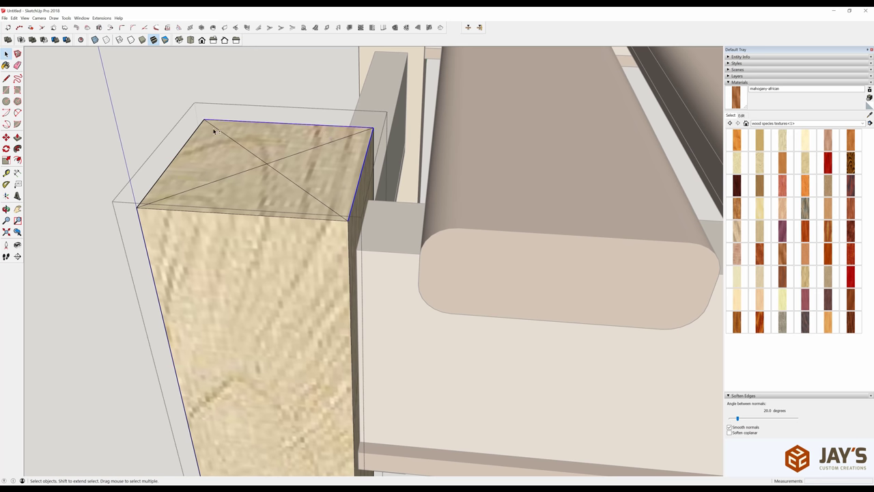
pyautogui.keyDown('shift'); pyautogui.click(232, 215); pyautogui.keyUp('shift')
pyautogui.press('m')
pyautogui.click(347, 221)
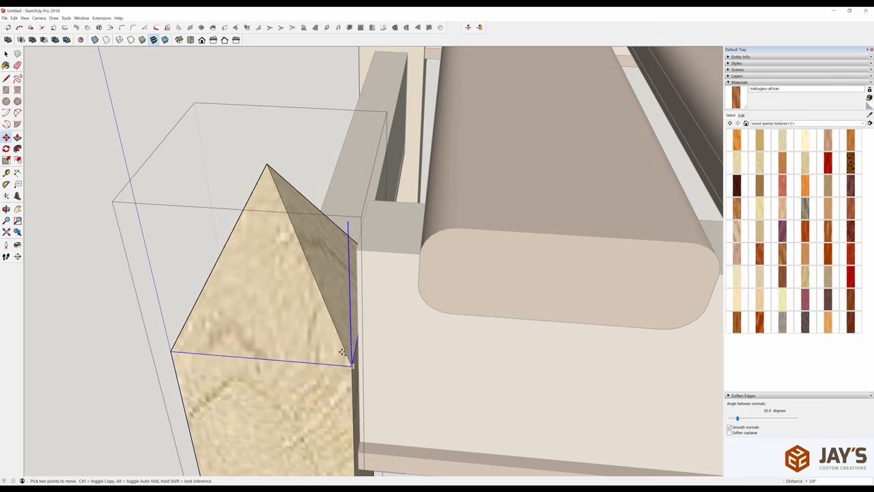
pyautogui.write('5')
pyautogui.press('Return')
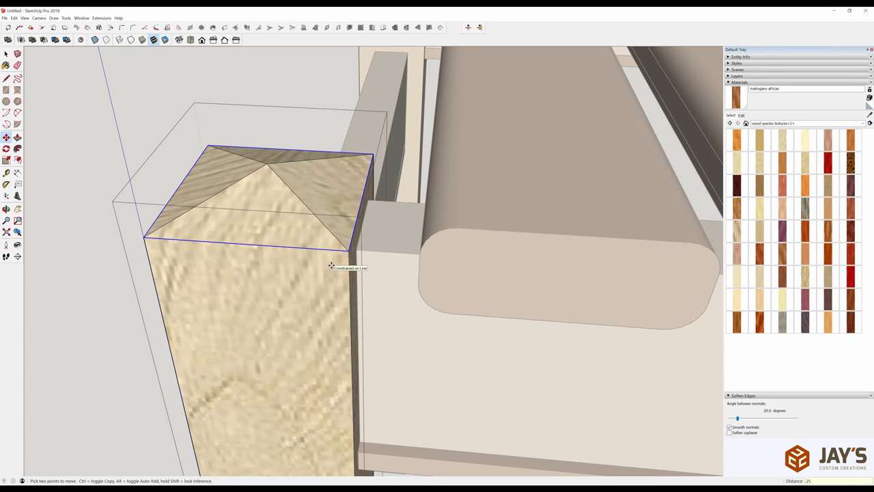
pyautogui.moveTo(332, 265); pyautogui.dragTo(405, 196, button='middle')
pyautogui.scroll(-4, 405, 195)
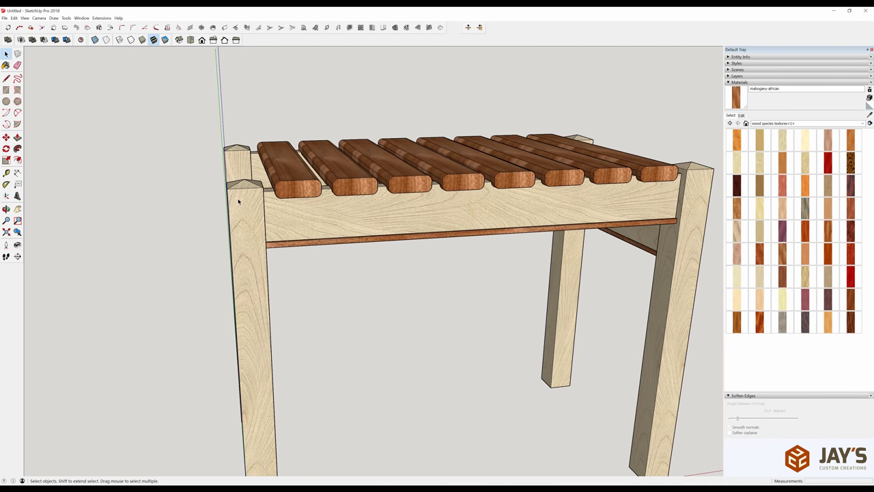
# - Examine the pyramid leg tops and the short end rail from several angles
pyautogui.scroll(-4, 239, 201)
pyautogui.moveTo(239, 201); pyautogui.dragTo(425, 218, button='middle')
pyautogui.moveTo(574, 213)
pyautogui.mouseDown(button='middle')
pyautogui.moveTo(575, 236)
pyautogui.moveTo(575, 226)
pyautogui.mouseUp(button='middle')
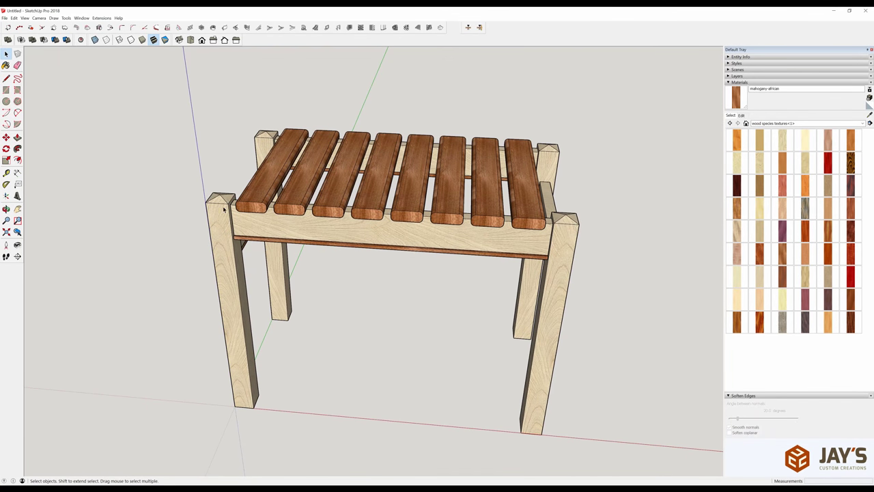
pyautogui.moveTo(223, 209); pyautogui.dragTo(339, 221, button='middle')
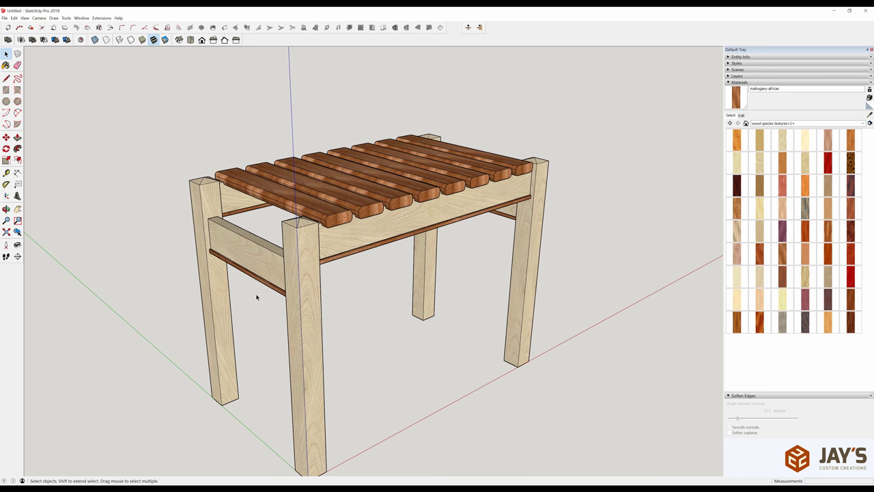
pyautogui.click(245, 244)
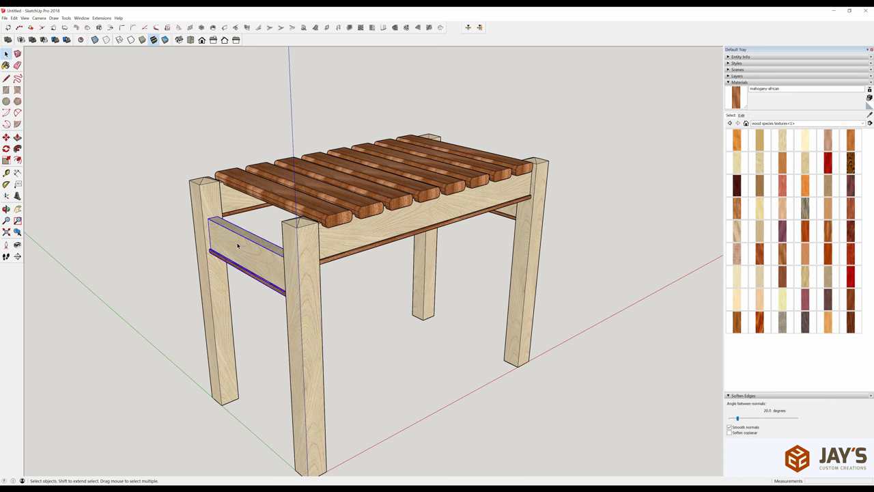
pyautogui.moveTo(260, 247); pyautogui.dragTo(135, 232, button='middle')
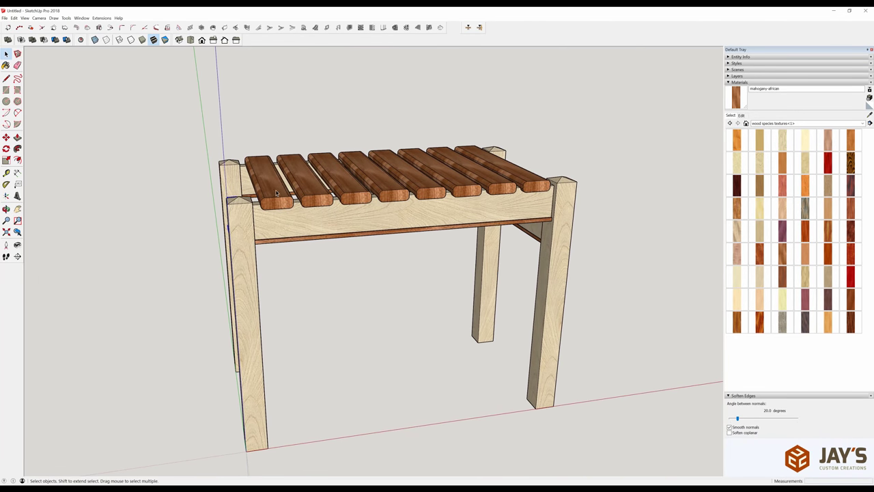
# - Try placing a copy of the first slat over the two end legs, and delete it
pyautogui.scroll(4, 263, 202)
pyautogui.press('m')
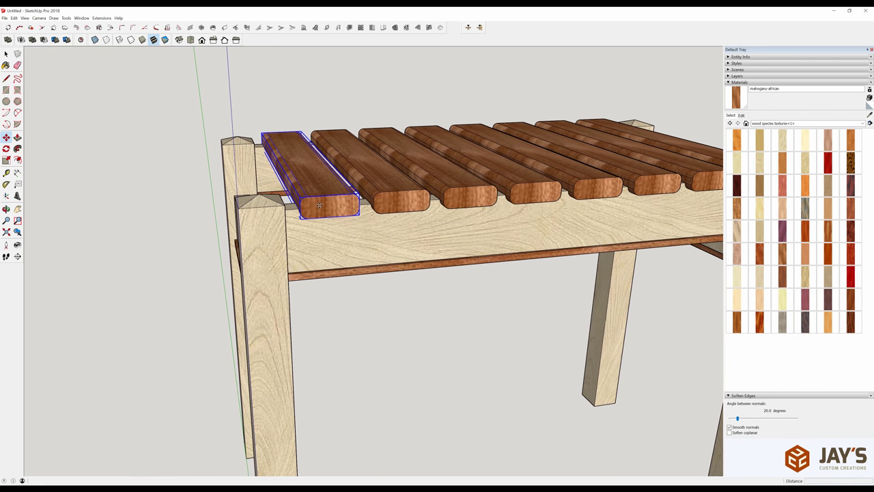
pyautogui.click(431, 202)
pyautogui.press('ctrl')
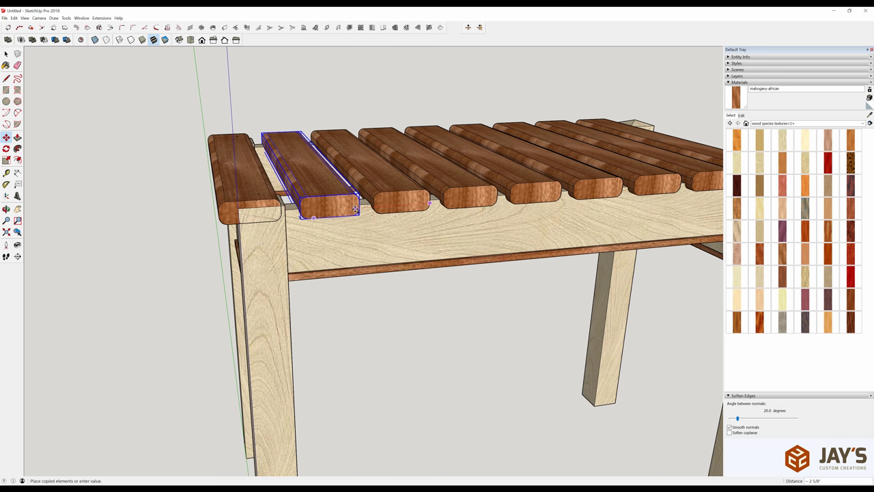
pyautogui.moveTo(356, 208); pyautogui.dragTo(379, 178, button='middle')
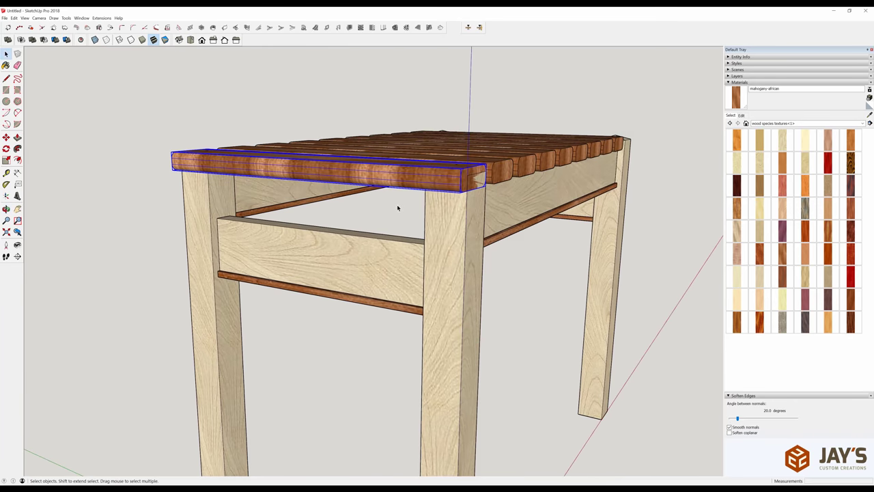
pyautogui.moveTo(396, 207); pyautogui.dragTo(261, 283, button='middle')
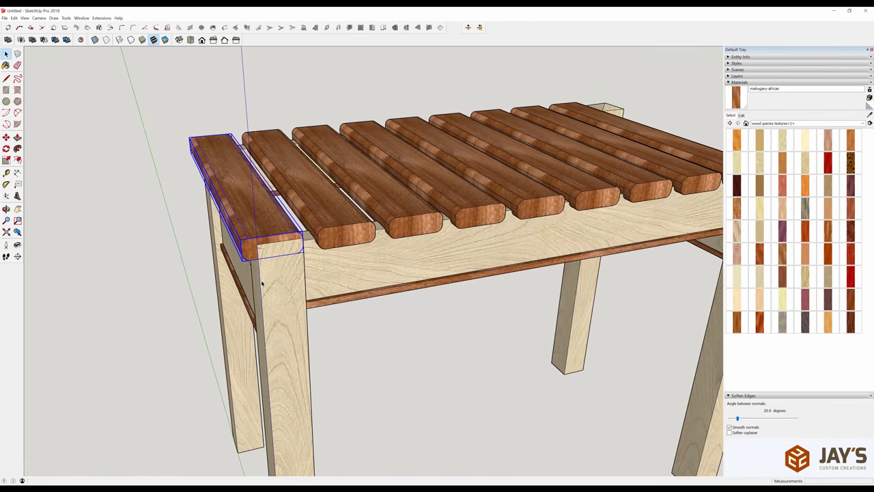
pyautogui.press('Delete')
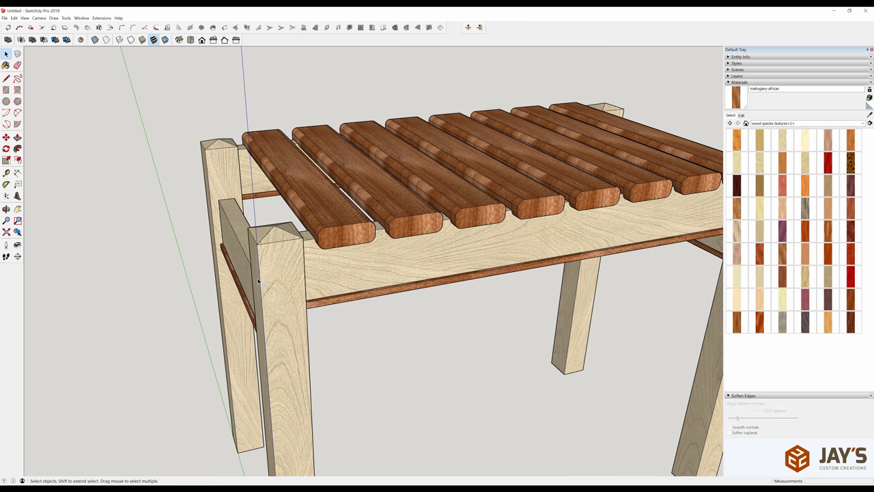
# - Reopen the front leg component at the origin for editing
pyautogui.moveTo(279, 283); pyautogui.dragTo(172, 224, button='middle')
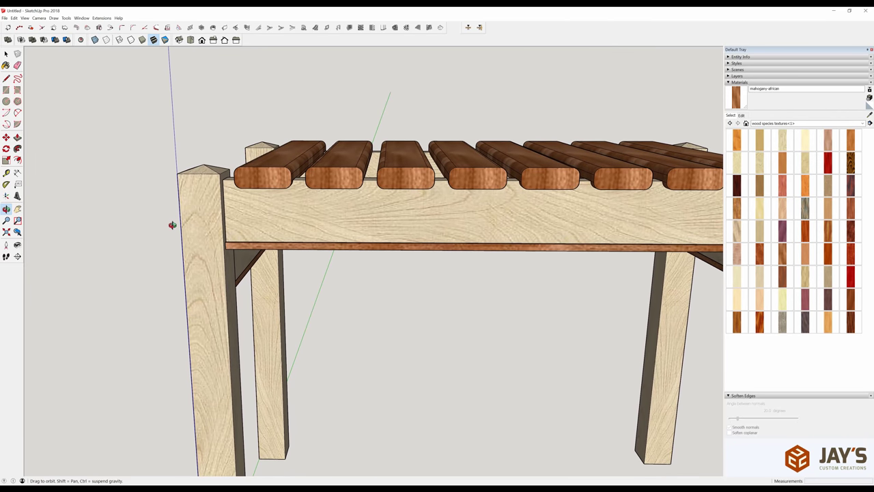
pyautogui.press('space')
pyautogui.click(186, 169)
pyautogui.rightClick(266, 180)
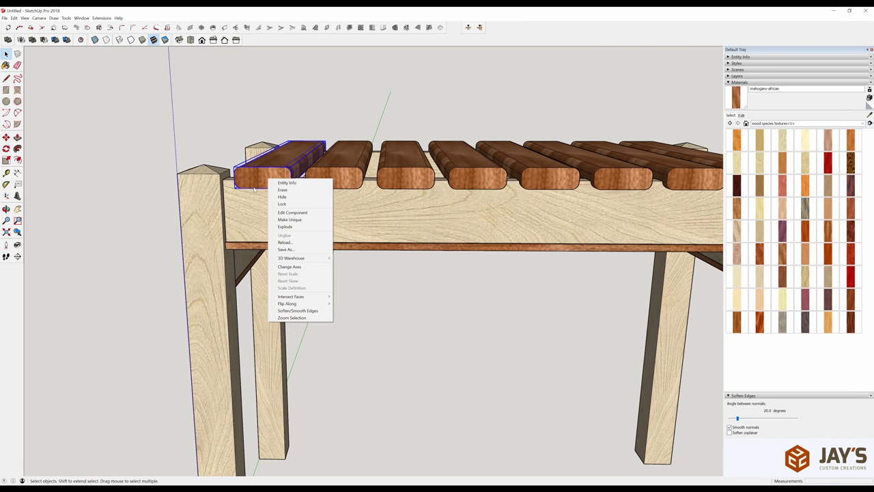
pyautogui.click(115, 148)
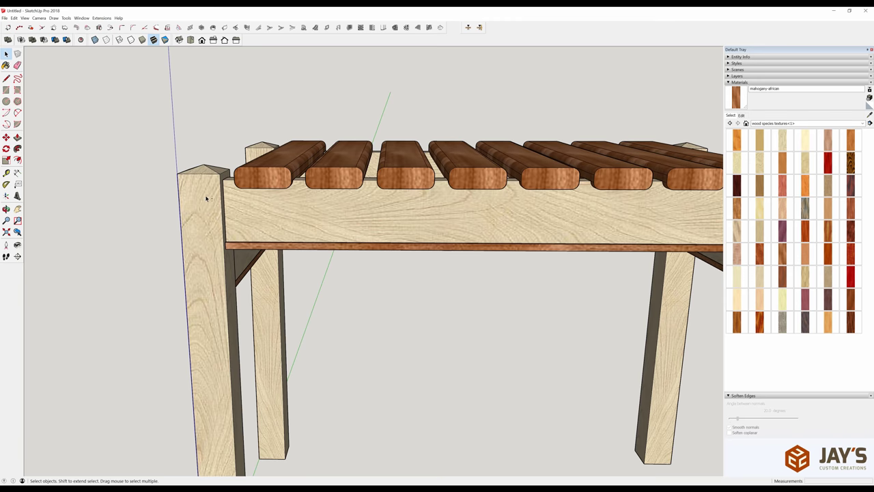
pyautogui.scroll(5, 206, 198)
pyautogui.doubleClick(283, 152)
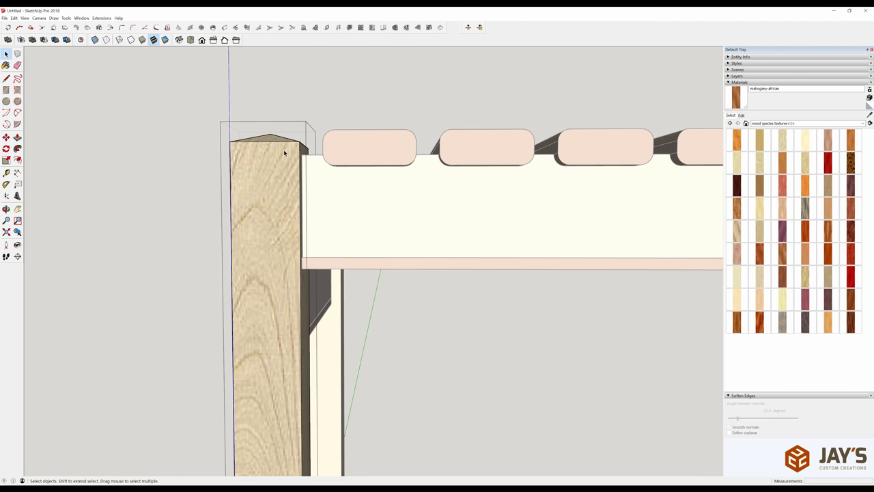
# - Try enclosing and crossing selection boxes around the leg's pyramid top
pyautogui.scroll(3, 286, 151)
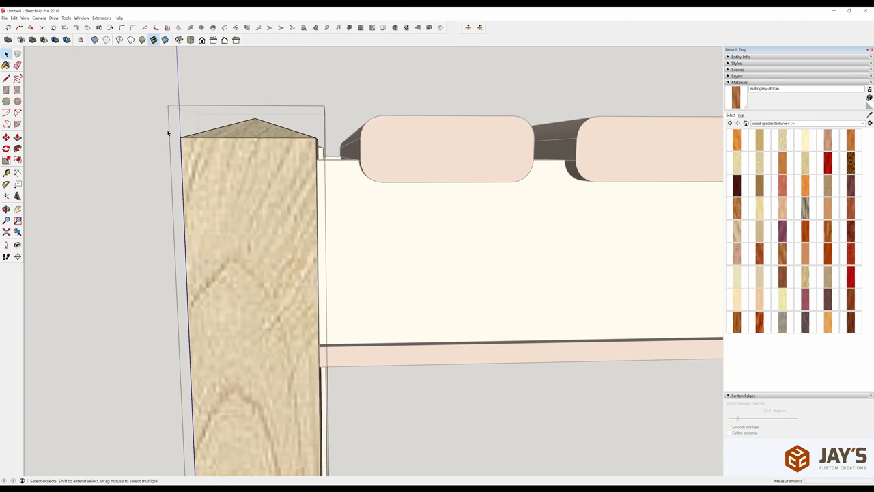
pyautogui.moveTo(299, 144)
pyautogui.mouseDown(button='middle')
pyautogui.moveTo(248, 162)
pyautogui.moveTo(303, 156)
pyautogui.mouseUp(button='middle')
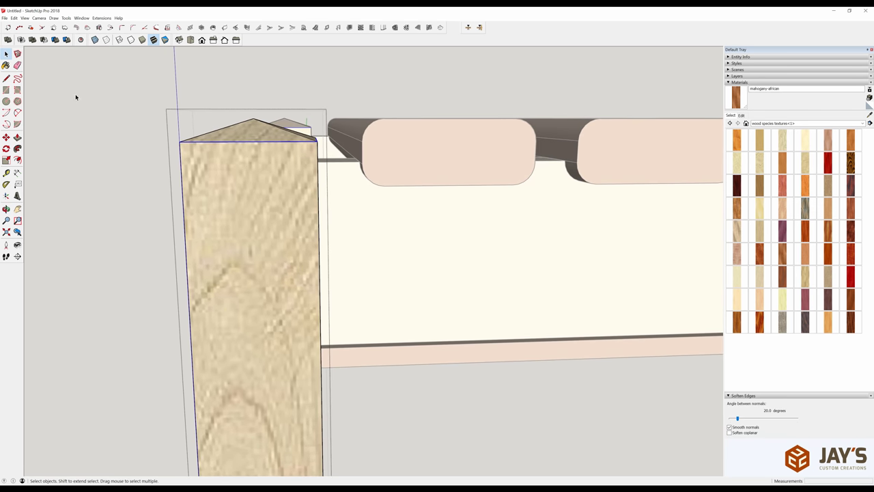
pyautogui.moveTo(97, 102); pyautogui.dragTo(342, 171)
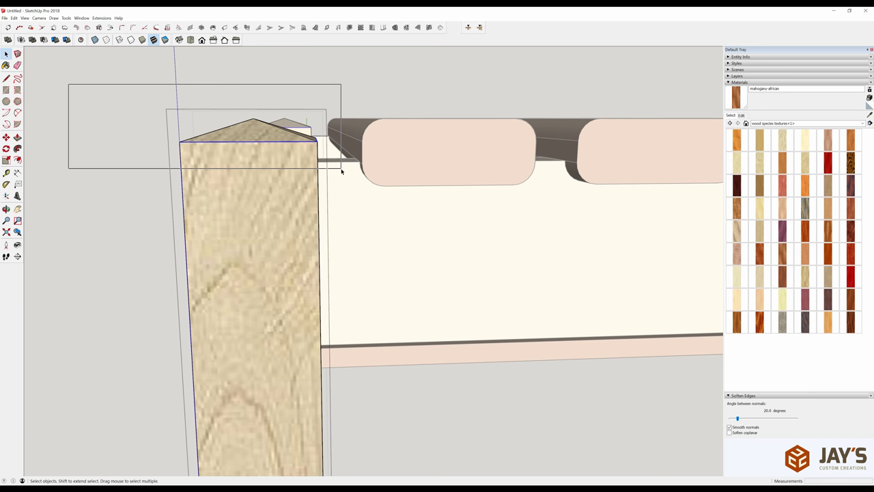
pyautogui.moveTo(341, 172); pyautogui.dragTo(344, 171)
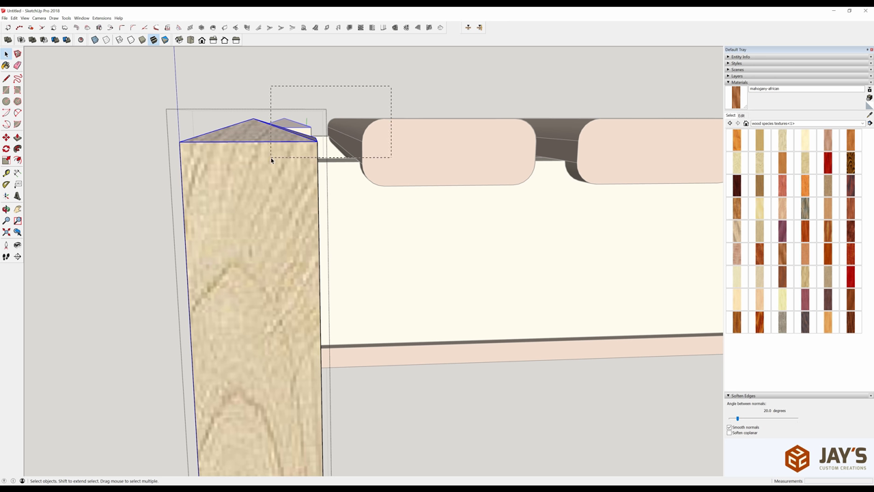
pyautogui.moveTo(271, 160); pyautogui.dragTo(271, 160)
pyautogui.moveTo(160, 136); pyautogui.dragTo(181, 133, button='middle')
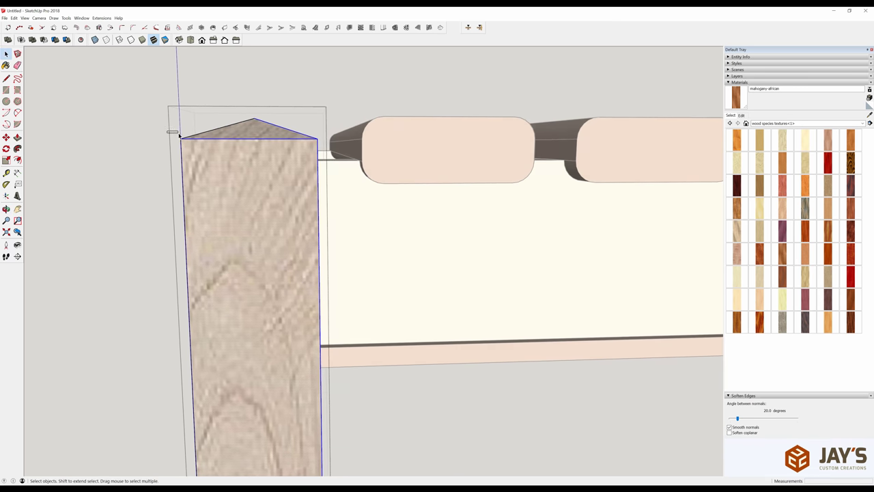
# - Copy the four outer top edges of the leg straight down to the level of the slats' underside
pyautogui.moveTo(322, 141); pyautogui.dragTo(252, 125, button='middle')
pyautogui.press('m')
pyautogui.press('ctrl')
pyautogui.click(299, 157)
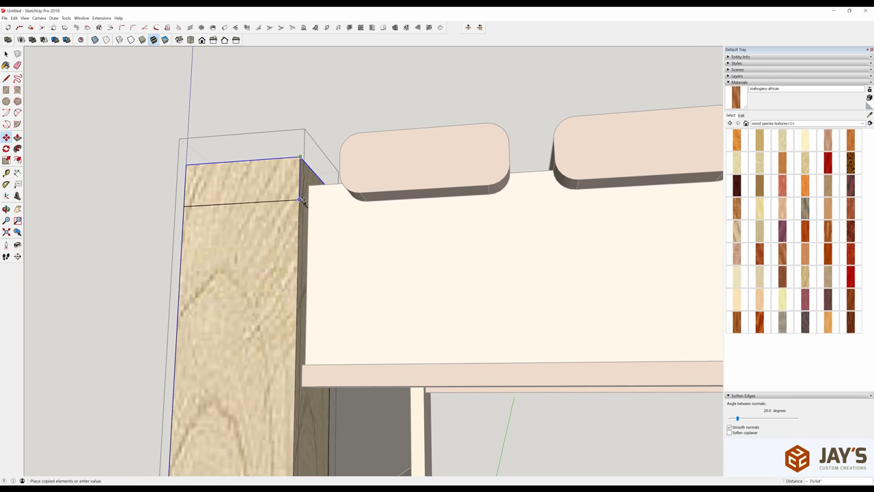
pyautogui.click(368, 201)
# - Delete the pyramid and the section of leg above the copied edges
pyautogui.moveTo(264, 149); pyautogui.dragTo(320, 205, button='middle')
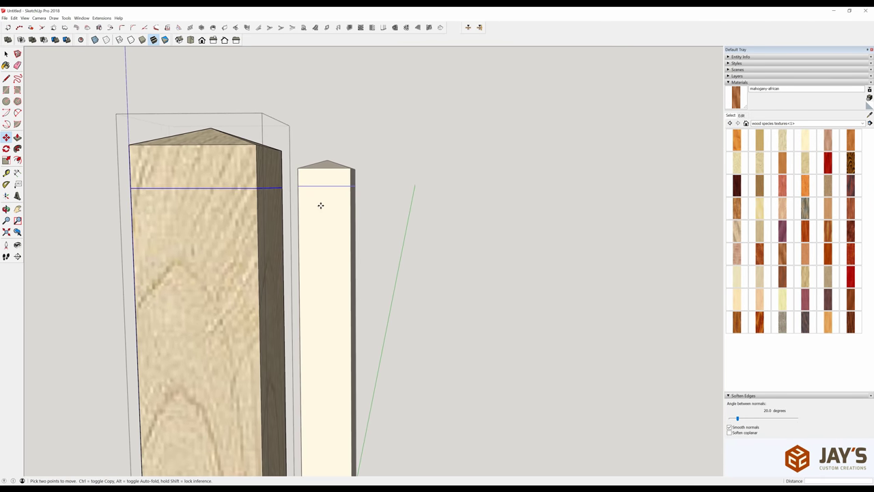
pyautogui.press('space')
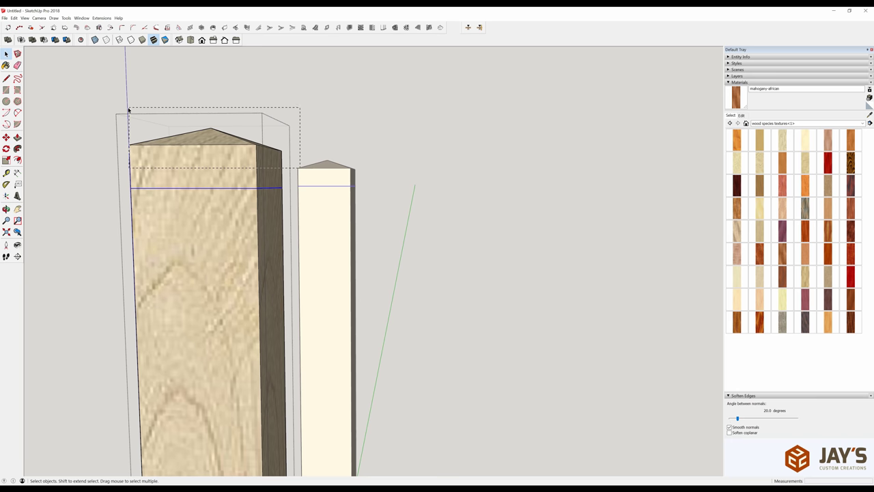
pyautogui.moveTo(129, 110); pyautogui.dragTo(95, 108)
pyautogui.press('Delete')
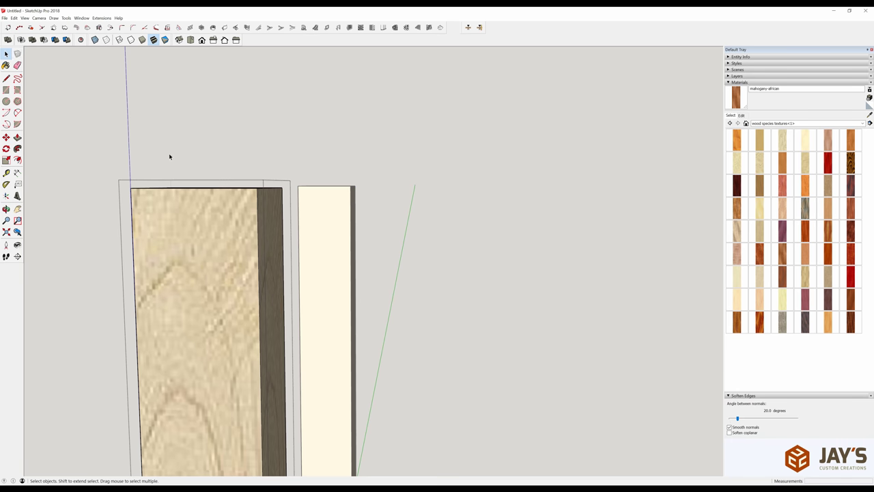
# - Redraw one edge of the leg's open top to form a flat face, and close the component
pyautogui.moveTo(242, 191); pyautogui.dragTo(245, 189, button='middle')
pyautogui.moveTo(271, 220); pyautogui.dragTo(373, 267, button='middle')
pyautogui.press('l')
pyautogui.click(433, 255)
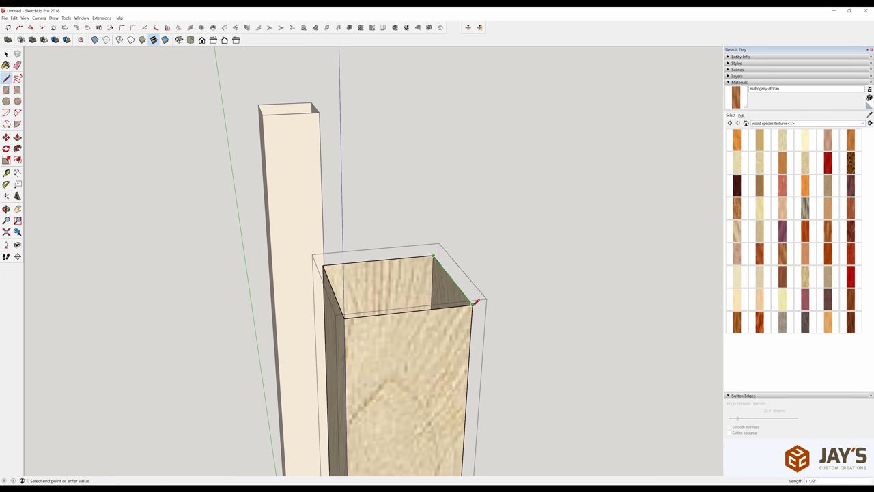
pyautogui.click(472, 303)
pyautogui.press('space')
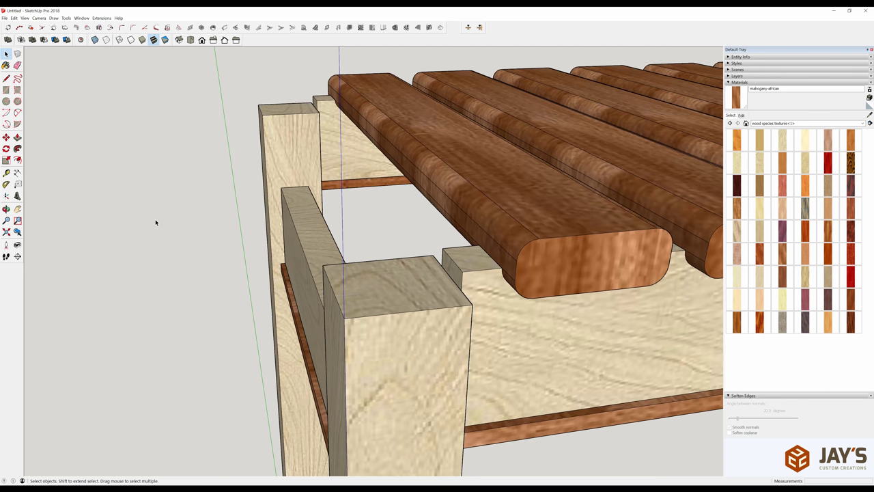
# - In the long rail component, draw a line from the first notch's bottom to the rail's end and push away the raised corner above it
pyautogui.moveTo(157, 220); pyautogui.dragTo(387, 292, button='middle')
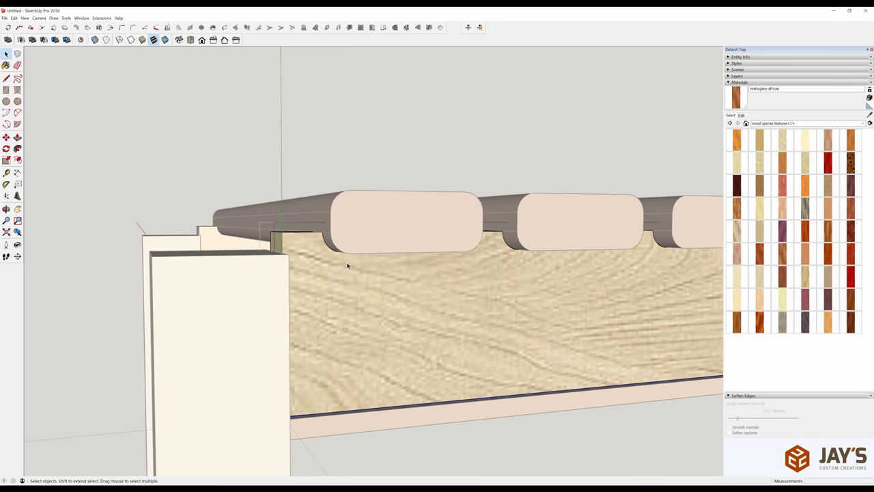
pyautogui.moveTo(267, 205); pyautogui.dragTo(359, 296, button='middle')
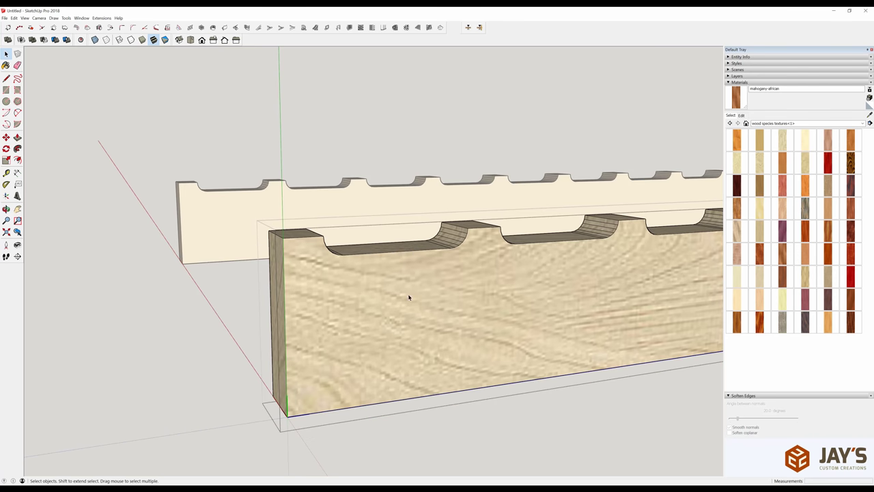
pyautogui.moveTo(409, 297); pyautogui.dragTo(312, 328, button='middle')
pyautogui.scroll(3, 312, 277)
pyautogui.press('l')
pyautogui.click(349, 245)
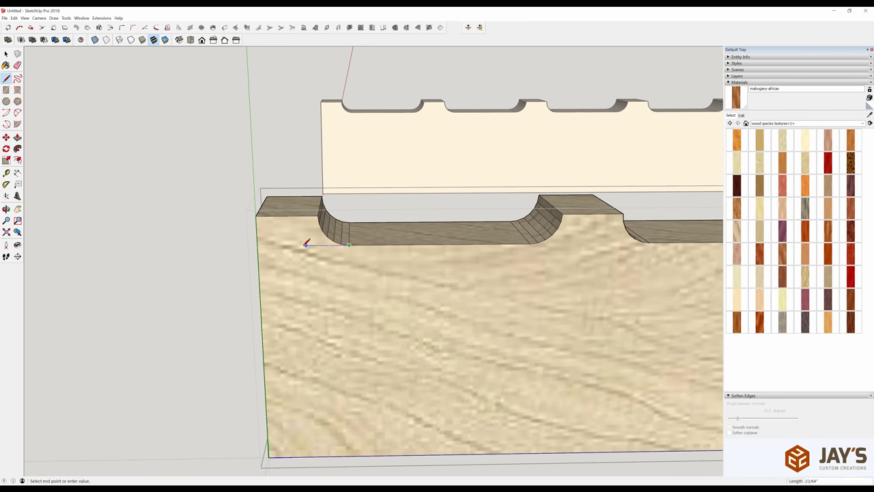
pyautogui.click(262, 240)
pyautogui.press('p')
pyautogui.moveTo(273, 225); pyautogui.dragTo(284, 202)
pyautogui.press('space')
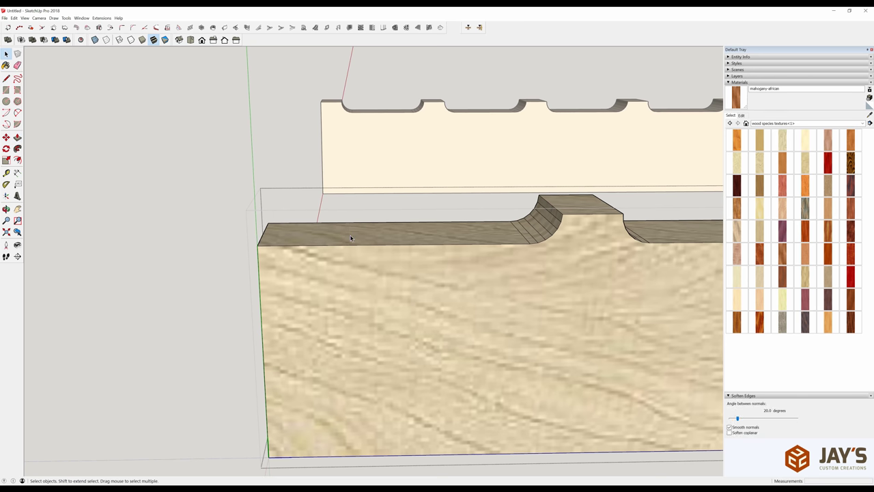
# - Cut the raised corner off the long rail's opposite end level with the last notch, remove the stray edge and close the component
pyautogui.scroll(-10, 351, 238)
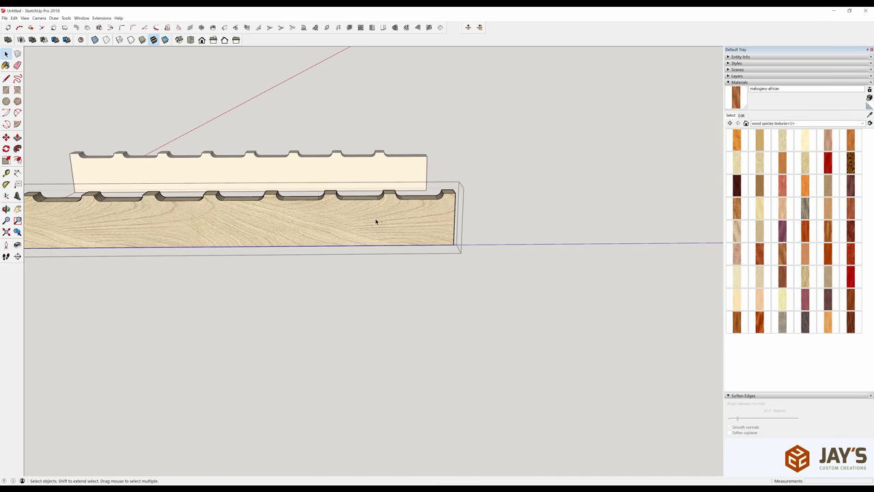
pyautogui.scroll(6, 375, 222)
pyautogui.press('l')
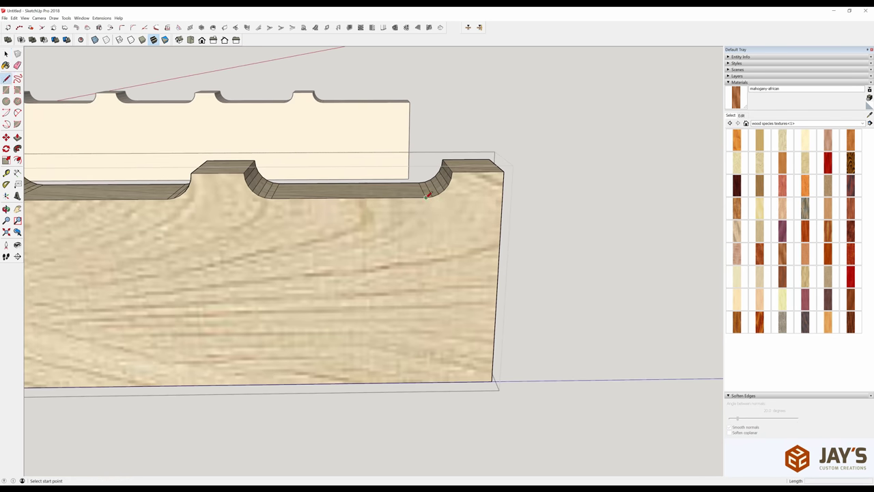
pyautogui.click(425, 197)
pyautogui.press('space')
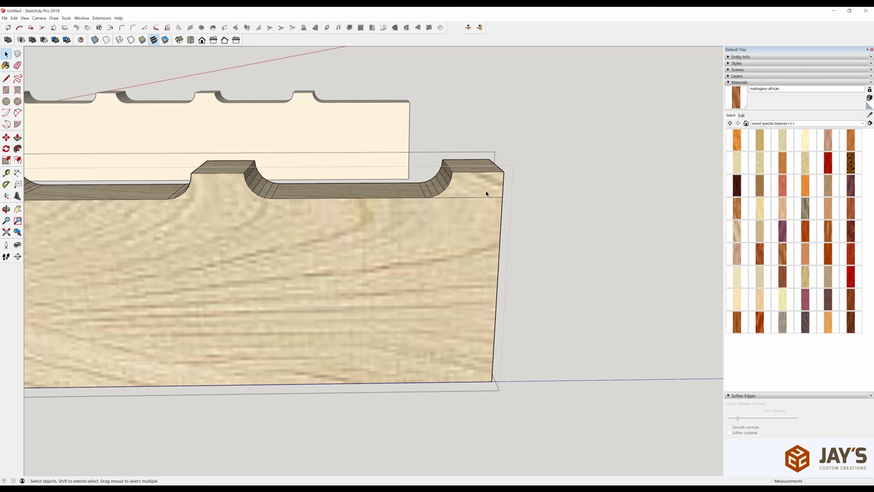
pyautogui.click(469, 180)
pyautogui.press('Delete')
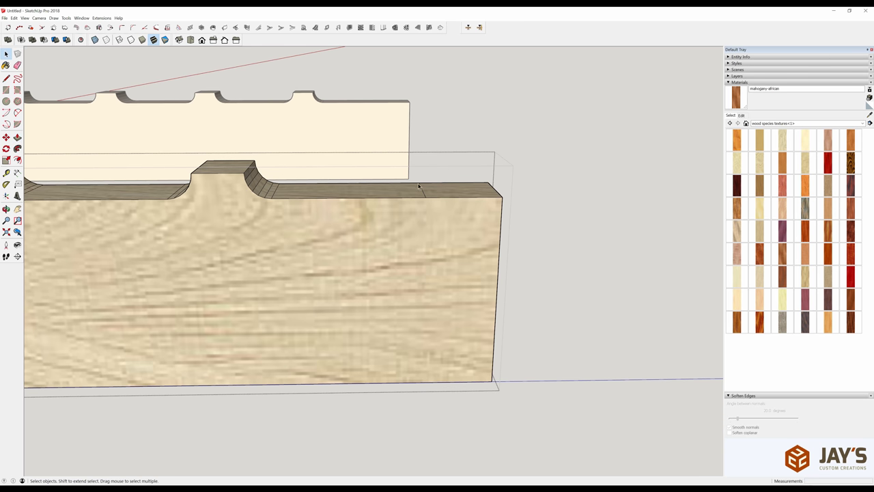
pyautogui.click(484, 191)
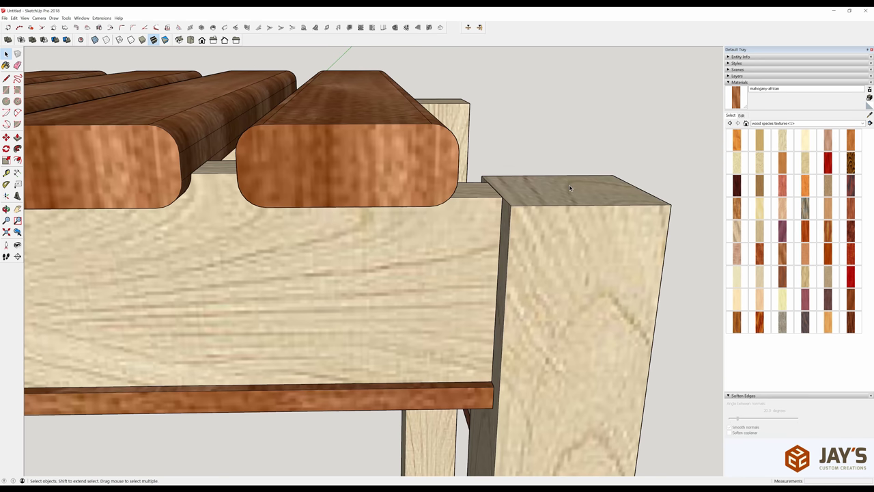
# - Measure the overall width between the outer faces of the front legs at floor level
pyautogui.scroll(-5, 491, 220)
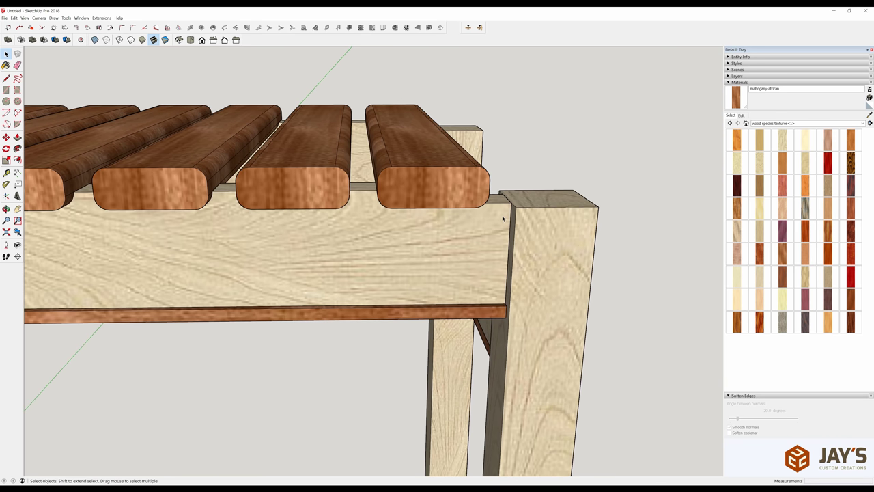
pyautogui.scroll(-3, 490, 220)
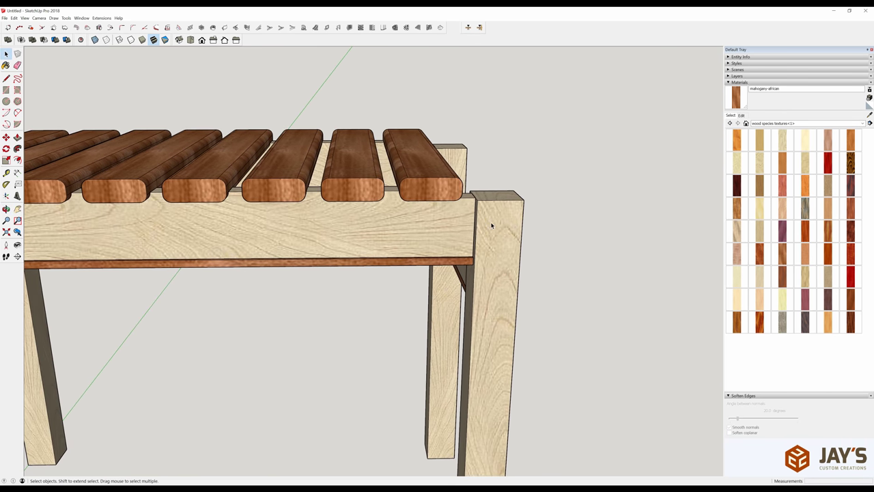
pyautogui.moveTo(490, 226); pyautogui.dragTo(366, 210, button='middle')
pyautogui.click(369, 174)
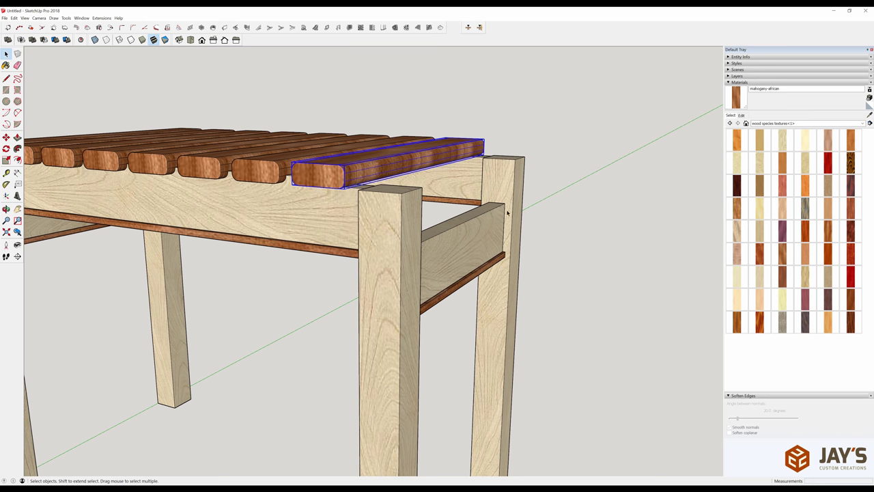
pyautogui.scroll(-5, 530, 250)
pyautogui.moveTo(530, 250); pyautogui.dragTo(547, 268, button='middle')
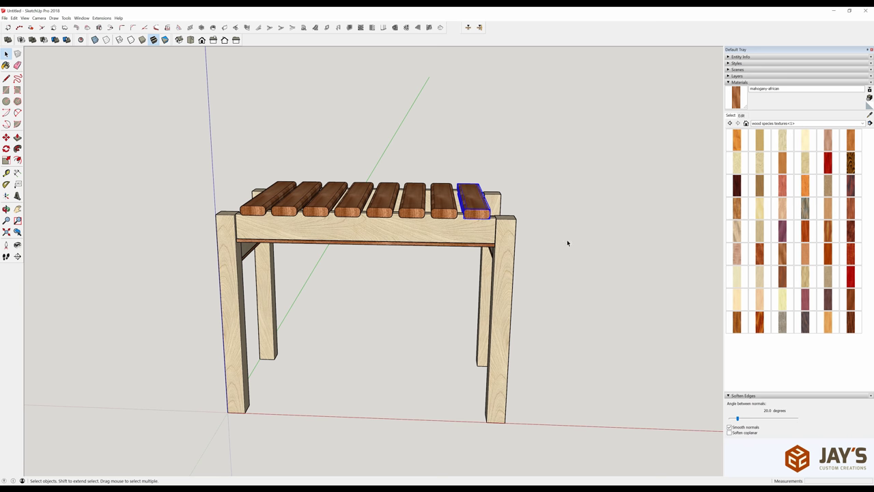
pyautogui.press('d')
pyautogui.click(228, 412)
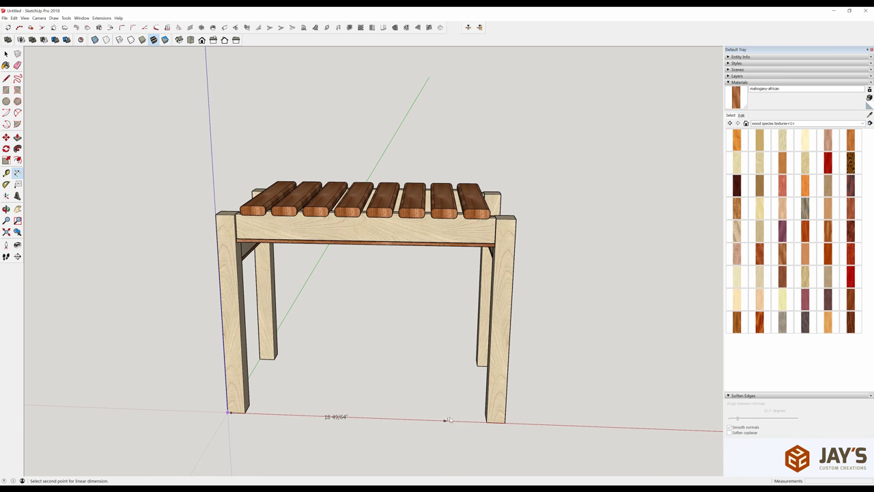
pyautogui.click(504, 422)
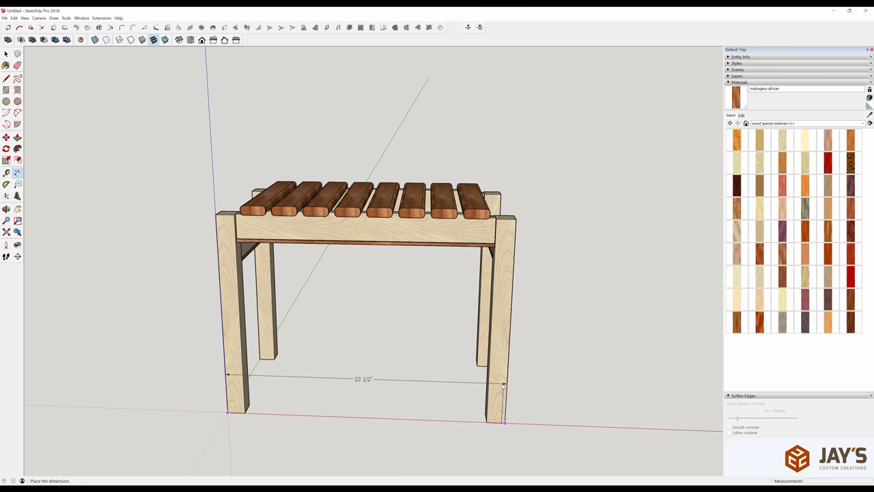
pyautogui.press('space')
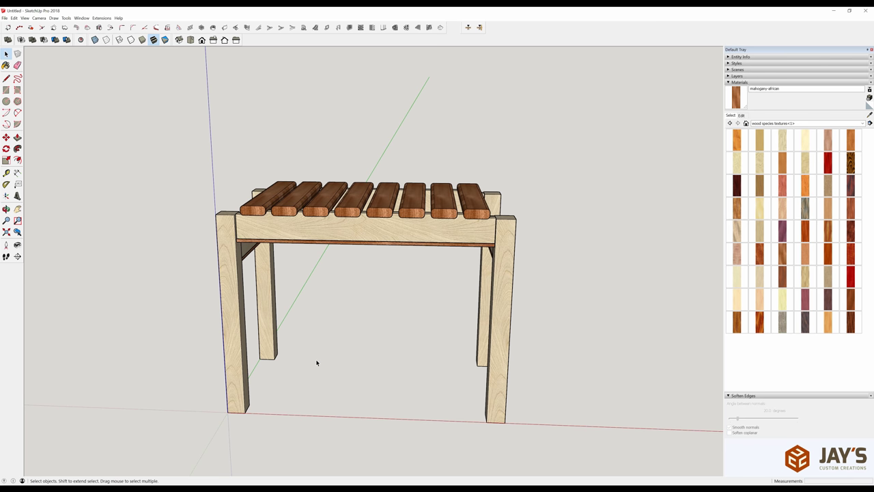
# - Move the two legs at the origin end with their short rail and accent strip 2 1/4" inward beneath the first slat
pyautogui.keyDown('shift'); pyautogui.moveTo(311, 365); pyautogui.dragTo(464, 351, button='middle'); pyautogui.keyUp('shift')
pyautogui.moveTo(368, 171); pyautogui.dragTo(469, 428)
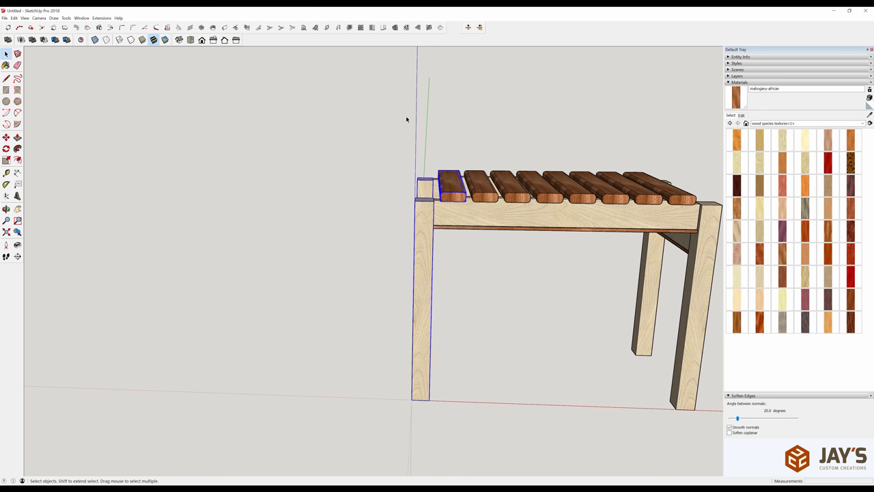
pyautogui.moveTo(380, 137); pyautogui.dragTo(451, 427)
pyautogui.moveTo(451, 427); pyautogui.dragTo(482, 178, button='middle')
pyautogui.scroll(8, 483, 176)
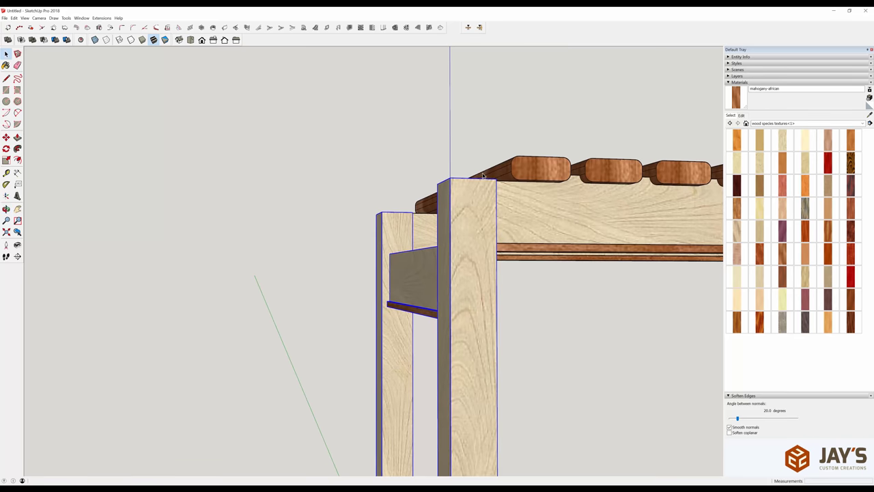
pyautogui.press('m')
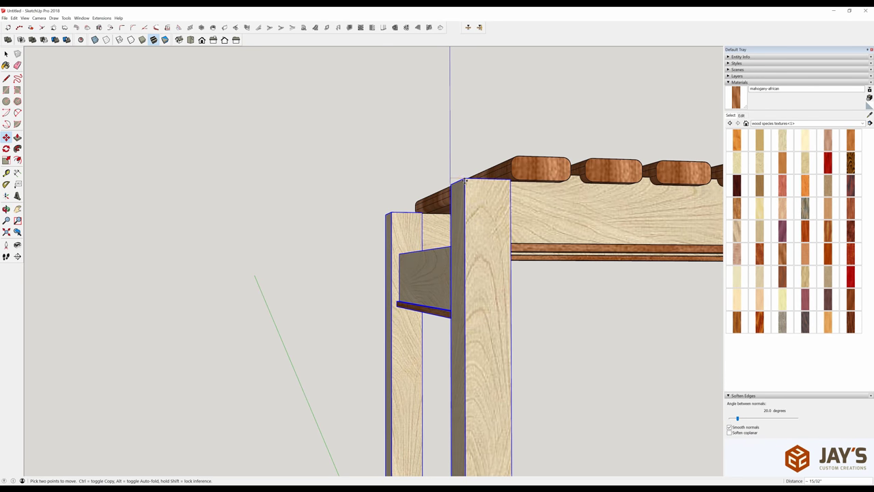
pyautogui.scroll(3, 526, 180)
pyautogui.scroll(3, 525, 180)
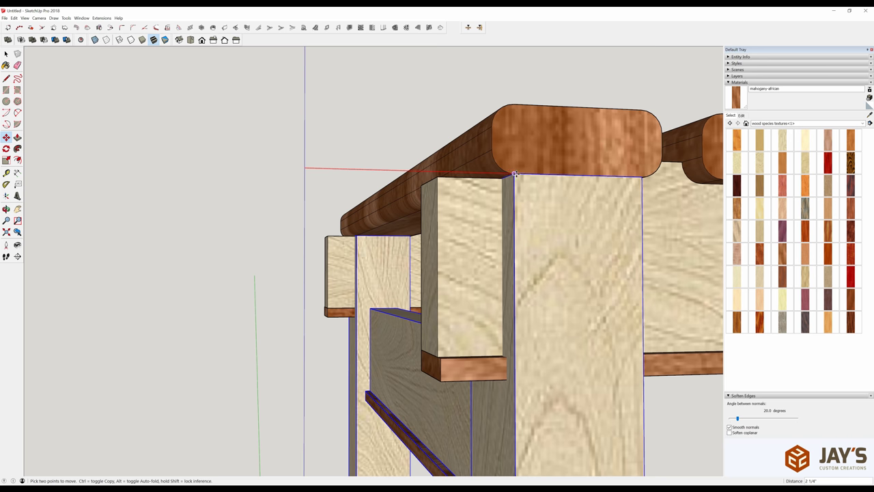
pyautogui.click(514, 174)
# - Push the long rail's end face in 2 1/4" to the inner face of the relocated leg
pyautogui.moveTo(515, 175); pyautogui.dragTo(521, 285, button='middle')
pyautogui.doubleClick(561, 251)
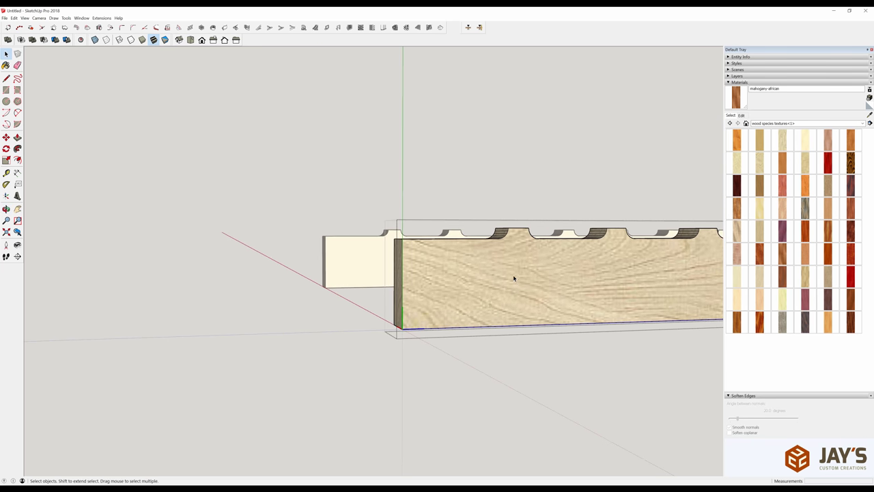
pyautogui.press('Escape')
pyautogui.moveTo(513, 274); pyautogui.dragTo(485, 250, button='middle')
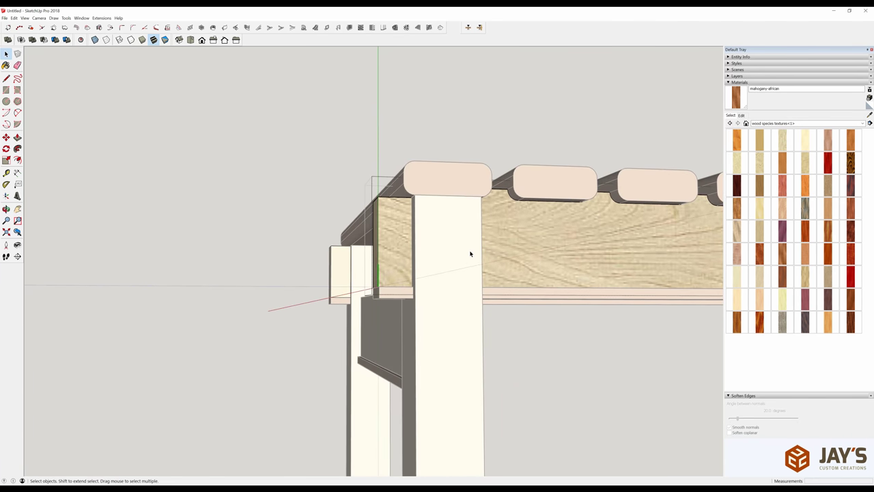
pyautogui.moveTo(432, 273); pyautogui.dragTo(391, 251, button='middle')
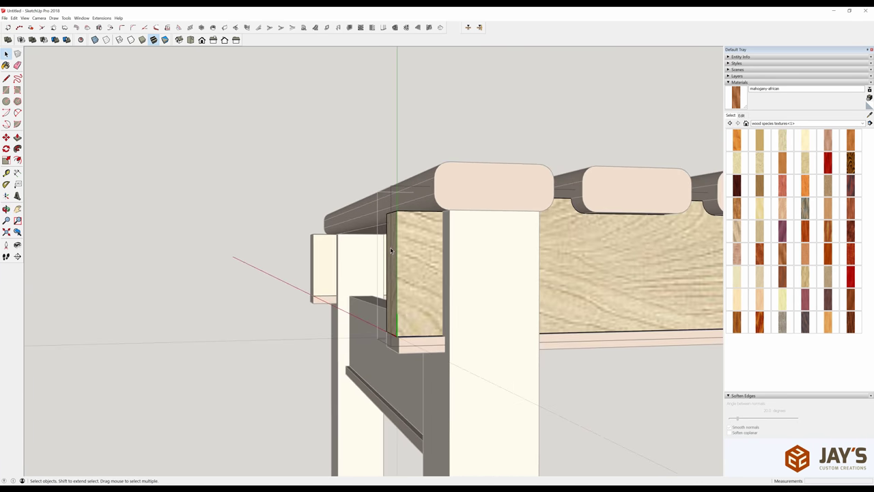
pyautogui.press('p')
pyautogui.click(392, 248)
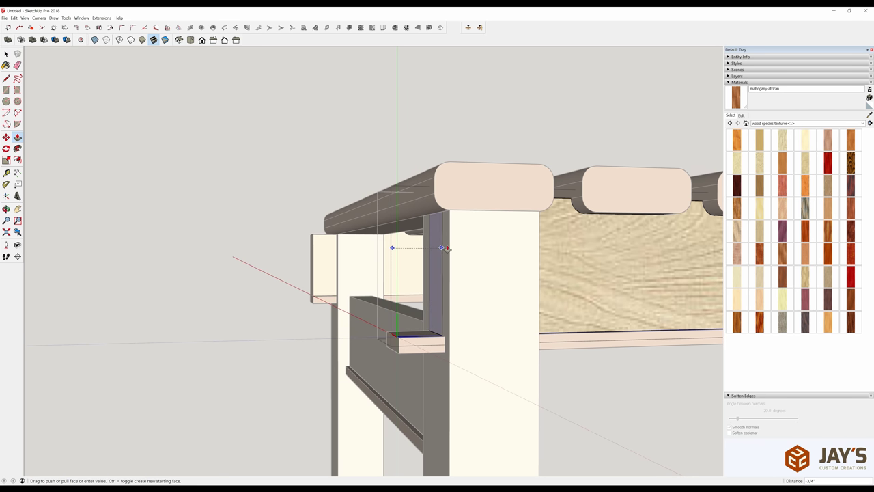
pyautogui.press('h')
pyautogui.moveTo(538, 216); pyautogui.dragTo(410, 168, button='middle')
pyautogui.scroll(5, 409, 253)
pyautogui.click(412, 193)
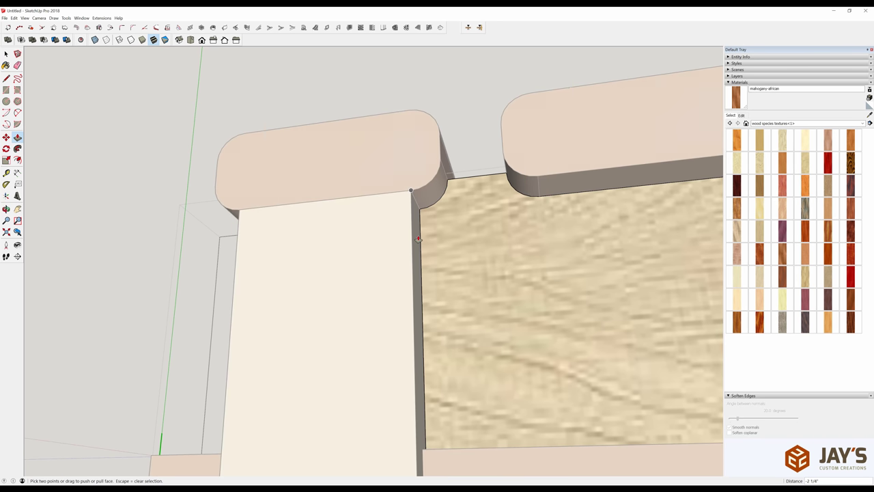
pyautogui.moveTo(418, 239); pyautogui.dragTo(465, 342, button='middle')
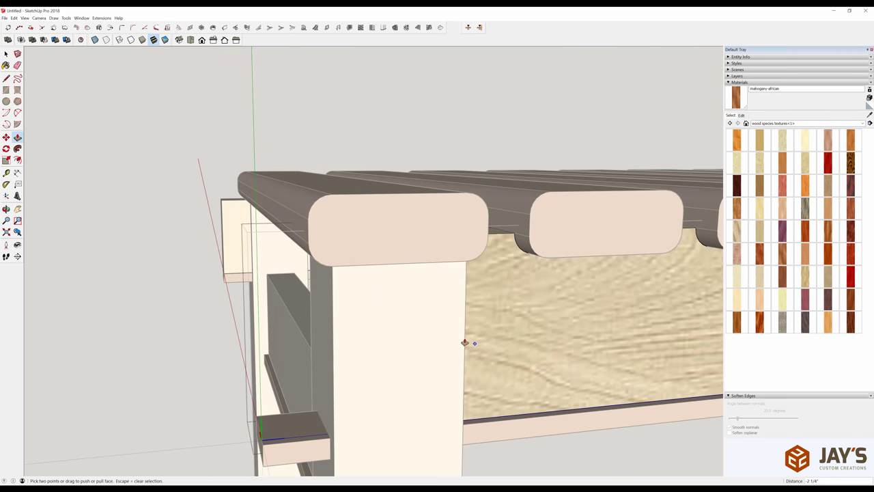
pyautogui.press('space')
pyautogui.scroll(-3, 395, 307)
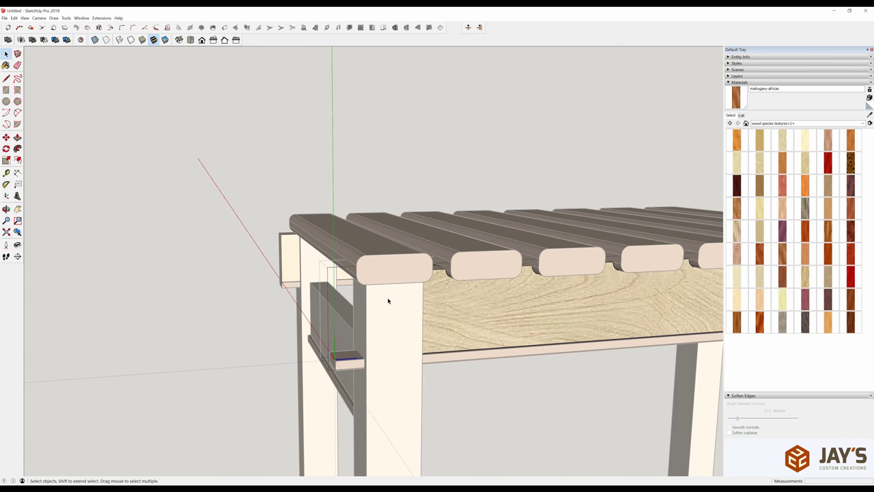
# - Measure the overall width across the tabletop slats
pyautogui.moveTo(390, 303); pyautogui.dragTo(435, 287, button='middle')
pyautogui.scroll(-3, 435, 287)
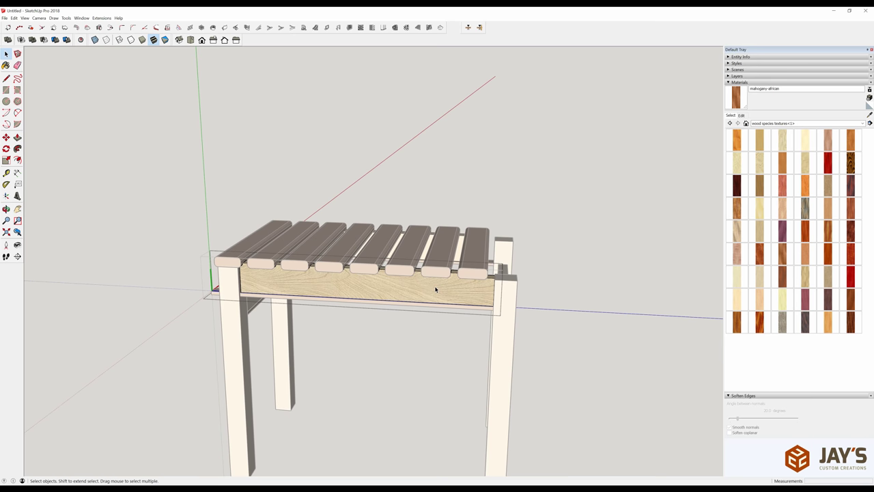
pyautogui.press('d')
pyautogui.scroll(2, 211, 263)
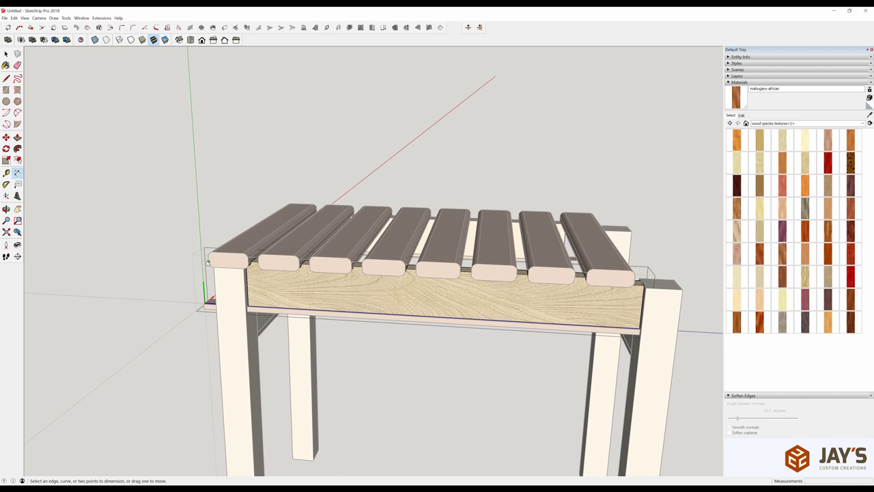
pyautogui.click(209, 261)
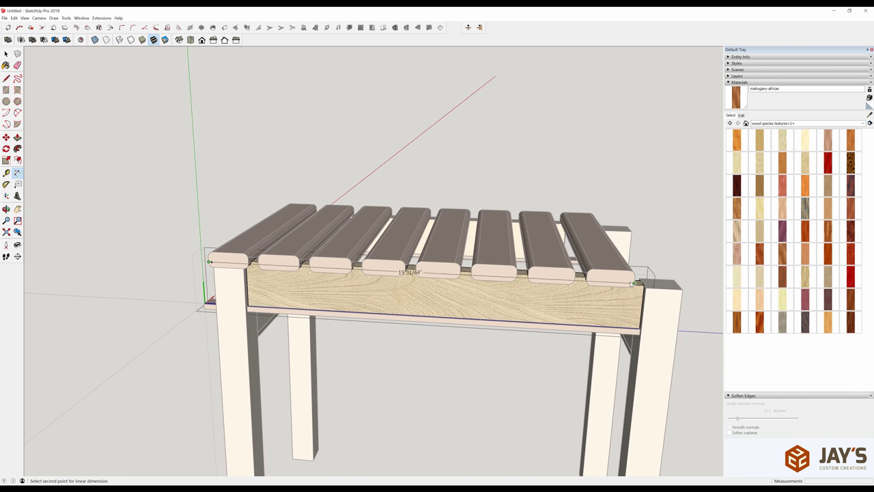
pyautogui.press('space')
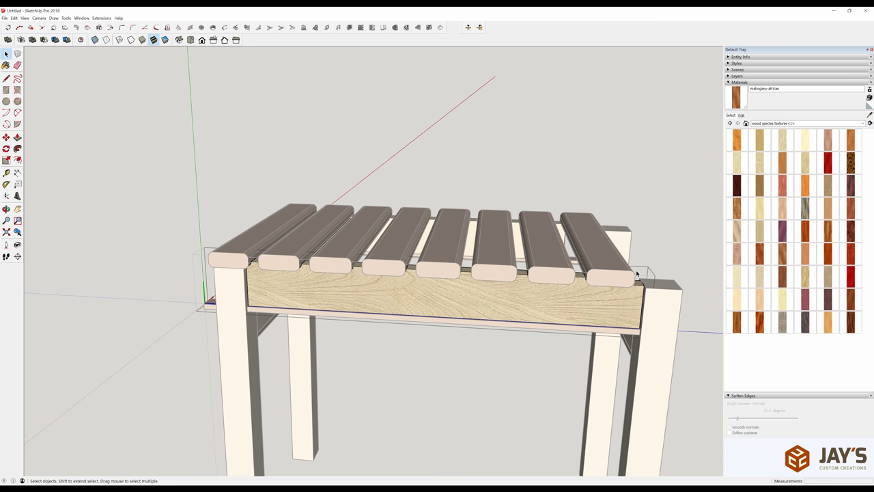
# - Open the notched apron for editing and copy its last raised tooth 2 1/2" towards the apron's end
pyautogui.moveTo(601, 269); pyautogui.dragTo(496, 275, button='middle')
pyautogui.scroll(4, 496, 275)
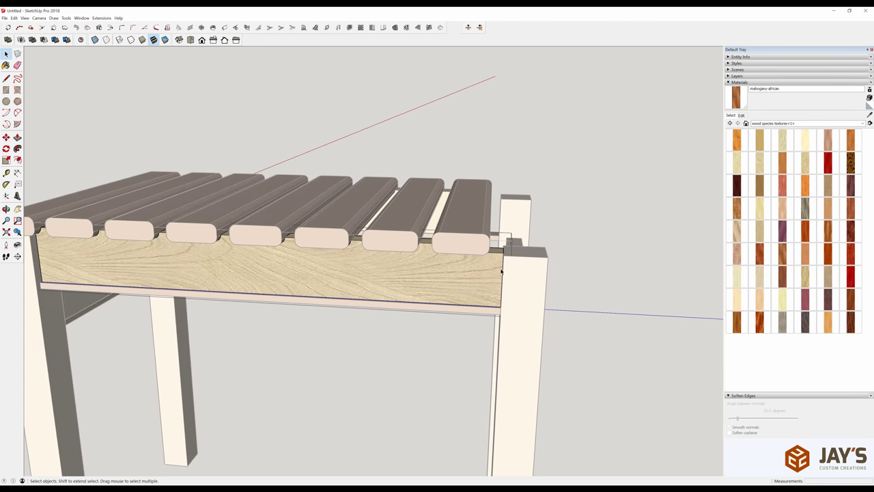
pyautogui.scroll(2, 494, 269)
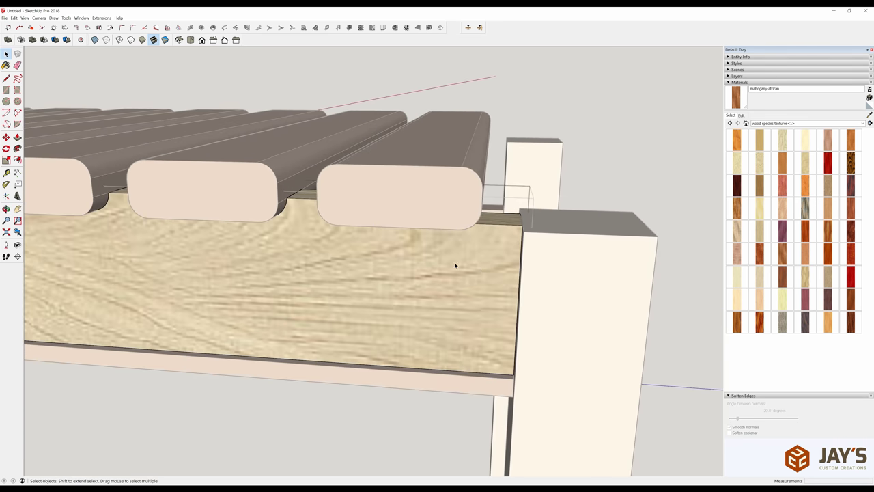
pyautogui.doubleClick(293, 213)
pyautogui.click(293, 203)
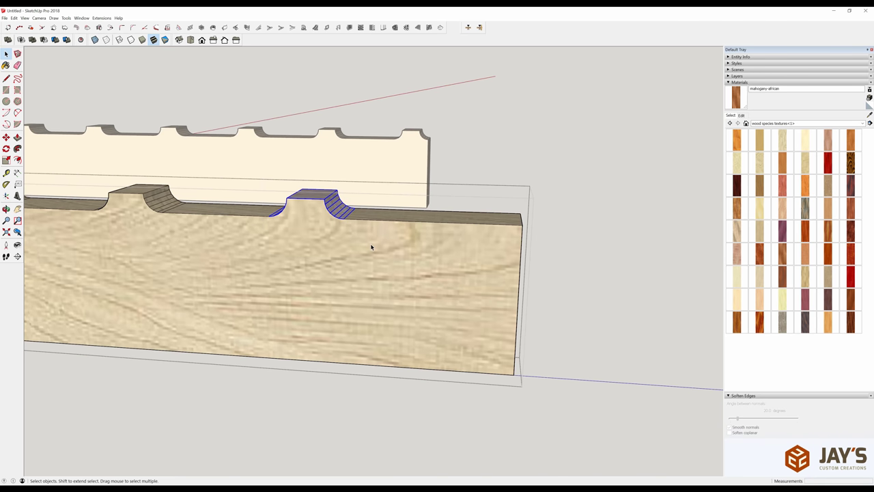
pyautogui.press('m')
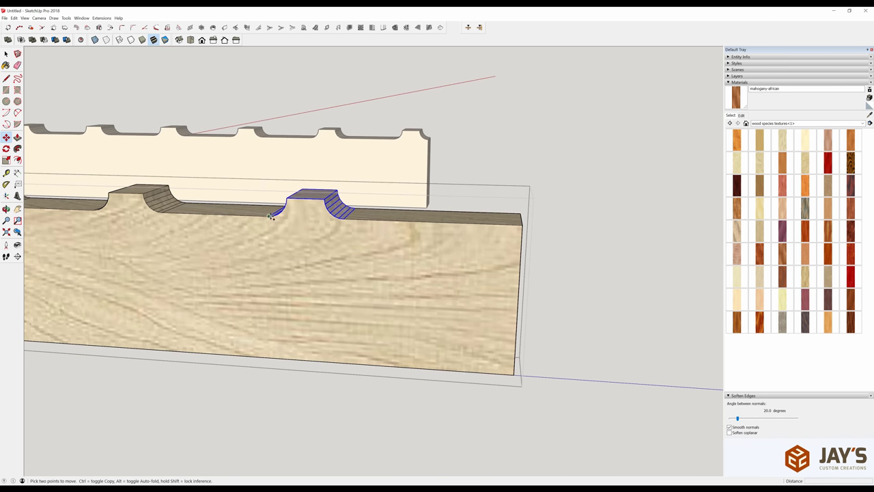
pyautogui.scroll(3, 116, 222)
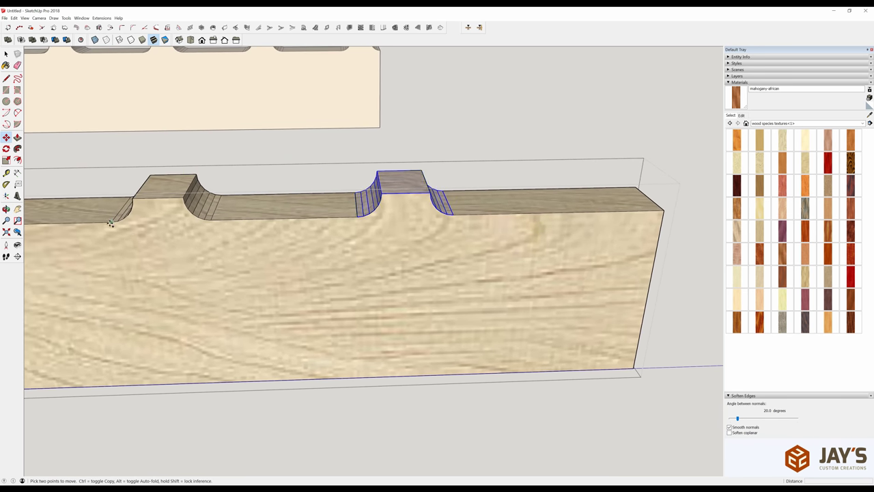
pyautogui.click(109, 223)
pyautogui.press('ctrl')
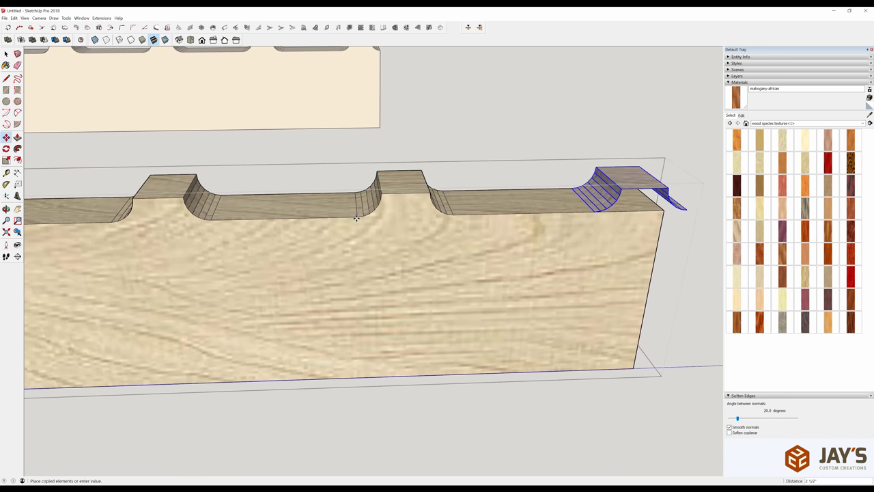
pyautogui.click(356, 218)
# - Push/Pull the apron's end face 1/4" outward so it lines up with the copied tooth's curved edge
pyautogui.keyDown('shift'); pyautogui.moveTo(591, 249); pyautogui.dragTo(412, 256, button='middle'); pyautogui.keyUp('shift')
pyautogui.press('l')
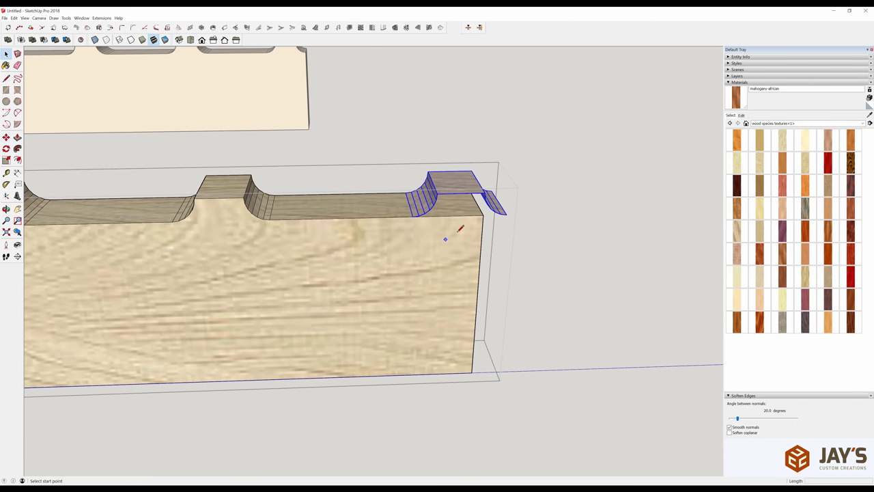
pyautogui.press('space')
pyautogui.moveTo(469, 255); pyautogui.dragTo(371, 208, button='middle')
pyautogui.press('Escape')
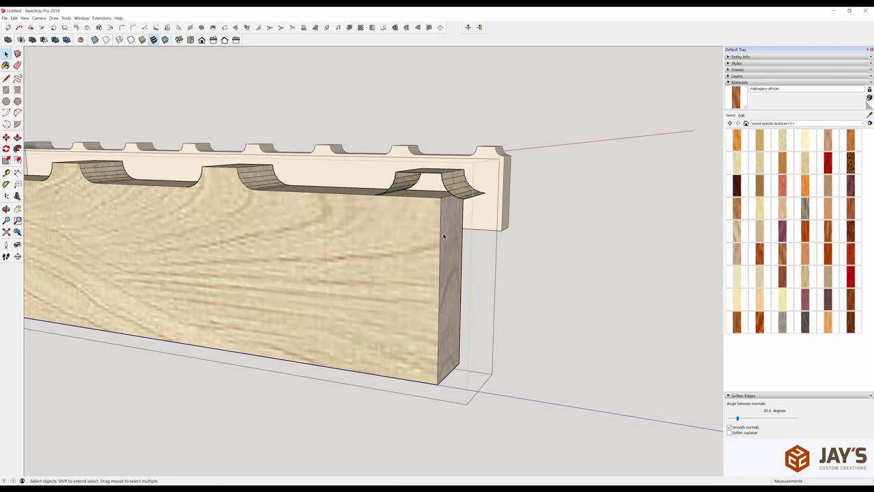
pyautogui.press('p')
pyautogui.click(445, 236)
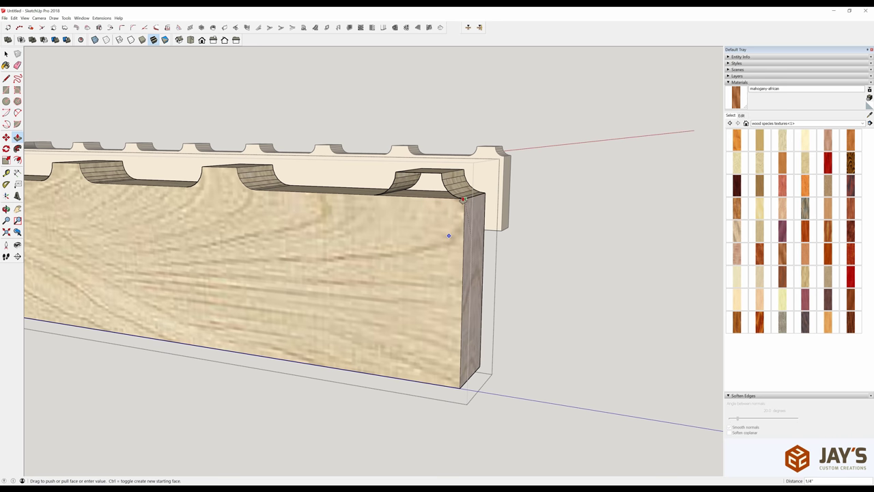
pyautogui.click(464, 200)
# - Close the near face of the copied tooth with an edge along its base, then remove the seam line
pyautogui.press('l')
pyautogui.click(464, 198)
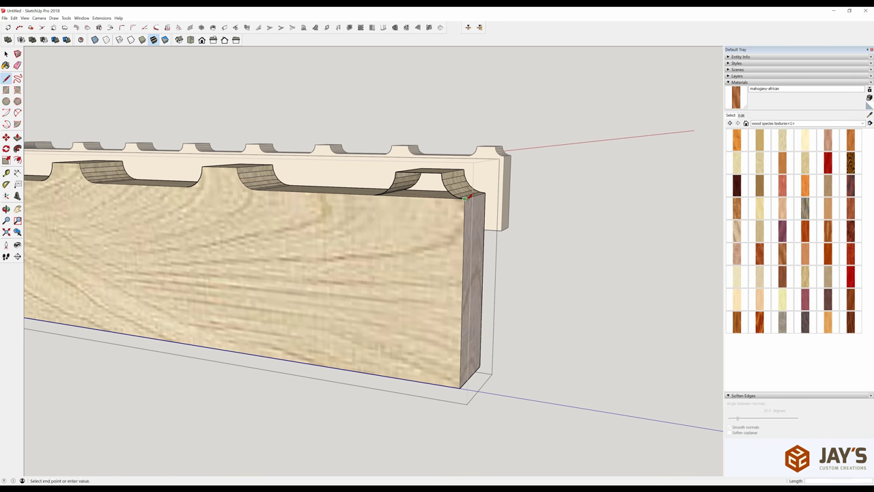
pyautogui.click(380, 194)
pyautogui.press('space')
pyautogui.click(426, 198)
# - Close the tooth's opposite face with a base edge, remove its seam line and leave the apron's editing mode
pyautogui.moveTo(429, 203); pyautogui.dragTo(241, 219, button='middle')
pyautogui.press('l')
pyautogui.scroll(2, 259, 213)
pyautogui.click(282, 217)
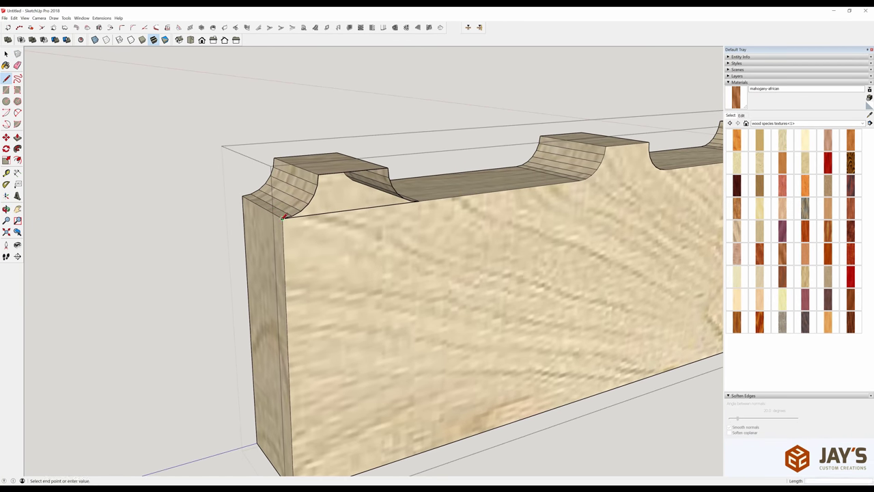
pyautogui.click(419, 200)
pyautogui.press('space')
pyautogui.click(381, 208)
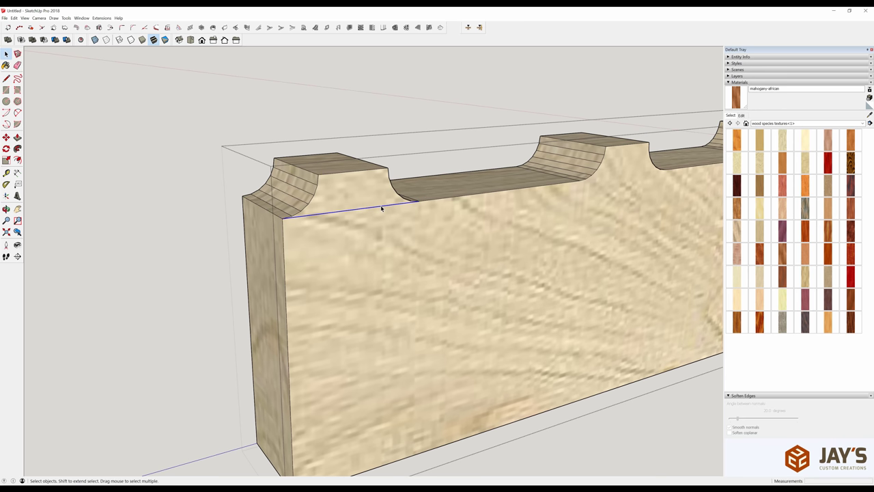
pyautogui.scroll(-3, 383, 211)
pyautogui.moveTo(383, 211); pyautogui.dragTo(591, 203, button='middle')
pyautogui.scroll(-3, 590, 203)
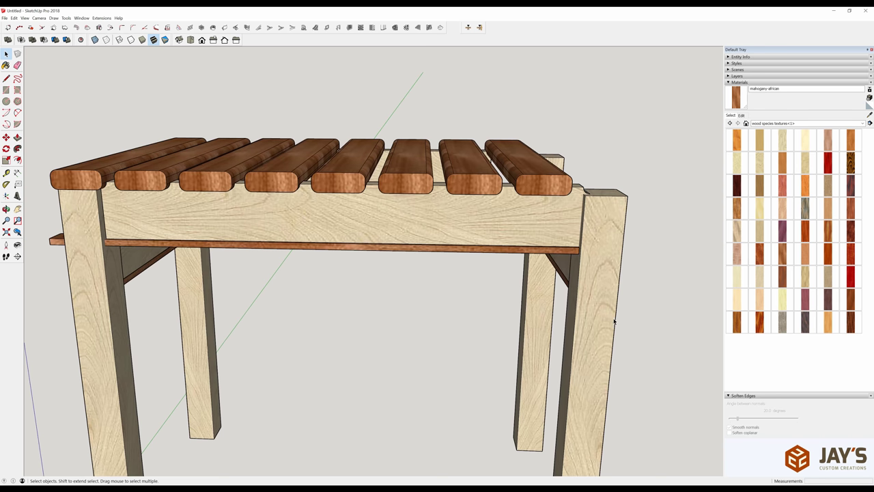
# - Move the end pair of legs together with the apron between them so they meet the extended apron's end
pyautogui.scroll(-2, 484, 277)
pyautogui.moveTo(351, 271); pyautogui.dragTo(376, 300, button='middle')
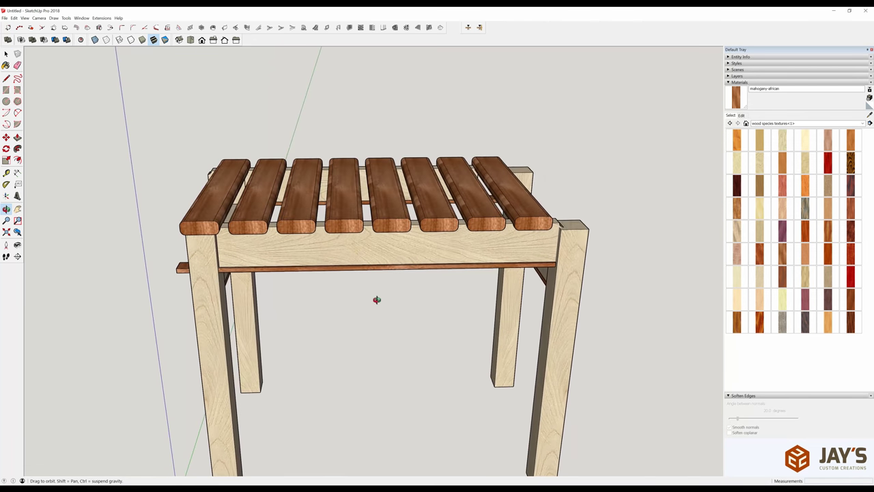
pyautogui.scroll(3, 500, 264)
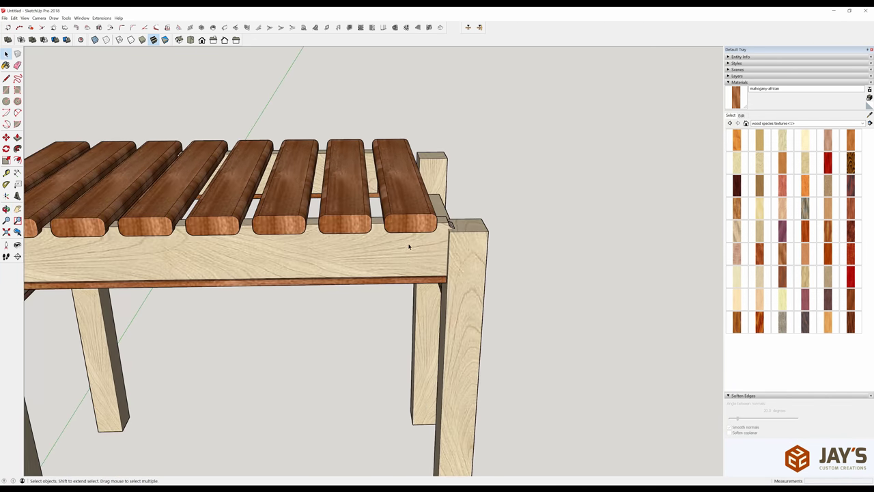
pyautogui.moveTo(428, 248); pyautogui.dragTo(326, 159, button='middle')
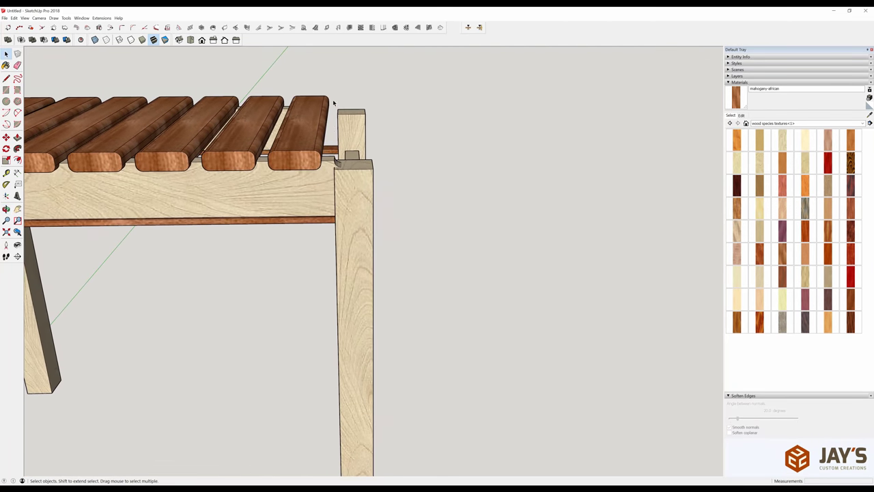
pyautogui.moveTo(333, 103); pyautogui.dragTo(424, 310)
pyautogui.scroll(-3, 424, 310)
pyautogui.moveTo(358, 153); pyautogui.dragTo(507, 427)
pyautogui.scroll(10, 371, 204)
pyautogui.press('m')
pyautogui.click(350, 350)
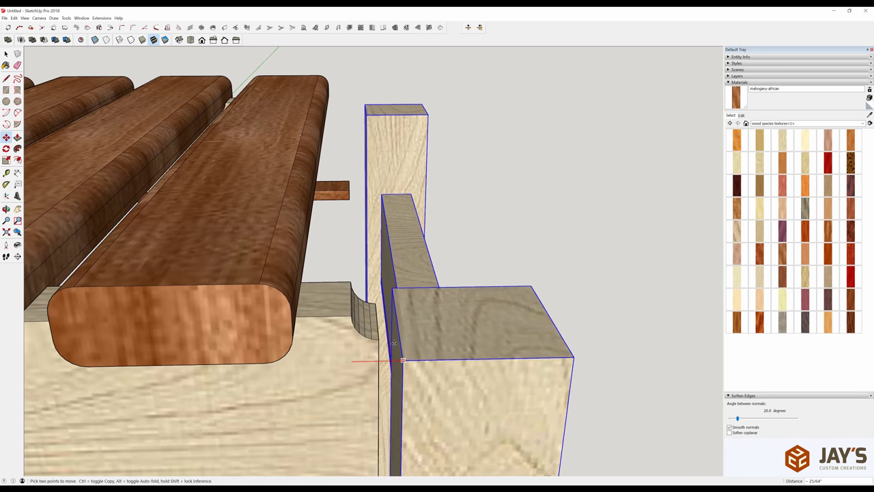
pyautogui.press('Escape')
pyautogui.press('space')
pyautogui.click(616, 324)
# - Copy the outermost tabletop slat one spacing outward so the copy sits over the moved legs
pyautogui.scroll(-5, 424, 318)
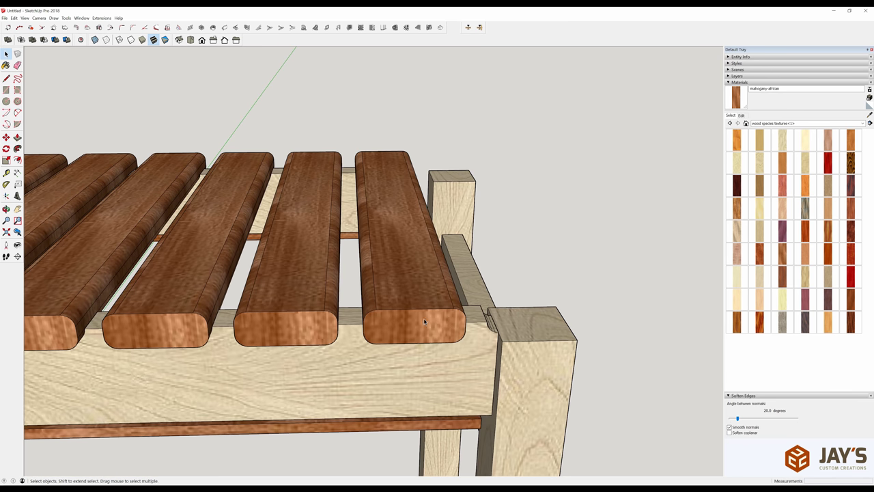
pyautogui.click(423, 317)
pyautogui.press('m')
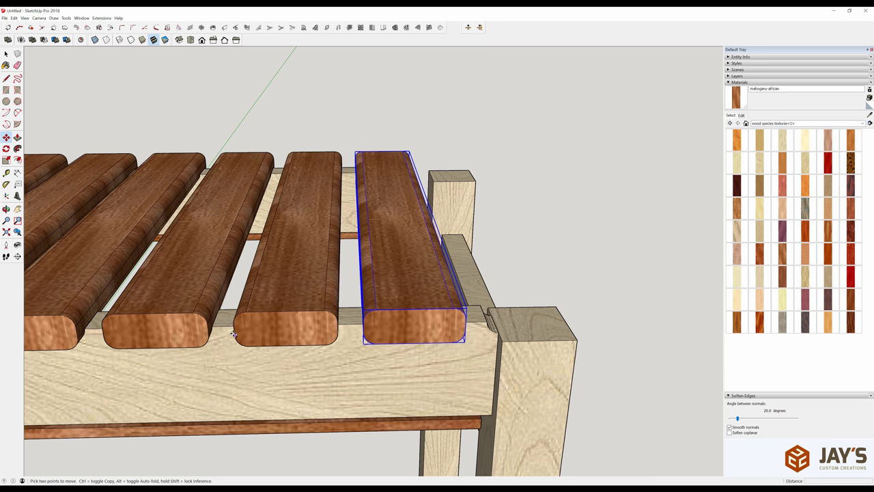
pyautogui.click(364, 342)
pyautogui.press('ctrl')
pyautogui.click(490, 339)
pyautogui.press('space')
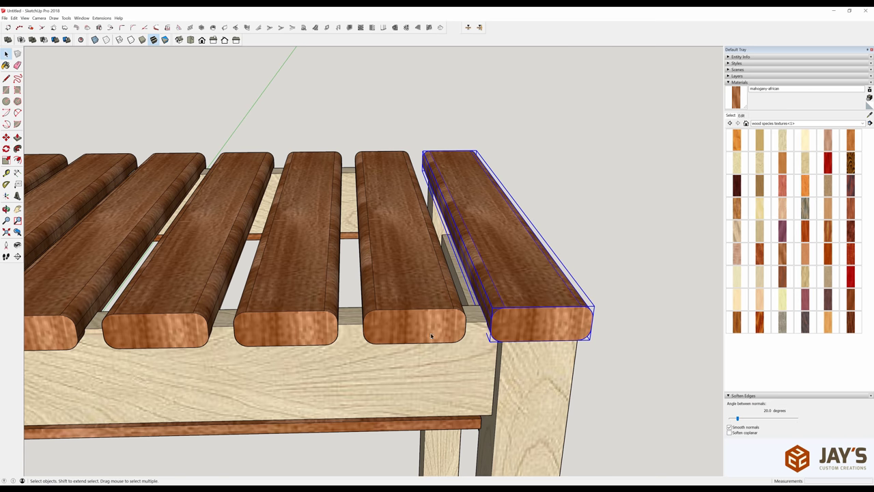
# - Move the notched apron on the table's opposite side 2 1/2" so it fits between the legs
pyautogui.scroll(-5, 430, 335)
pyautogui.click(667, 348)
pyautogui.moveTo(667, 347); pyautogui.dragTo(736, 294, button='middle')
pyautogui.press('space')
pyautogui.scroll(3, 427, 307)
pyautogui.click(422, 303)
pyautogui.press('m')
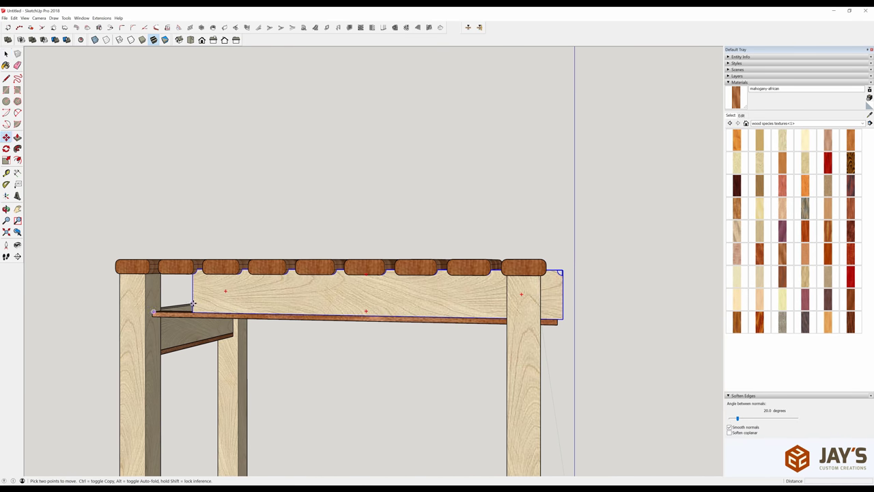
pyautogui.click(192, 290)
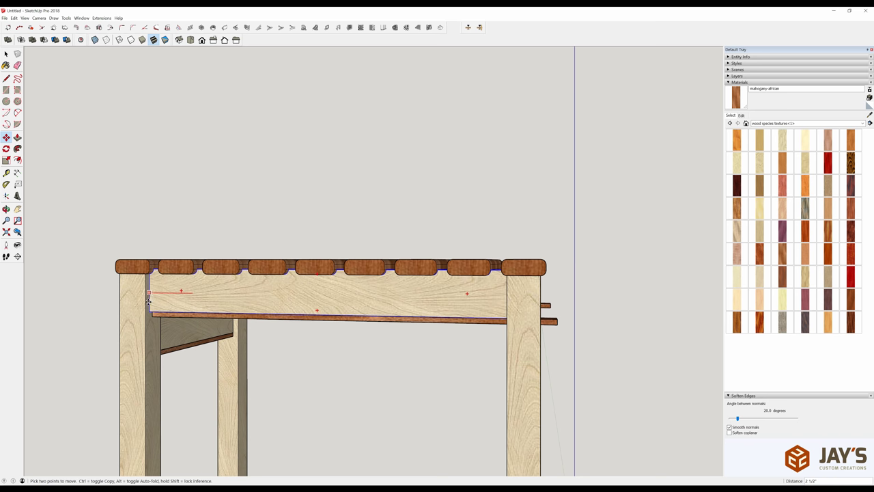
pyautogui.click(148, 321)
# - Select both long trim strips under the notched aprons and move them 1/4" against the legs
pyautogui.moveTo(148, 321); pyautogui.dragTo(184, 283, button='middle')
pyautogui.press('space')
pyautogui.scroll(3, 191, 279)
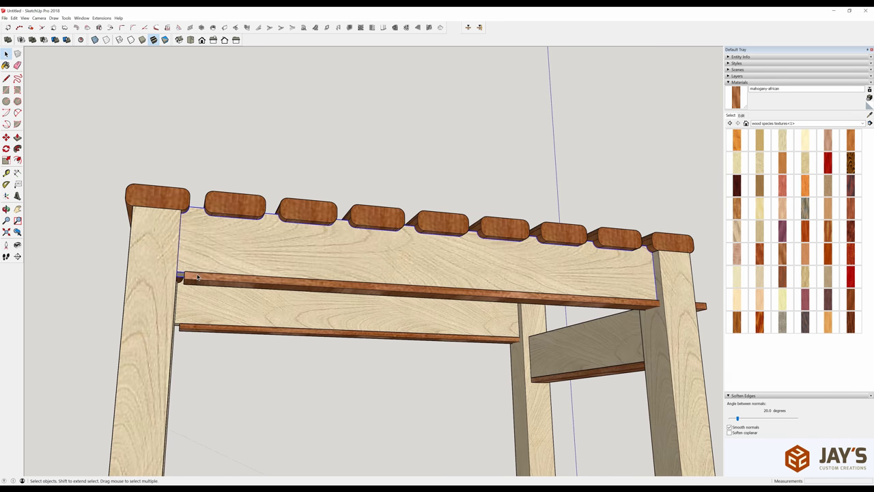
pyautogui.keyDown('shift'); pyautogui.click(191, 340); pyautogui.keyUp('shift')
pyautogui.moveTo(191, 340); pyautogui.dragTo(174, 315, button='middle')
pyautogui.press('m')
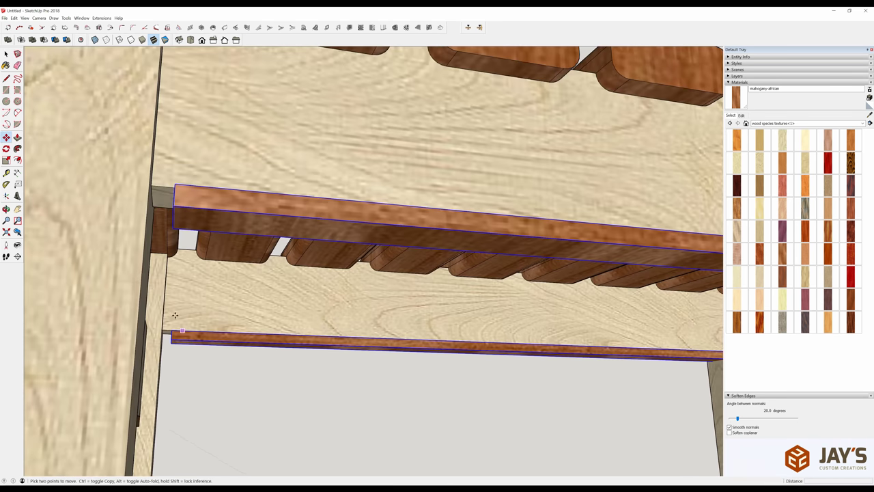
pyautogui.click(174, 193)
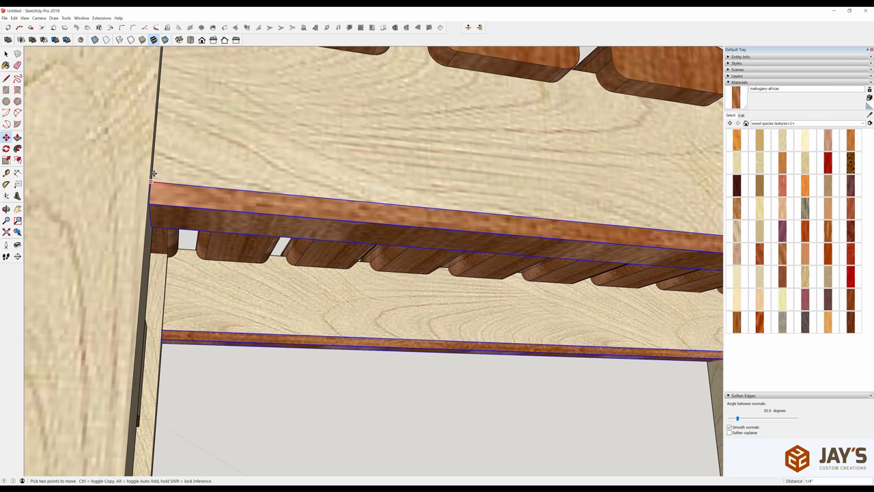
pyautogui.click(153, 173)
pyautogui.press('space')
# - Open the long trim strip for editing and Push/Pull its end so it stops at the leg
pyautogui.scroll(-5, 153, 173)
pyautogui.moveTo(153, 173); pyautogui.dragTo(188, 333, button='middle')
pyautogui.doubleClick(357, 289)
pyautogui.moveTo(357, 288)
pyautogui.mouseDown(button='middle')
pyautogui.moveTo(419, 269)
pyautogui.moveTo(488, 269)
pyautogui.mouseUp(button='middle')
pyautogui.moveTo(507, 223); pyautogui.dragTo(625, 296)
pyautogui.press('p')
pyautogui.moveTo(538, 247); pyautogui.dragTo(465, 258)
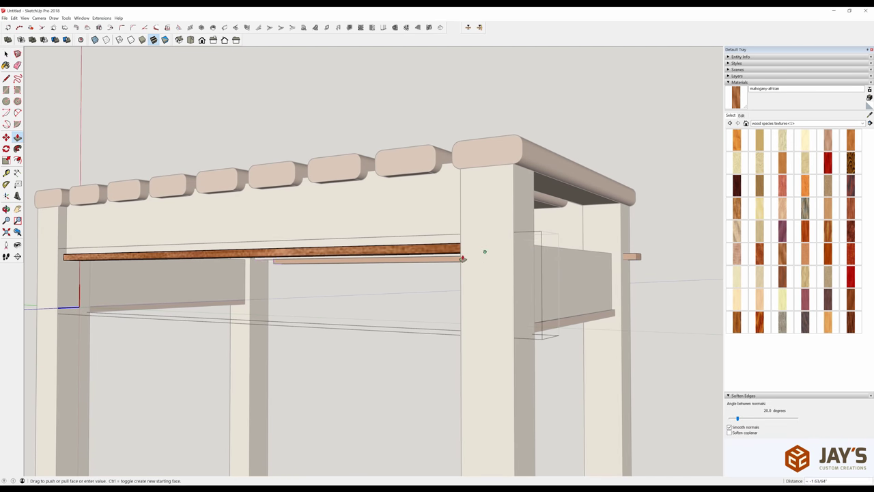
pyautogui.moveTo(460, 251); pyautogui.dragTo(579, 215, button='middle')
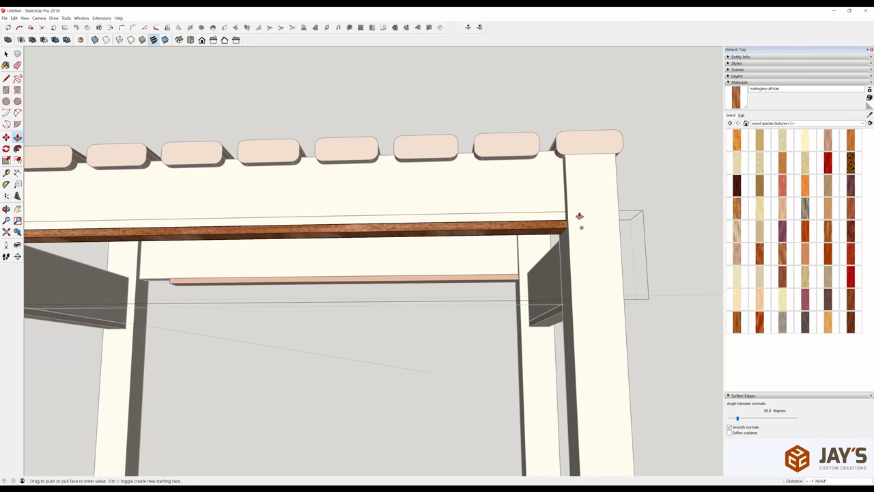
pyautogui.click(566, 217)
pyautogui.press('space')
# - Move the matching trim strip on the opposite side 2" so its end meets the leg
pyautogui.click(440, 281)
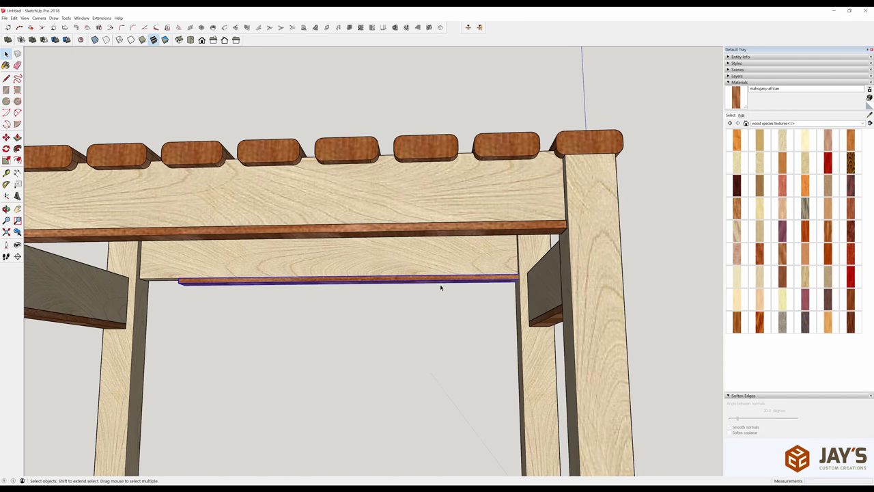
pyautogui.press('m')
pyautogui.click(176, 278)
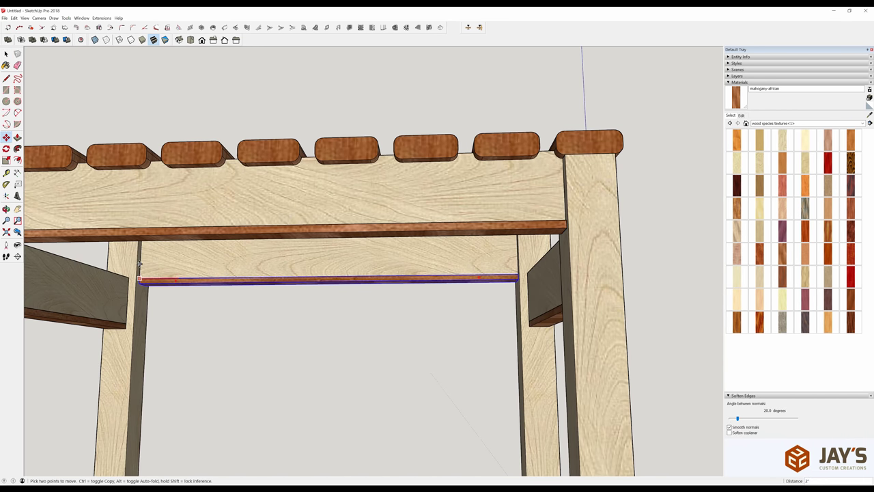
pyautogui.click(139, 264)
pyautogui.press('space')
# - Delete all the tabletop slats
pyautogui.scroll(-3, 260, 273)
pyautogui.moveTo(237, 334); pyautogui.dragTo(343, 185, button='middle')
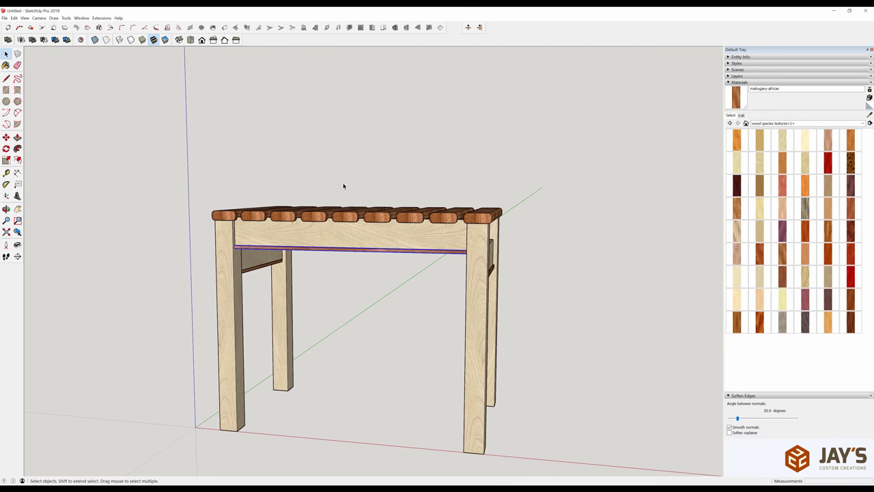
pyautogui.moveTo(209, 196); pyautogui.dragTo(519, 230)
pyautogui.press('Delete')
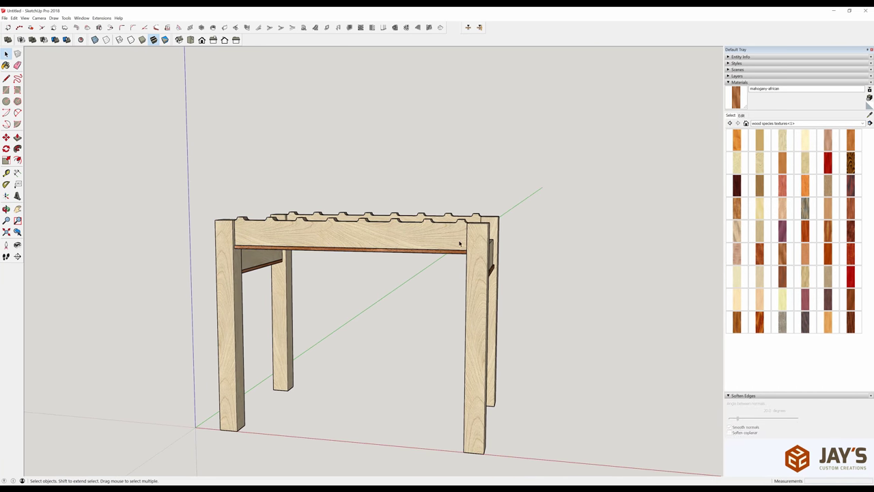
# - Measure the table's overall length between the outer corners of the two front legs' feet
pyautogui.moveTo(514, 226); pyautogui.dragTo(447, 303, button='middle')
pyautogui.scroll(5, 486, 232)
pyautogui.scroll(2, 486, 232)
pyautogui.scroll(-6, 447, 303)
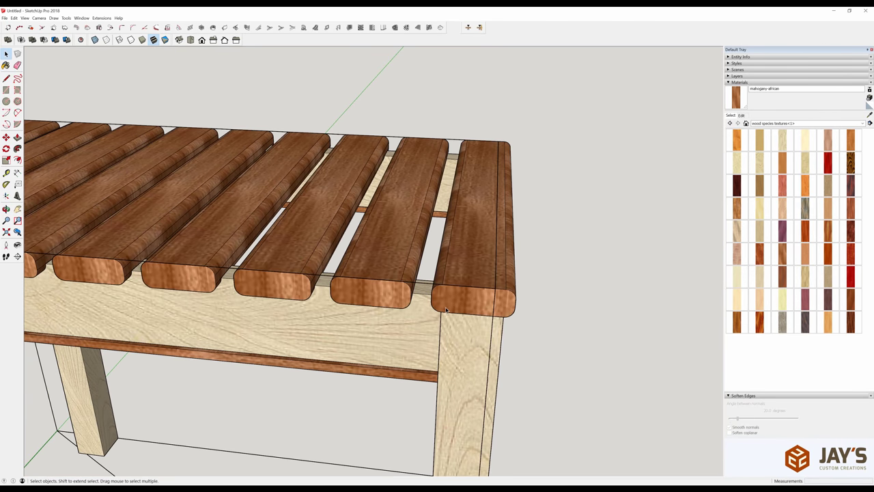
pyautogui.moveTo(458, 301); pyautogui.dragTo(392, 376, button='middle')
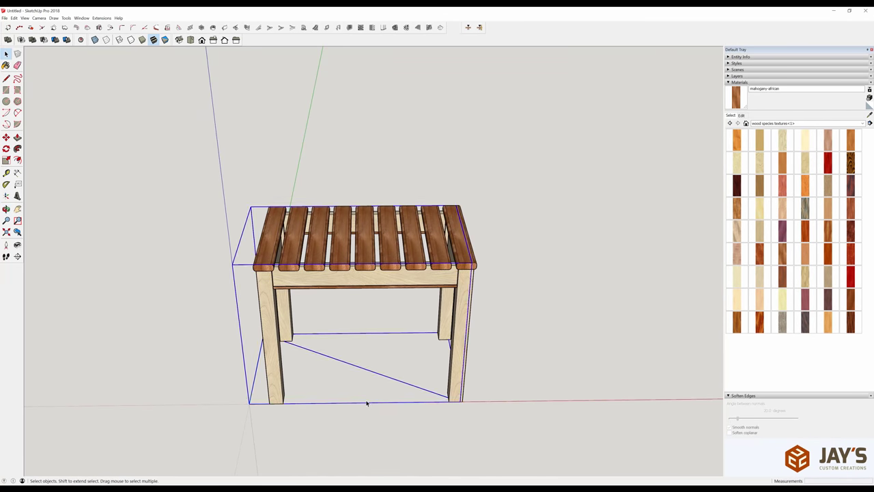
pyautogui.click(336, 395)
pyautogui.moveTo(337, 396); pyautogui.dragTo(249, 365, button='middle')
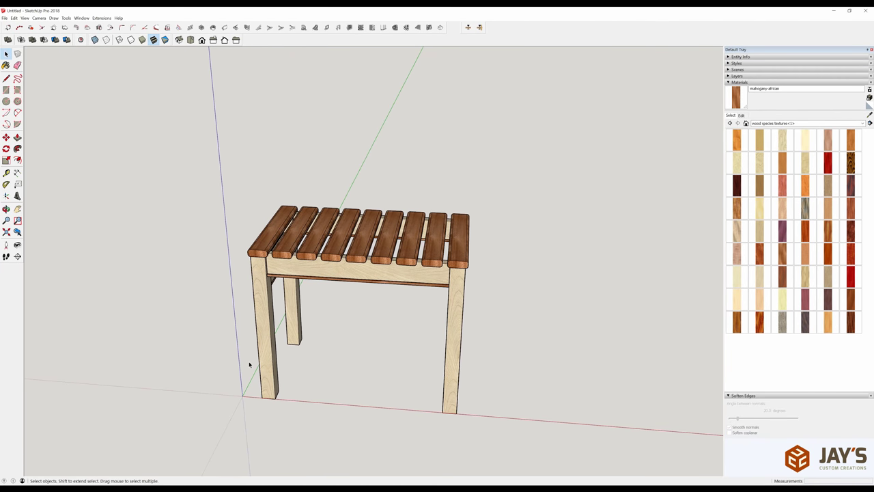
pyautogui.press('d')
pyautogui.click(261, 398)
pyautogui.click(455, 413)
pyautogui.press('space')
# - Move the short end aprons with their trim strips up 2" so their upper edges meet the tops of the legs
pyautogui.moveTo(468, 352); pyautogui.dragTo(332, 271, button='middle')
pyautogui.click(364, 277)
pyautogui.scroll(7, 351, 261)
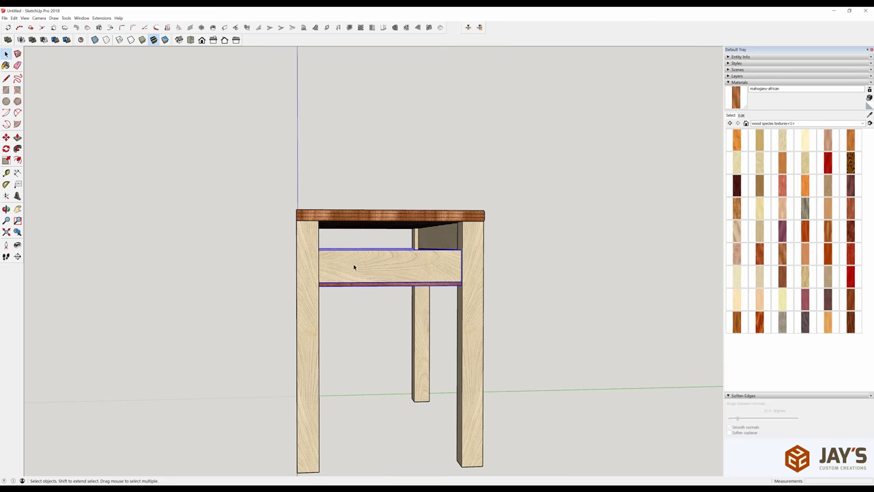
pyautogui.moveTo(280, 253); pyautogui.dragTo(225, 177, button='middle')
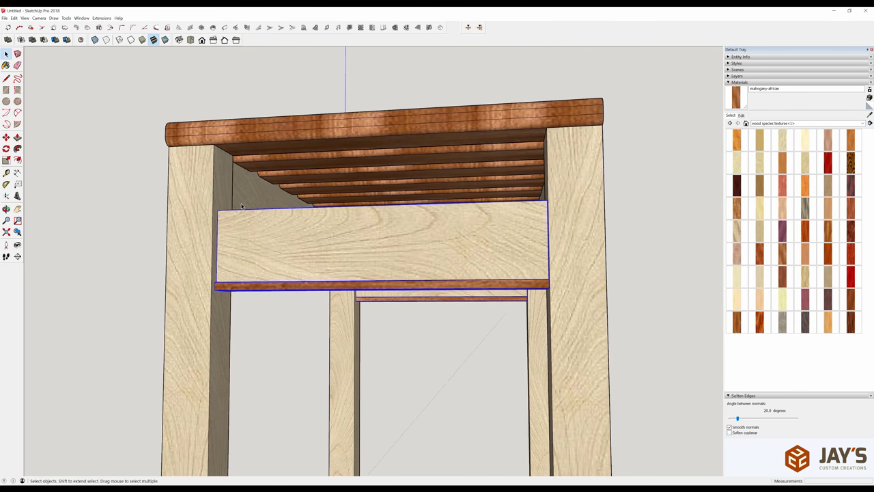
pyautogui.press('m')
pyautogui.click(218, 218)
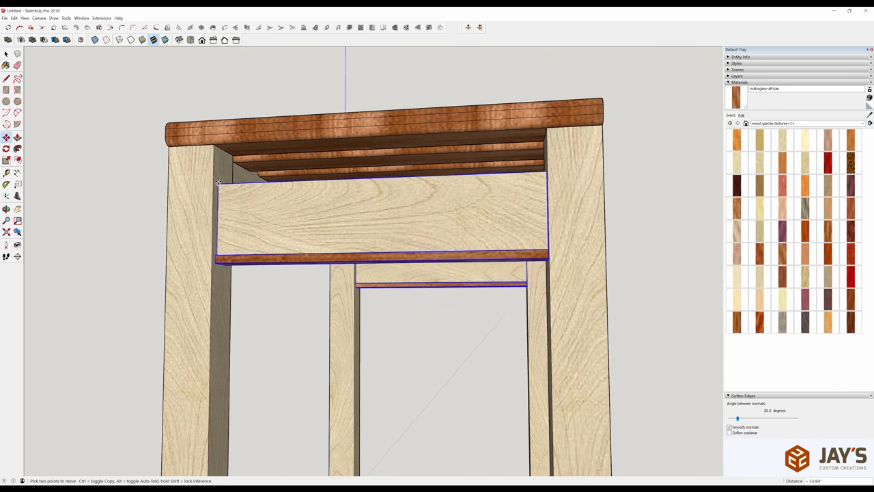
pyautogui.click(217, 146)
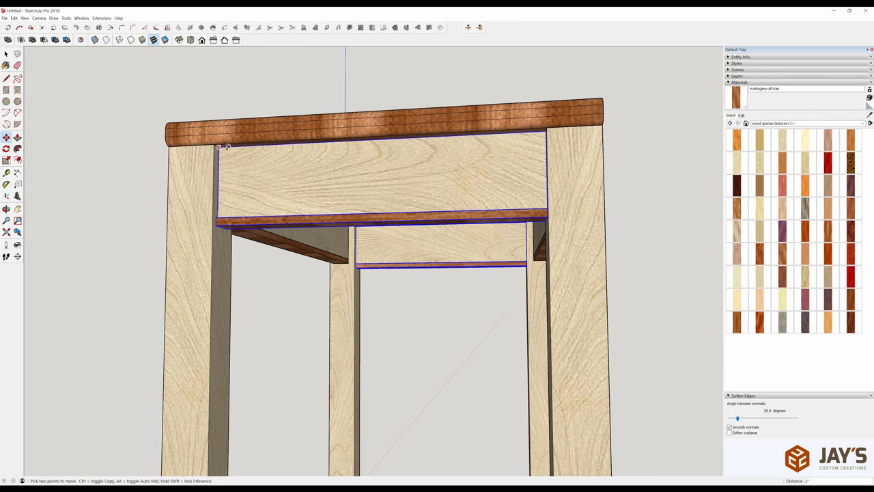
pyautogui.press('space')
# - Examine the gaps between the slats above the notched apron and open that apron component for editing
pyautogui.moveTo(209, 165); pyautogui.dragTo(400, 212, button='middle')
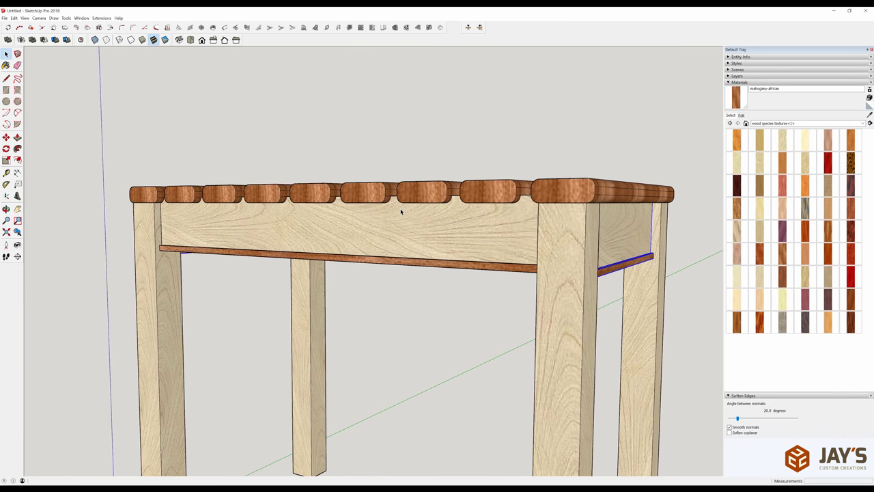
pyautogui.moveTo(508, 230); pyautogui.dragTo(540, 273, button='middle')
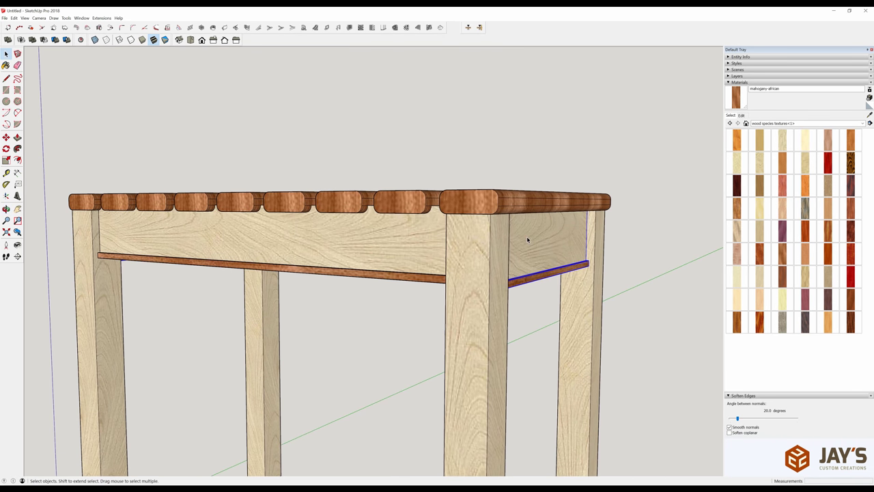
pyautogui.moveTo(424, 217); pyautogui.dragTo(444, 246, button='middle')
pyautogui.scroll(5, 444, 245)
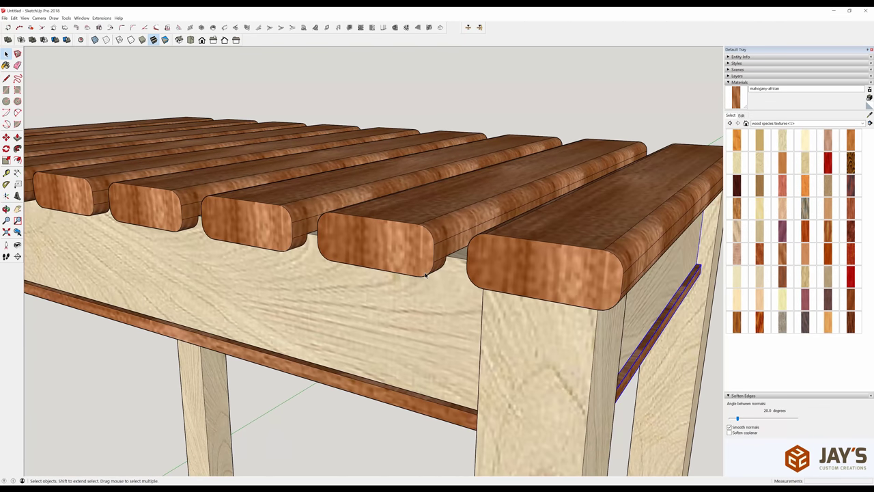
pyautogui.moveTo(504, 248); pyautogui.dragTo(436, 301, button='middle')
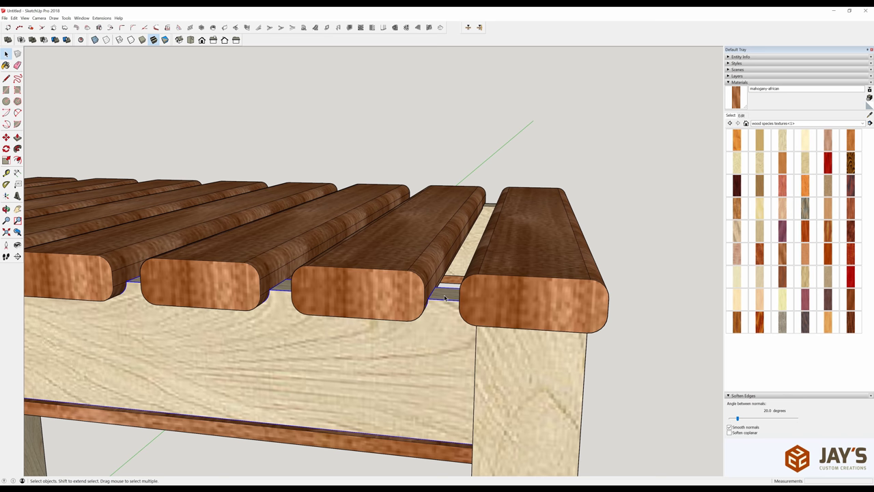
pyautogui.doubleClick(432, 356)
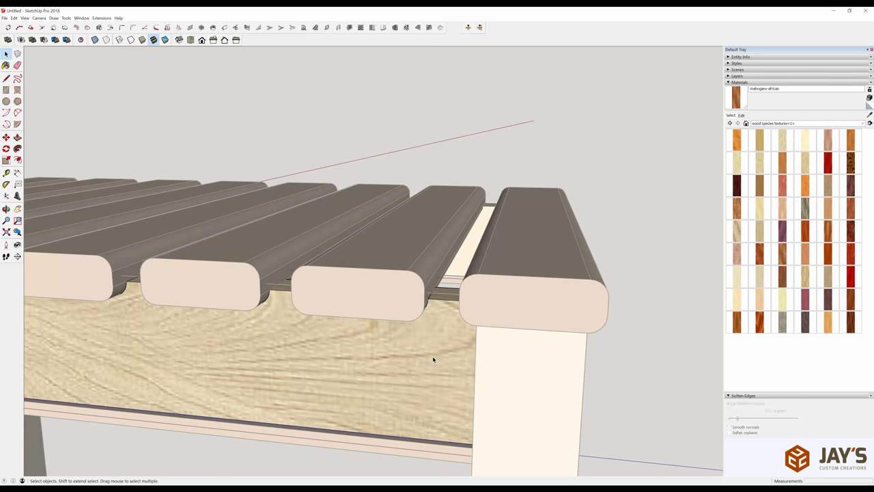
pyautogui.doubleClick(433, 357)
# - Draw a 1/4" high rectangular profile standing on the end edge of the apron's last tooth
pyautogui.moveTo(432, 357); pyautogui.dragTo(263, 297, button='middle')
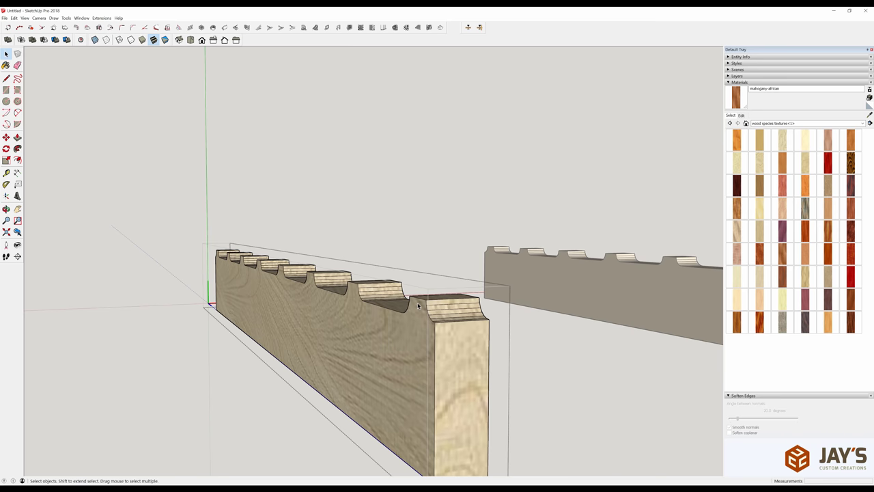
pyautogui.scroll(1, 419, 306)
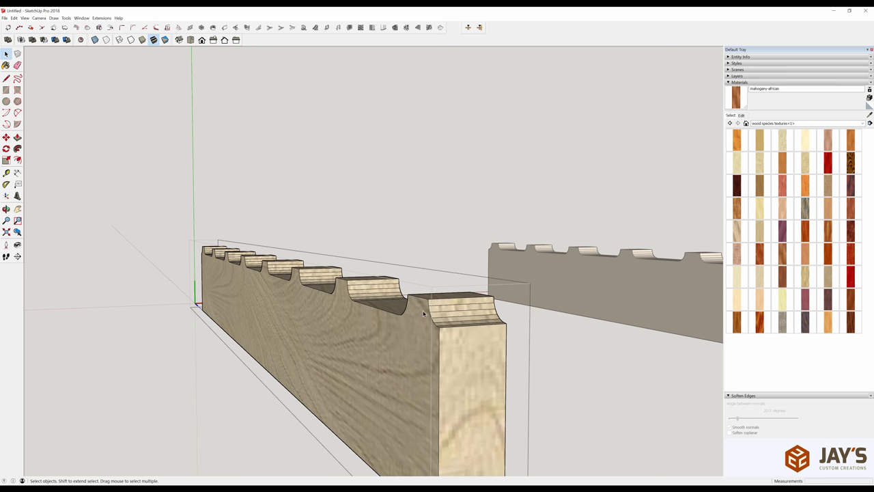
pyautogui.scroll(2, 424, 314)
pyautogui.scroll(1, 421, 300)
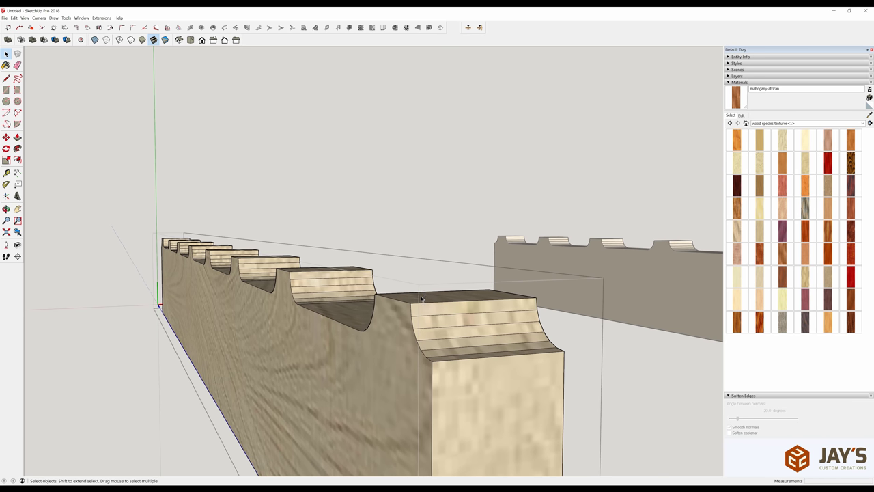
pyautogui.press('l')
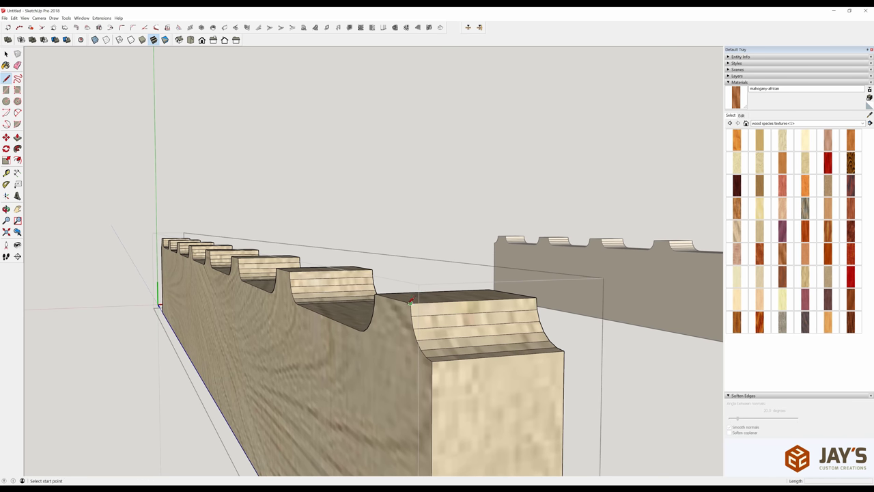
pyautogui.click(410, 303)
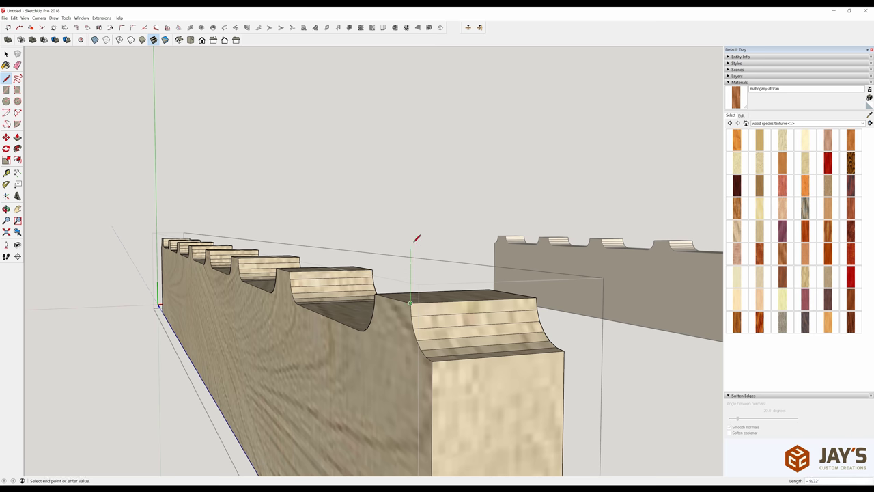
pyautogui.press('Return')
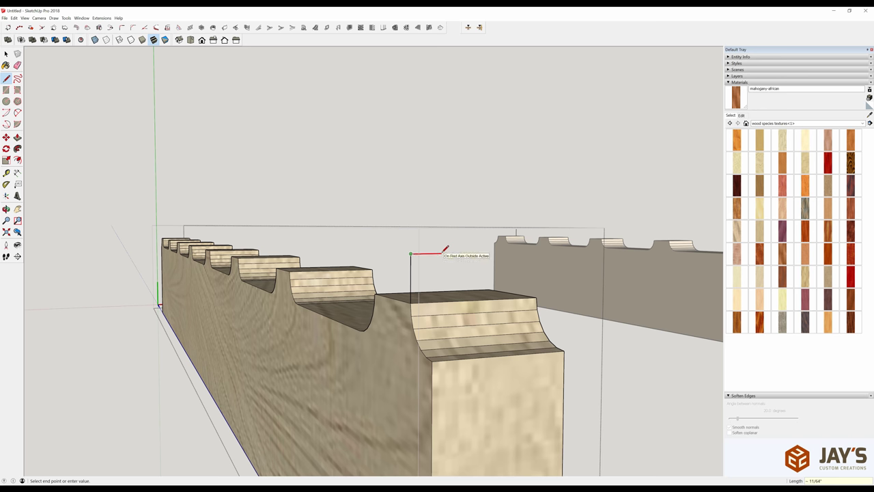
pyautogui.click(538, 298)
pyautogui.click(537, 298)
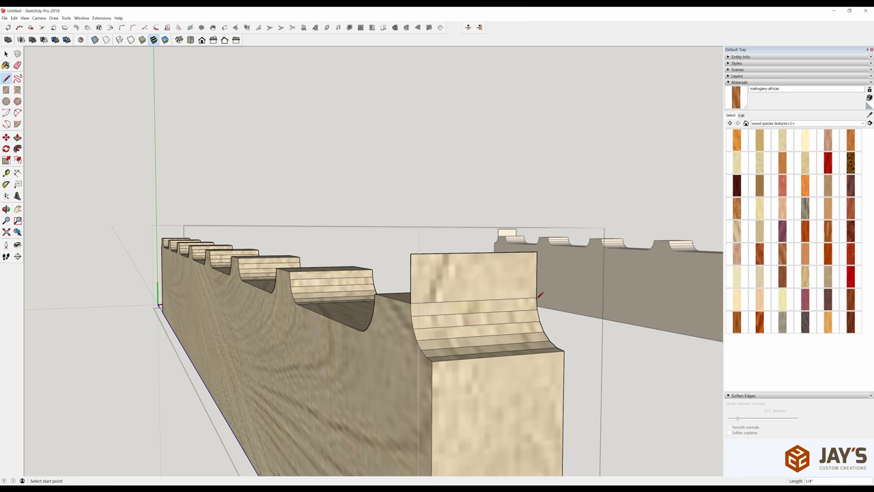
pyautogui.press('space')
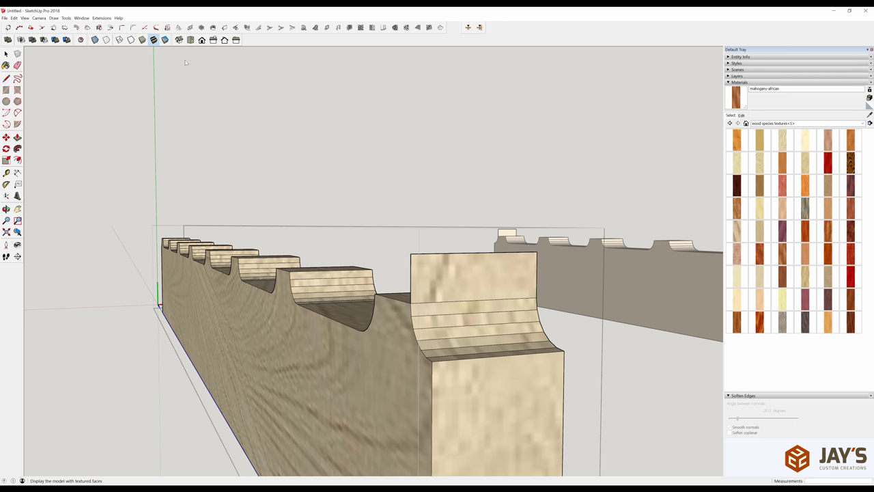
# - Round both upper corners of the tooth profile and Push/Pull it 1/2" across the tooth
pyautogui.click(425, 254)
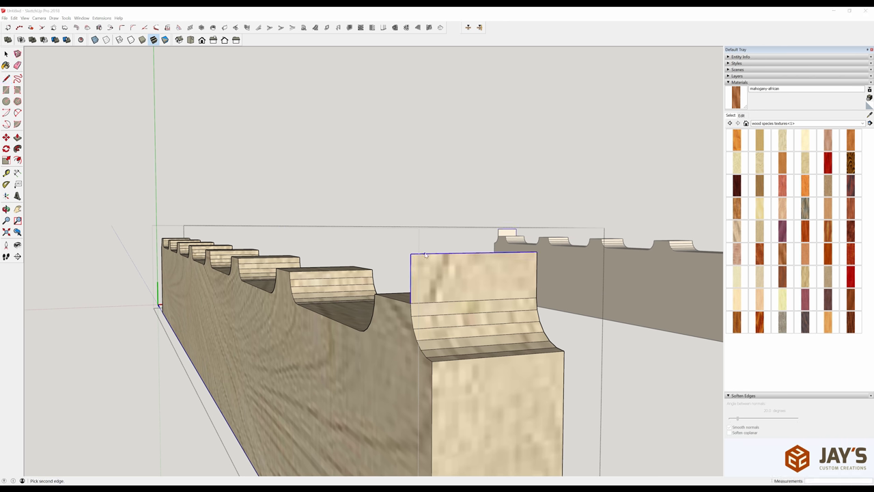
pyautogui.click(425, 255)
pyautogui.click(427, 254)
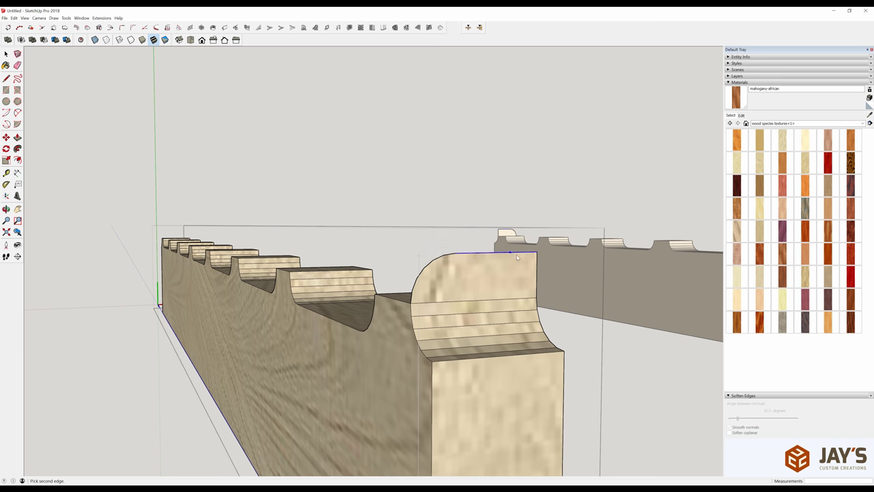
pyautogui.press('p')
pyautogui.click(452, 281)
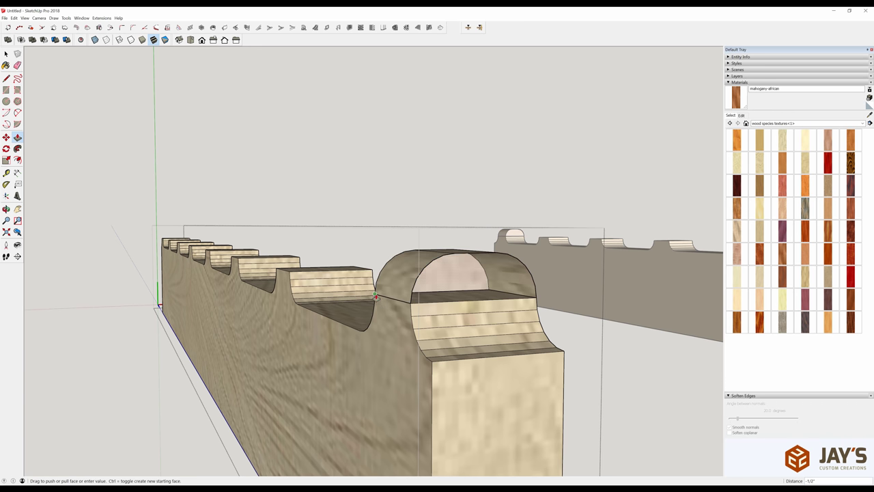
# - Close the rounded tooth's open end face with a line along its base and inspect its fit between the slats
pyautogui.press('l')
pyautogui.click(410, 302)
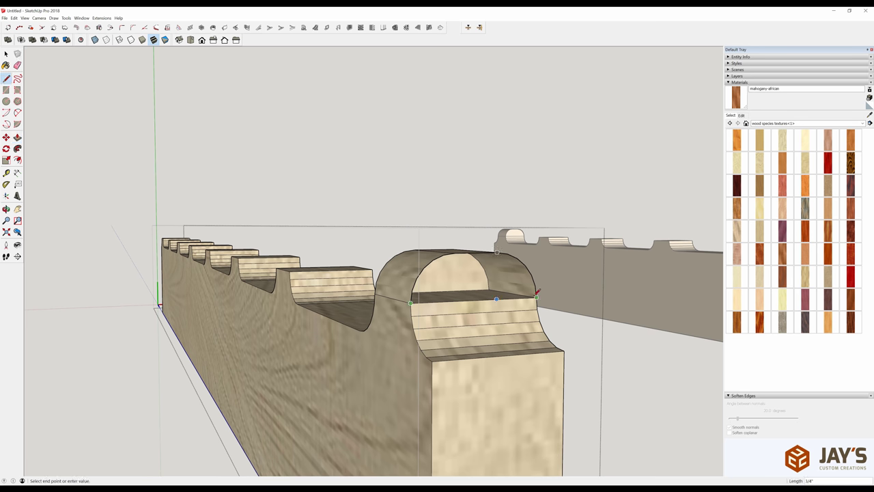
pyautogui.click(536, 297)
pyautogui.press('space')
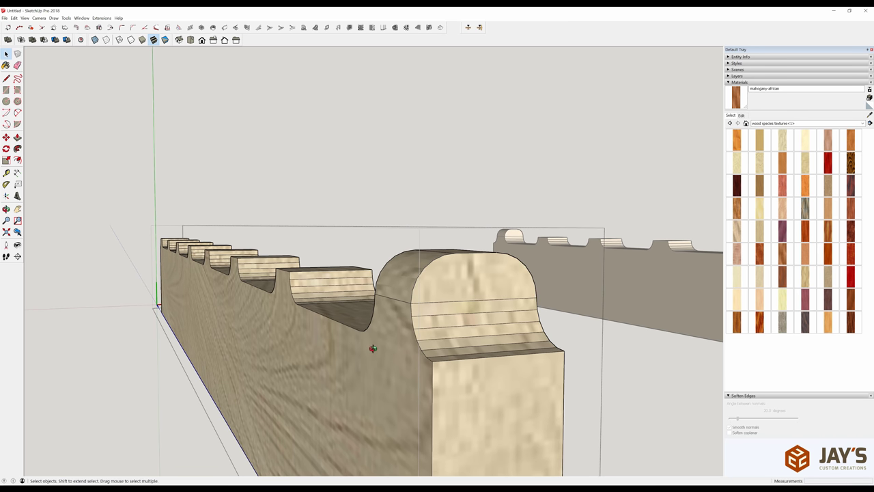
pyautogui.moveTo(371, 350); pyautogui.dragTo(487, 336, button='middle')
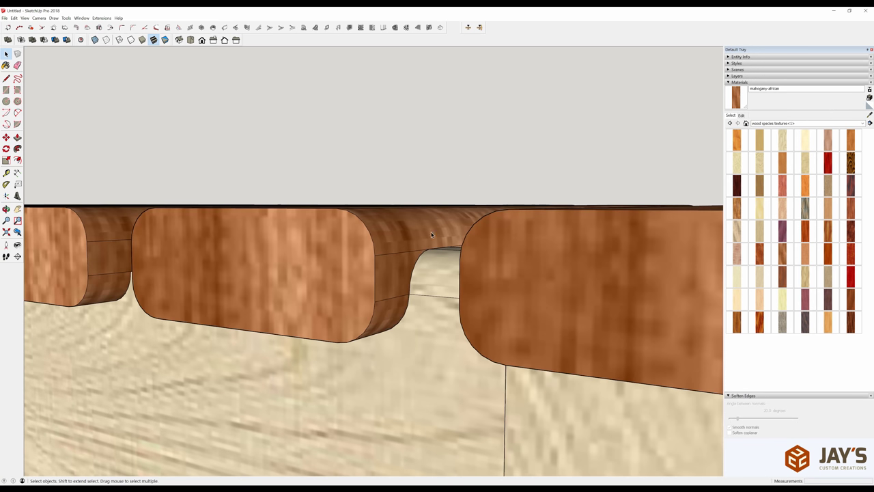
pyautogui.moveTo(546, 252); pyautogui.dragTo(366, 290, button='middle')
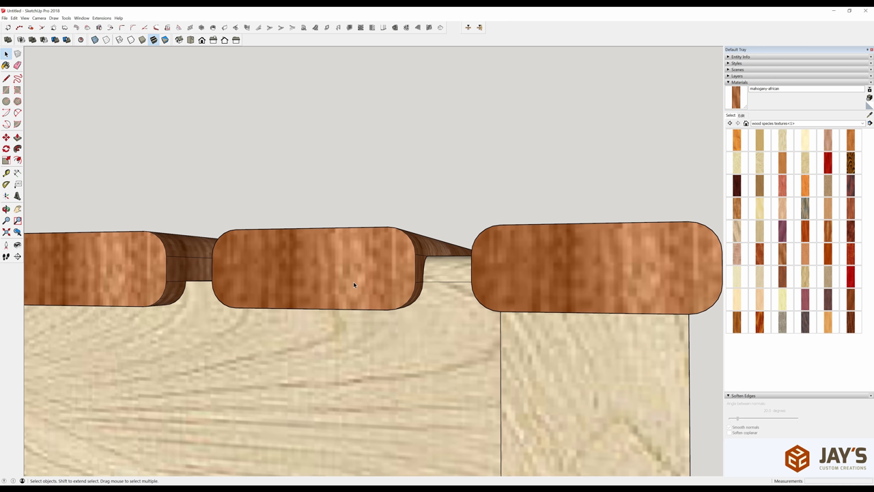
pyautogui.moveTo(428, 268)
pyautogui.mouseDown(button='middle')
pyautogui.moveTo(441, 262)
pyautogui.moveTo(373, 339)
pyautogui.moveTo(458, 246)
pyautogui.moveTo(574, 233)
pyautogui.moveTo(425, 314)
pyautogui.moveTo(430, 263)
pyautogui.mouseUp(button='middle')
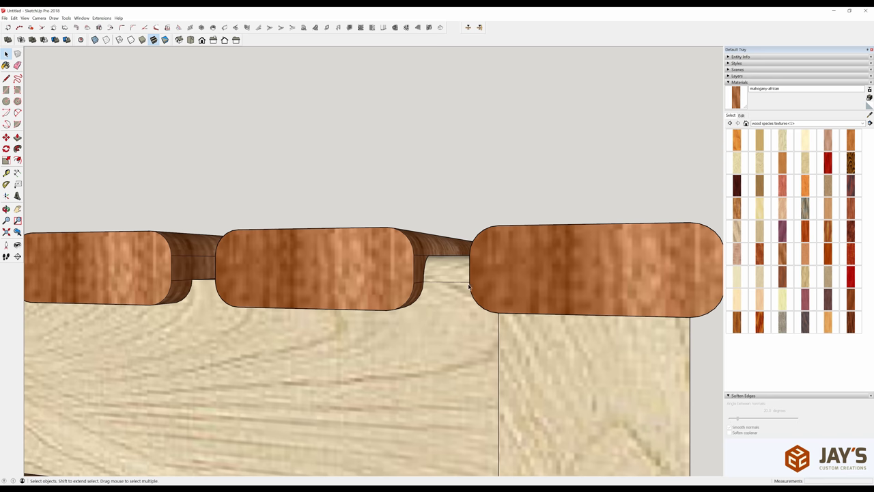
pyautogui.moveTo(332, 280)
pyautogui.mouseDown(button='middle')
pyautogui.moveTo(581, 269)
pyautogui.moveTo(371, 269)
pyautogui.moveTo(310, 294)
pyautogui.moveTo(326, 291)
pyautogui.mouseUp(button='middle')
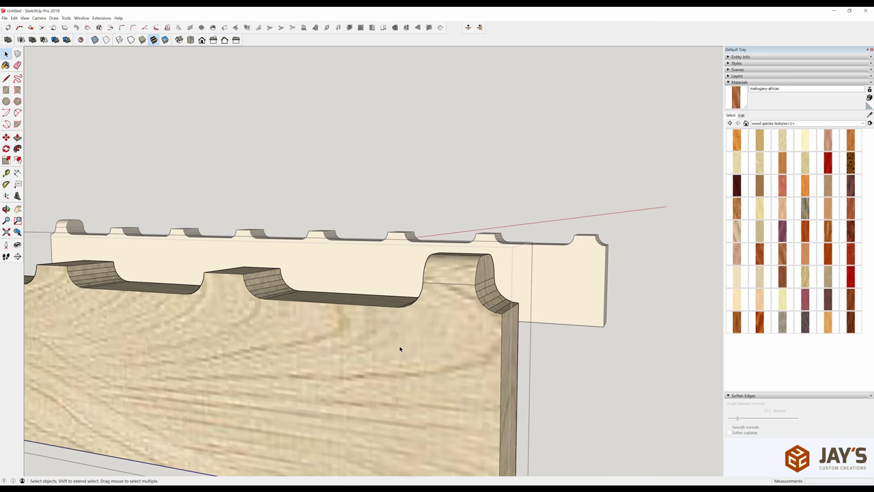
# - Select the rounded cap on the last tooth and copy it onto the neighbouring tooth
pyautogui.moveTo(400, 349); pyautogui.dragTo(547, 245, button='middle')
pyautogui.moveTo(285, 248); pyautogui.dragTo(451, 206, button='middle')
pyautogui.click(526, 235)
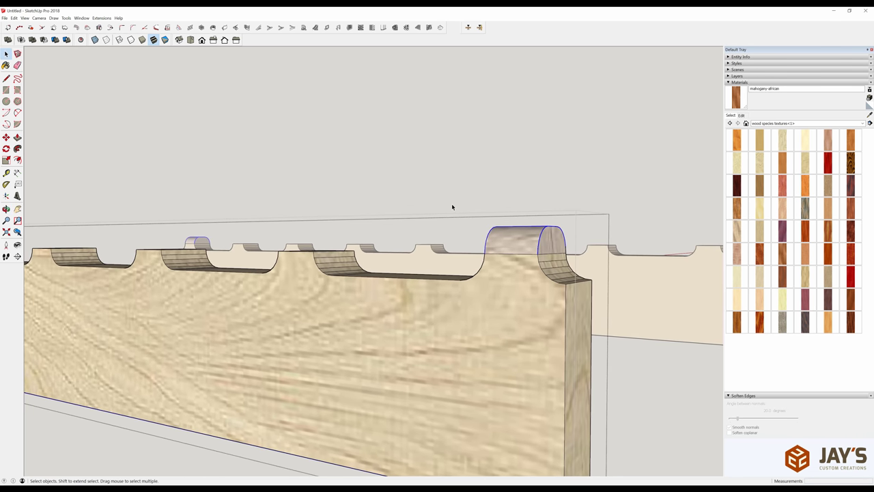
pyautogui.press('m')
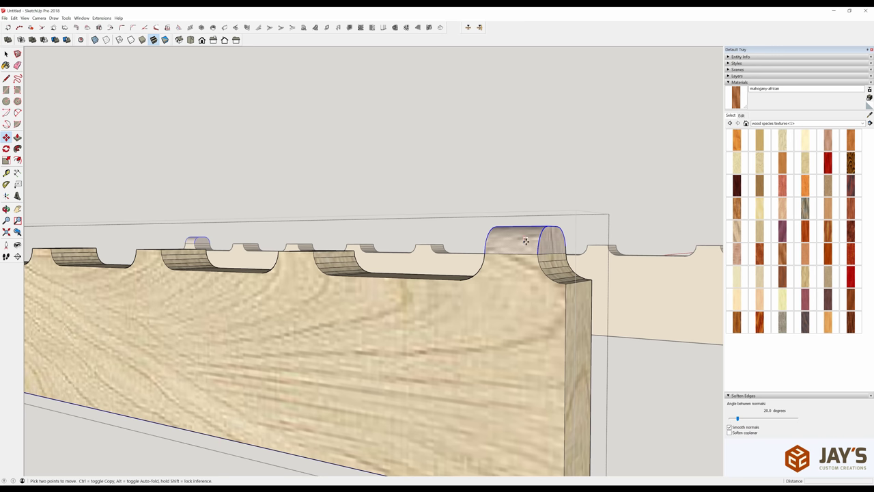
pyautogui.click(538, 255)
pyautogui.press('ctrl')
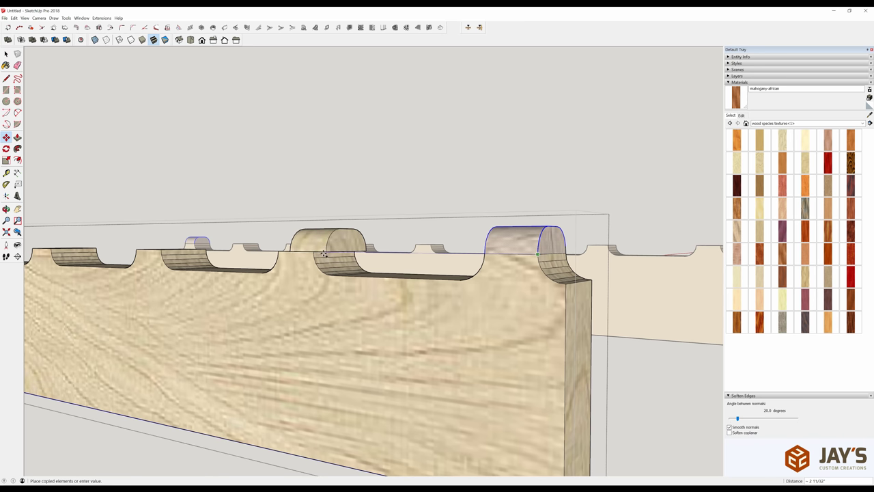
pyautogui.click(335, 255)
# - Multiply the copied cap along the notched apron as a linear array of 7 copies
pyautogui.moveTo(334, 255); pyautogui.dragTo(339, 268, button='middle')
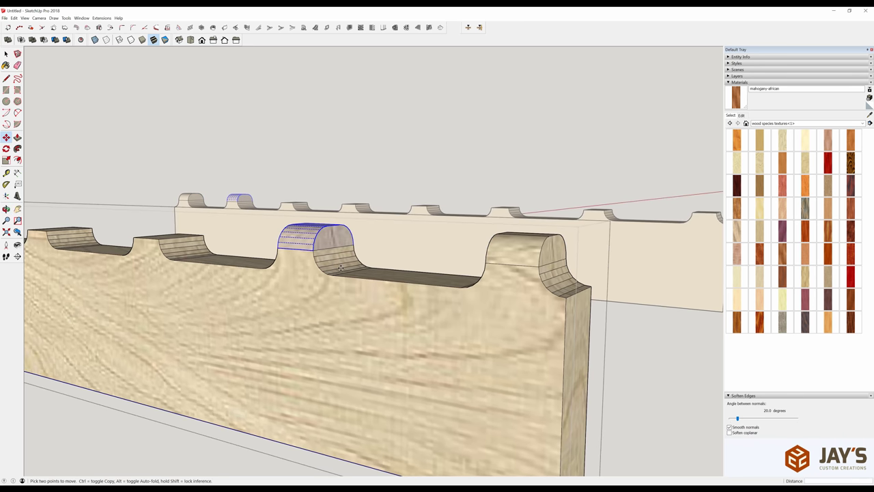
pyautogui.write('x6')
pyautogui.press('Return')
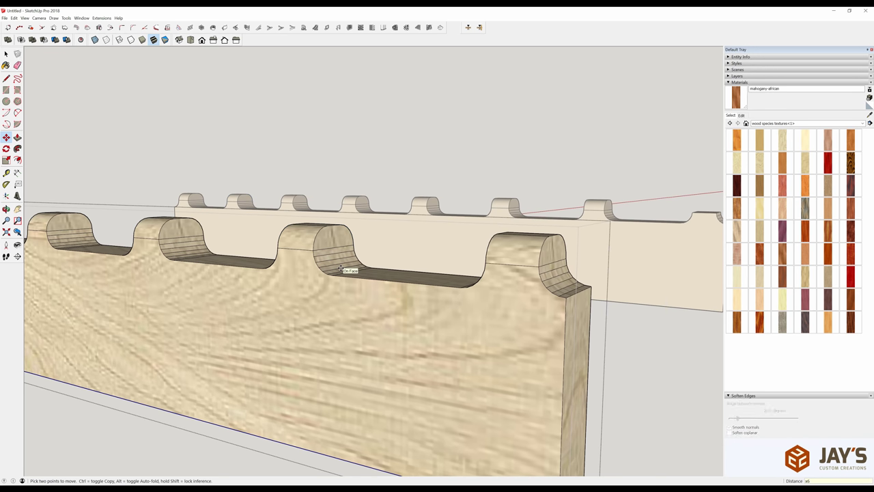
pyautogui.write('x7')
pyautogui.press('Return')
pyautogui.moveTo(380, 268); pyautogui.dragTo(606, 208, button='middle')
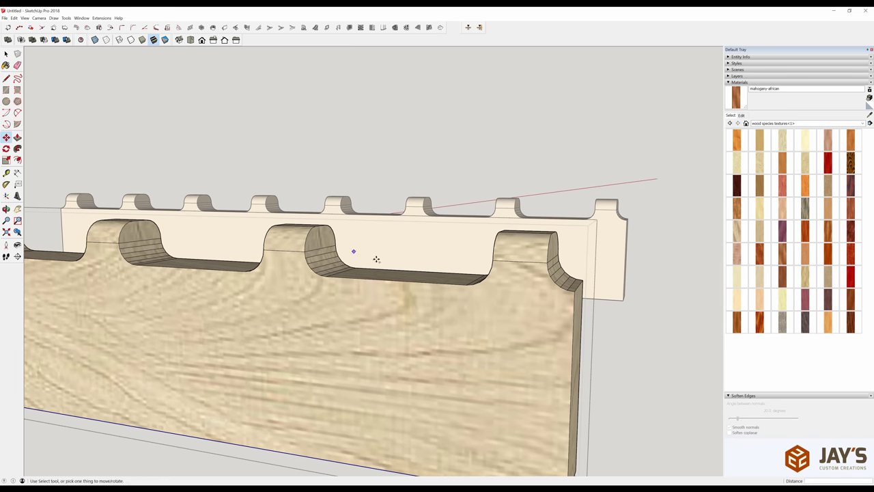
# - Offset a guide down from the top of the notched apron's last tooth to near the apron's bottom edge
pyautogui.press('space')
pyautogui.scroll(-6, 527, 275)
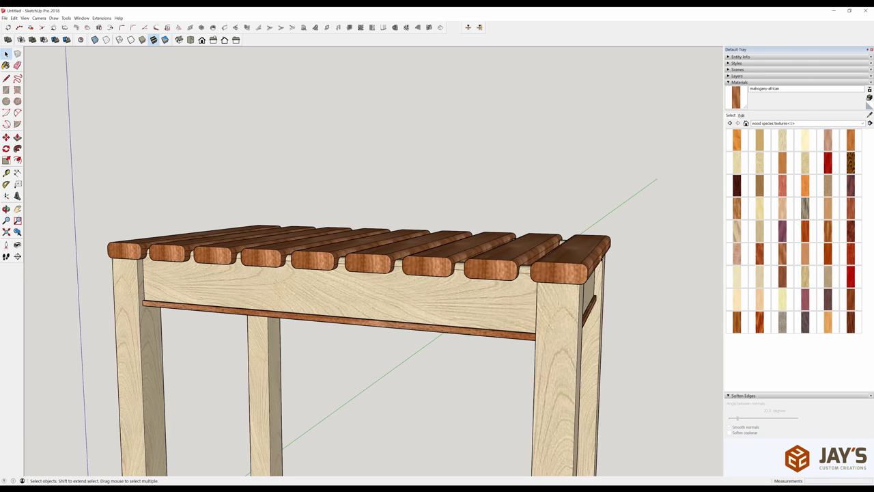
pyautogui.moveTo(492, 273); pyautogui.dragTo(483, 237, button='middle')
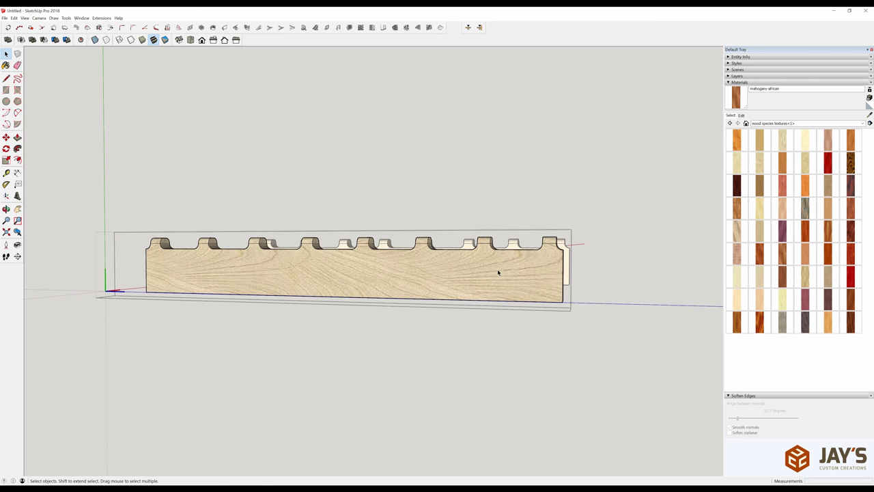
pyautogui.moveTo(497, 268); pyautogui.dragTo(426, 266, button='middle')
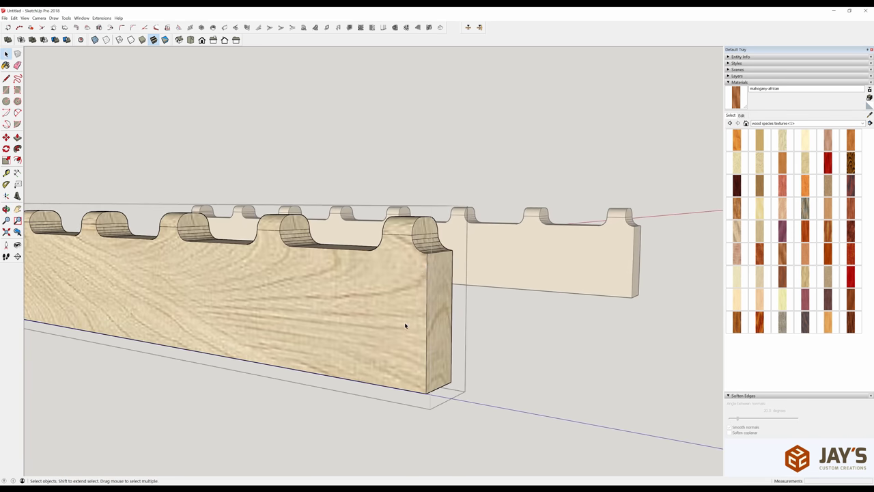
pyautogui.moveTo(405, 326); pyautogui.dragTo(410, 375, button='middle')
pyautogui.press('t')
pyautogui.click(409, 256)
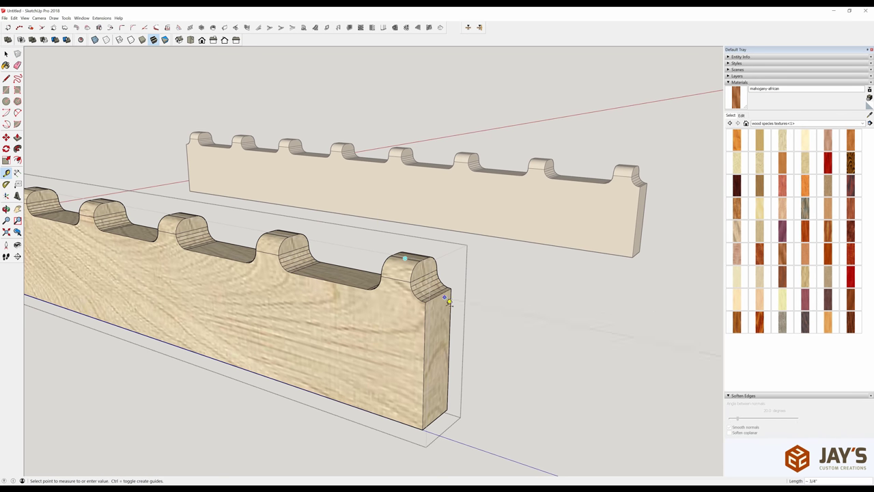
pyautogui.click(401, 449)
pyautogui.scroll(5, 402, 375)
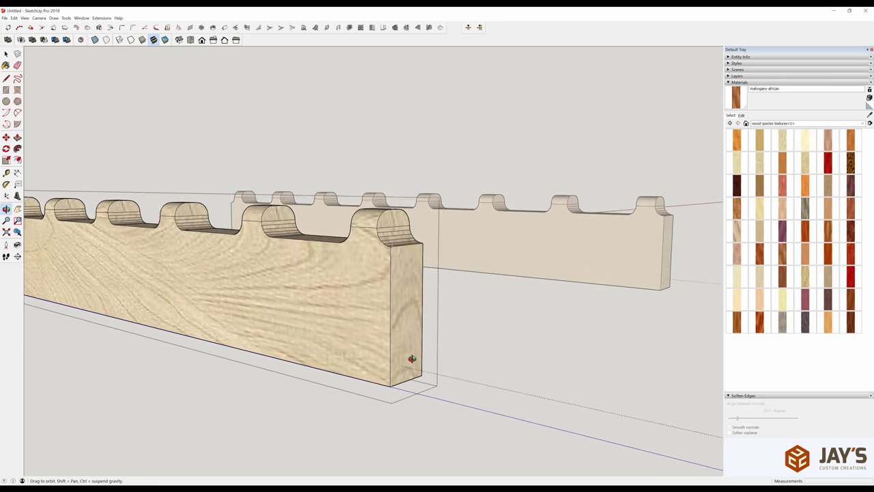
# - Push/Pull the notched apron's bottom face up to the guide
pyautogui.keyDown('shift'); pyautogui.moveTo(402, 376); pyautogui.dragTo(337, 228, button='middle'); pyautogui.keyUp('shift')
pyautogui.press('p')
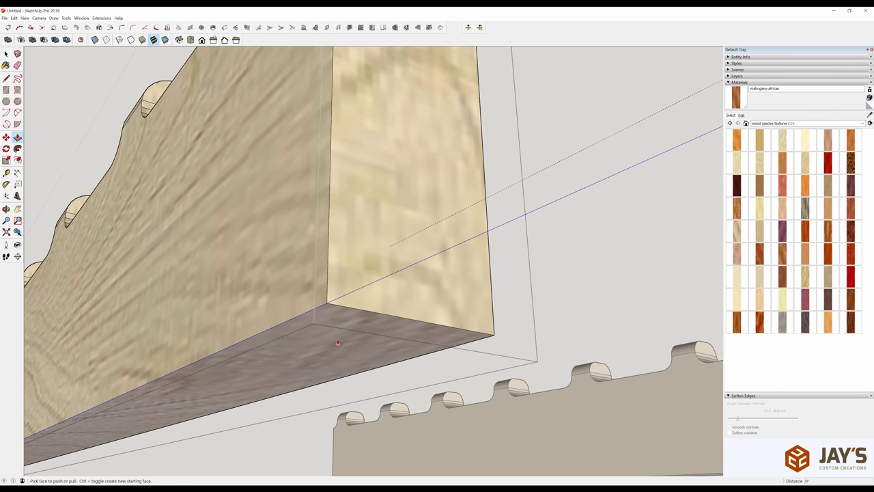
pyautogui.moveTo(338, 343); pyautogui.dragTo(388, 249)
pyautogui.press('space')
pyautogui.moveTo(550, 142); pyautogui.dragTo(455, 256, button='middle')
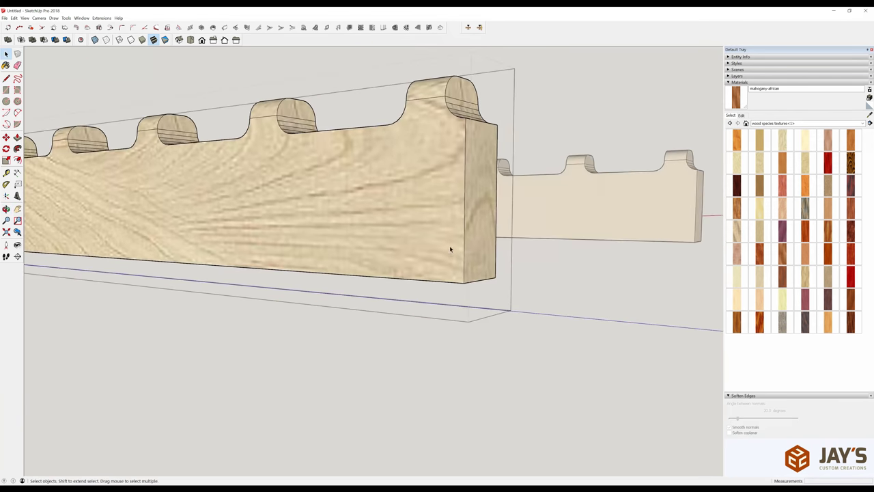
pyautogui.moveTo(448, 63); pyautogui.dragTo(448, 179, button='middle')
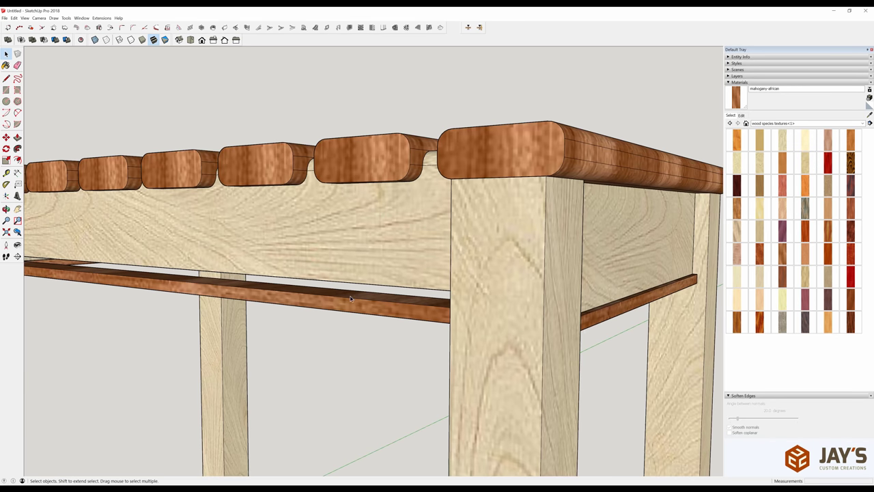
# - Move the mahogany trim strip below the notched apron up 1/4" against the apron's underside
pyautogui.click(350, 299)
pyautogui.moveTo(351, 298); pyautogui.dragTo(554, 304, button='middle')
pyautogui.press('m')
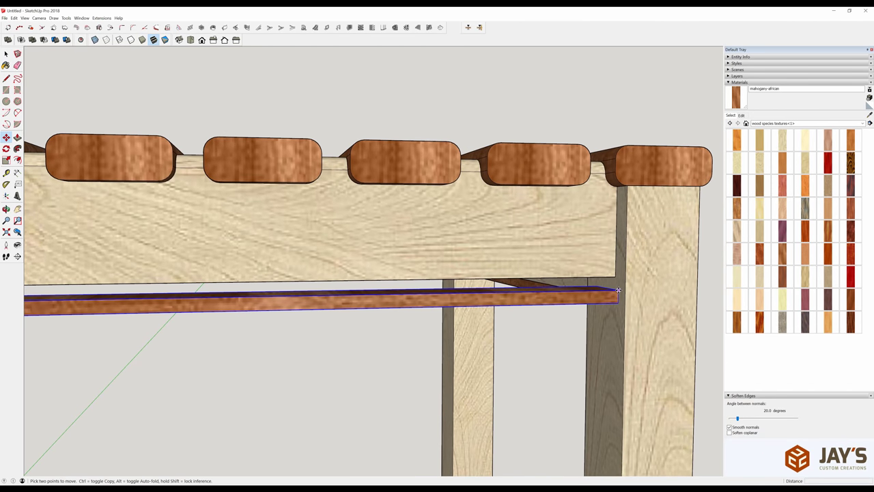
pyautogui.click(617, 288)
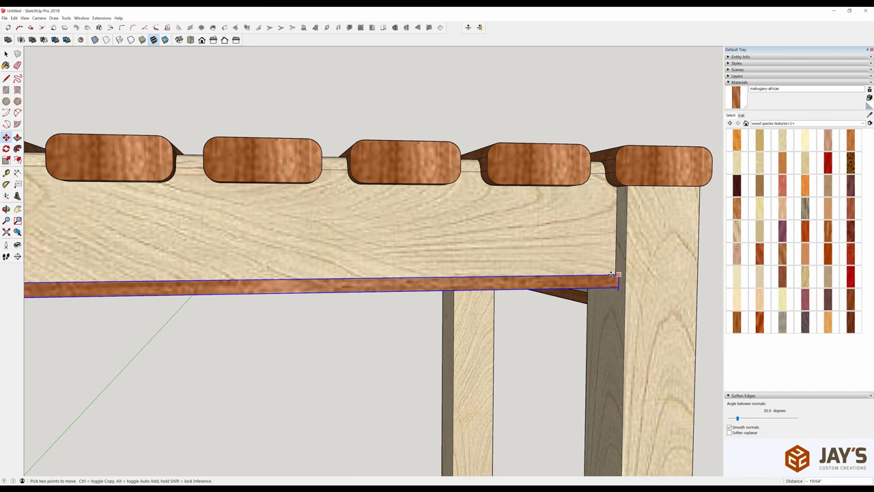
pyautogui.click(617, 278)
pyautogui.moveTo(616, 278); pyautogui.dragTo(609, 341, button='middle')
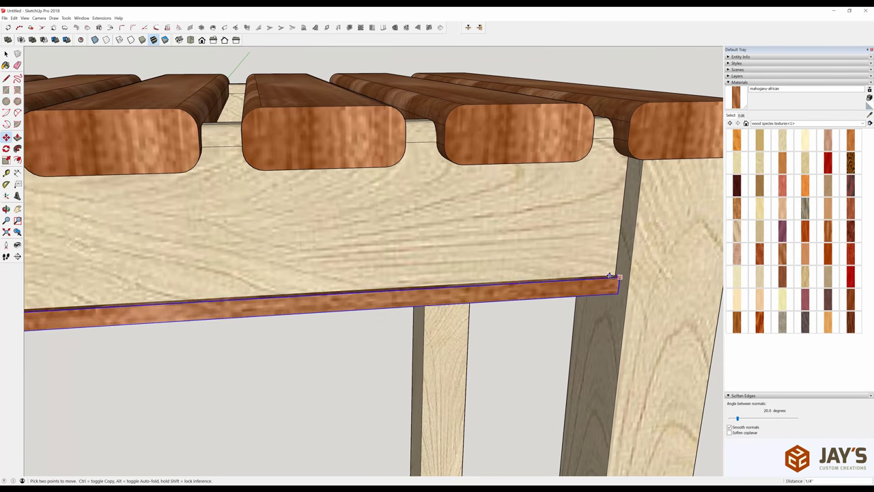
pyautogui.press('space')
# - Push/Pull the bottom face of the plain side apron level with the notched apron's bottom edge
pyautogui.scroll(-5, 590, 310)
pyautogui.moveTo(590, 310); pyautogui.dragTo(355, 213, button='middle')
pyautogui.moveTo(393, 160); pyautogui.dragTo(376, 224, button='middle')
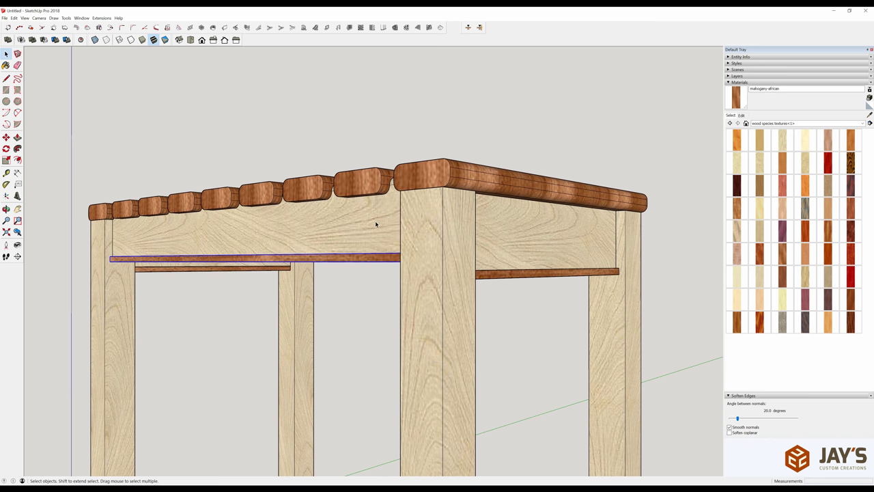
pyautogui.doubleClick(516, 228)
pyautogui.moveTo(505, 226); pyautogui.dragTo(441, 250, button='middle')
pyautogui.press('p')
pyautogui.click(459, 254)
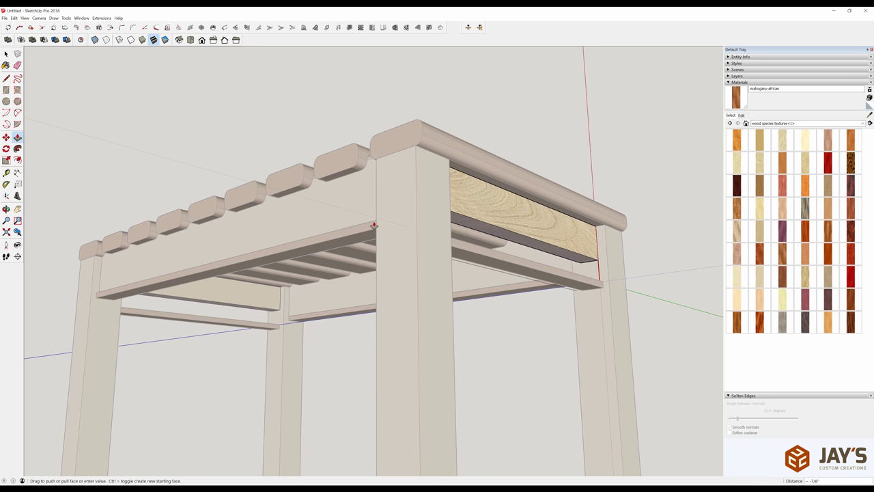
pyautogui.click(374, 224)
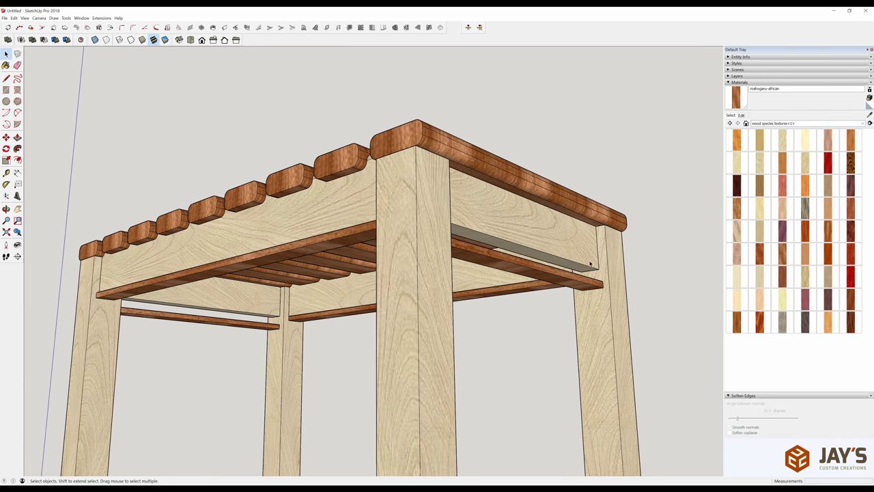
# - Move both trim strips below the plain side aprons up 1/2" against the aprons' undersides
pyautogui.click(554, 276)
pyautogui.keyDown('shift'); pyautogui.click(267, 326); pyautogui.keyUp('shift')
pyautogui.press('m')
pyautogui.scroll(3, 282, 320)
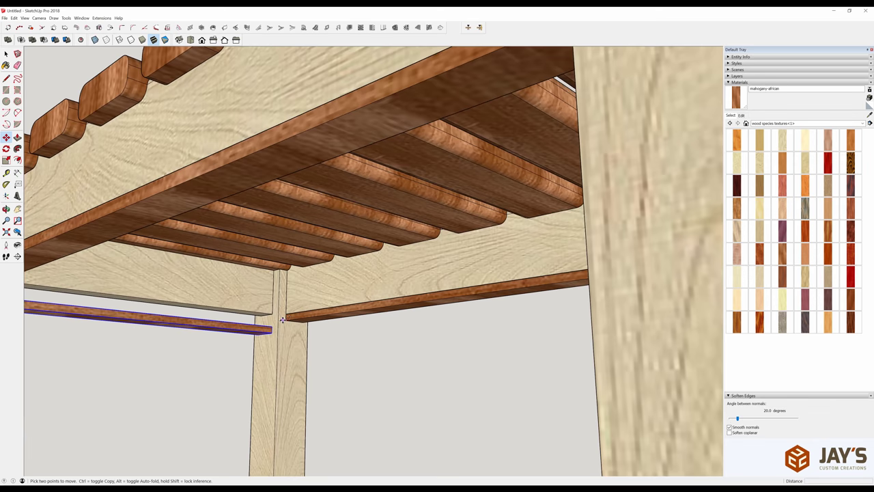
pyautogui.scroll(2, 282, 319)
pyautogui.click(266, 328)
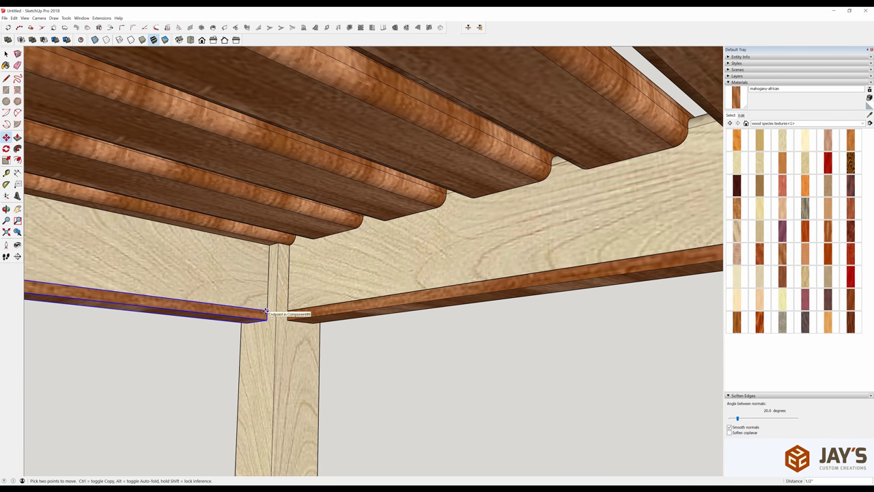
pyautogui.click(266, 312)
pyautogui.scroll(-10, 275, 306)
pyautogui.moveTo(390, 197); pyautogui.dragTo(536, 321, button='middle')
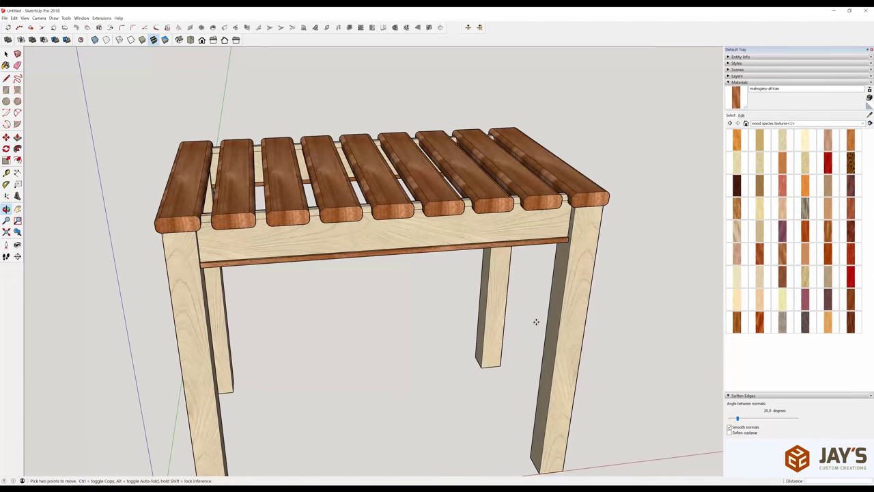
pyautogui.scroll(-3, 412, 332)
pyautogui.moveTo(412, 332); pyautogui.dragTo(521, 220, button='middle')
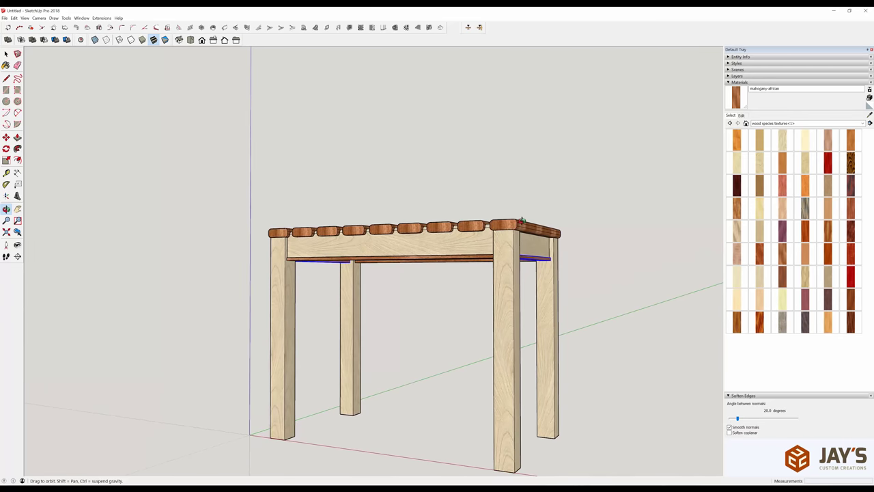
pyautogui.press('space')
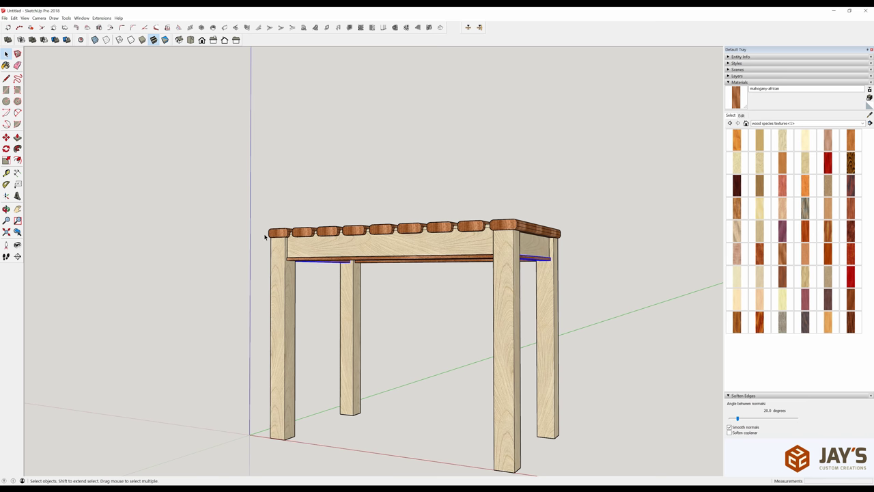
# - Hide the end slat above the front leg to expose the top of the leg and the apron ends
pyautogui.click(515, 229)
pyautogui.moveTo(509, 227); pyautogui.dragTo(505, 286, button='middle')
pyautogui.scroll(6, 551, 268)
pyautogui.scroll(8, 354, 344)
pyautogui.moveTo(354, 345)
pyautogui.mouseDown(button='middle')
pyautogui.moveTo(362, 293)
pyautogui.moveTo(357, 308)
pyautogui.mouseUp(button='middle')
# - Create a 45-degree Protractor guide across the leg top from its inside corner
pyautogui.press('l')
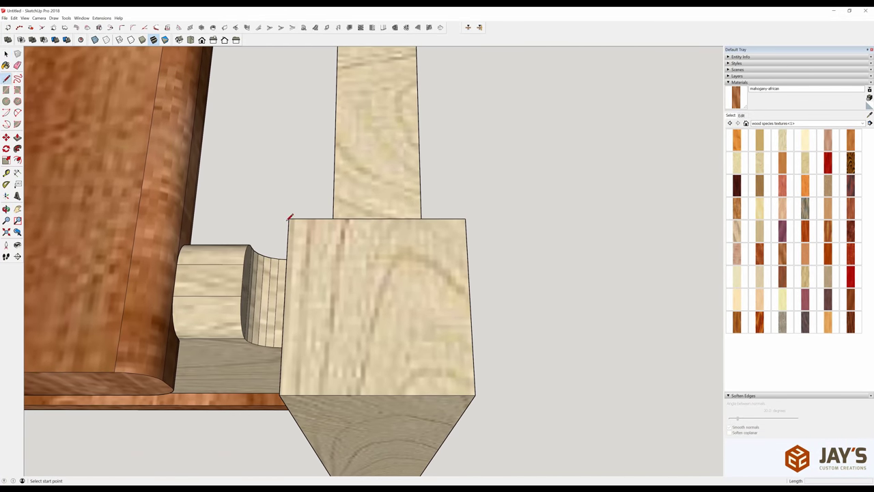
pyautogui.click(6, 185)
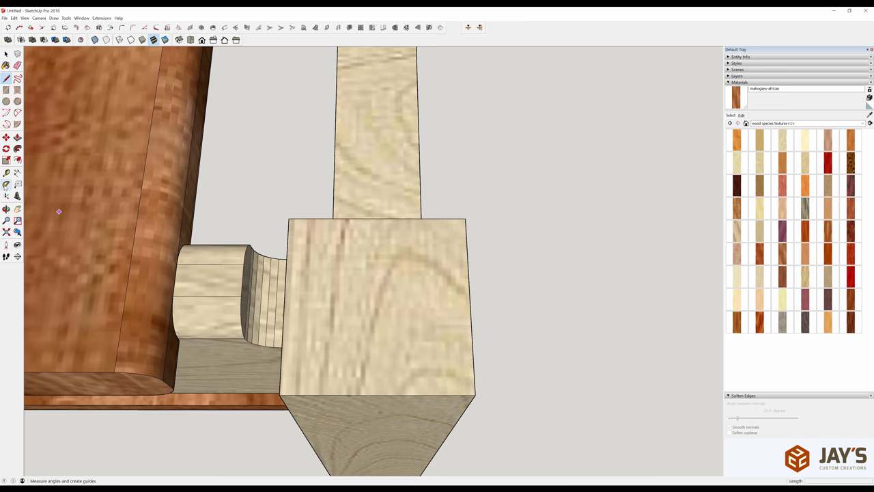
pyautogui.click(289, 219)
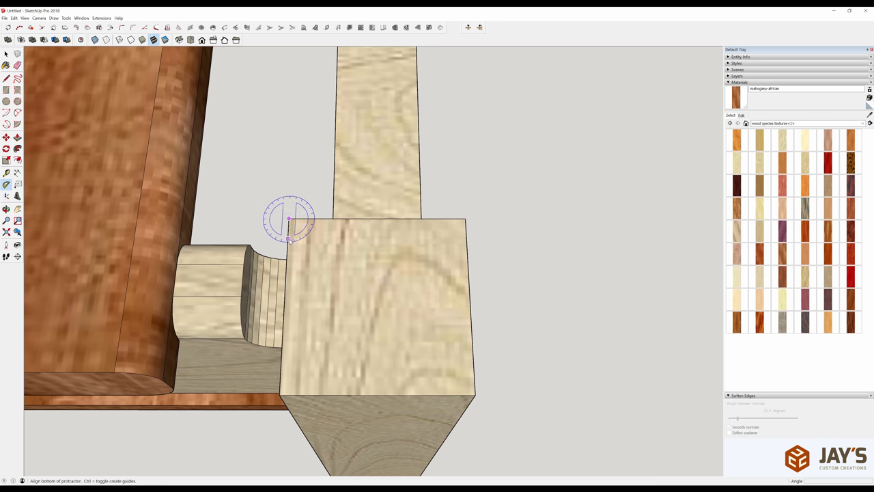
pyautogui.click(288, 239)
pyautogui.write('45')
pyautogui.press('Return')
pyautogui.press('space')
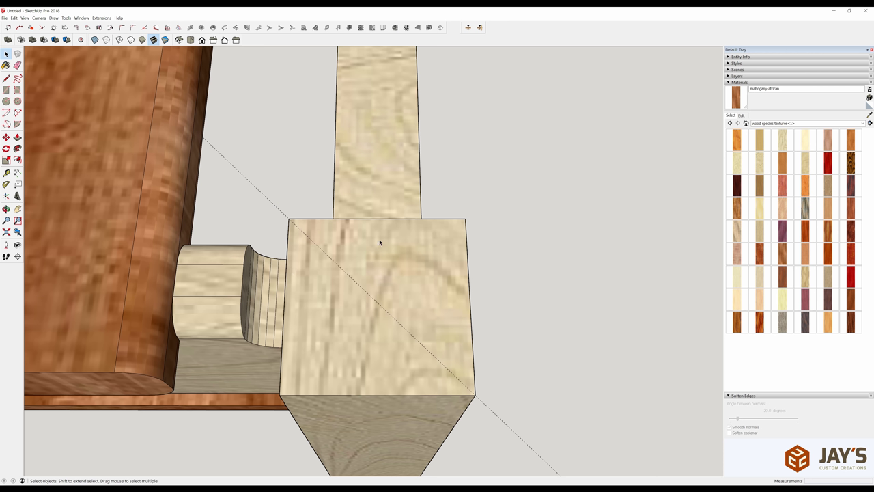
pyautogui.press('l')
pyautogui.click(287, 275)
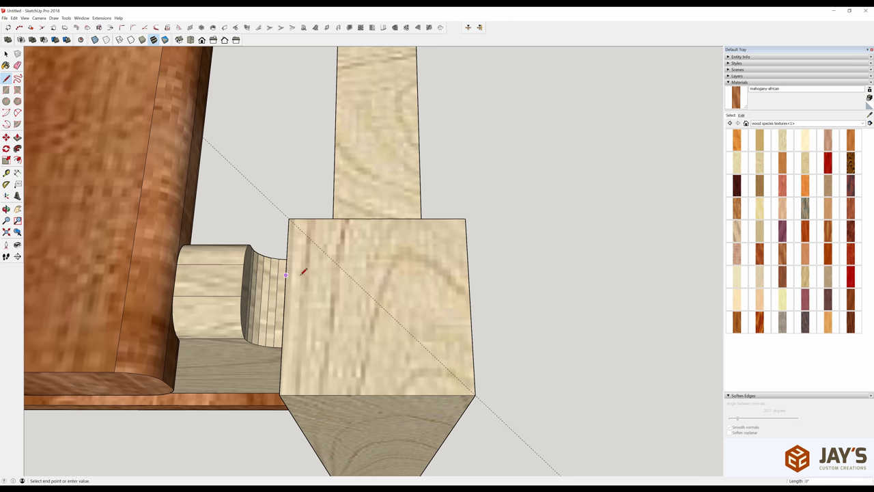
pyautogui.click(372, 275)
pyautogui.click(373, 332)
pyautogui.click(283, 332)
pyautogui.press('space')
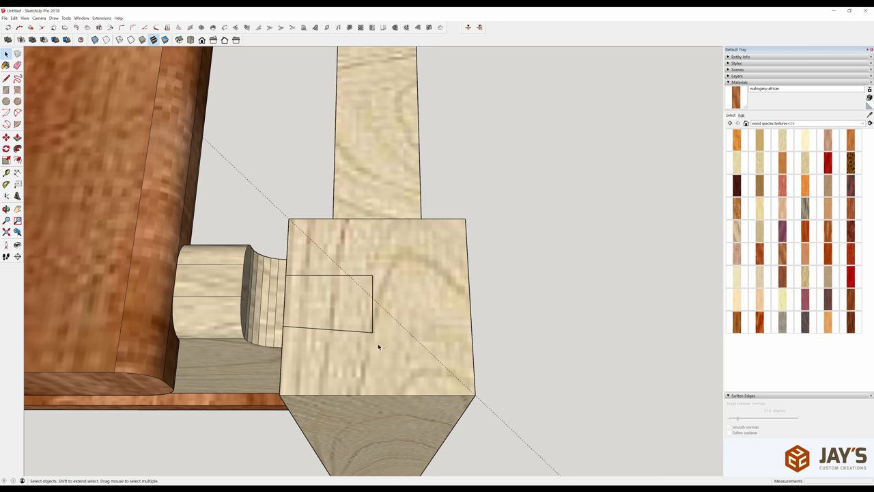
pyautogui.hotkey('ctrl', 'z')
pyautogui.hotkey('ctrl', 'z')
pyautogui.hotkey('ctrl', 'z')
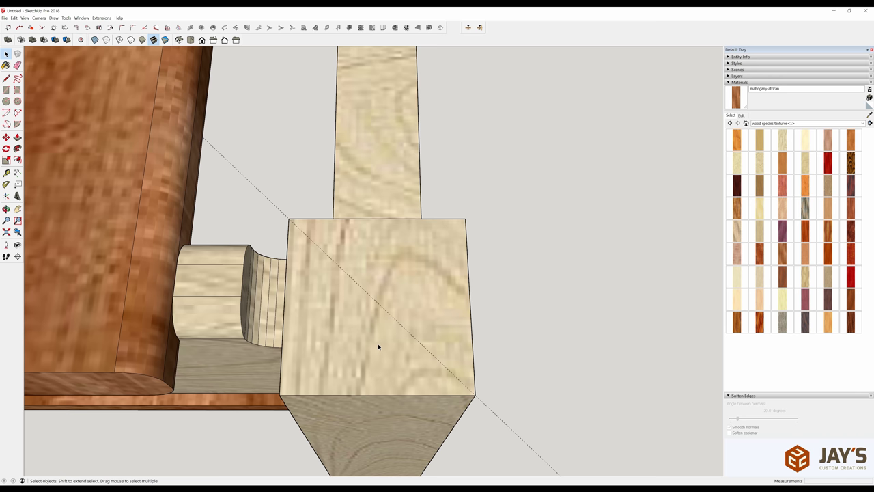
# - Add a guide parallel to the leg top's edge facing the notched apron and a perpendicular centre guide offset 3/4"
pyautogui.press('t')
pyautogui.click(285, 288)
pyautogui.click(332, 289)
pyautogui.click(382, 218)
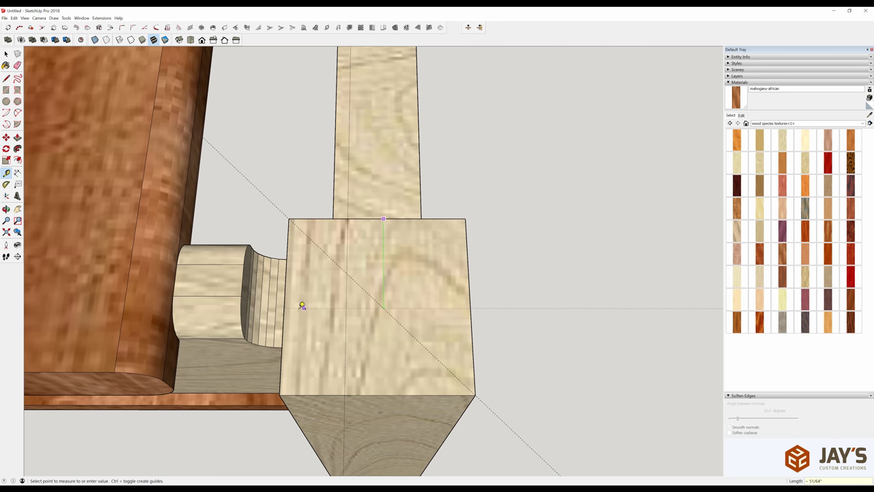
pyautogui.click(287, 301)
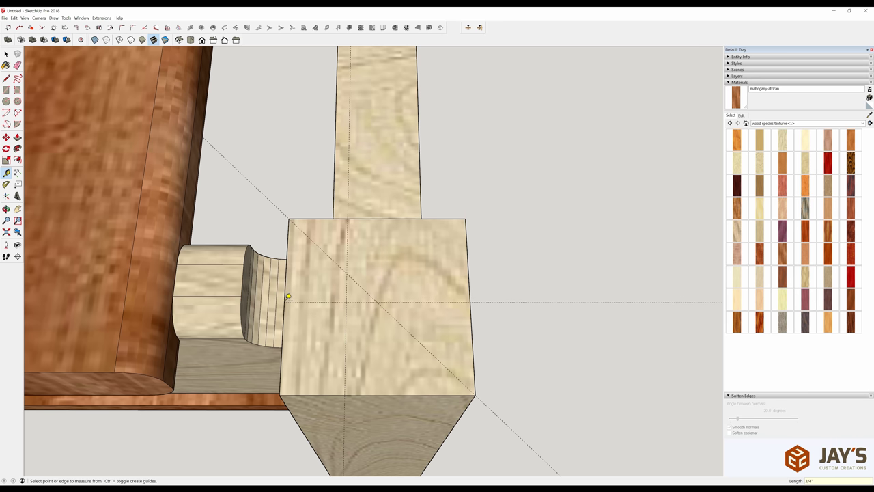
# - Offset guides 0.25" to each side of the leg top's centre guide
pyautogui.click(313, 301)
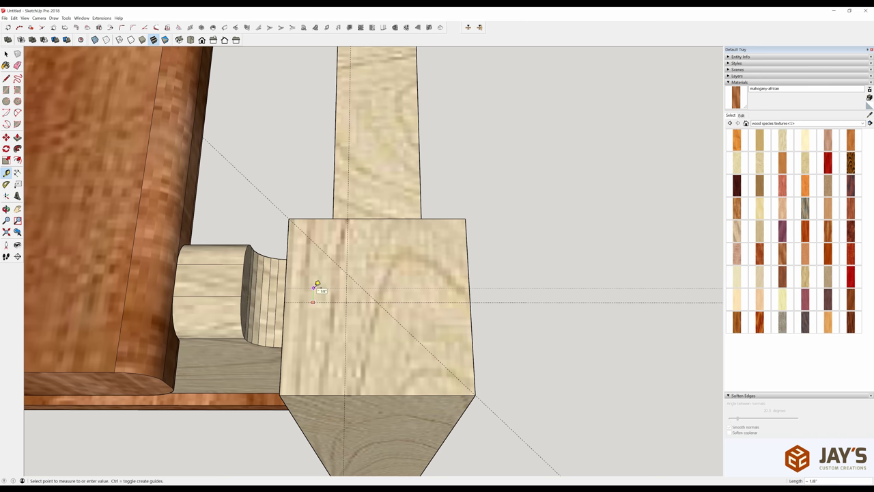
pyautogui.write('.25')
pyautogui.press('Return')
pyautogui.click(318, 303)
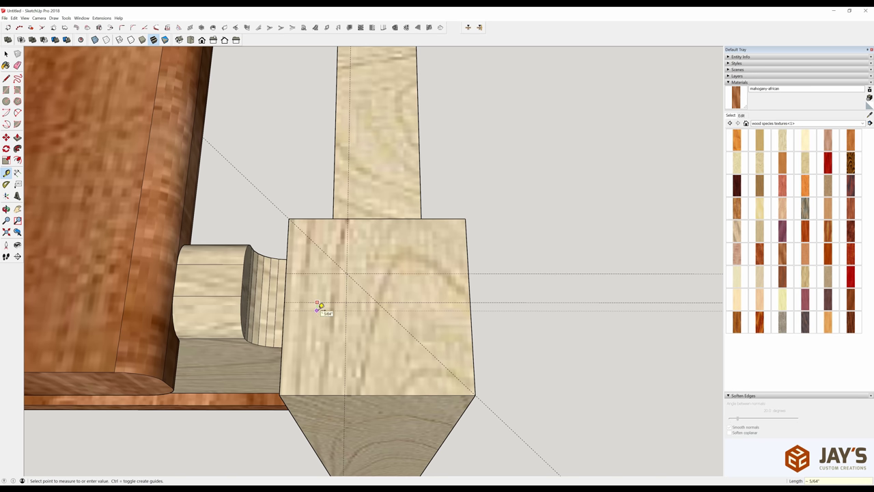
pyautogui.write('.25')
pyautogui.press('Return')
pyautogui.press('l')
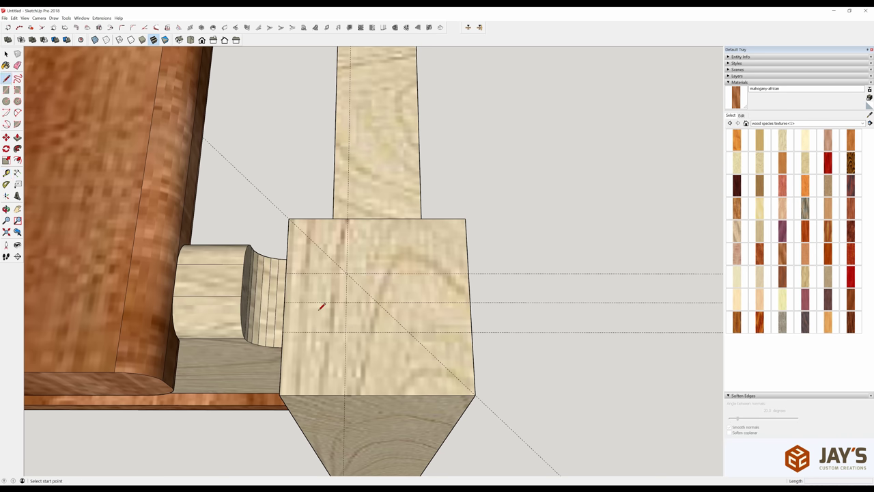
pyautogui.scroll(6, 349, 277)
pyautogui.scroll(-6, 350, 278)
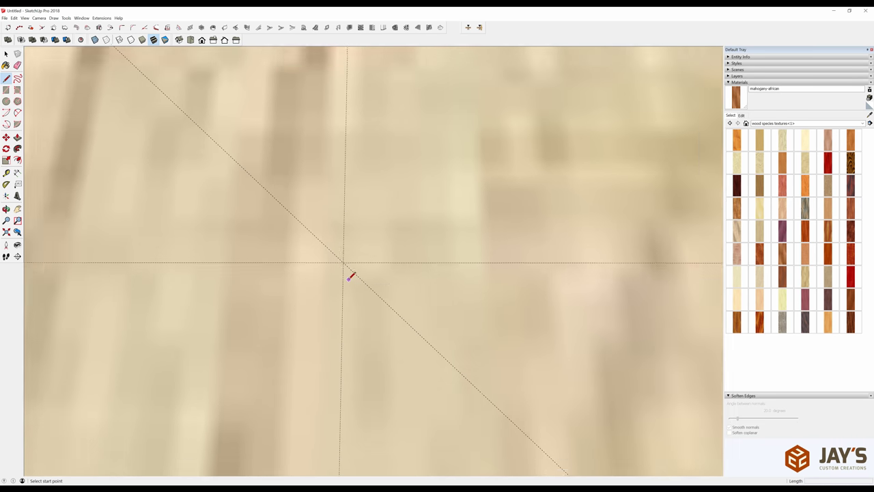
pyautogui.scroll(4, 350, 278)
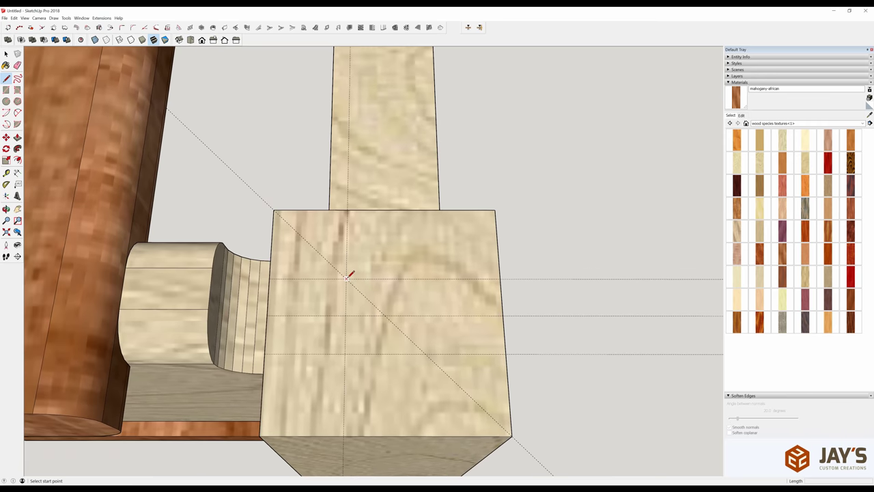
pyautogui.press('space')
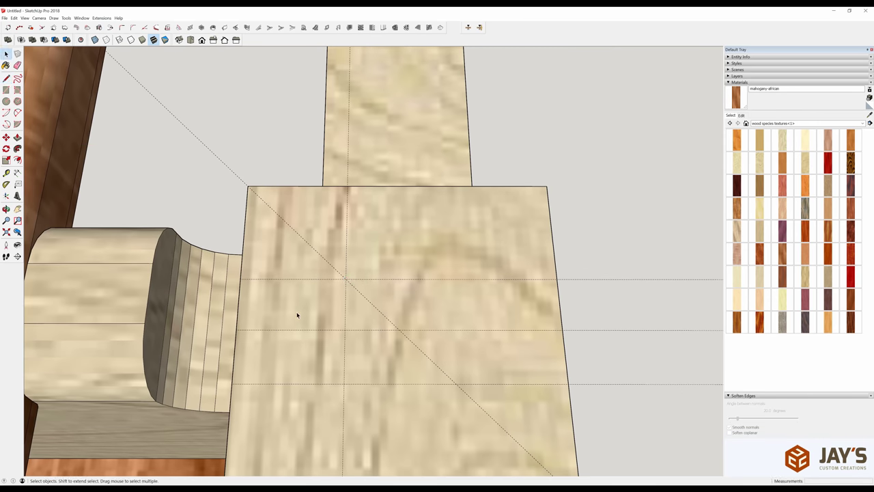
# - Add a guide 7/16" in from the leg top's edge at the notched apron and delete the older parallel guide beside it
pyautogui.press('t')
pyautogui.click(238, 312)
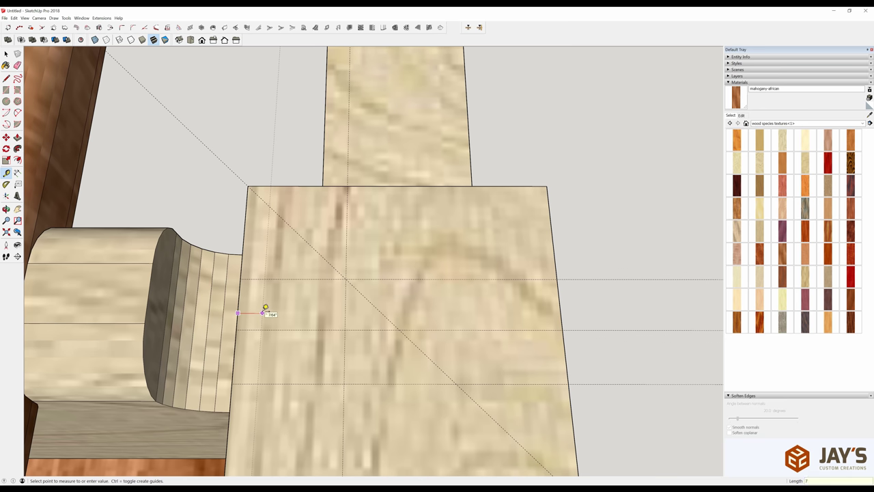
pyautogui.write('16')
pyautogui.press('Return')
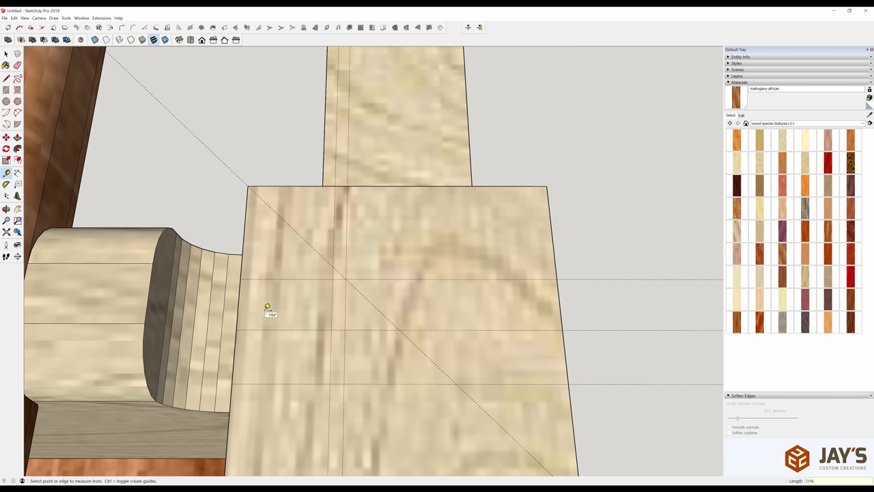
pyautogui.press('space')
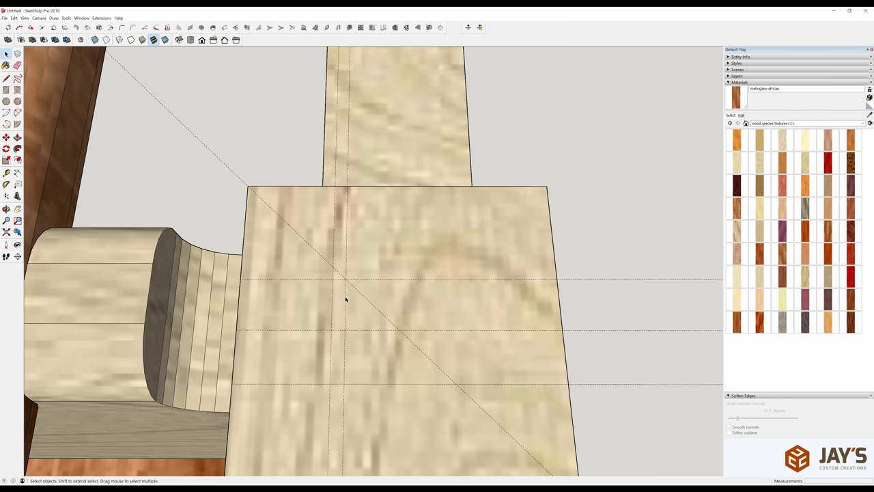
pyautogui.click(346, 299)
pyautogui.press('Delete')
# - Draw the dovetail's wide end line along the 7/16" guide between the two outer offset guides
pyautogui.press('l')
pyautogui.click(332, 279)
pyautogui.click(331, 382)
pyautogui.press('space')
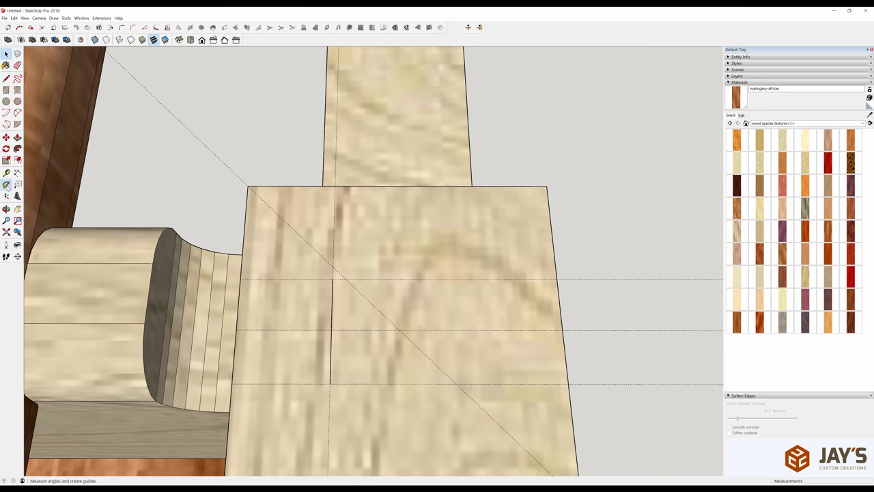
# - Create Protractor guides at a 1:8 slope from both ends of the line, converging toward the notched apron
pyautogui.click(6, 184)
pyautogui.click(329, 383)
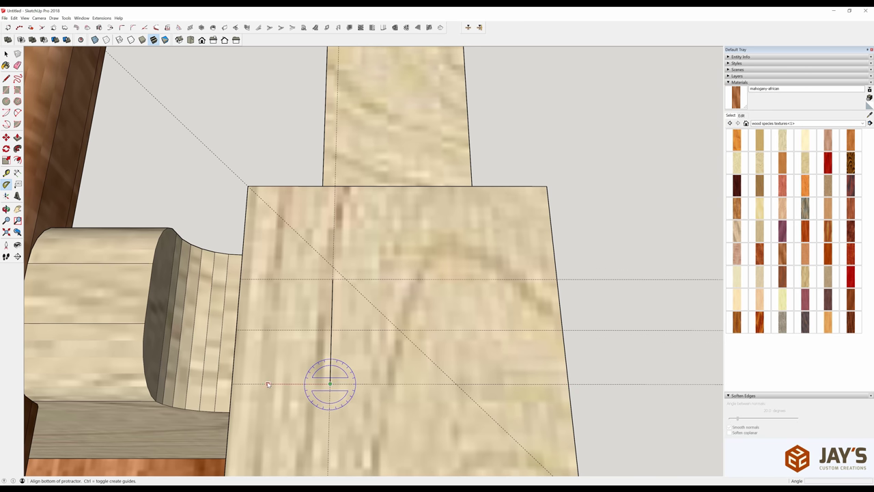
pyautogui.click(267, 383)
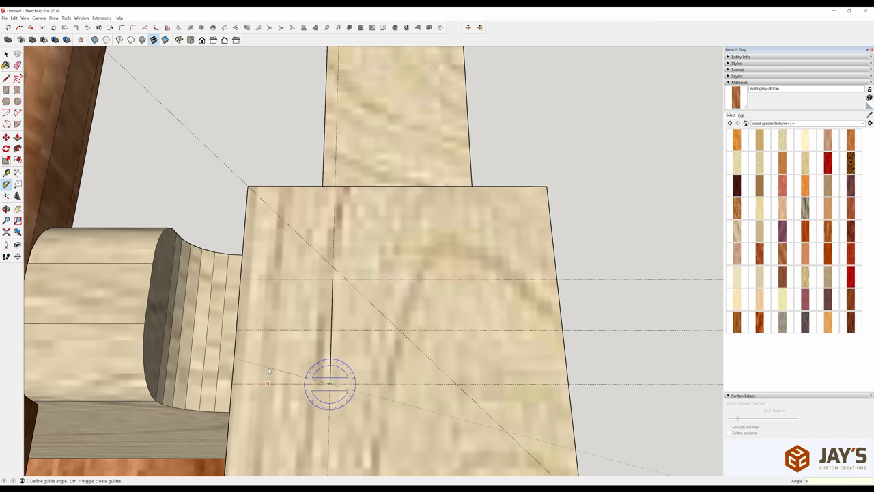
pyautogui.click(269, 370)
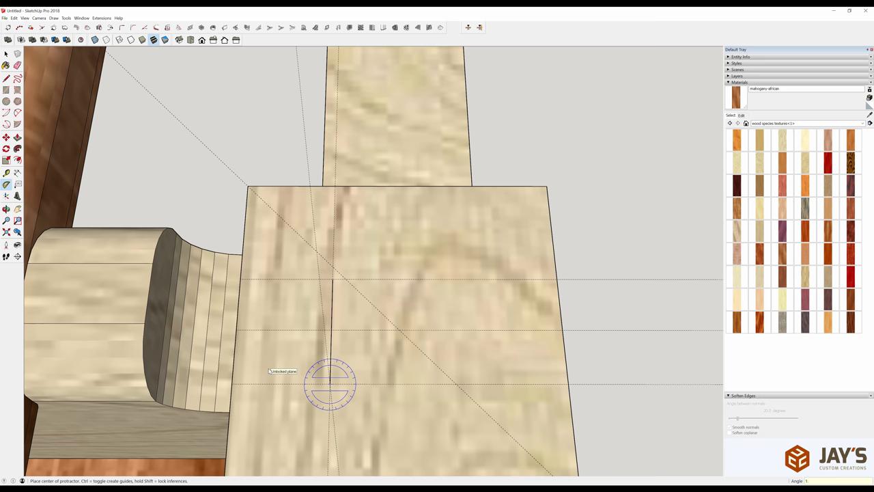
pyautogui.click(330, 383)
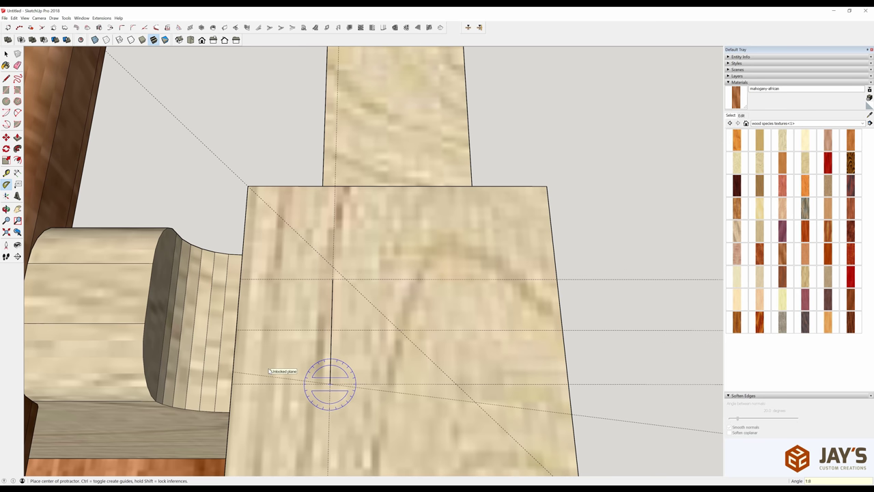
pyautogui.click(333, 280)
pyautogui.click(265, 278)
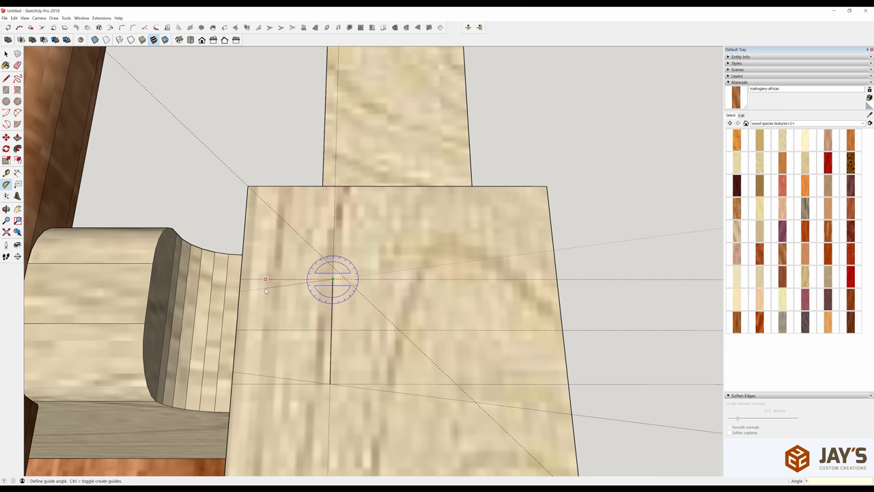
pyautogui.click(266, 290)
# - Trace the sloped guides to the leg edge and close the dovetail outline into a face on the leg top
pyautogui.press('l')
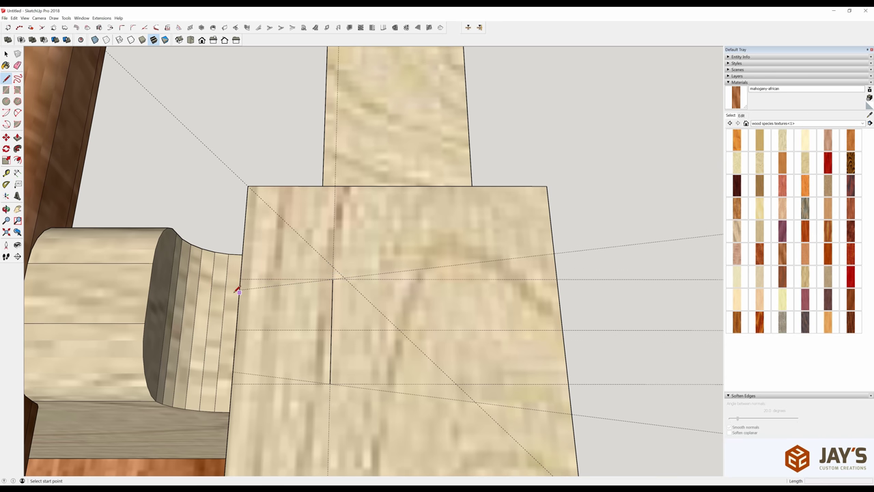
pyautogui.click(239, 289)
pyautogui.click(333, 280)
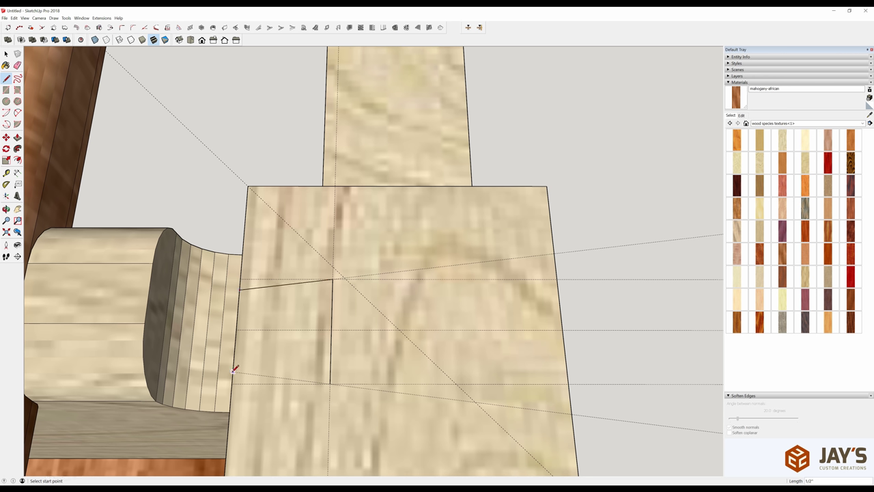
pyautogui.click(330, 383)
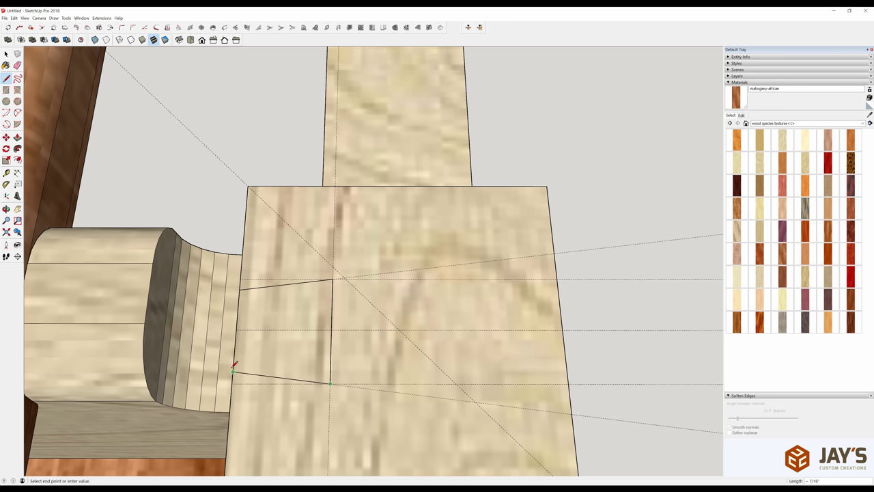
pyautogui.click(232, 372)
pyautogui.click(239, 288)
pyautogui.press('space')
pyautogui.click(303, 352)
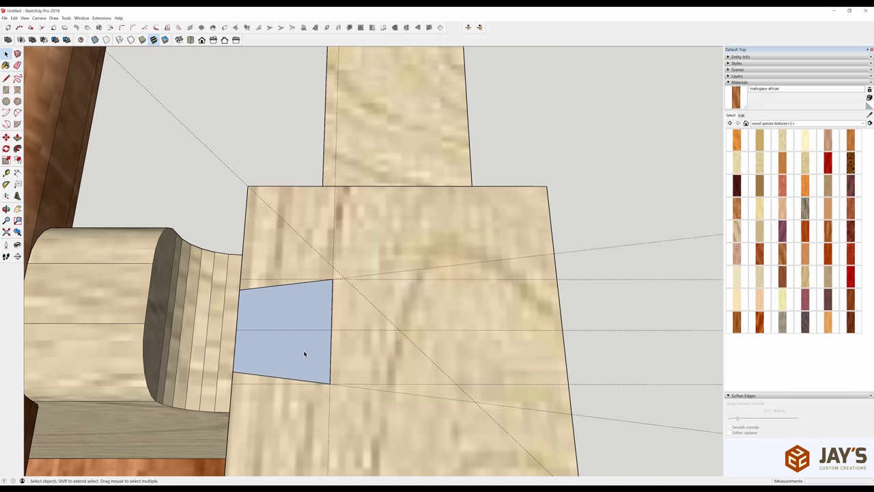
# - Delete the remaining construction guides around the leg top
pyautogui.scroll(-3, 303, 354)
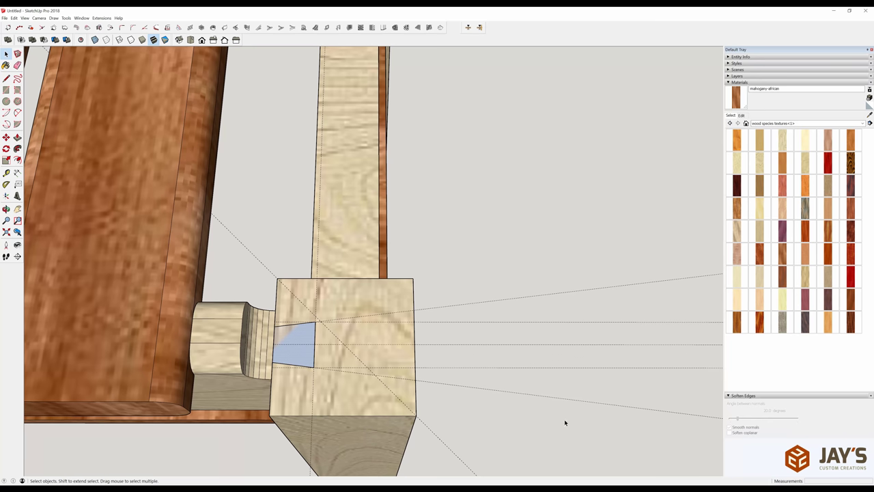
pyautogui.moveTo(508, 273); pyautogui.dragTo(507, 273)
pyautogui.press('Delete')
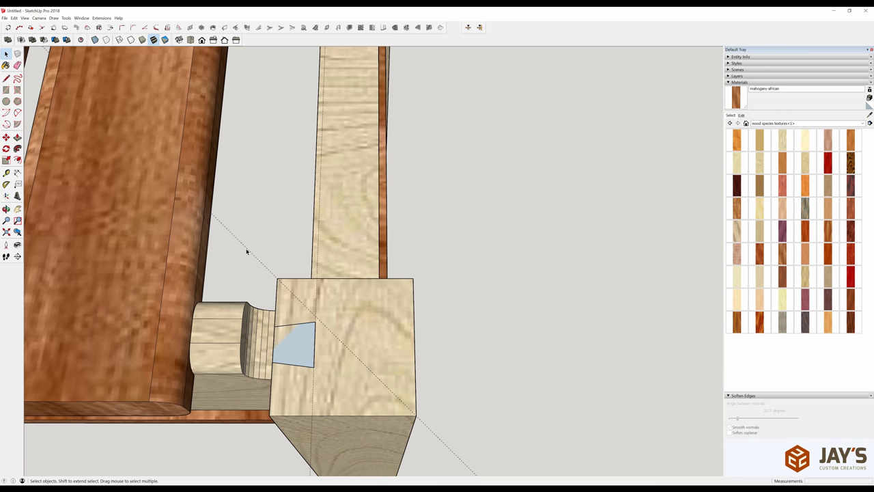
pyautogui.hotkey('ctrl', 'z')
pyautogui.hotkey('ctrl', 'z')
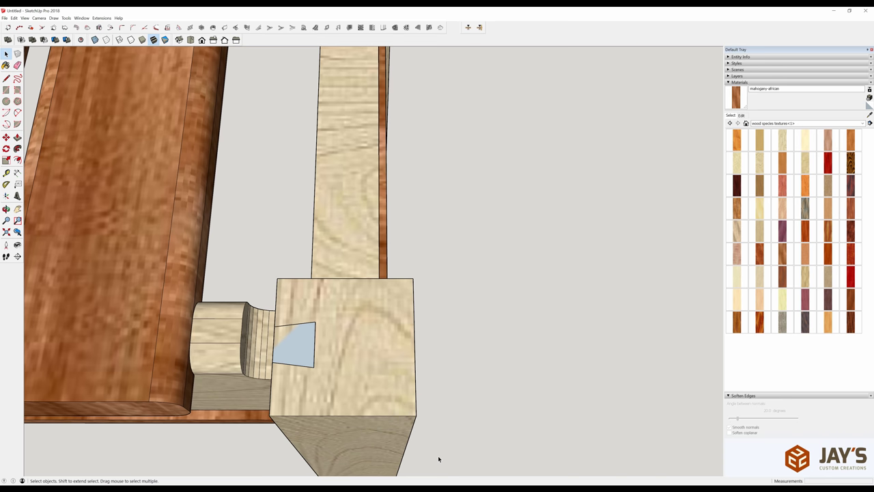
# - Open the notched apron for editing, trace the dovetail onto its end and hide the rest of the model
pyautogui.scroll(2, 286, 355)
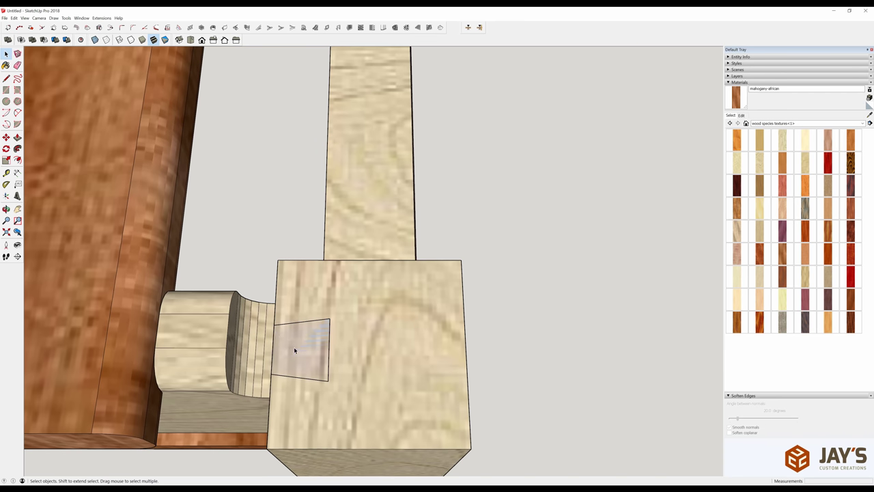
pyautogui.click(371, 247)
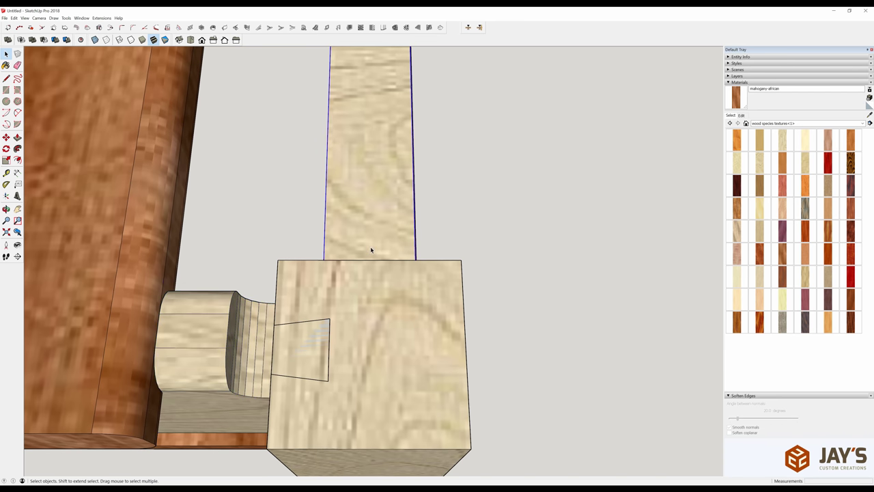
pyautogui.click(411, 320)
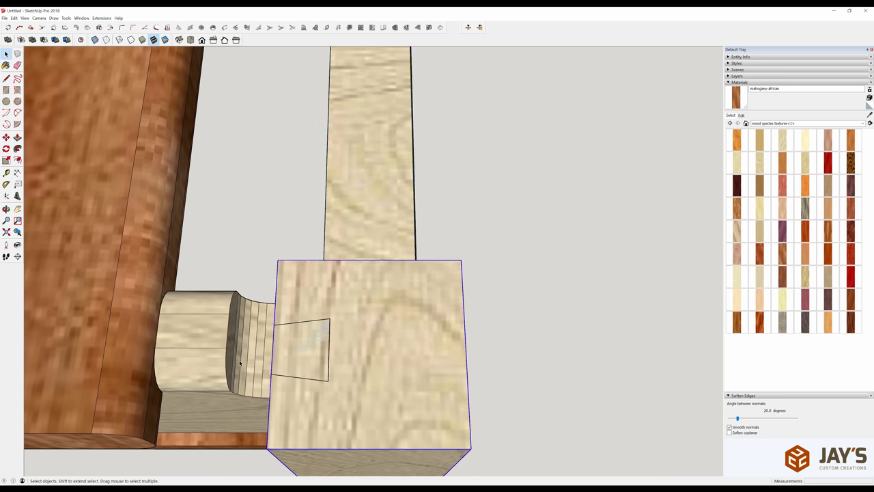
pyautogui.press('x')
pyautogui.press('l')
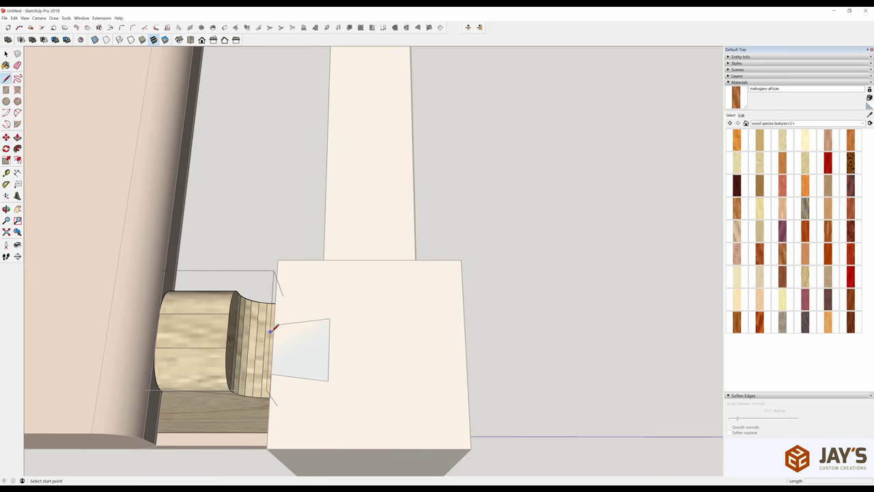
pyautogui.click(330, 318)
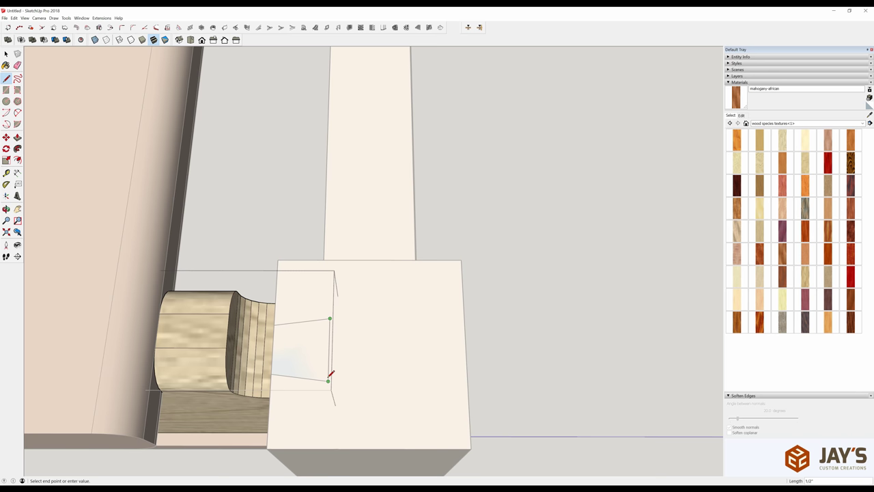
pyautogui.click(329, 377)
pyautogui.press('h')
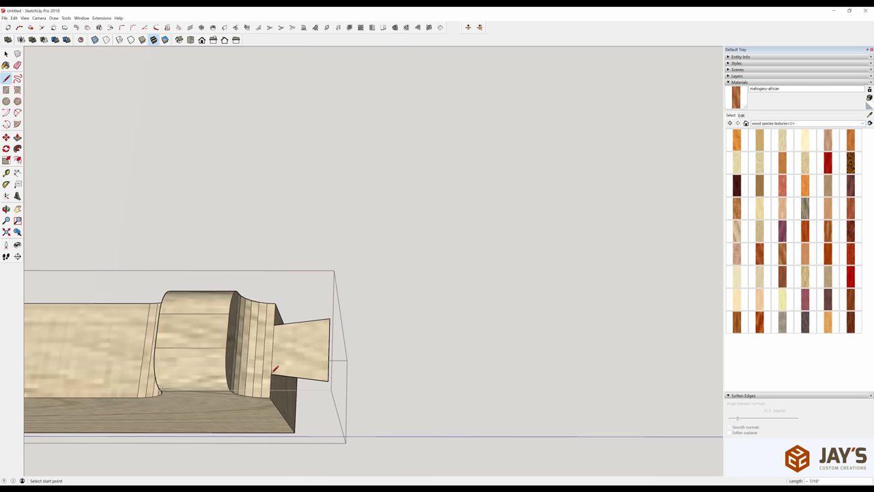
# - Copy the dovetail face about 22 3/4" along the apron's length to beyond its opposite end
pyautogui.scroll(-2, 280, 363)
pyautogui.press('space')
pyautogui.scroll(-6, 285, 358)
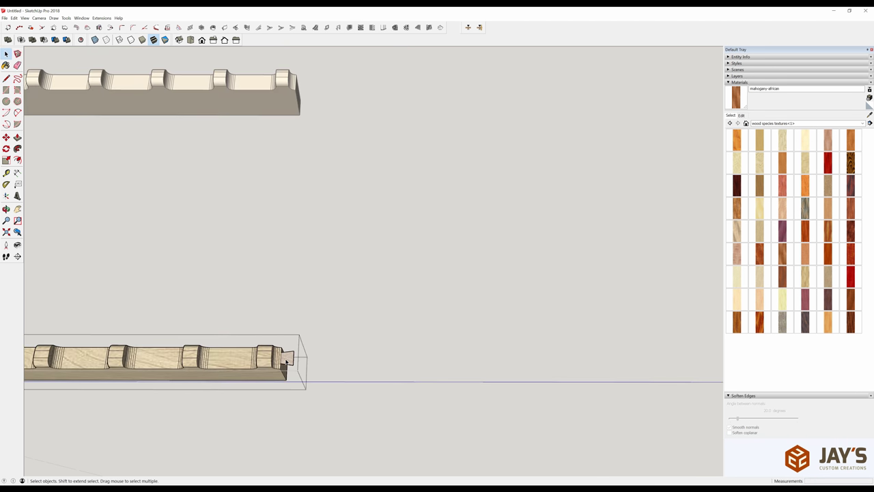
pyautogui.keyDown('shift'); pyautogui.moveTo(286, 357); pyautogui.dragTo(440, 344, button='middle'); pyautogui.keyUp('shift')
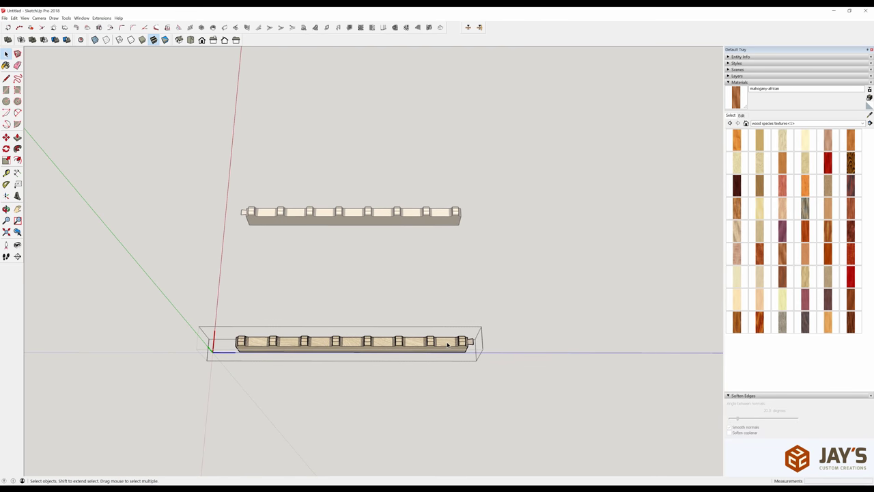
pyautogui.press('m')
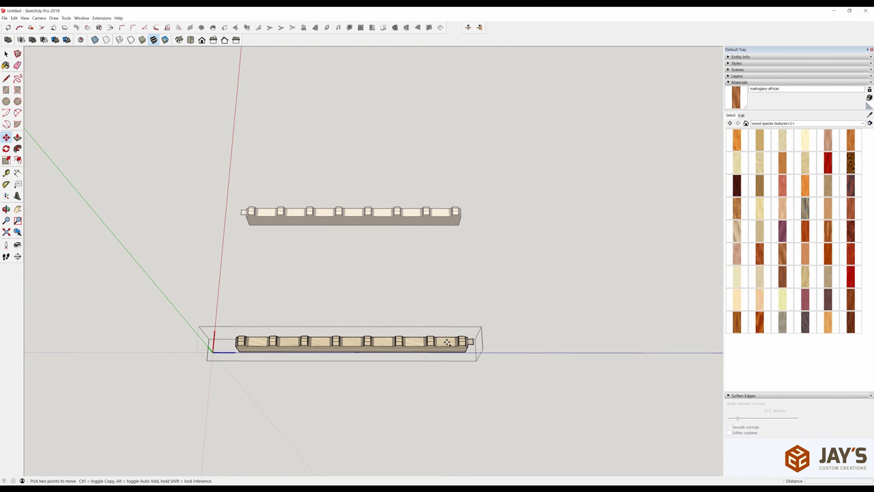
pyautogui.press('ctrl')
pyautogui.click(468, 342)
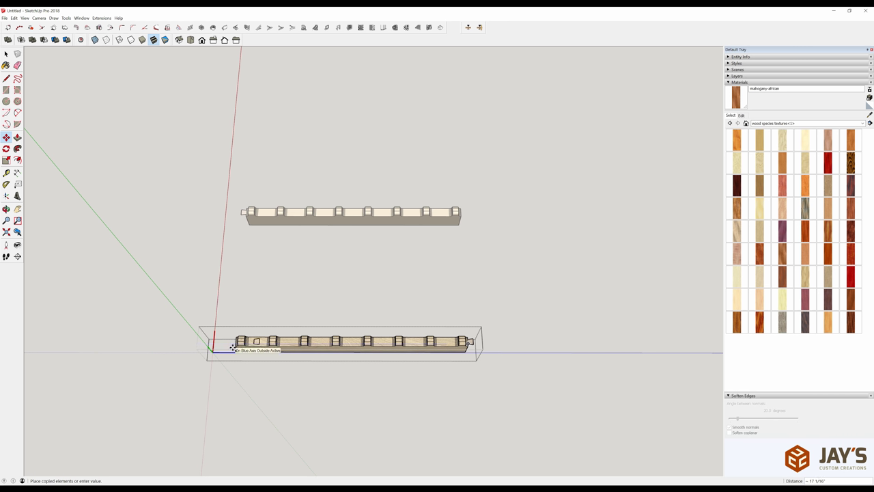
pyautogui.click(161, 345)
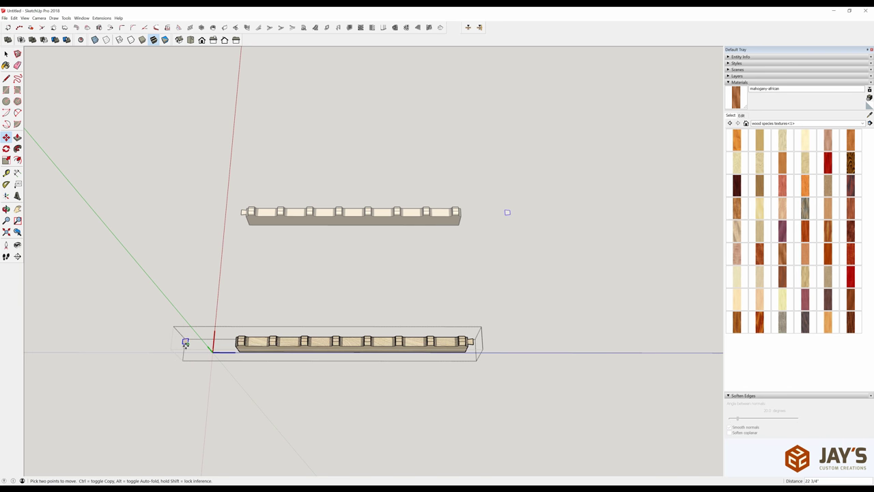
# - Flip the copied dovetail face along the blue direction and move it flush against the apron's opposite end
pyautogui.rightClick(184, 343)
pyautogui.moveTo(228, 419)
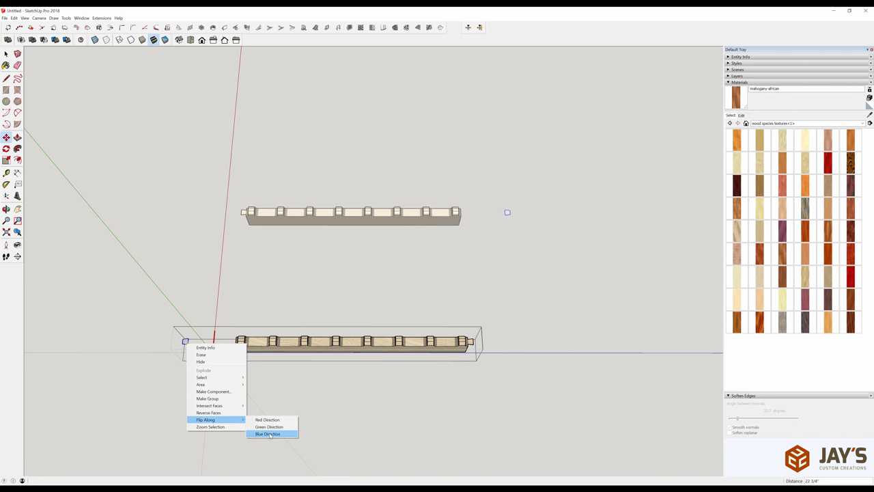
pyautogui.click(269, 434)
pyautogui.scroll(6, 188, 325)
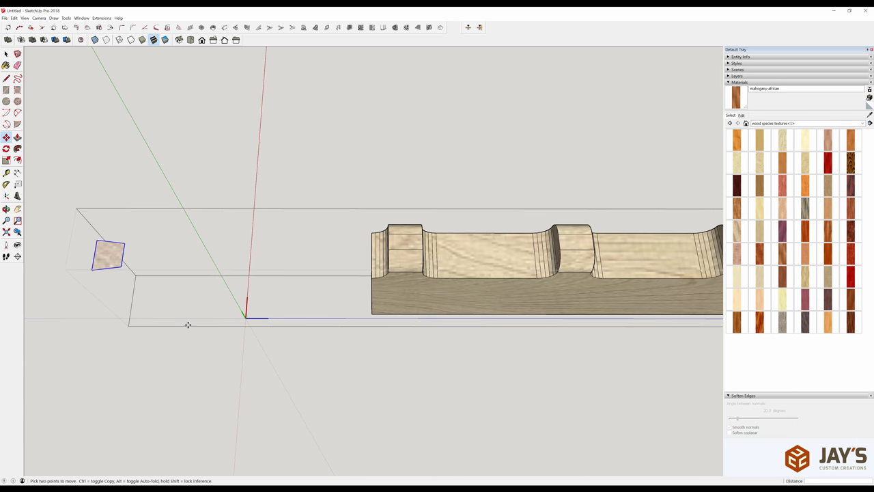
pyautogui.click(121, 254)
pyautogui.click(370, 254)
# - Push/Pull the copied dovetail face down 1 3/4" to the apron's bottom
pyautogui.press('p')
pyautogui.click(352, 257)
pyautogui.click(372, 316)
pyautogui.scroll(-2, 363, 319)
pyautogui.scroll(-3, 363, 318)
pyautogui.keyDown('shift'); pyautogui.moveTo(484, 322); pyautogui.dragTo(353, 326, button='middle'); pyautogui.keyUp('shift')
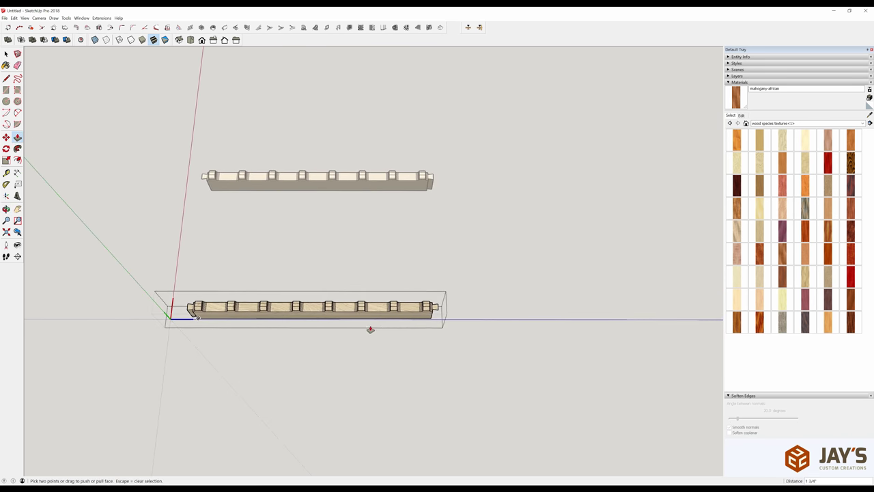
pyautogui.scroll(2, 408, 327)
pyautogui.press('space')
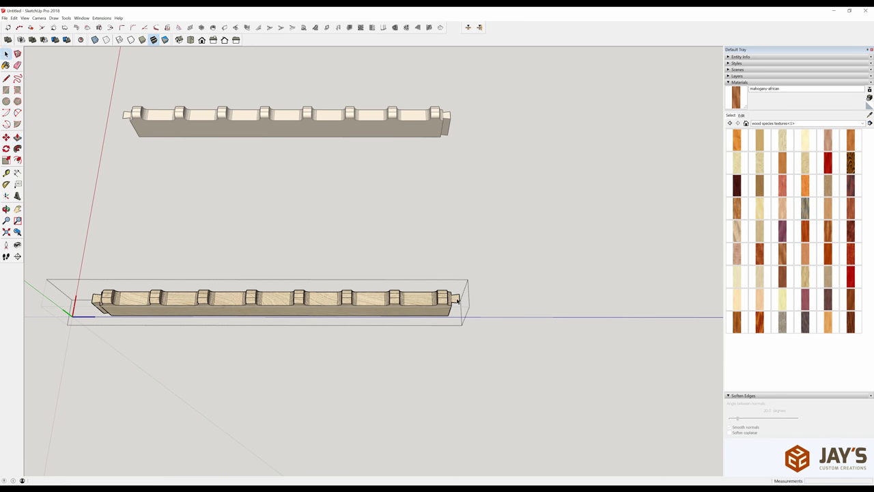
# - Push/Pull the remaining dovetail face 1 3/4" down to the notched apron's bottom and close the apron
pyautogui.press('p')
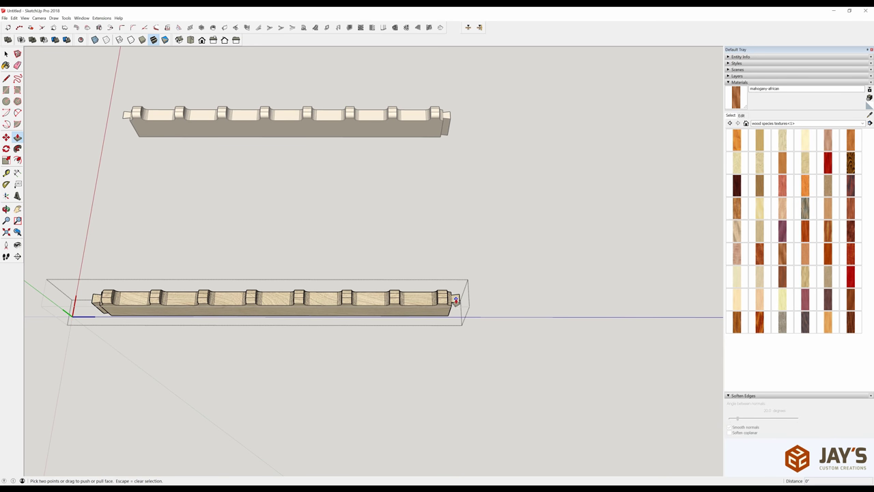
pyautogui.scroll(3, 453, 295)
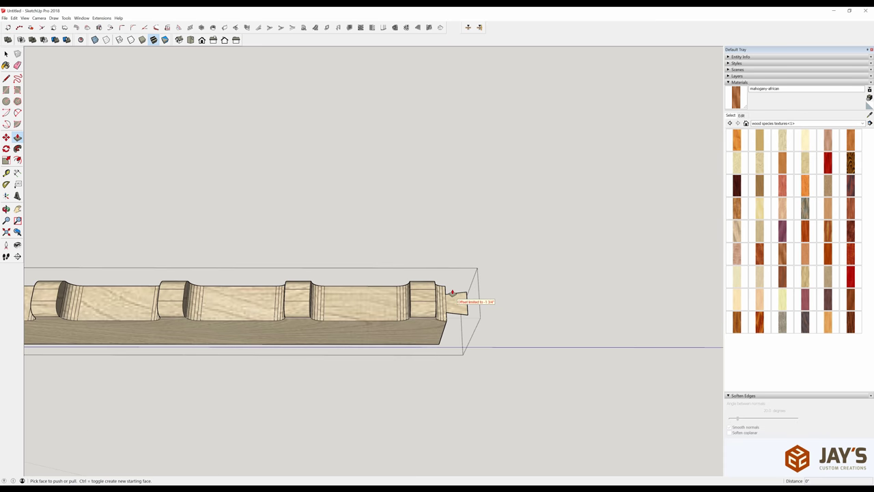
pyautogui.scroll(2, 452, 293)
pyautogui.scroll(-4, 456, 334)
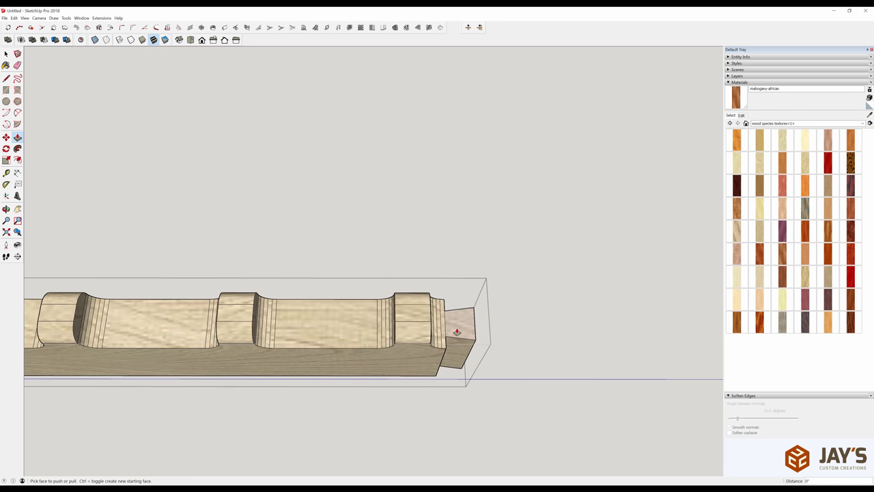
pyautogui.moveTo(453, 335)
pyautogui.mouseDown(button='middle')
pyautogui.moveTo(404, 275)
pyautogui.moveTo(400, 248)
pyautogui.moveTo(427, 181)
pyautogui.moveTo(446, 319)
pyautogui.mouseUp(button='middle')
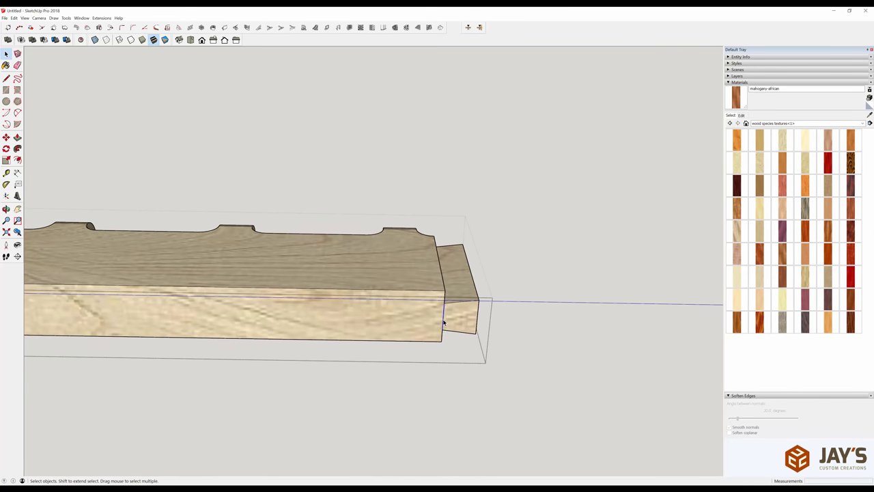
pyautogui.scroll(-5, 447, 321)
pyautogui.scroll(2, 180, 335)
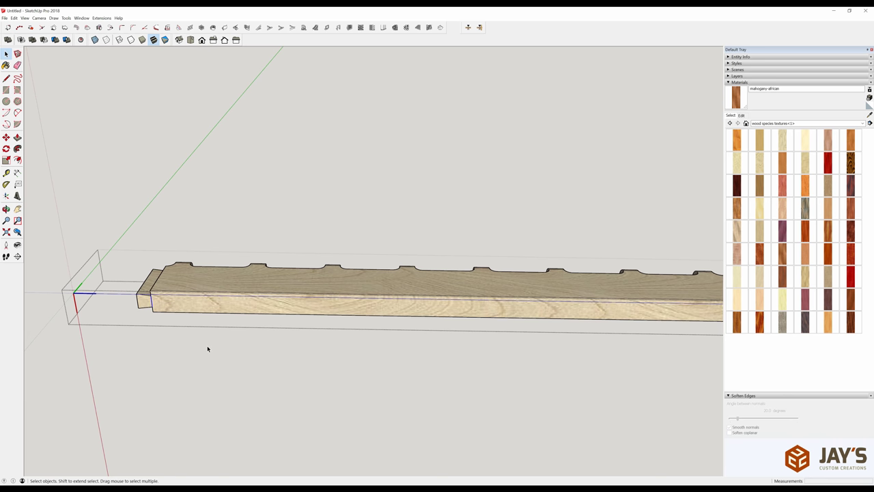
pyautogui.scroll(-3, 208, 349)
pyautogui.moveTo(211, 334); pyautogui.dragTo(423, 300, button='middle')
pyautogui.scroll(3, 426, 300)
pyautogui.click(452, 353)
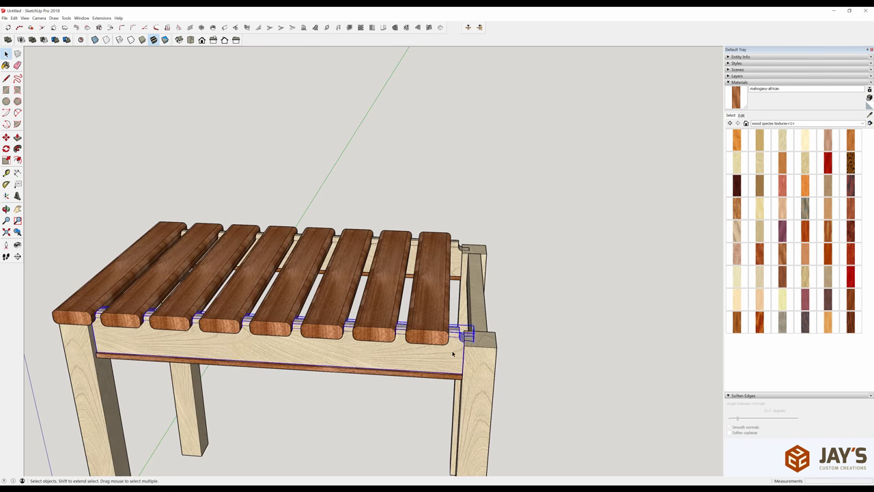
# - Rotate the loose dovetail face on the leg top by 90 degrees
pyautogui.scroll(5, 452, 353)
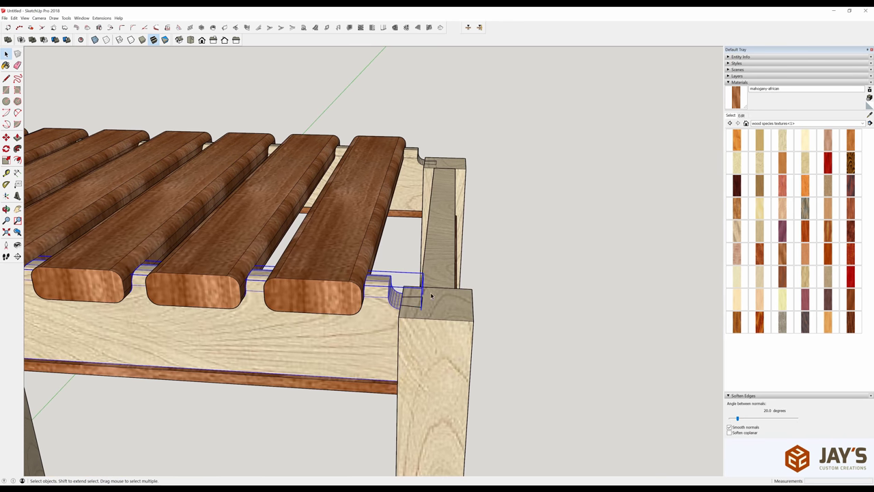
pyautogui.scroll(4, 430, 297)
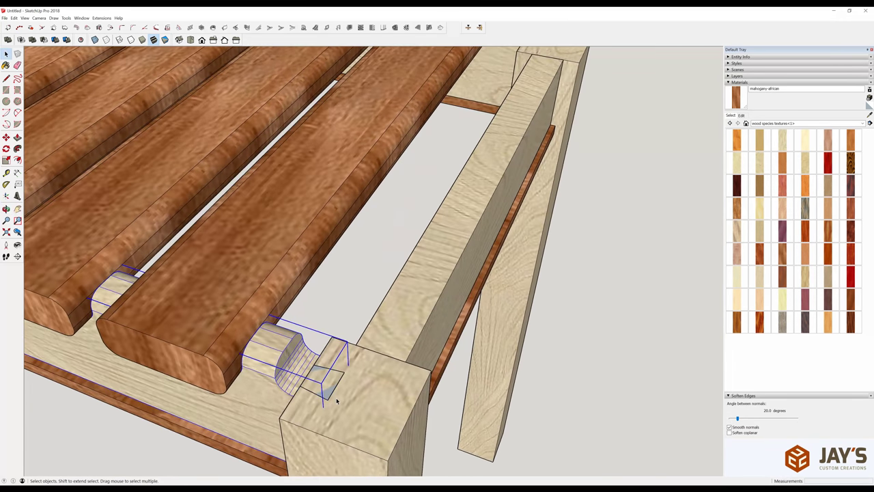
pyautogui.scroll(4, 333, 386)
pyautogui.click(329, 378)
pyautogui.scroll(2, 322, 390)
pyautogui.moveTo(322, 375); pyautogui.dragTo(370, 396, button='middle')
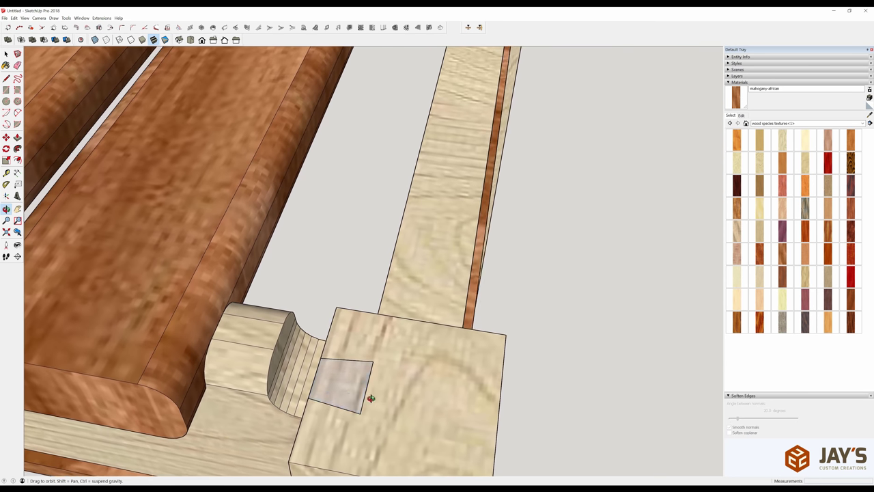
pyautogui.click(357, 390)
pyautogui.press('q')
pyautogui.click(345, 384)
pyautogui.click(343, 369)
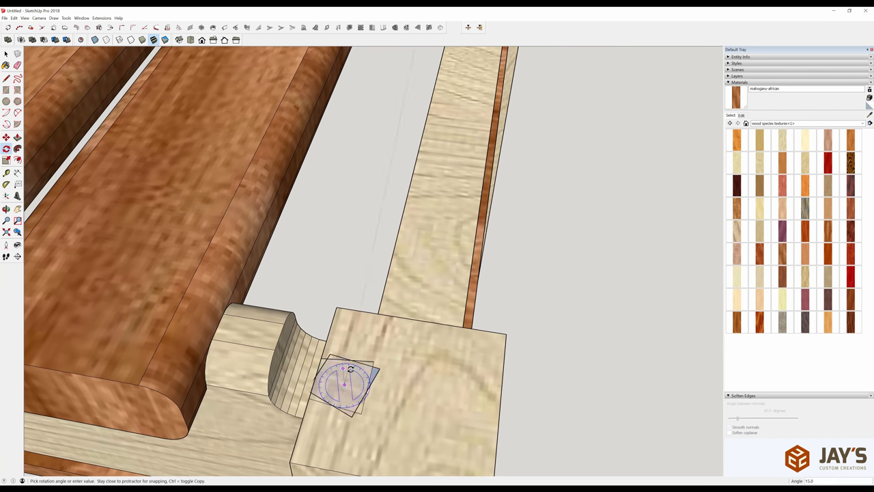
pyautogui.write('90')
pyautogui.press('Return')
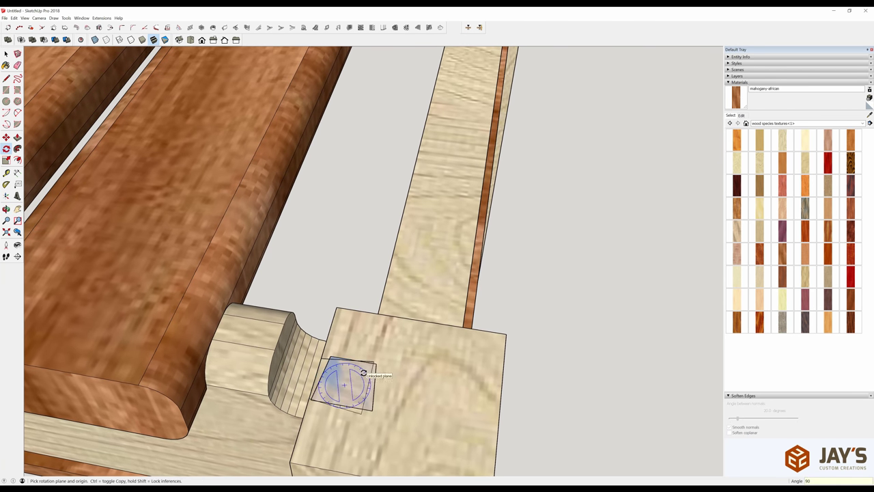
# - Move the rotated dovetail face to the midpoint of the short apron's top edge where it meets the leg
pyautogui.press('m')
pyautogui.click(356, 376)
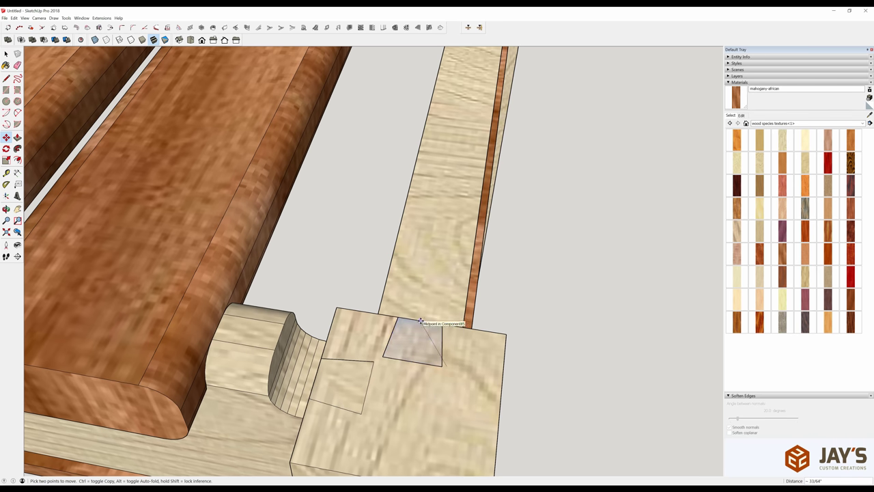
pyautogui.click(421, 321)
pyautogui.press('space')
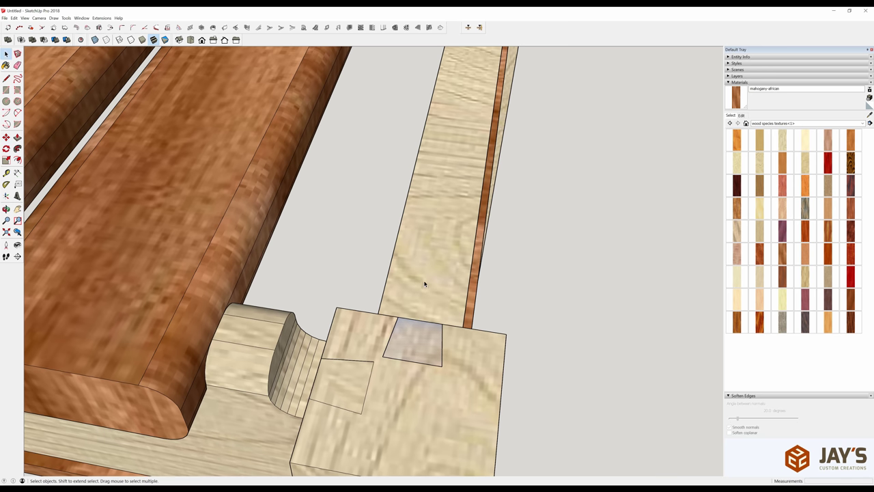
# - Open the short apron for editing, trace the dovetail onto its end and hide the rest of the model
pyautogui.doubleClick(424, 284)
pyautogui.scroll(-3, 425, 282)
pyautogui.moveTo(425, 282); pyautogui.dragTo(221, 351, button='middle')
pyautogui.press('l')
pyautogui.click(344, 311)
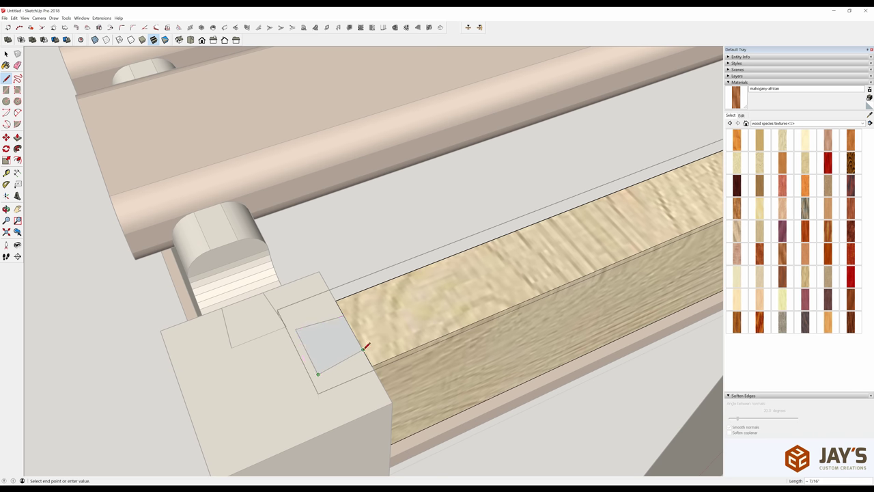
pyautogui.press('space')
pyautogui.hotkey('ctrl', 'h')
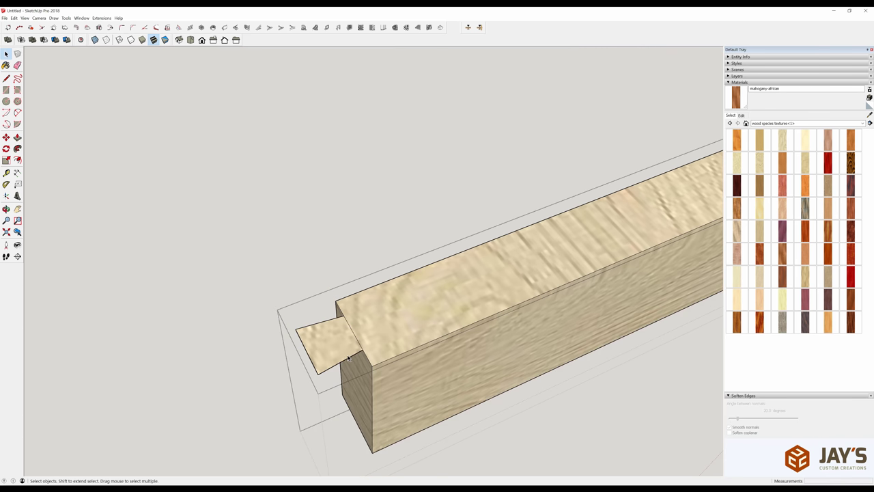
# - Copy the dovetail face about 11 1/8" along the short apron's length to beyond its opposite end
pyautogui.scroll(-3, 339, 356)
pyautogui.moveTo(335, 355); pyautogui.dragTo(345, 372, button='middle')
pyautogui.scroll(-3, 345, 372)
pyautogui.press('space')
pyautogui.click(276, 345)
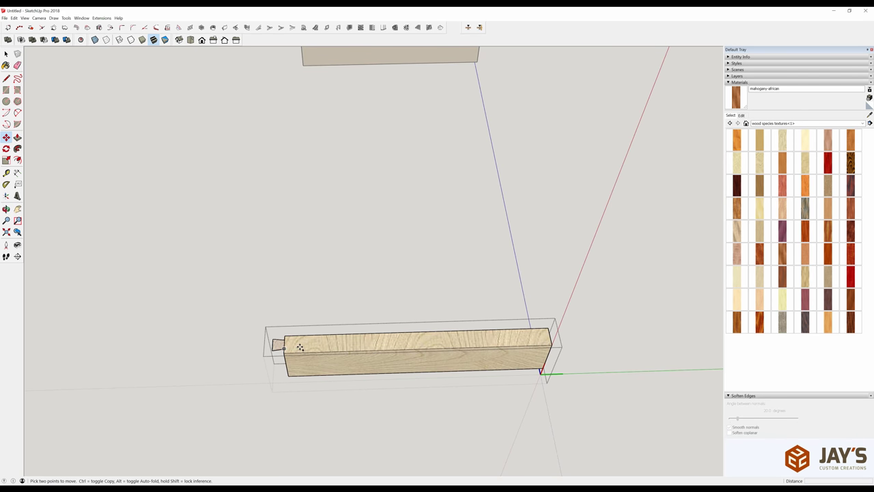
pyautogui.press('m')
pyautogui.press('ctrl')
pyautogui.click(284, 349)
pyautogui.click(595, 342)
# - Flip the copied dovetail face along the green direction and move it flush against the short apron's opposite end
pyautogui.rightClick(574, 336)
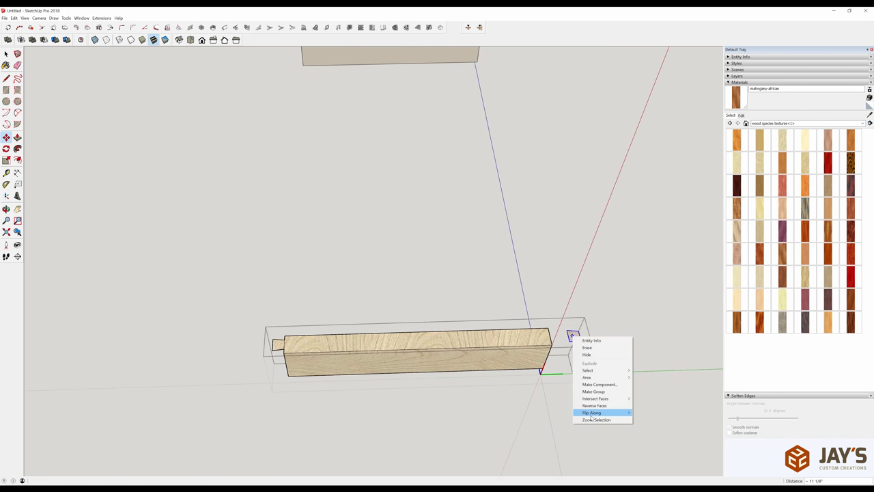
pyautogui.moveTo(611, 414)
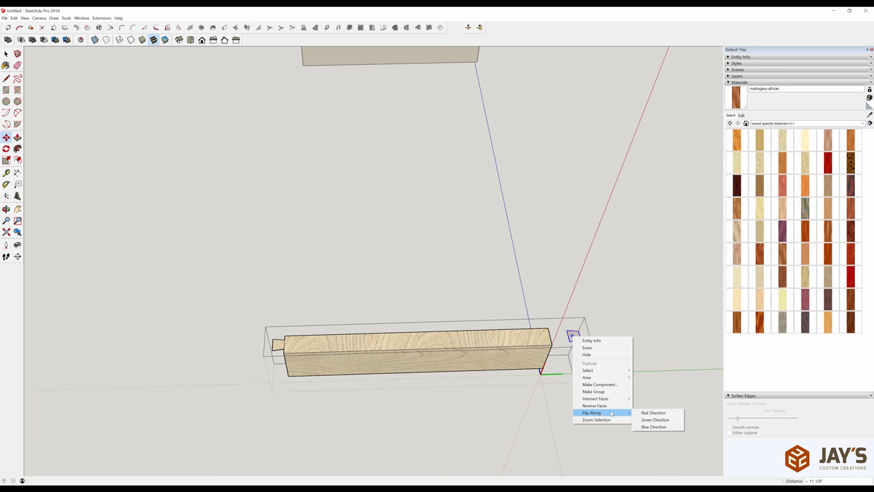
pyautogui.click(647, 420)
pyautogui.scroll(5, 578, 367)
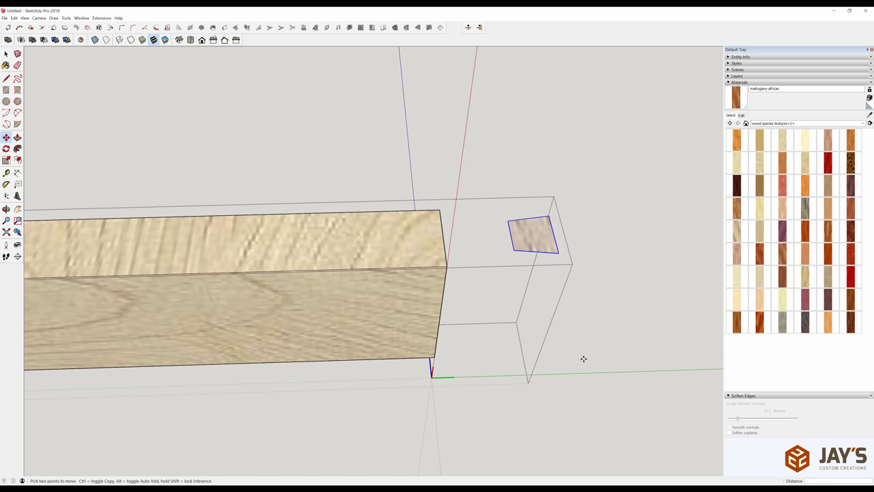
pyautogui.click(510, 239)
pyautogui.click(452, 237)
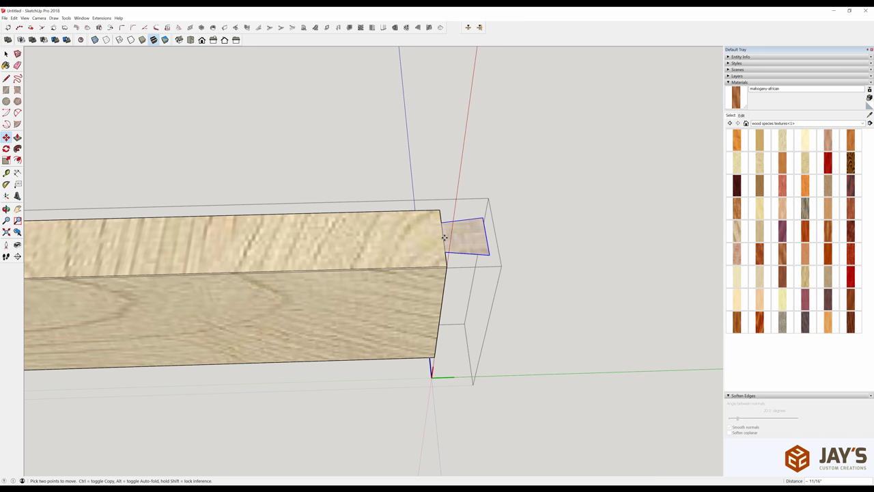
# - Push/Pull both dovetail faces 1 3/4" down to the short apron's bottom and close the apron
pyautogui.press('p')
pyautogui.click(451, 236)
pyautogui.click(432, 361)
pyautogui.moveTo(433, 361); pyautogui.dragTo(538, 328, button='middle')
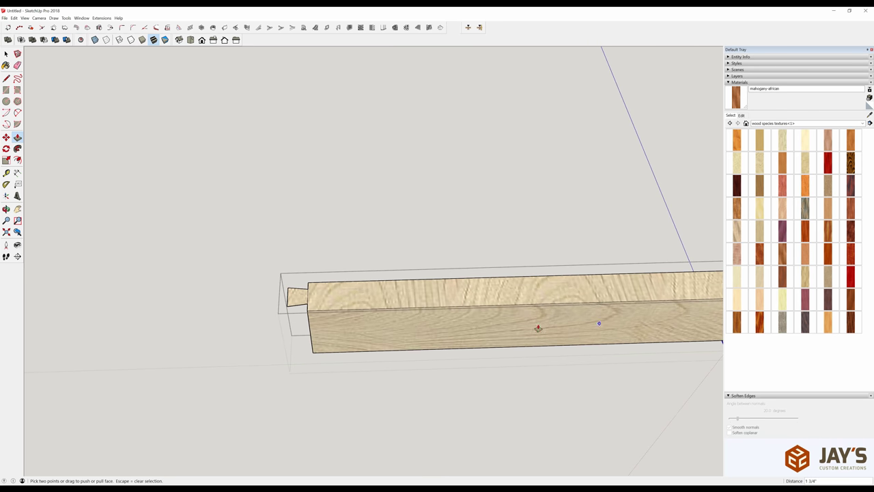
pyautogui.doubleClick(295, 299)
pyautogui.press('space')
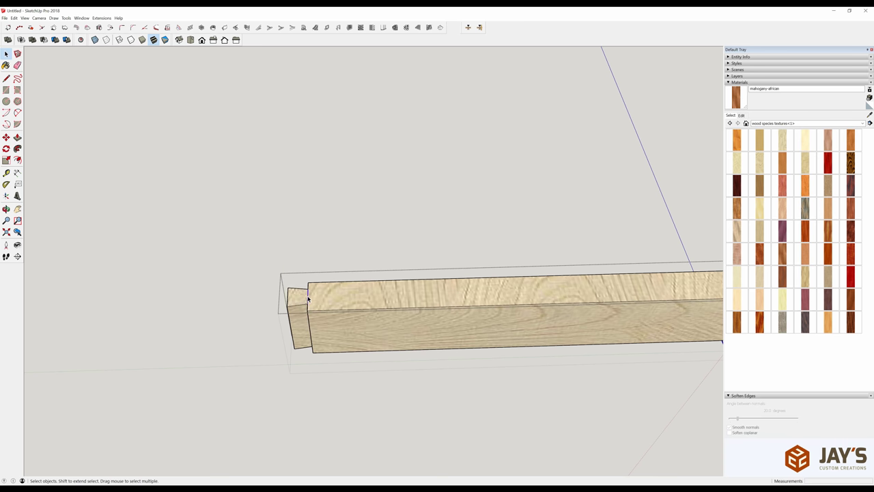
pyautogui.moveTo(301, 297); pyautogui.dragTo(423, 251, button='middle')
pyautogui.scroll(3, 431, 284)
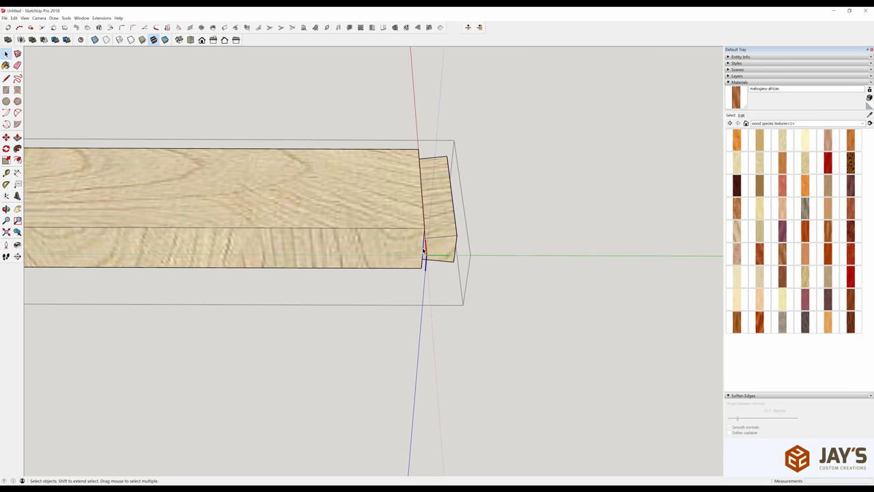
pyautogui.scroll(-2, 521, 291)
pyautogui.moveTo(521, 291); pyautogui.dragTo(211, 269, button='middle')
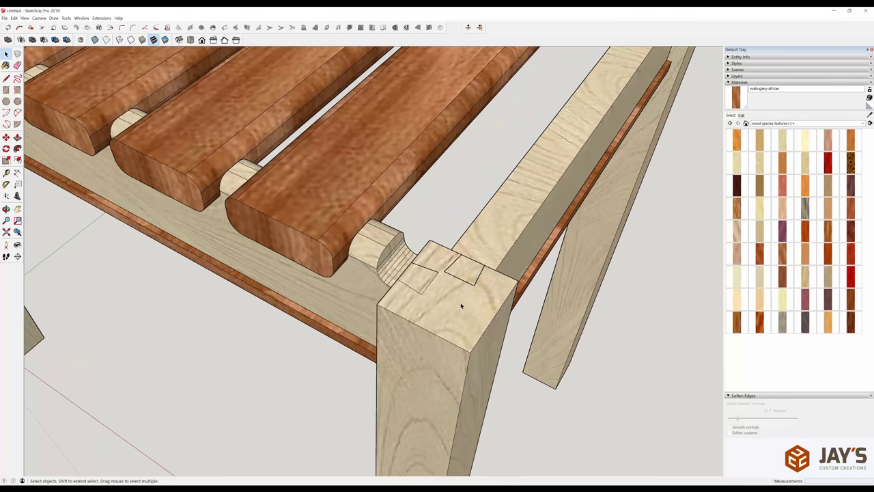
# - Select the loose dovetail face on the leg top, and open the leg for editing with the rest of the model shown
pyautogui.click(436, 305)
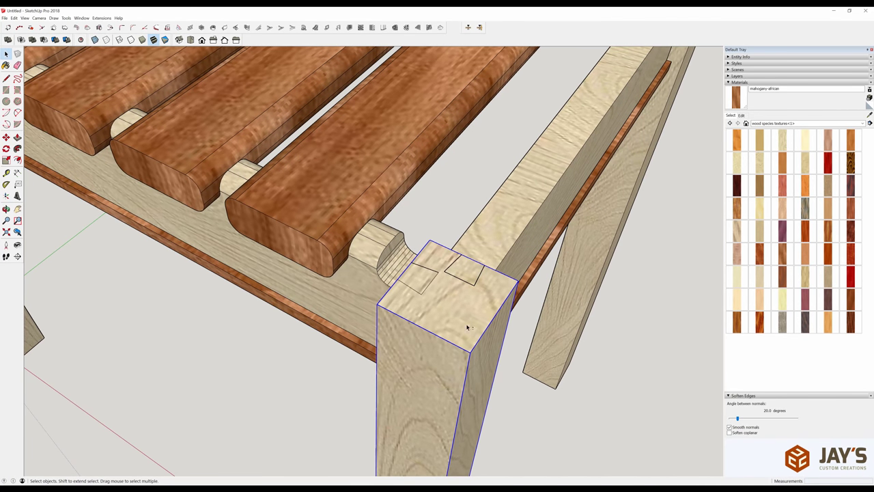
pyautogui.keyDown('shift'); pyautogui.moveTo(435, 305); pyautogui.dragTo(377, 309, button='middle'); pyautogui.keyUp('shift')
pyautogui.click(418, 274)
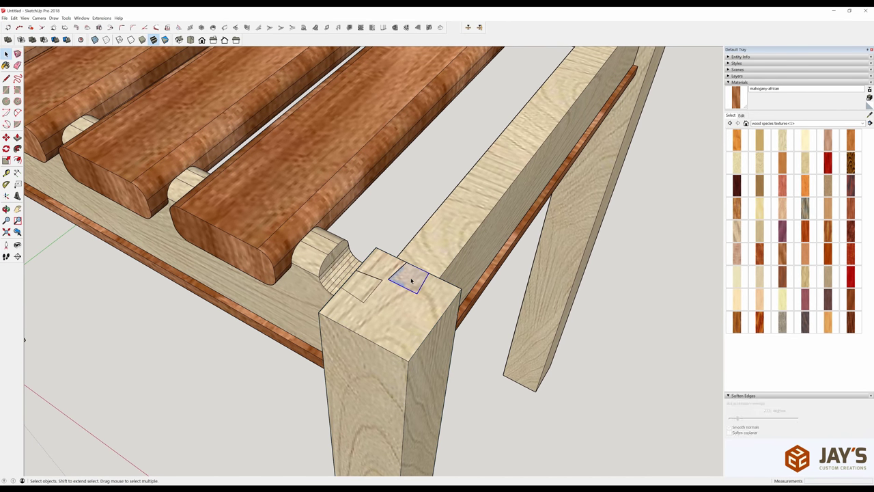
pyautogui.moveTo(390, 273); pyautogui.dragTo(449, 318, button='middle')
pyautogui.doubleClick(444, 316)
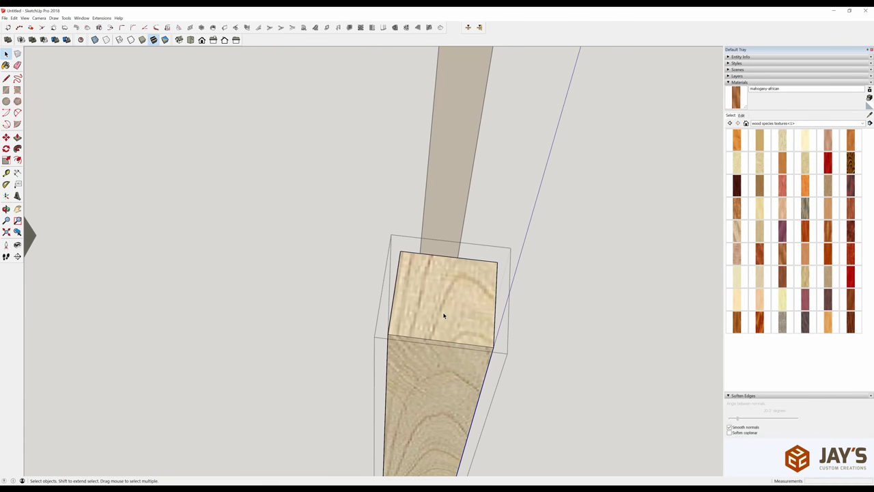
pyautogui.scroll(8, 444, 312)
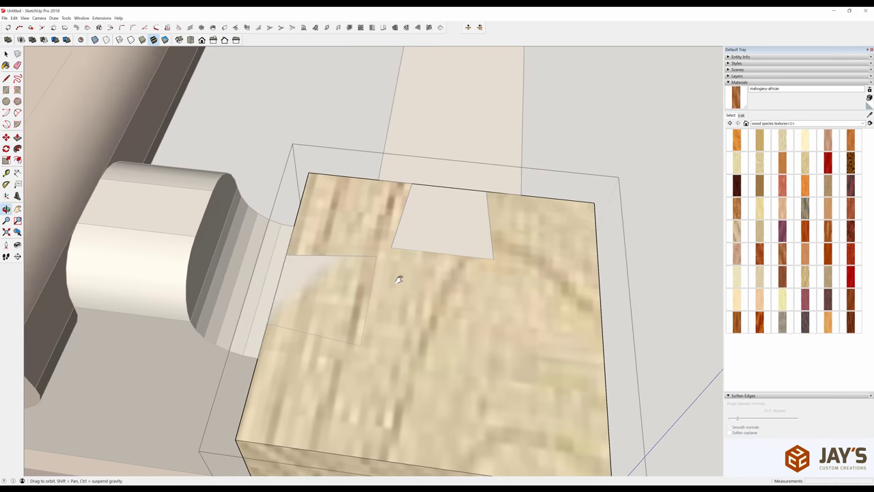
pyautogui.moveTo(398, 275)
pyautogui.mouseDown(button='middle')
pyautogui.moveTo(393, 299)
pyautogui.moveTo(408, 306)
pyautogui.mouseUp(button='middle')
# - Trace the outlines of both apron dovetails onto the leg's top face with the Line tool
pyautogui.press('l')
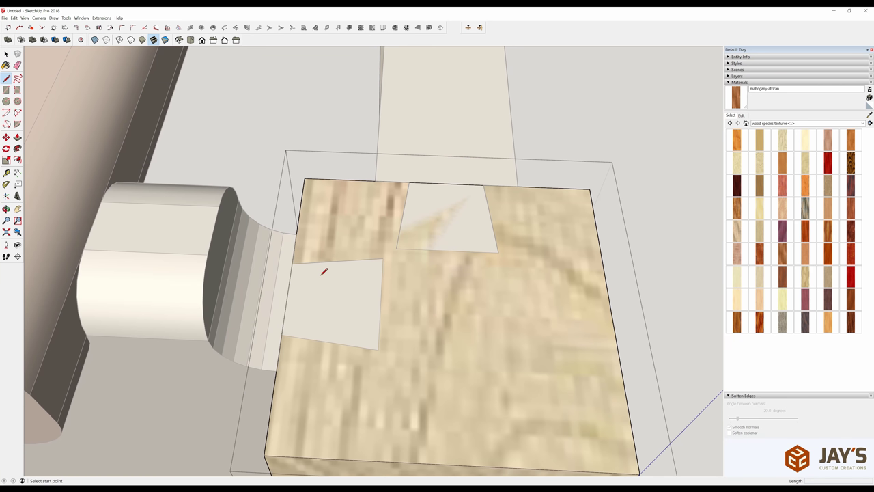
pyautogui.click(293, 263)
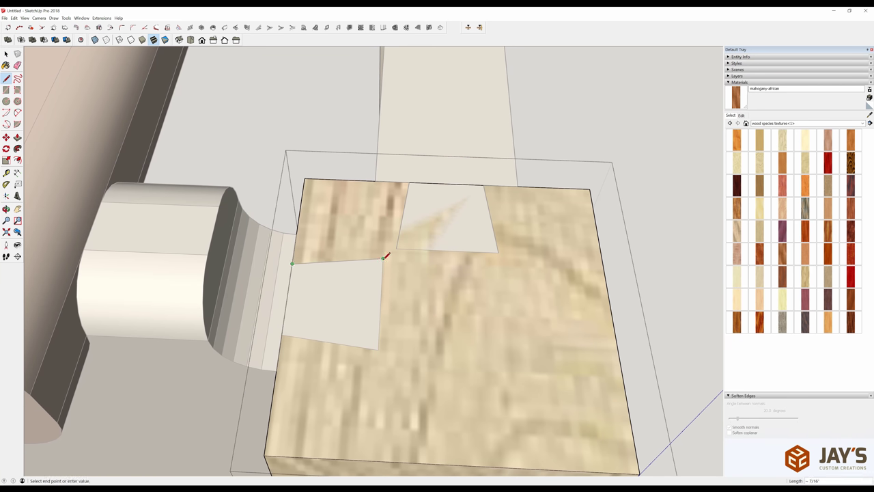
pyautogui.click(287, 334)
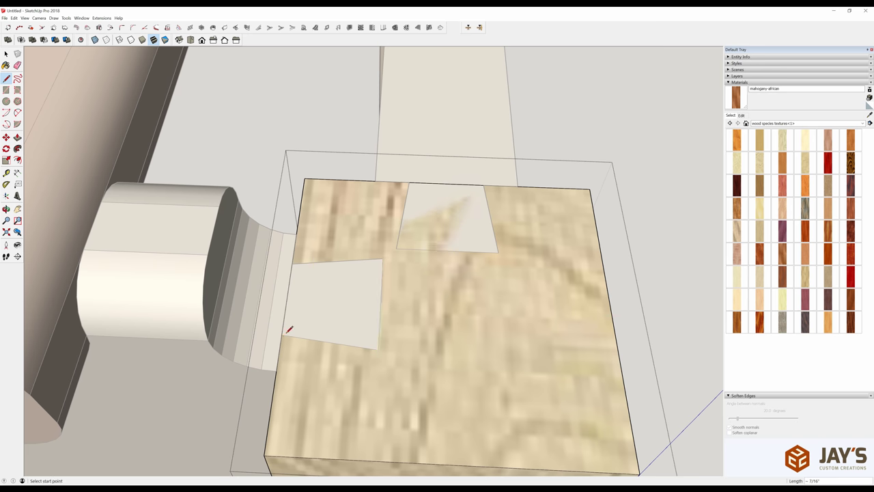
pyautogui.click(398, 249)
pyautogui.click(409, 182)
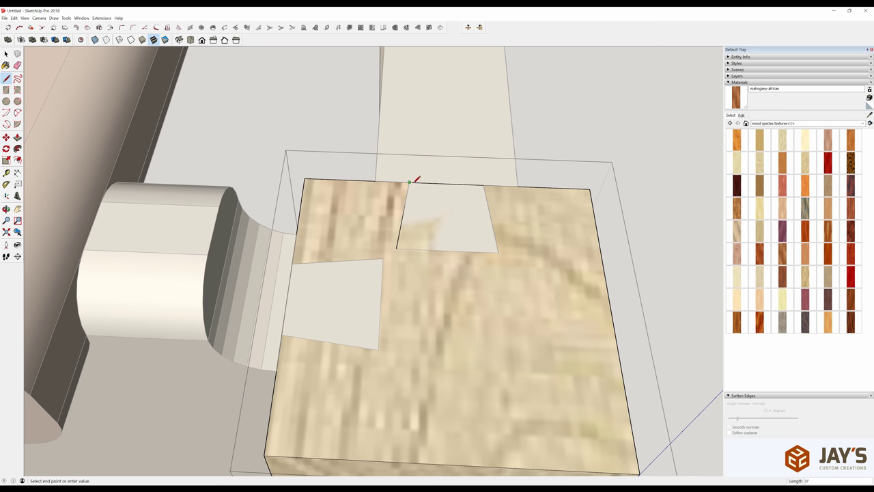
pyautogui.click(484, 185)
pyautogui.click(397, 247)
pyautogui.click(499, 251)
pyautogui.moveTo(490, 180)
pyautogui.mouseDown(button='middle')
pyautogui.moveTo(540, 368)
pyautogui.moveTo(389, 337)
pyautogui.moveTo(347, 307)
pyautogui.mouseUp(button='middle')
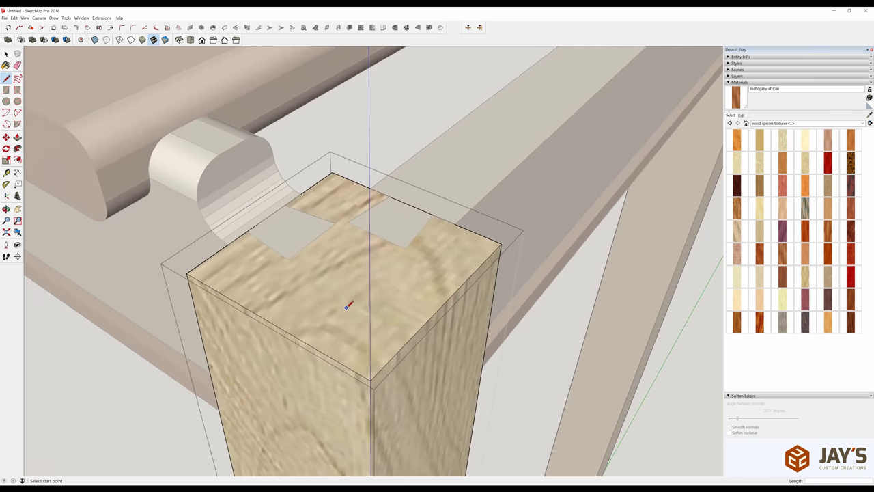
# - Push/Pull the traced dovetail faces down into the leg to cut the two sockets
pyautogui.press('p')
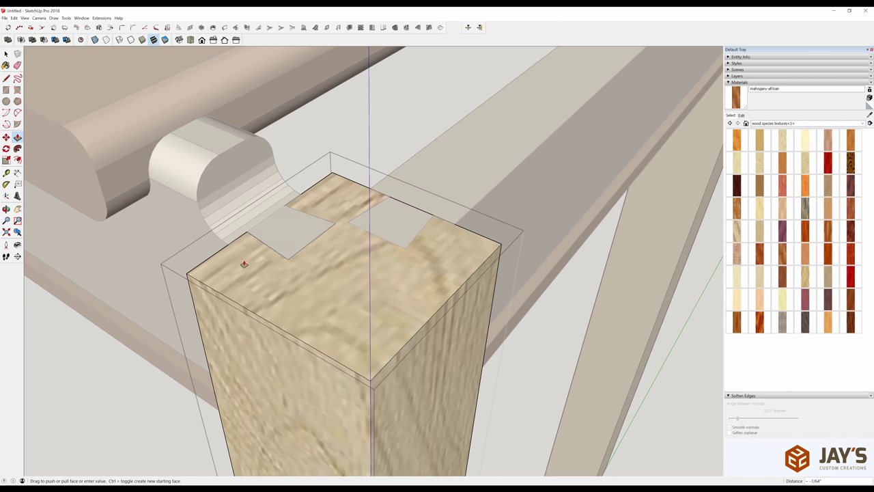
pyautogui.moveTo(394, 230); pyautogui.dragTo(502, 307)
pyautogui.press('space')
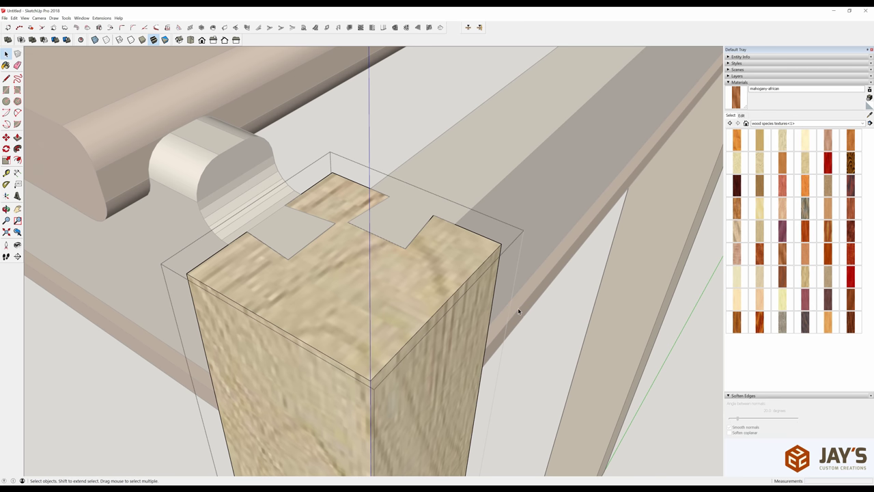
# - Examine the fitted dovetail joints between the aprons and the leg top from close up and across the table
pyautogui.hotkey('shift', 'z')
pyautogui.moveTo(482, 301); pyautogui.dragTo(573, 293, button='middle')
pyautogui.scroll(3, 530, 261)
pyautogui.scroll(8, 531, 259)
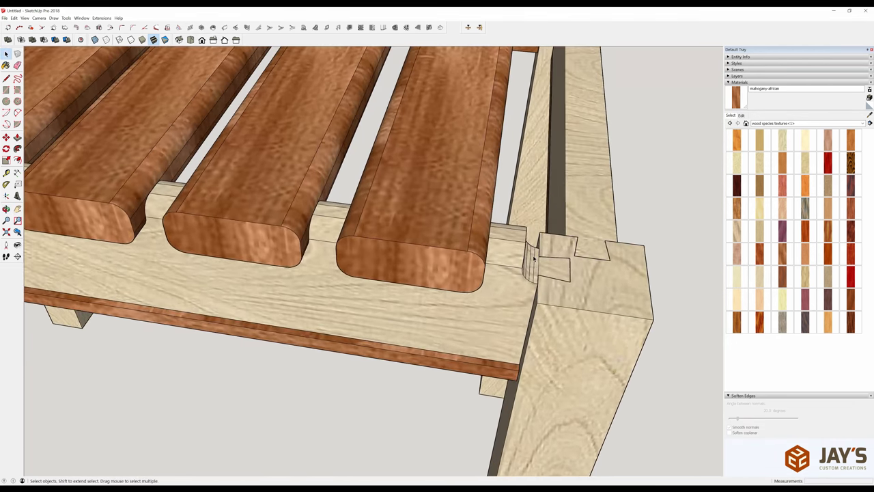
pyautogui.scroll(2, 431, 312)
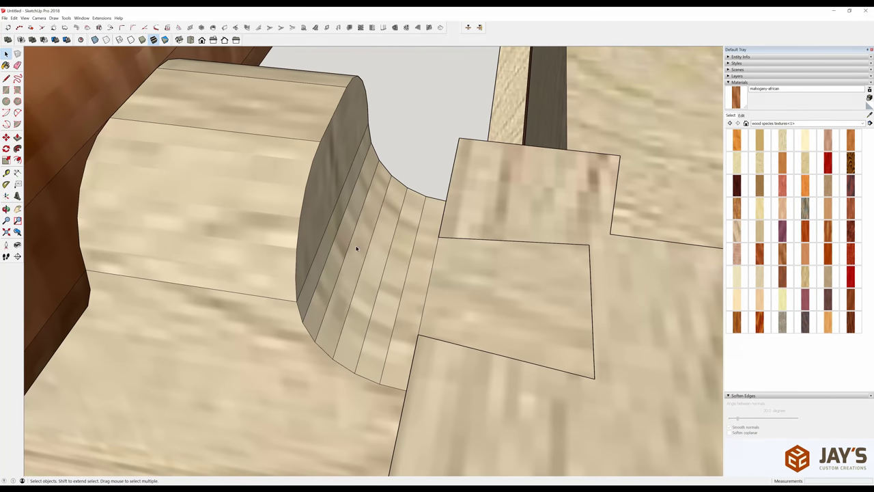
pyautogui.scroll(-12, 444, 311)
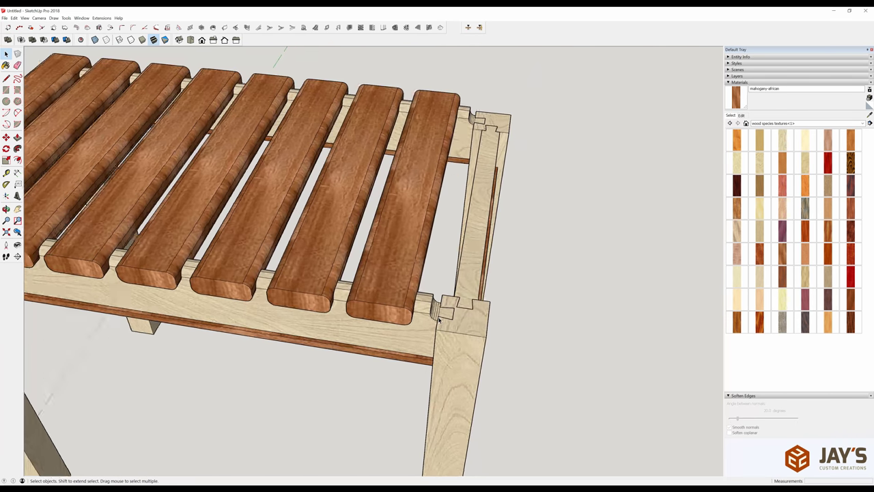
pyautogui.moveTo(433, 346); pyautogui.dragTo(298, 166, button='middle')
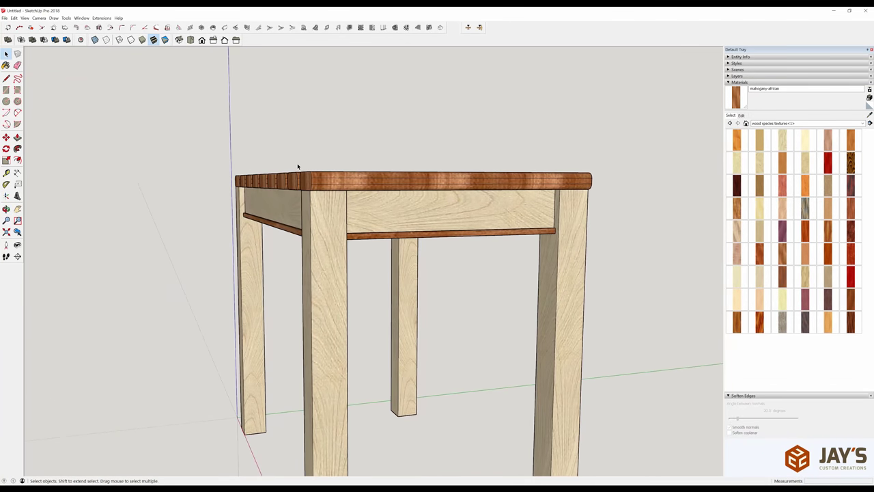
# - Open the end slat for editing and Push/Pull one end face outward by 1/4"
pyautogui.scroll(5, 305, 208)
pyautogui.moveTo(305, 208); pyautogui.dragTo(363, 134, button='middle')
pyautogui.click(291, 137)
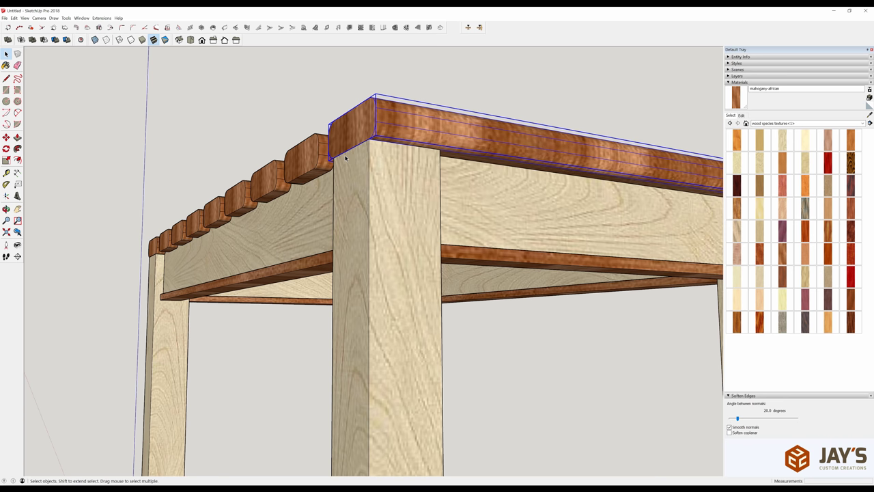
pyautogui.moveTo(346, 157); pyautogui.dragTo(341, 259, button='middle')
pyautogui.moveTo(446, 238); pyautogui.dragTo(481, 242, button='middle')
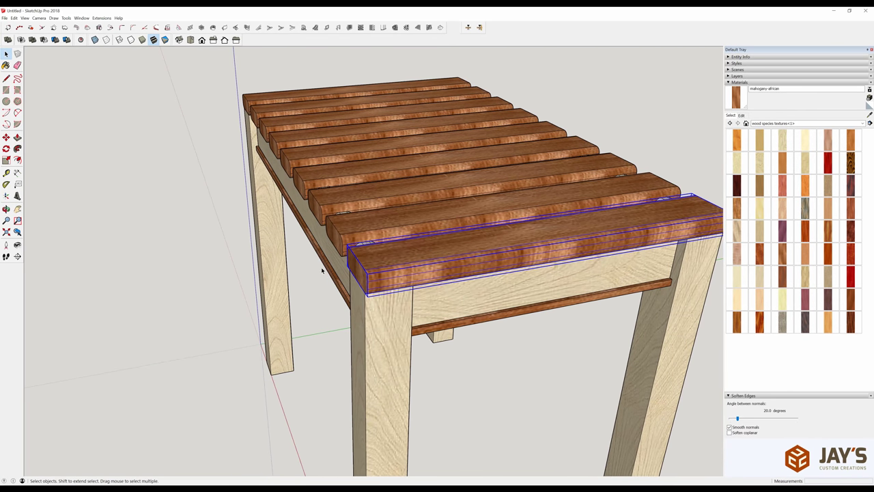
pyautogui.moveTo(356, 275); pyautogui.dragTo(434, 268, button='middle')
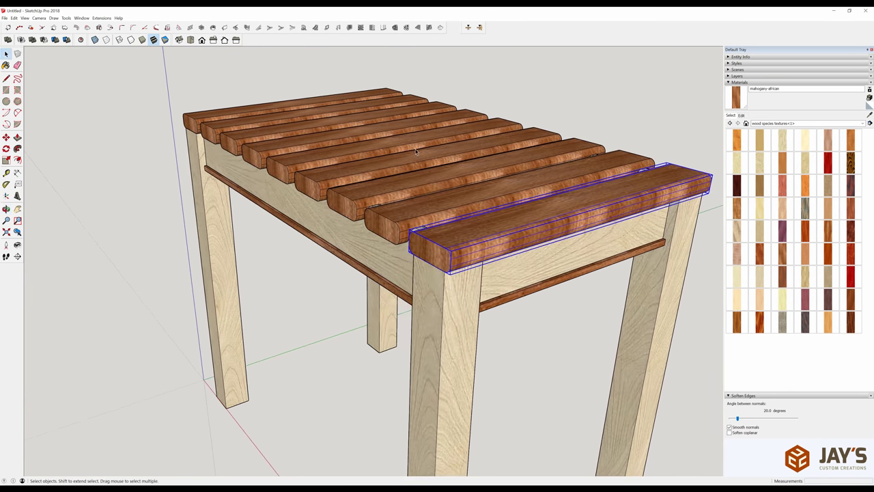
pyautogui.doubleClick(442, 262)
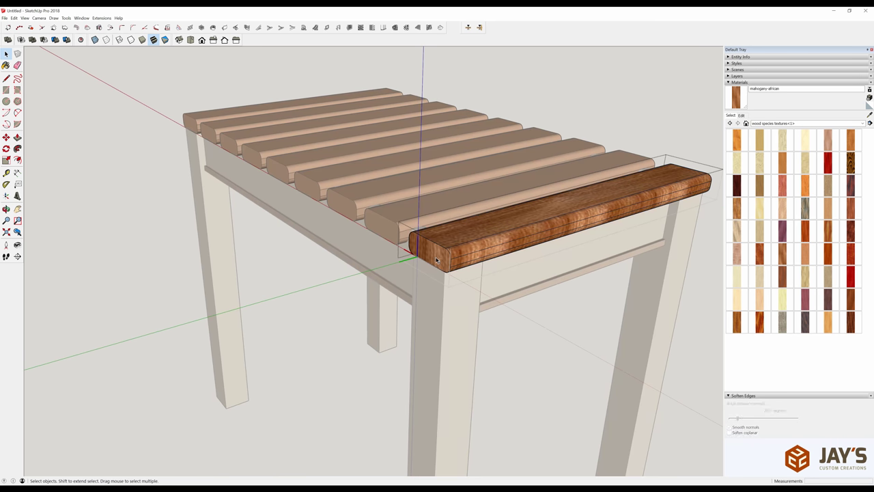
pyautogui.press('p')
pyautogui.moveTo(437, 263); pyautogui.dragTo(423, 266)
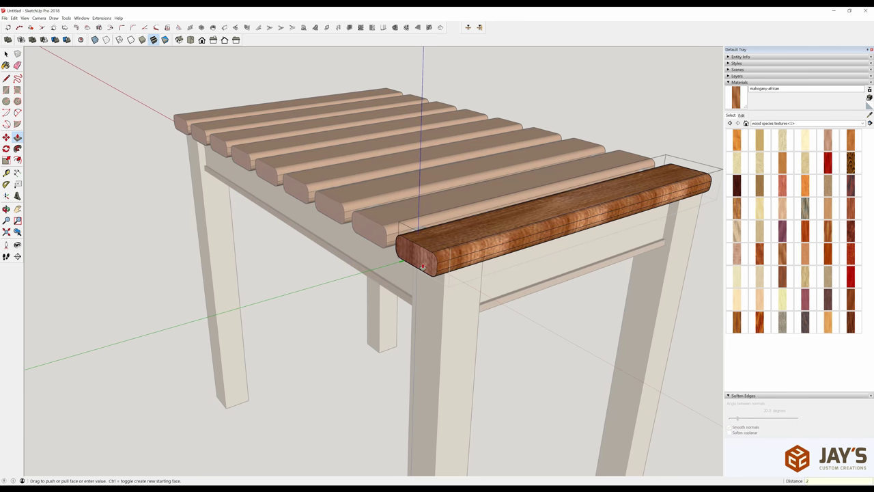
pyautogui.write('1/4')
pyautogui.press('Return')
# - Extend the slat's opposite end face by the same 1/4" and close the slat
pyautogui.moveTo(649, 247); pyautogui.dragTo(378, 244, button='middle')
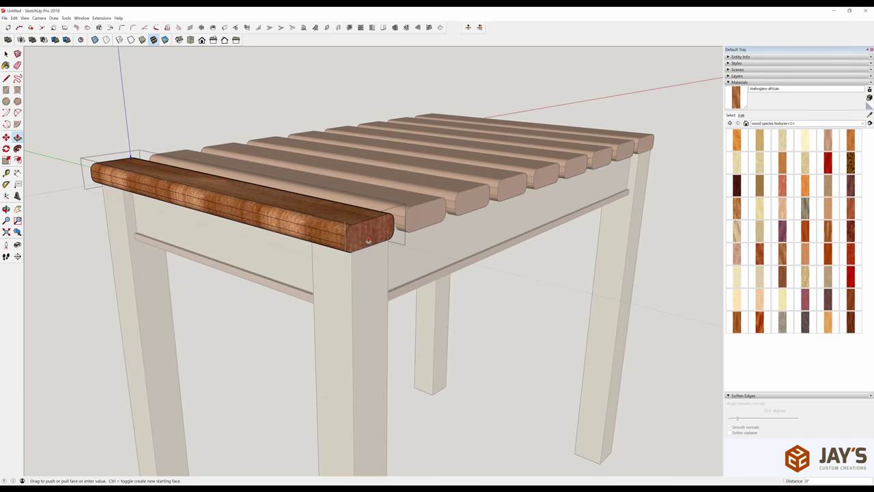
pyautogui.press('space')
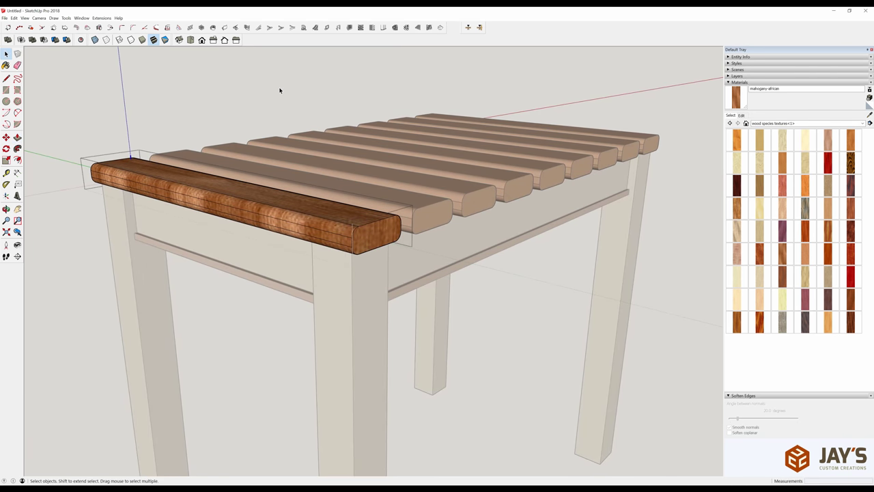
pyautogui.click(279, 86)
# - Measure how far a slat overhangs the outer face of the apron with the Dimension tool
pyautogui.moveTo(236, 208); pyautogui.dragTo(341, 146, button='middle')
pyautogui.scroll(3, 266, 138)
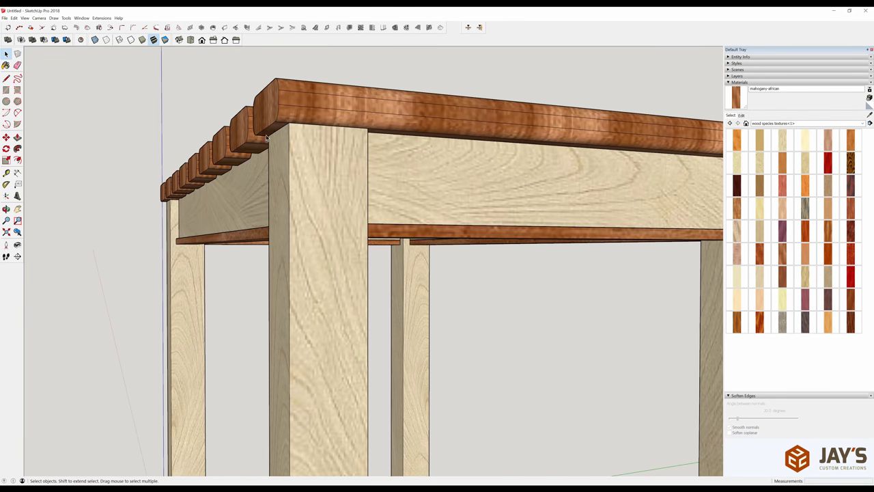
pyautogui.click(280, 149)
pyautogui.click(248, 170)
pyautogui.moveTo(232, 185); pyautogui.dragTo(198, 147, button='middle')
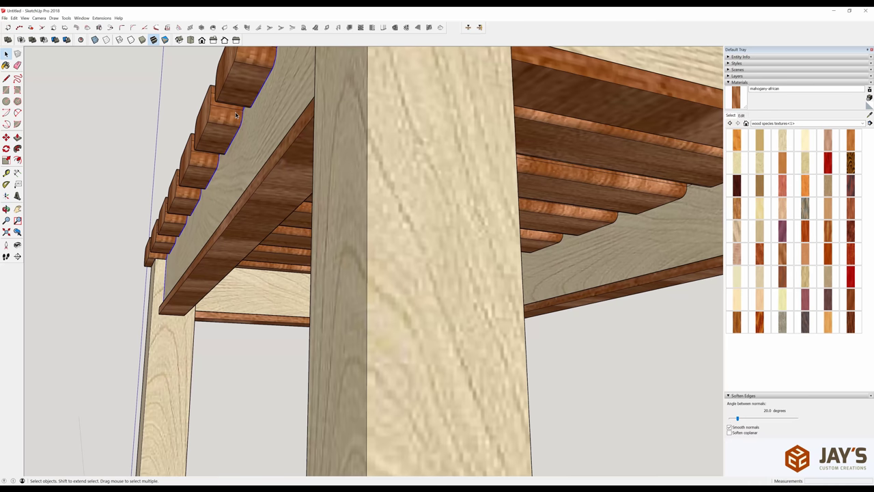
pyautogui.click(17, 173)
pyautogui.moveTo(260, 171); pyautogui.dragTo(229, 132, button='middle')
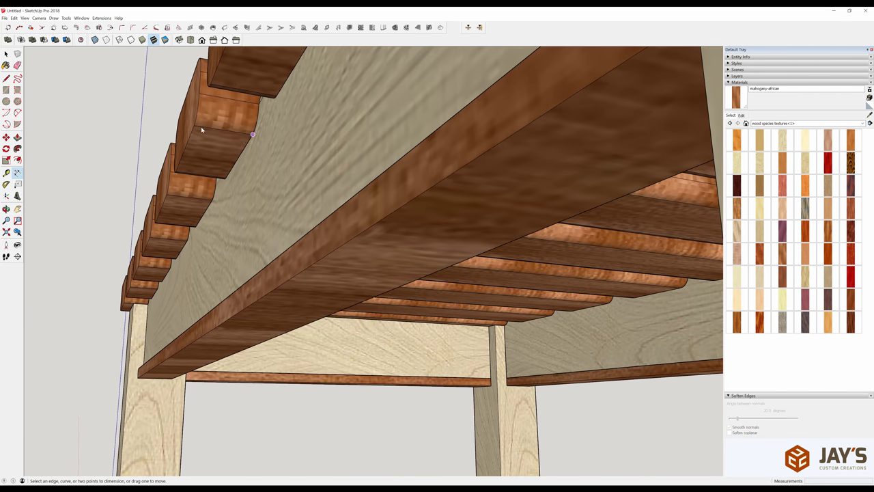
pyautogui.click(194, 126)
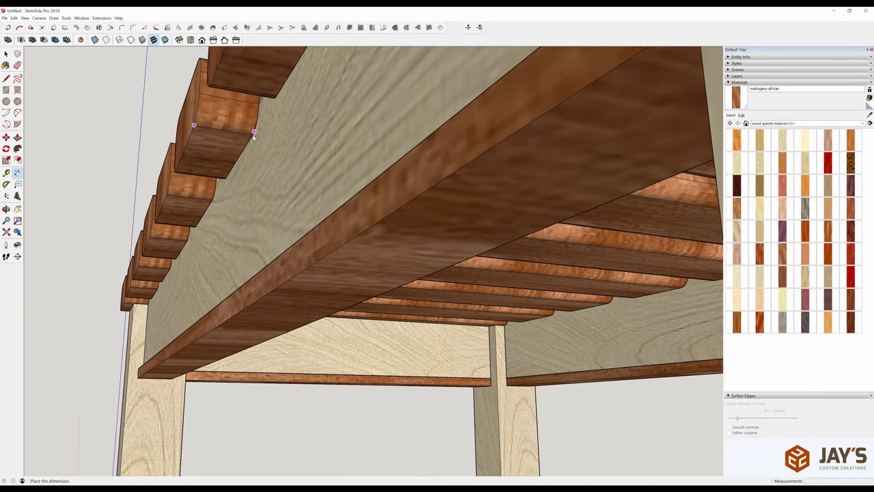
pyautogui.press('space')
pyautogui.moveTo(251, 142); pyautogui.dragTo(189, 269, button='middle')
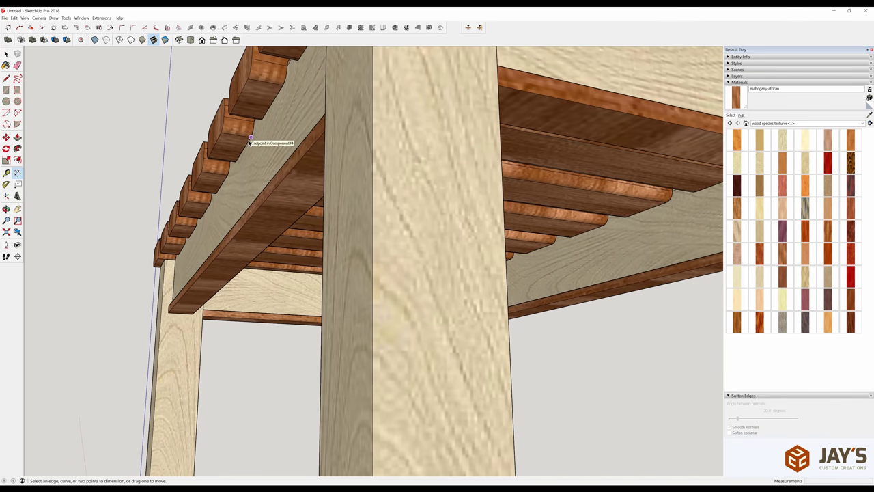
# - Examine the underside of the slats and apron trim, and the table's overall proportions from several sides
pyautogui.moveTo(215, 206)
pyautogui.mouseDown(button='middle')
pyautogui.moveTo(214, 191)
pyautogui.moveTo(214, 215)
pyautogui.moveTo(232, 214)
pyautogui.moveTo(230, 200)
pyautogui.mouseUp(button='middle')
pyautogui.scroll(5, 184, 254)
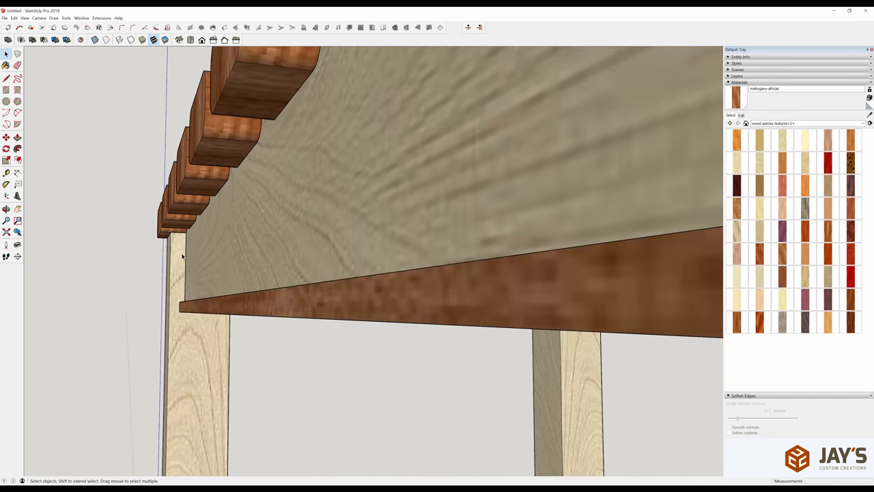
pyautogui.scroll(-3, 216, 328)
pyautogui.moveTo(216, 328); pyautogui.dragTo(248, 244, button='middle')
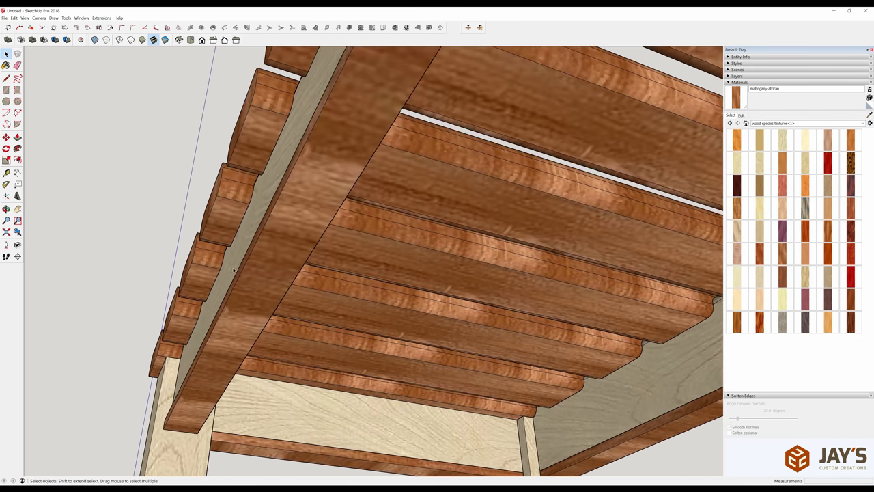
pyautogui.click(177, 366)
pyautogui.moveTo(197, 352); pyautogui.dragTo(413, 352, button='middle')
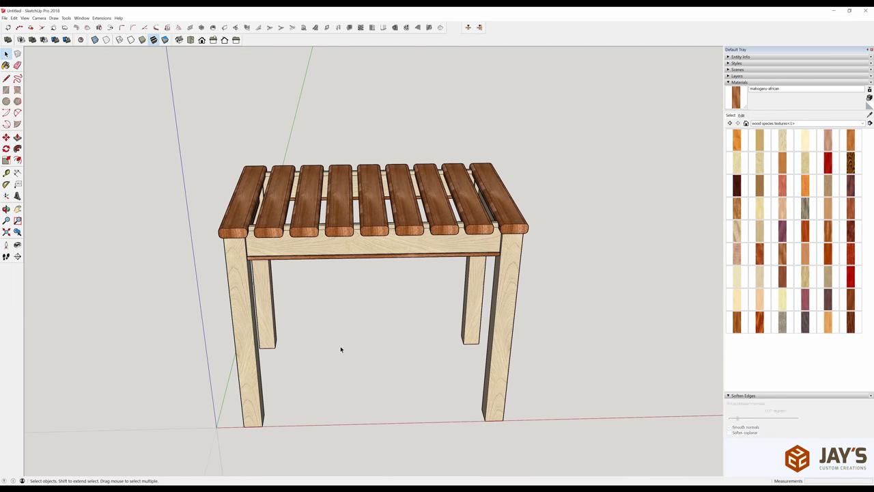
pyautogui.moveTo(335, 351); pyautogui.dragTo(398, 337, button='middle')
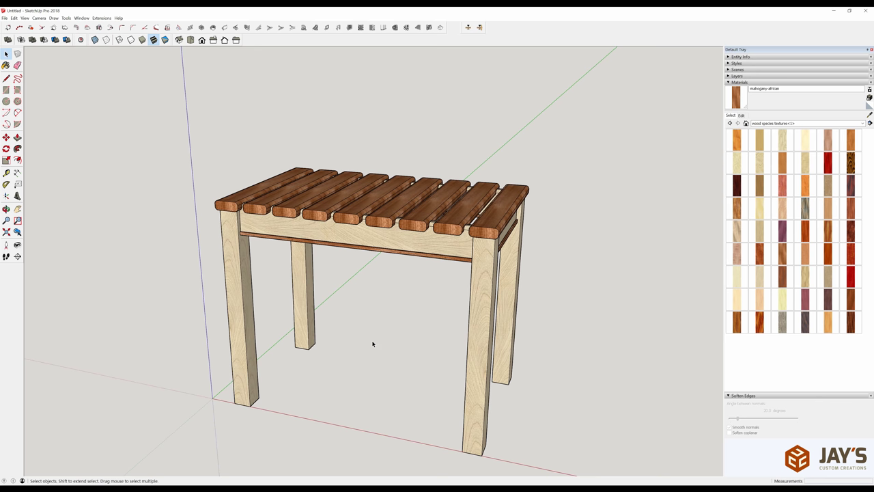
pyautogui.moveTo(380, 343); pyautogui.dragTo(409, 307, button='middle')
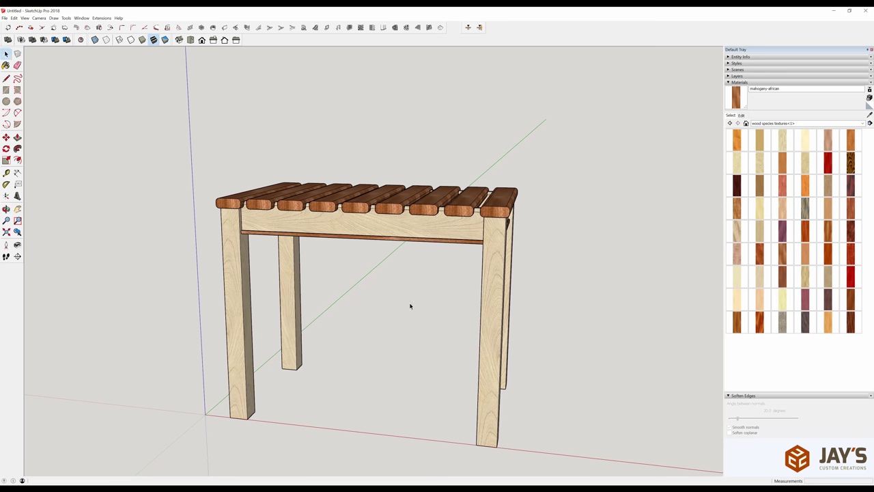
pyautogui.moveTo(245, 342); pyautogui.dragTo(451, 317, button='middle')
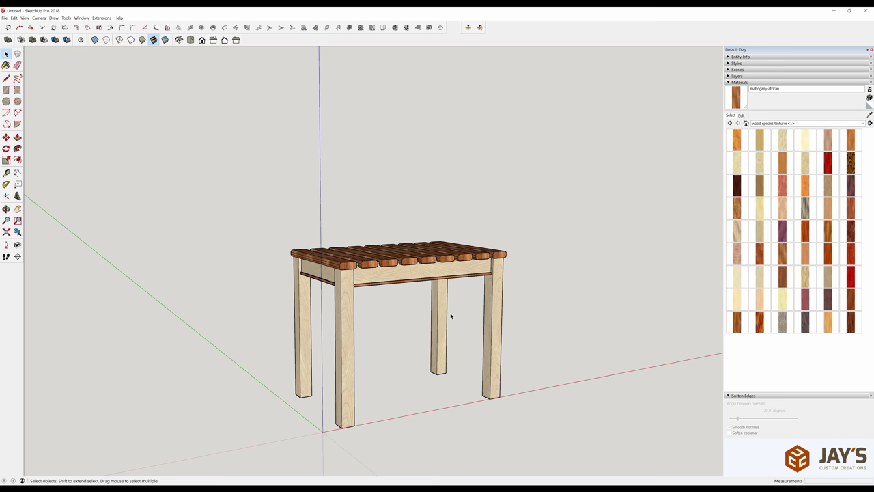
pyautogui.moveTo(450, 316); pyautogui.dragTo(254, 341, button='middle')
pyautogui.scroll(4, 294, 390)
pyautogui.scroll(-1, 290, 368)
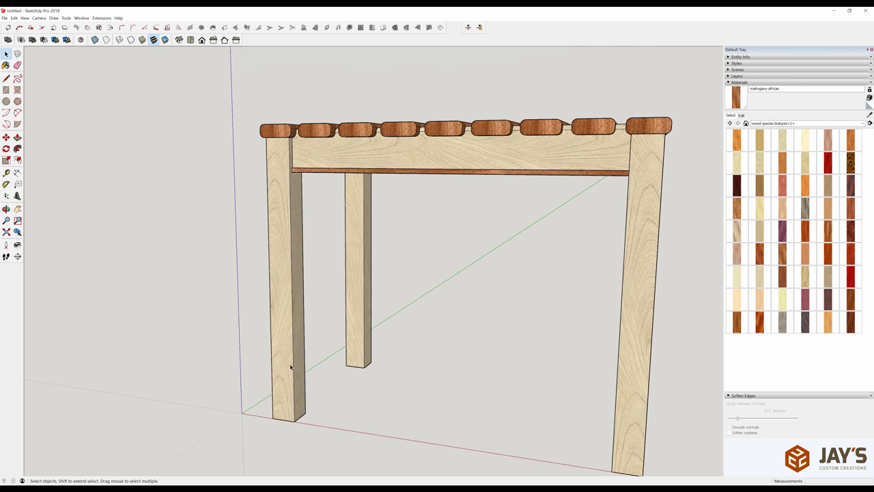
# - Open a back leg for editing and copy its bottom edges up 13" to mark where the taper starts
pyautogui.moveTo(354, 380); pyautogui.dragTo(364, 376, button='middle')
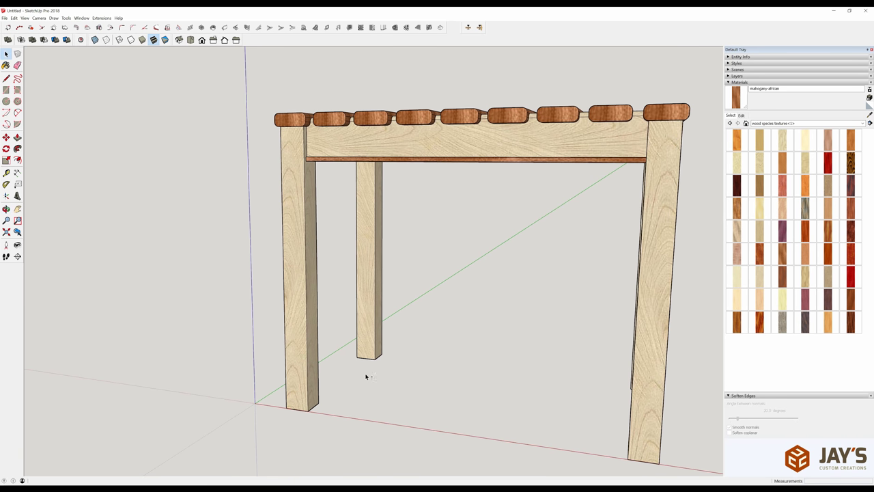
pyautogui.doubleClick(365, 356)
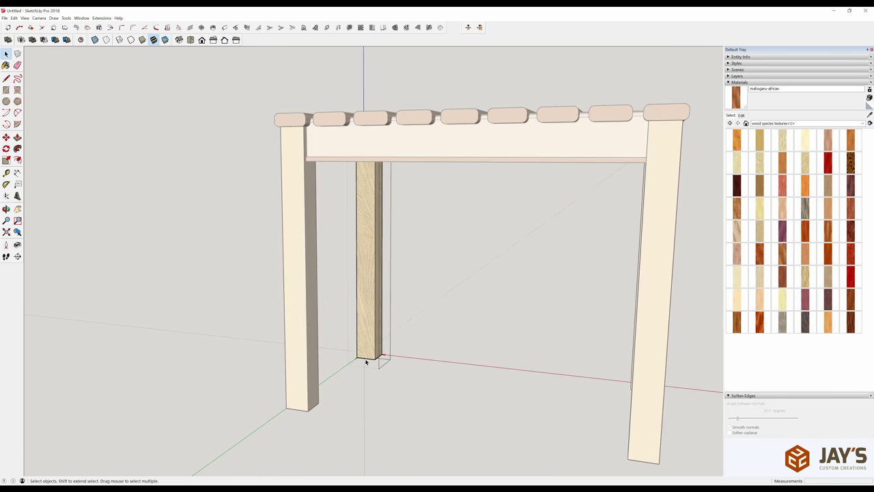
pyautogui.click(379, 358)
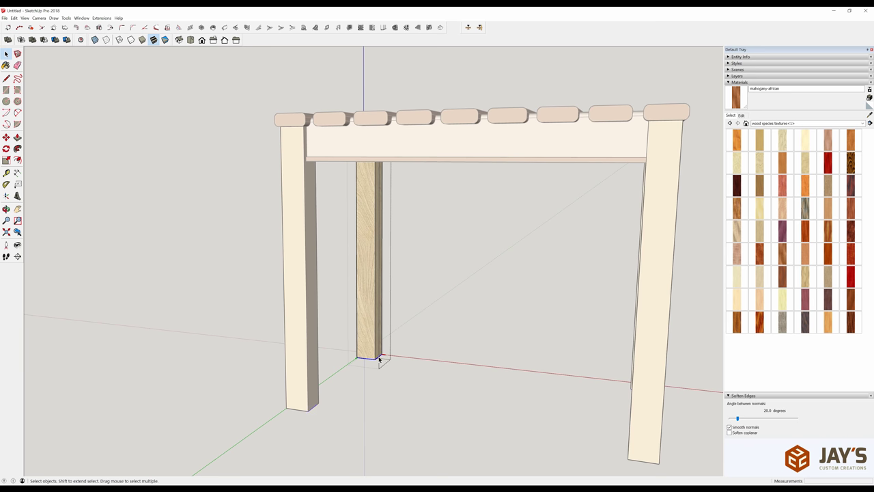
pyautogui.press('m')
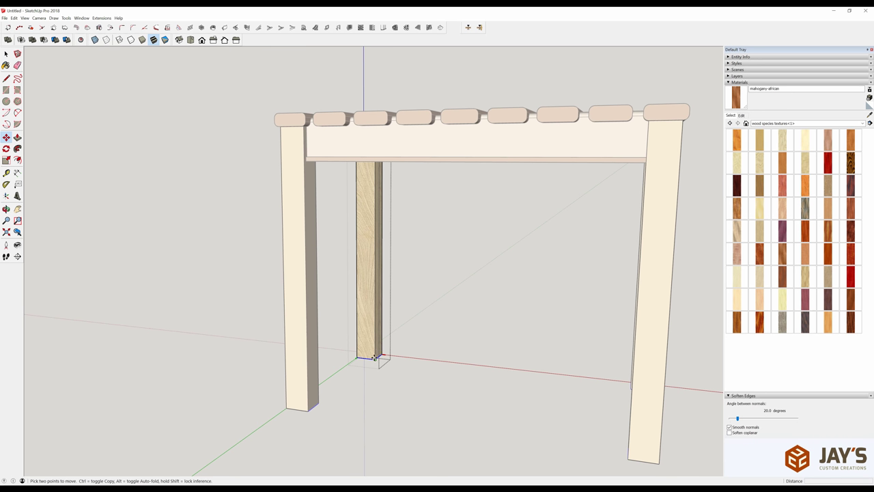
pyautogui.press('ctrl')
pyautogui.click(374, 358)
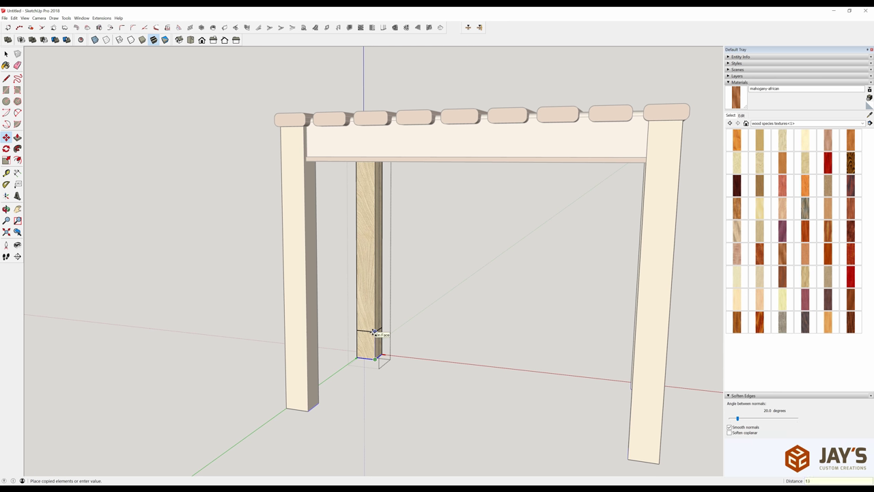
pyautogui.press('Return')
pyautogui.press('space')
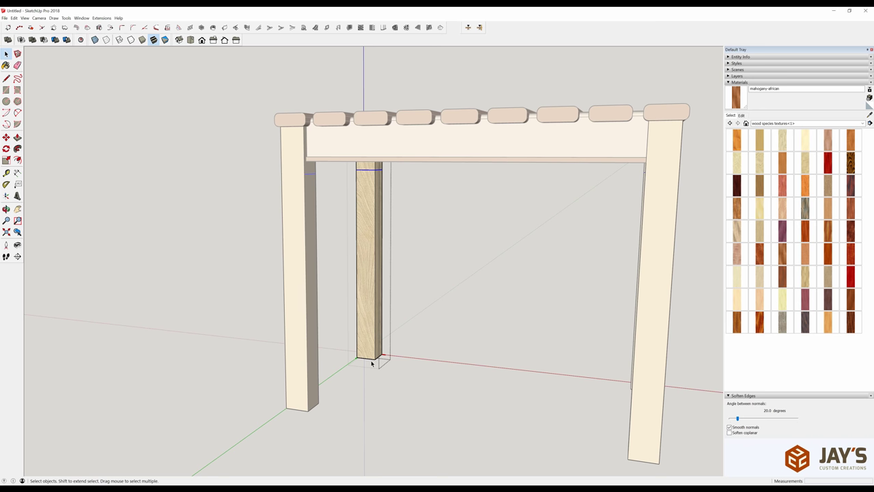
# - Move the leg's inner bottom edge 0.75" inward along the green axis to taper the first inside face
pyautogui.press('m')
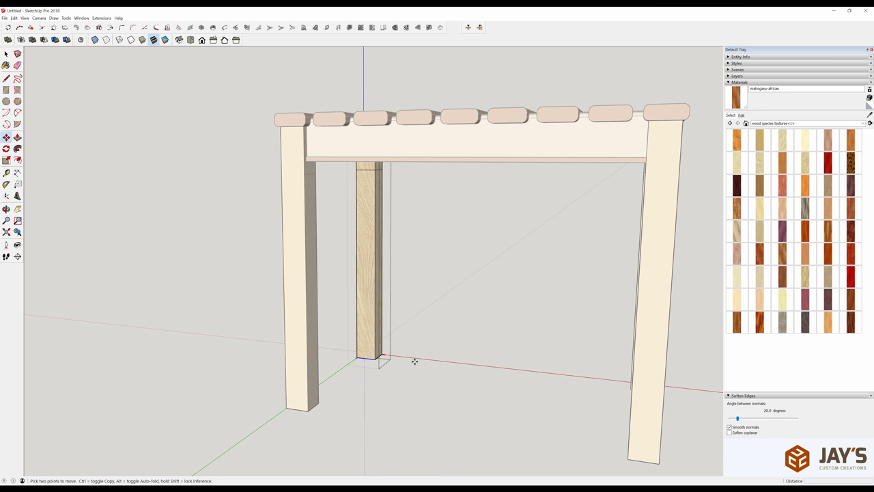
pyautogui.click(415, 361)
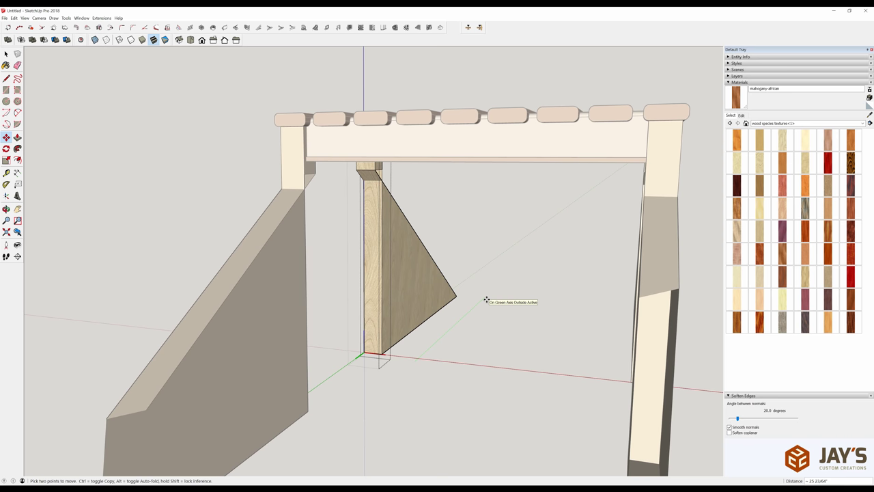
pyautogui.press('Return')
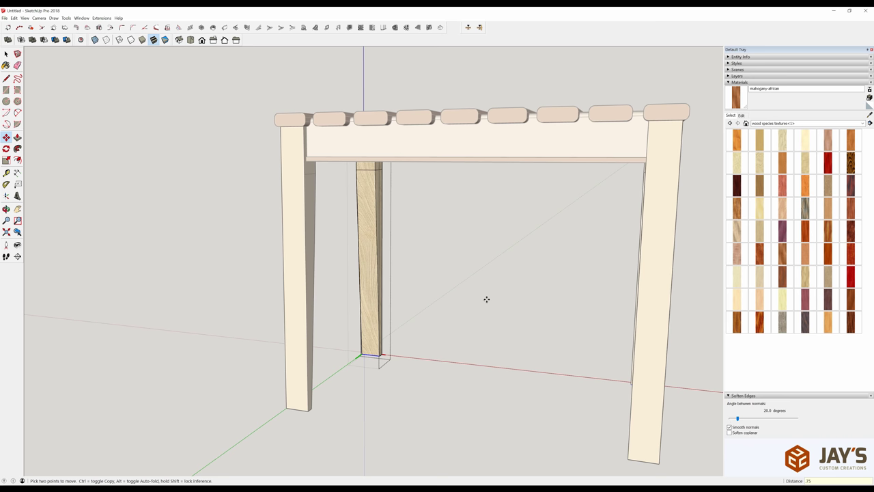
pyautogui.press('Return')
pyautogui.press('space')
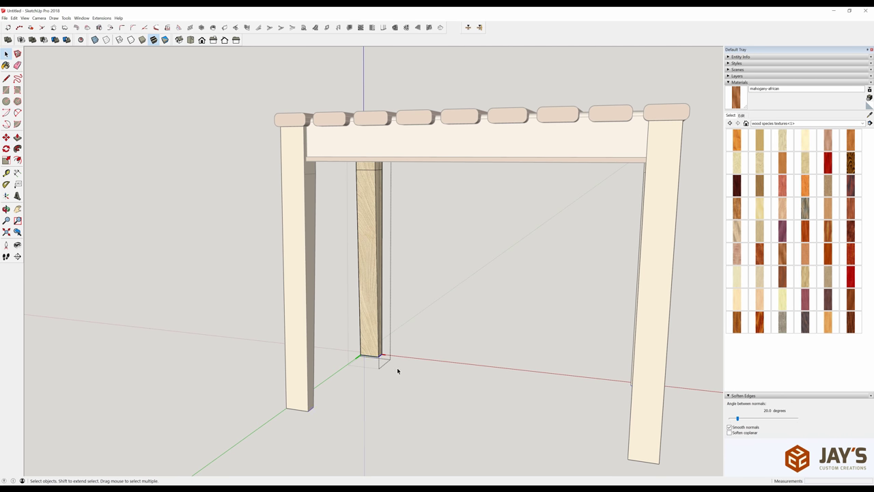
# - Move the leg's other inner bottom edge inward along the red axis to taper the second inside face
pyautogui.press('m')
pyautogui.click(441, 368)
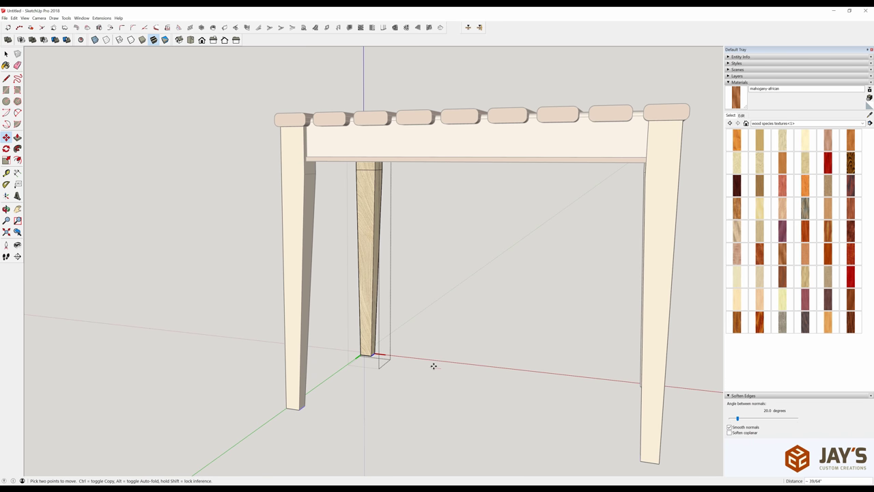
pyautogui.click(433, 367)
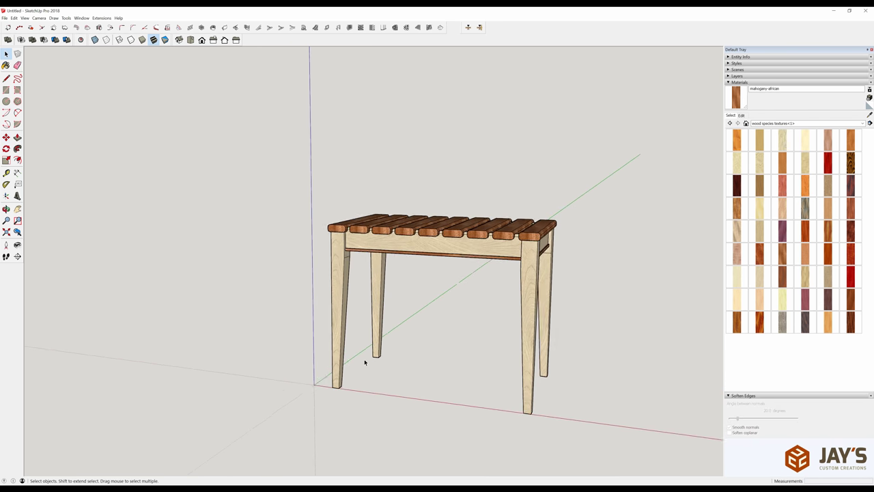
# - Review the drill hole options for diameter, depth, hole type and countersink angle, and locate the drill extension's commands
pyautogui.moveTo(364, 362); pyautogui.dragTo(457, 371, button='middle')
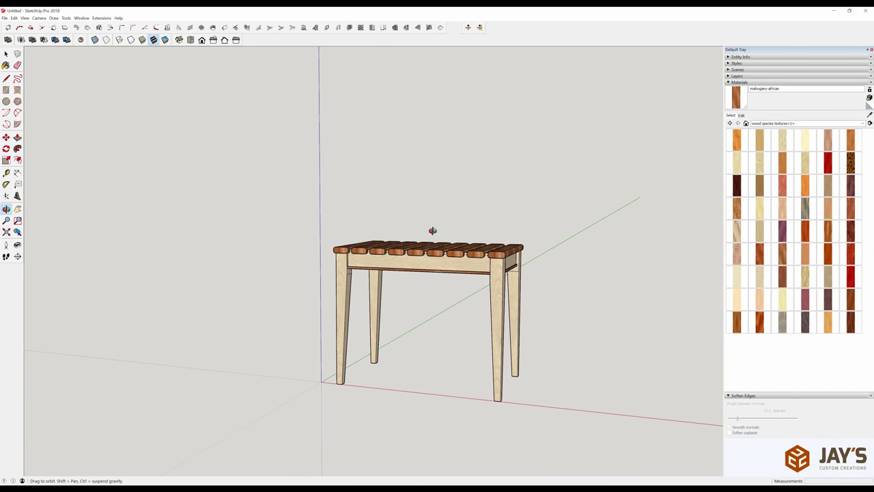
pyautogui.moveTo(454, 191); pyautogui.dragTo(567, 482, button='middle')
pyautogui.press('space')
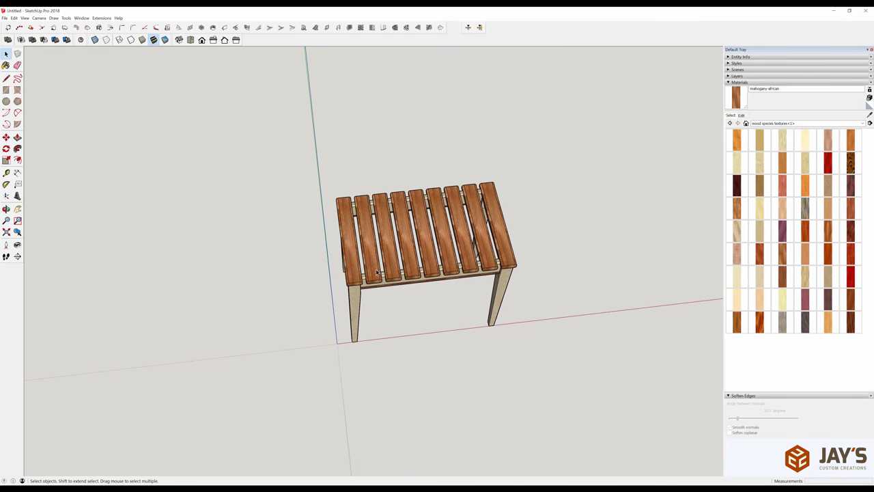
pyautogui.moveTo(376, 272); pyautogui.dragTo(379, 215, button='middle')
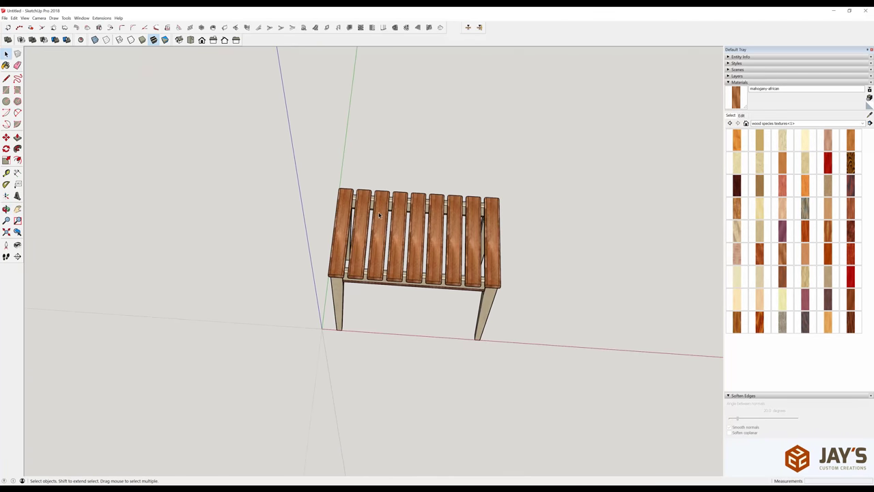
pyautogui.click(480, 27)
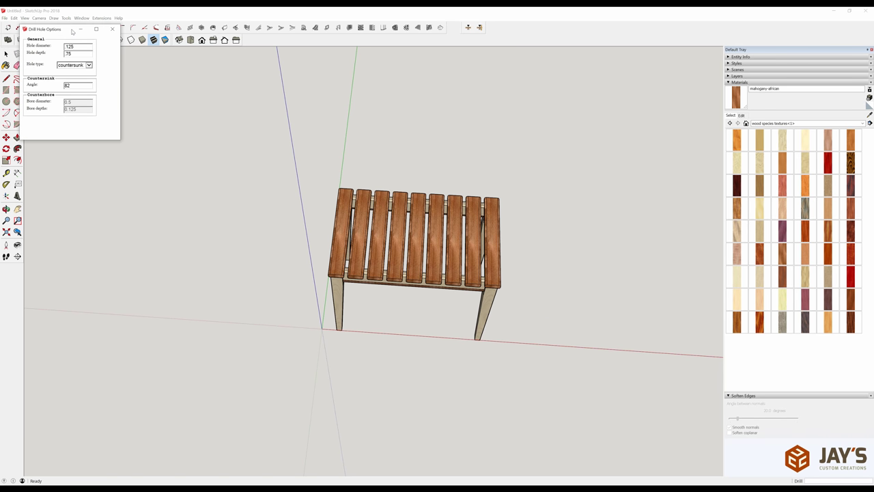
pyautogui.moveTo(72, 31); pyautogui.dragTo(99, 47)
pyautogui.click(140, 43)
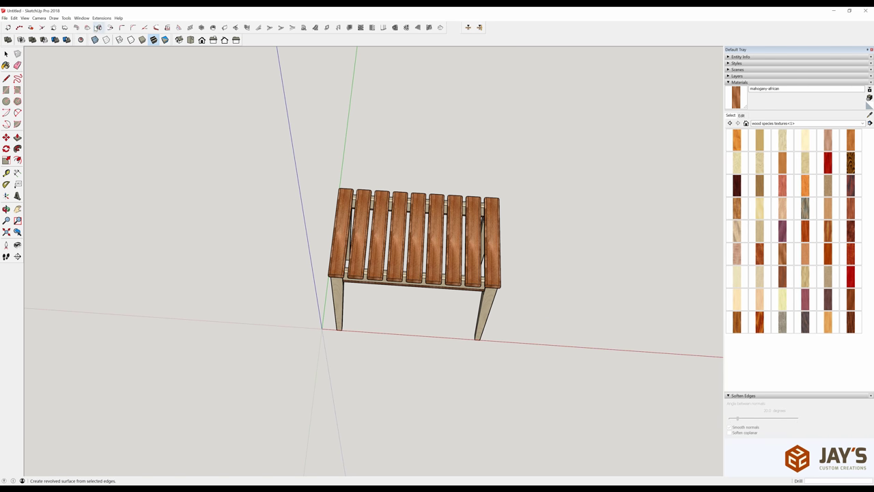
pyautogui.click(101, 17)
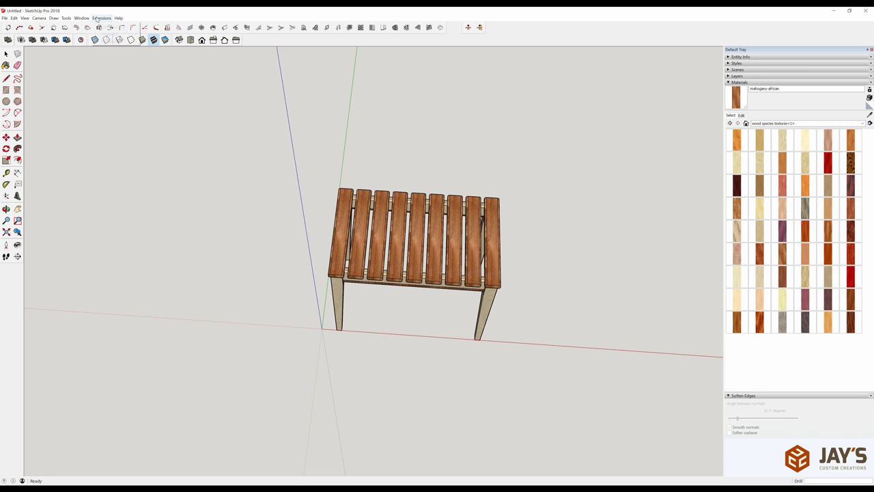
pyautogui.moveTo(107, 43)
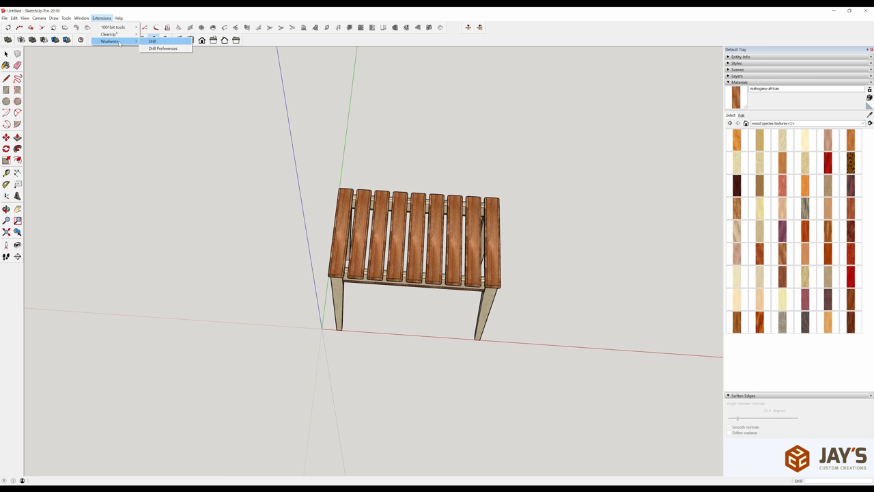
pyautogui.click(480, 27)
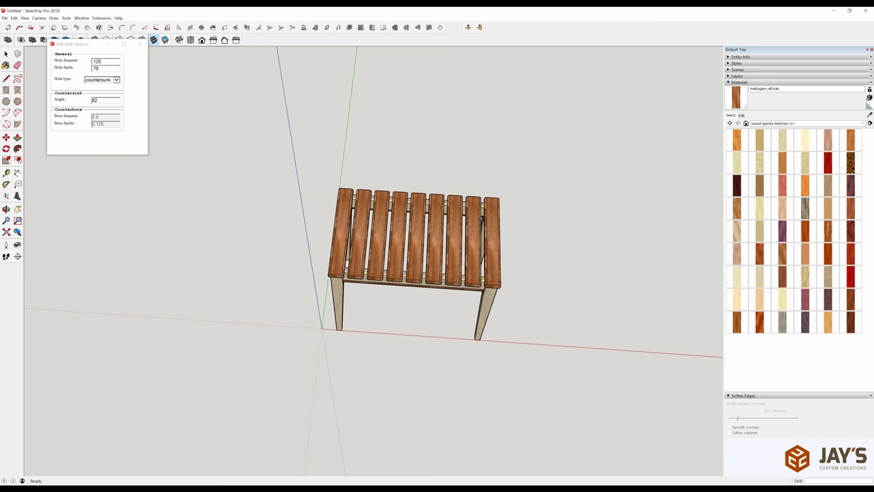
pyautogui.click(141, 44)
# - Open the end slat for editing and place a guide across its front end, aligned with the centre of the apron's raised tab
pyautogui.scroll(5, 335, 273)
pyautogui.press('space')
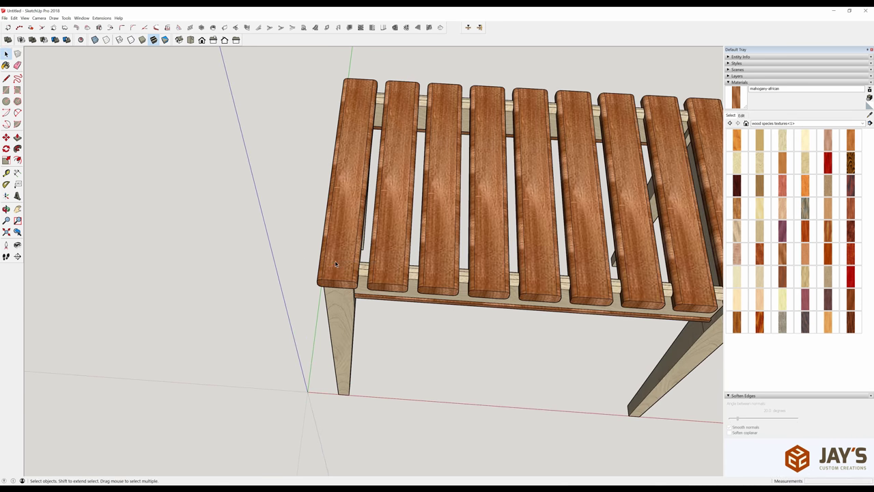
pyautogui.doubleClick(339, 261)
pyautogui.scroll(3, 339, 261)
pyautogui.moveTo(337, 264); pyautogui.dragTo(217, 277, button='middle')
pyautogui.scroll(2, 295, 220)
pyautogui.press('t')
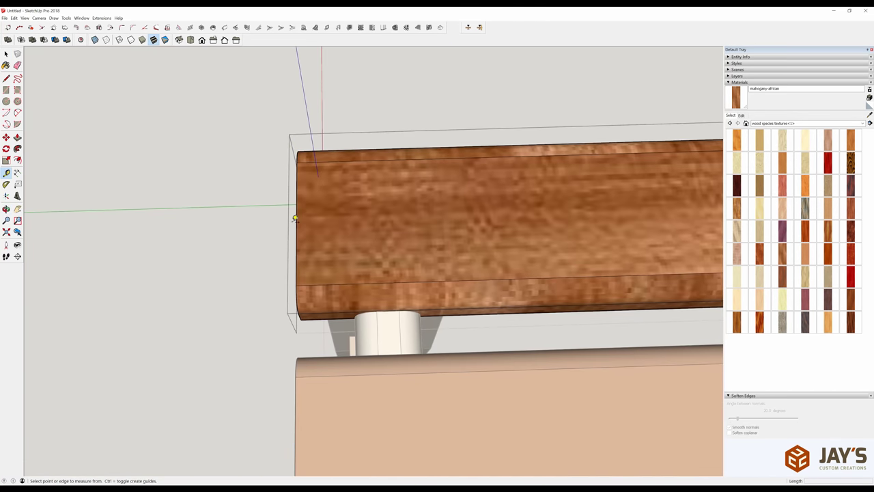
pyautogui.click(297, 221)
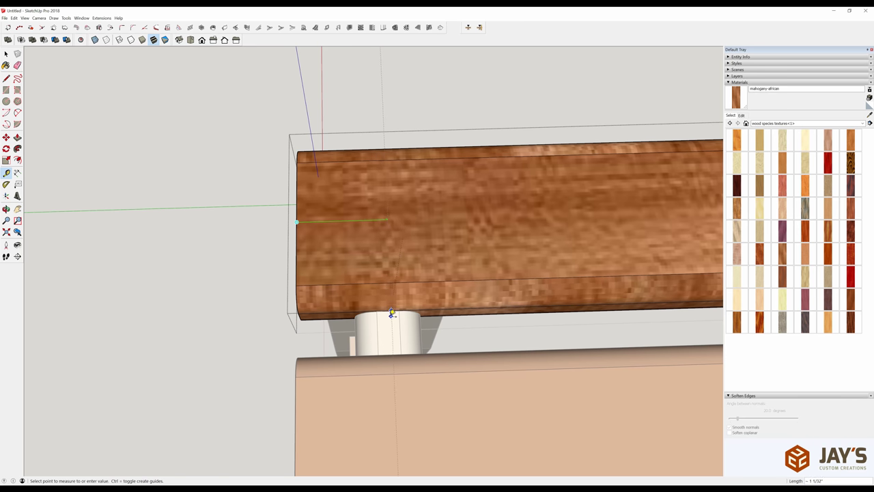
pyautogui.scroll(6, 384, 314)
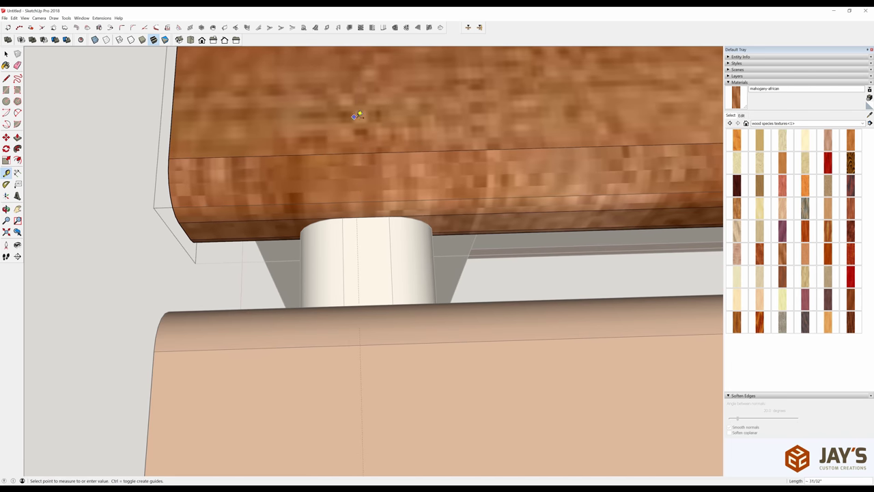
pyautogui.scroll(-2, 358, 115)
pyautogui.scroll(-3, 359, 116)
pyautogui.scroll(1, 294, 130)
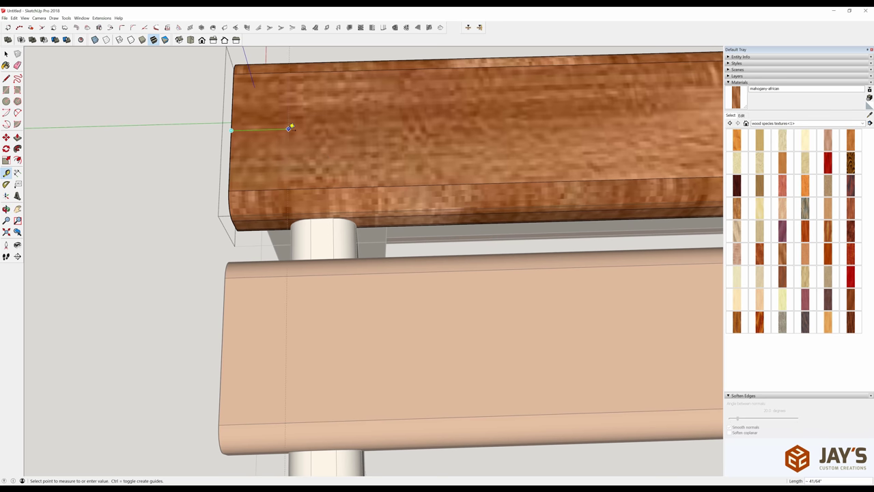
pyautogui.click(325, 216)
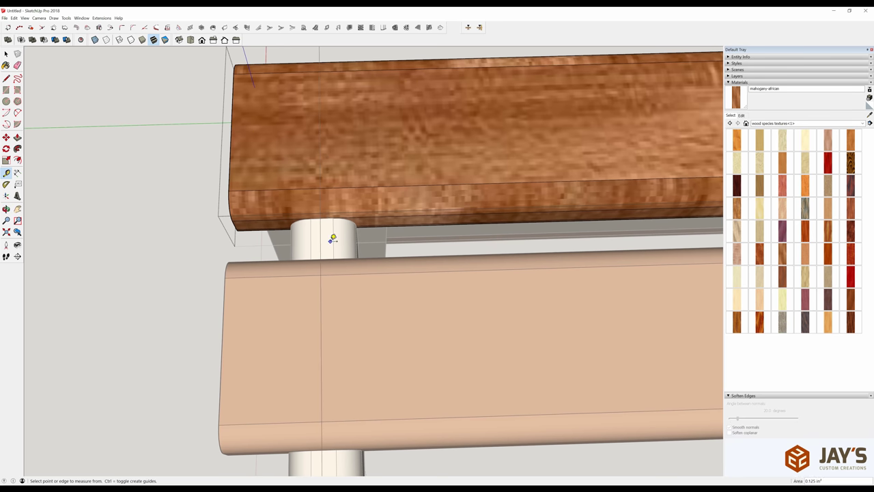
# - Place two lengthwise guides on the slat's flat top face, each 0.375" in from one of its long edges
pyautogui.moveTo(333, 239); pyautogui.dragTo(382, 247, button='middle')
pyautogui.scroll(2, 311, 257)
pyautogui.click(281, 260)
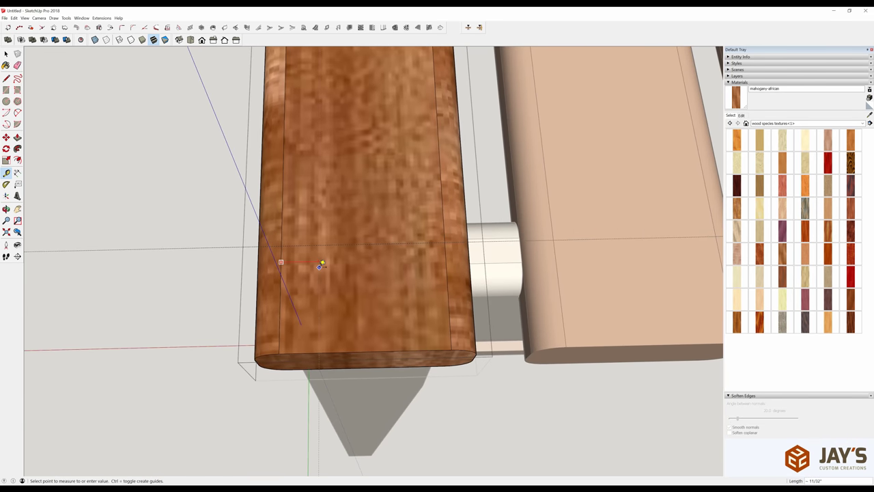
pyautogui.write('.25')
pyautogui.press('Return')
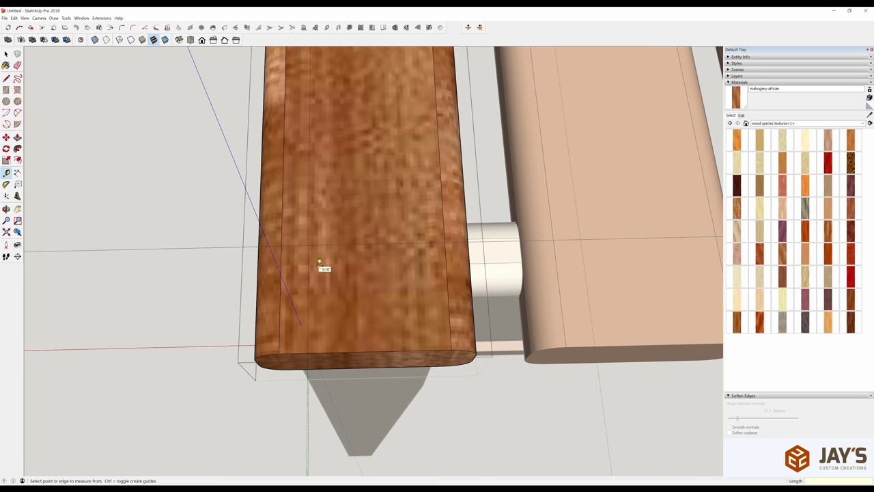
pyautogui.write('.375')
pyautogui.press('Return')
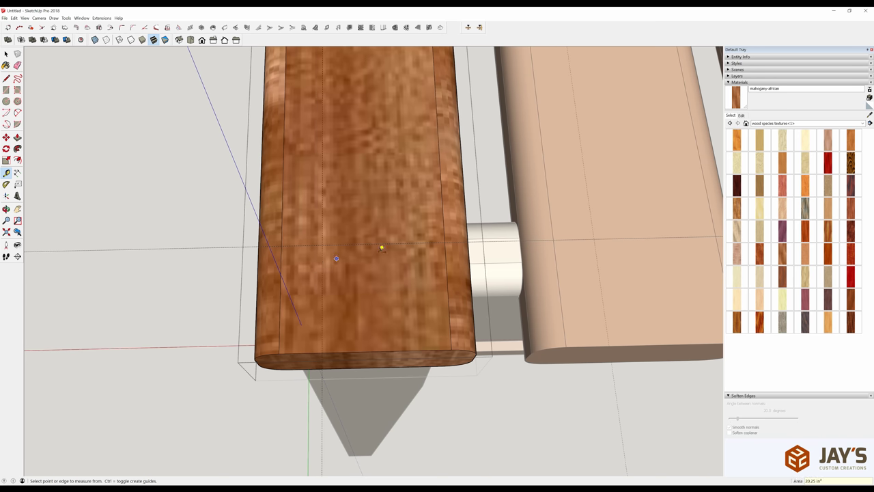
pyautogui.click(447, 255)
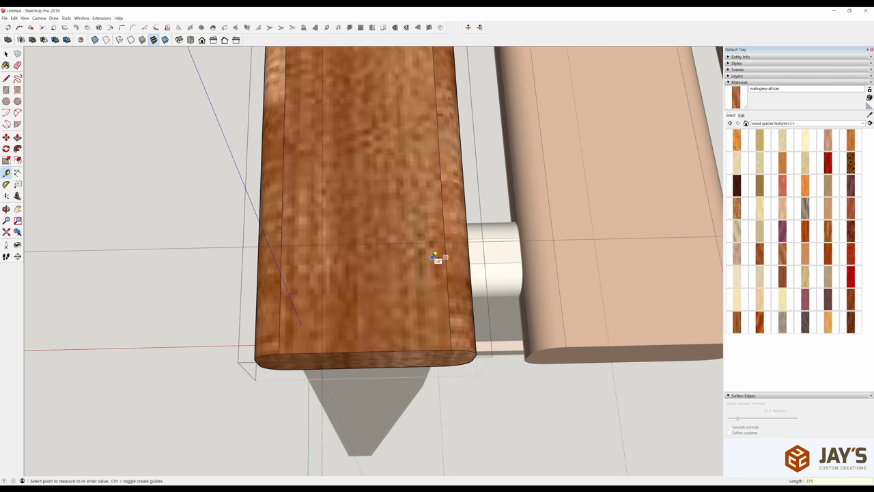
# - Place a guide across the slat's opposite end, aligned with the centre of the apron tab there
pyautogui.moveTo(435, 257); pyautogui.dragTo(714, 283, button='middle')
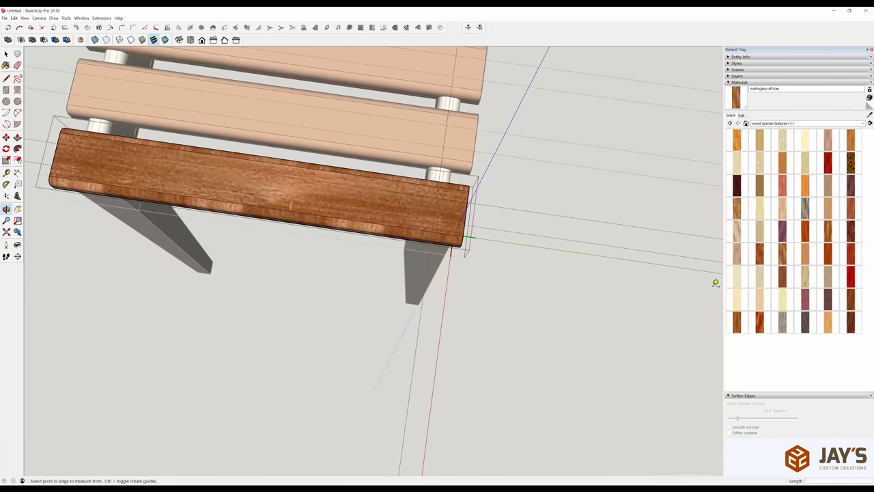
pyautogui.scroll(-3, 715, 282)
pyautogui.scroll(8, 227, 175)
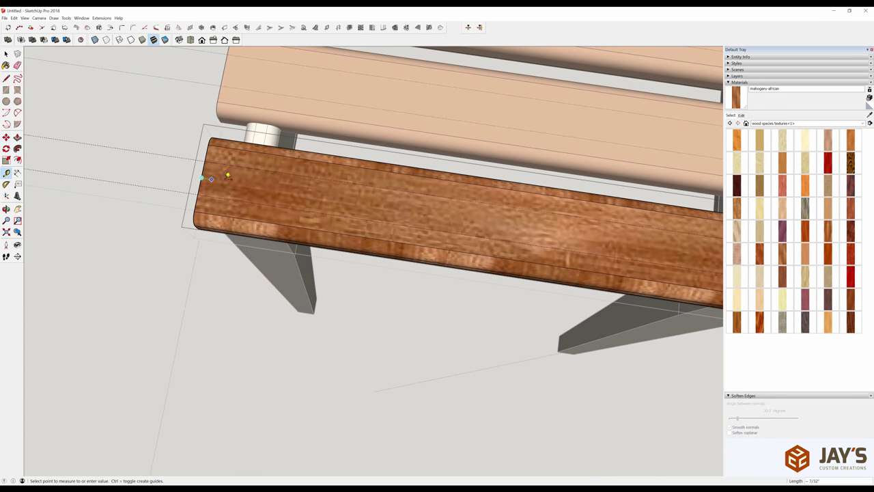
pyautogui.scroll(3, 227, 175)
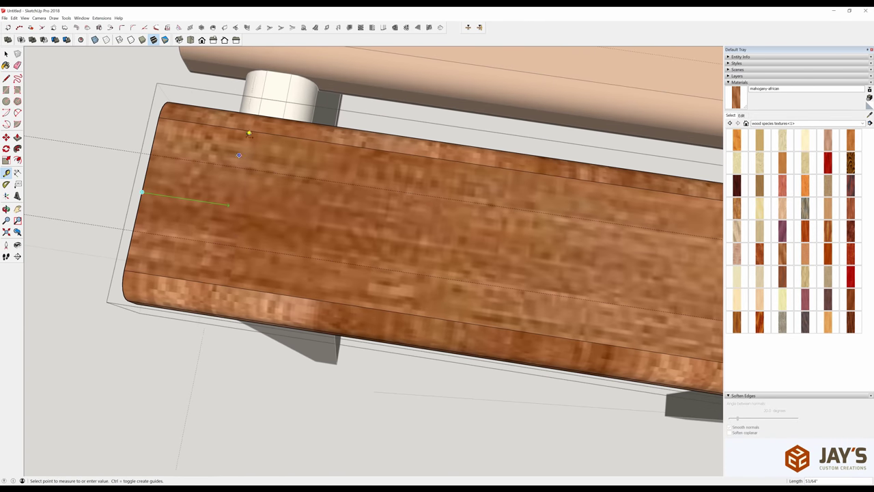
pyautogui.moveTo(271, 93); pyautogui.dragTo(428, 253, button='middle')
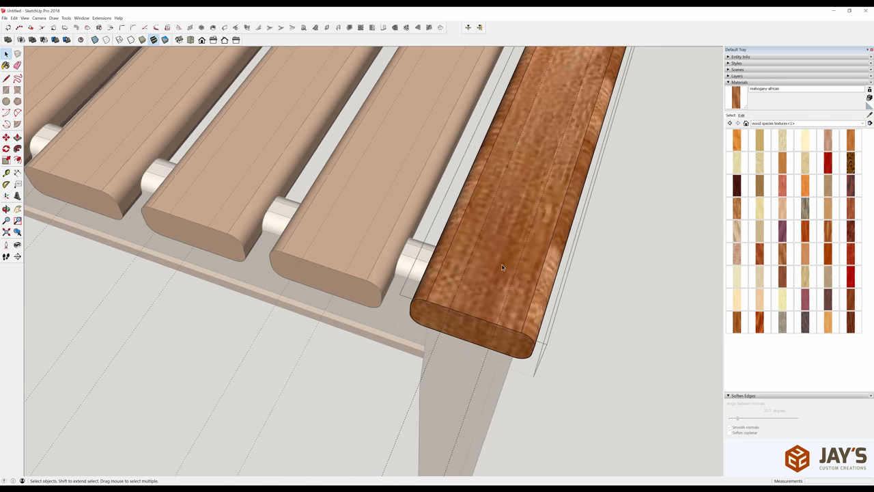
pyautogui.moveTo(502, 268); pyautogui.dragTo(287, 269, button='middle')
pyautogui.scroll(4, 400, 332)
pyautogui.press('t')
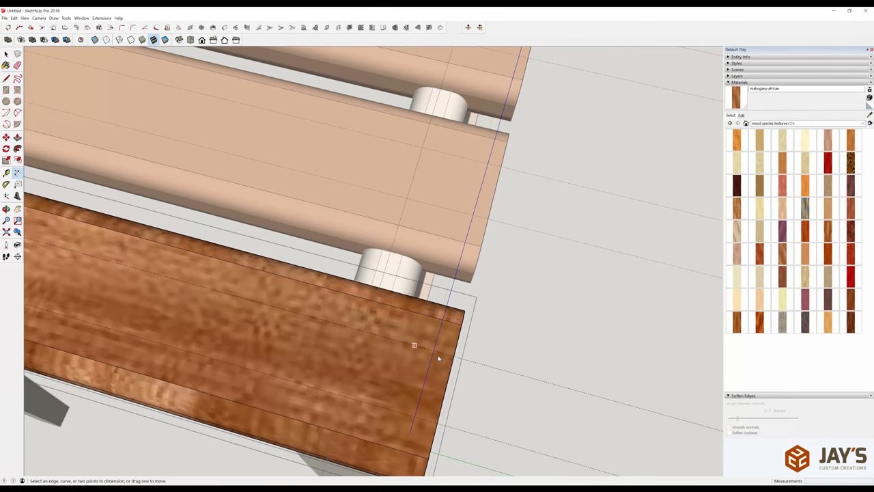
pyautogui.click(453, 356)
pyautogui.scroll(-5, 366, 333)
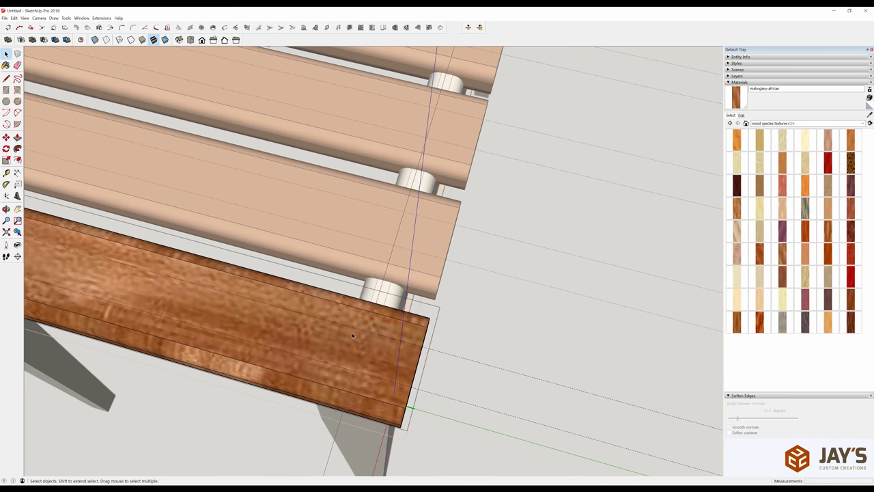
# - Drill two countersunk screw holes at the guide intersections on the first end of the slat
pyautogui.moveTo(352, 333); pyautogui.dragTo(216, 222, button='middle')
pyautogui.press('t')
pyautogui.press('space')
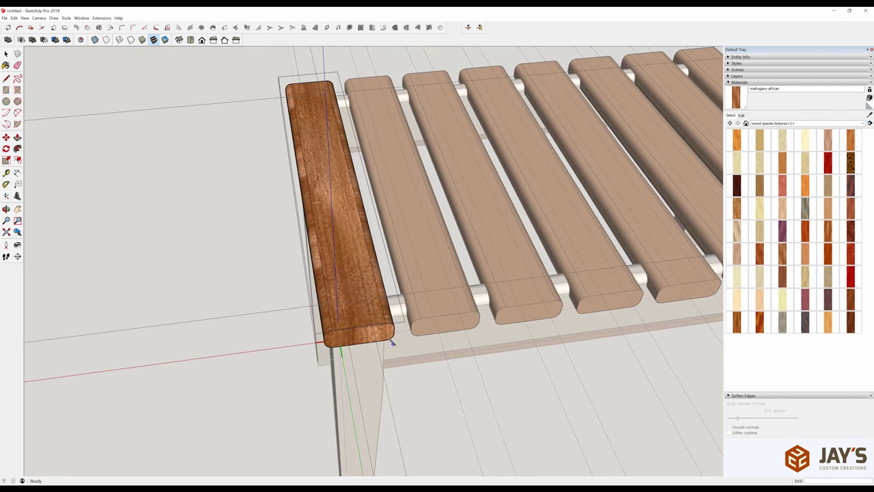
pyautogui.scroll(4, 389, 335)
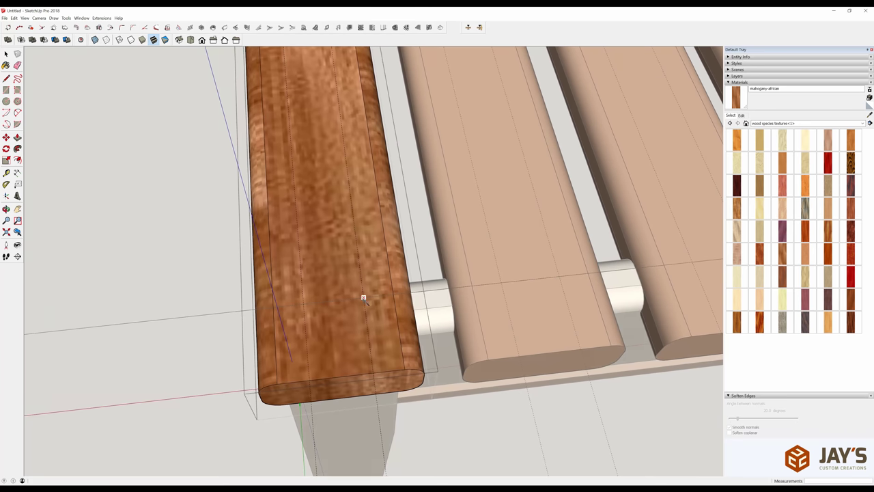
pyautogui.click(363, 298)
pyautogui.click(306, 299)
# - Drill the matching pair of countersunk holes at the guide intersections on the slat's other end
pyautogui.moveTo(307, 300); pyautogui.dragTo(379, 288, button='middle')
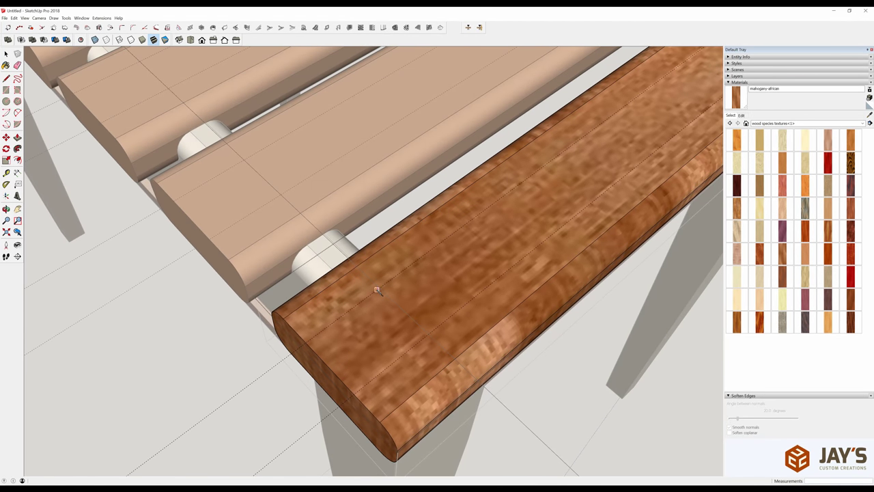
pyautogui.hotkey('ctrl', 'v')
pyautogui.click(431, 336)
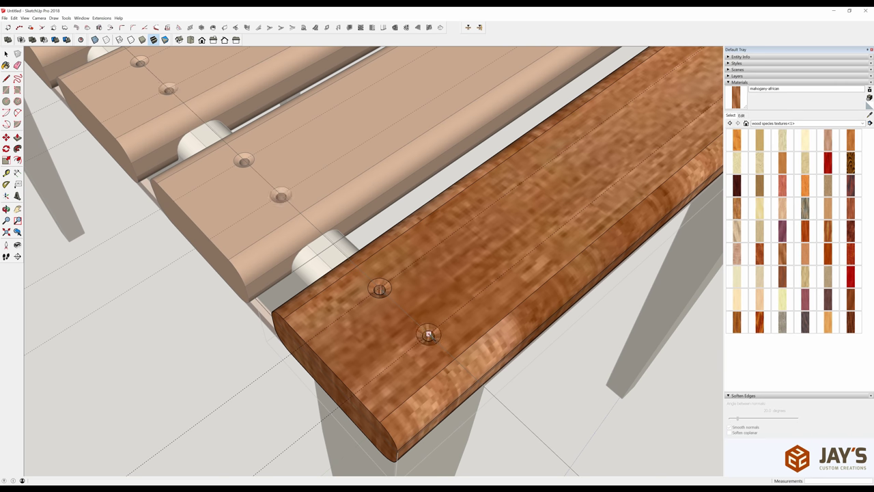
# - Delete the construction guides and close the slat component
pyautogui.hotkey('shift', 'z')
pyautogui.moveTo(624, 265); pyautogui.dragTo(522, 263, button='middle')
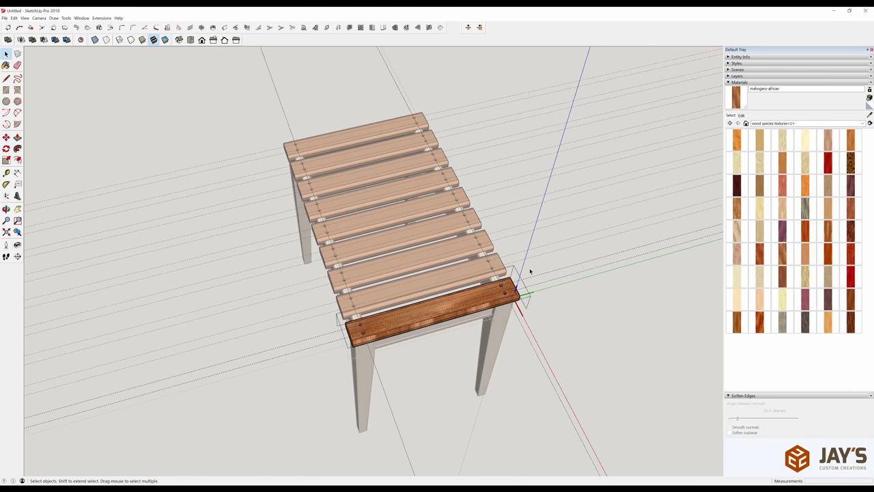
pyautogui.click(346, 110)
pyautogui.moveTo(348, 88); pyautogui.dragTo(261, 376, button='middle')
pyautogui.click(137, 257)
pyautogui.press('space')
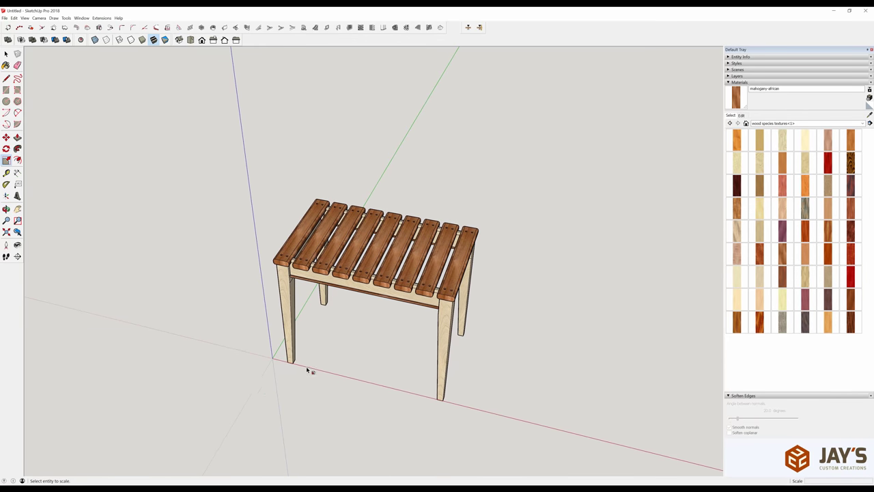
# - Take away the end slat to inspect the dovetail joints at the top of the leg, and undo the removal
pyautogui.moveTo(321, 369); pyautogui.dragTo(559, 285, button='middle')
pyautogui.moveTo(314, 254)
pyautogui.mouseDown(button='middle')
pyautogui.moveTo(363, 226)
pyautogui.moveTo(314, 260)
pyautogui.mouseUp(button='middle')
pyautogui.scroll(10, 314, 260)
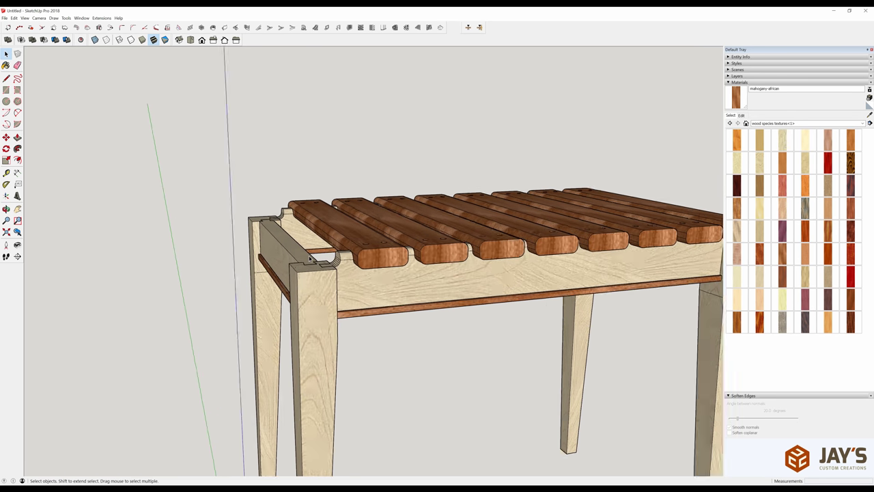
pyautogui.moveTo(335, 278); pyautogui.dragTo(305, 351, button='middle')
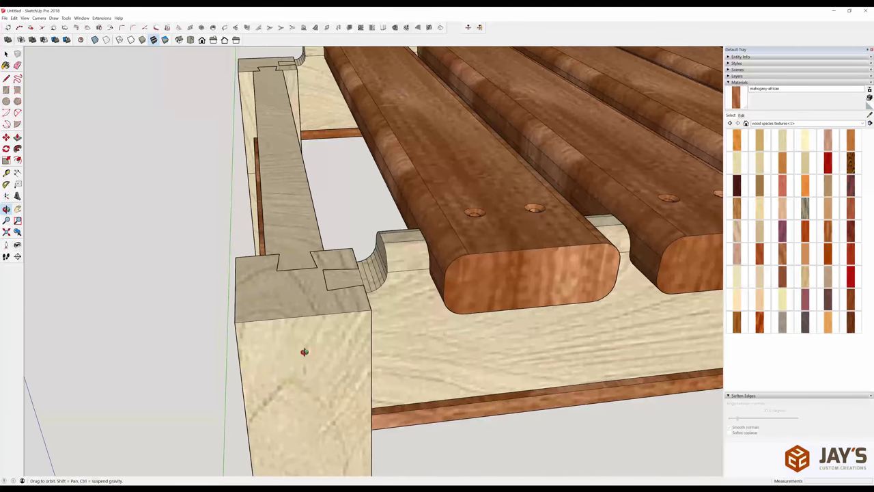
pyautogui.hotkey('ctrl', 'z')
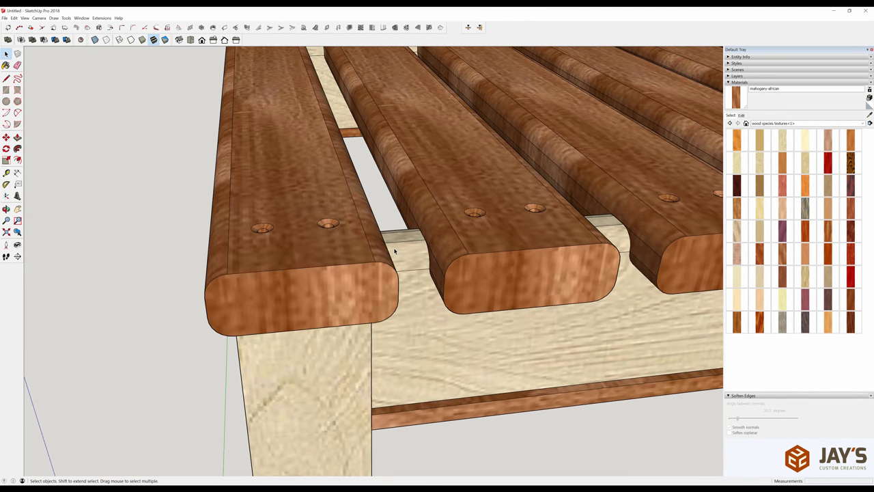
pyautogui.scroll(-10, 319, 247)
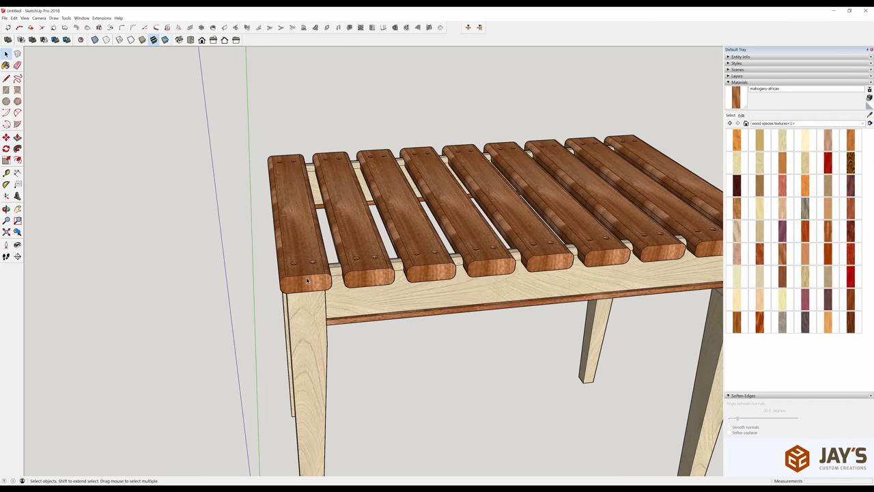
pyautogui.moveTo(319, 291); pyautogui.dragTo(387, 211, button='middle')
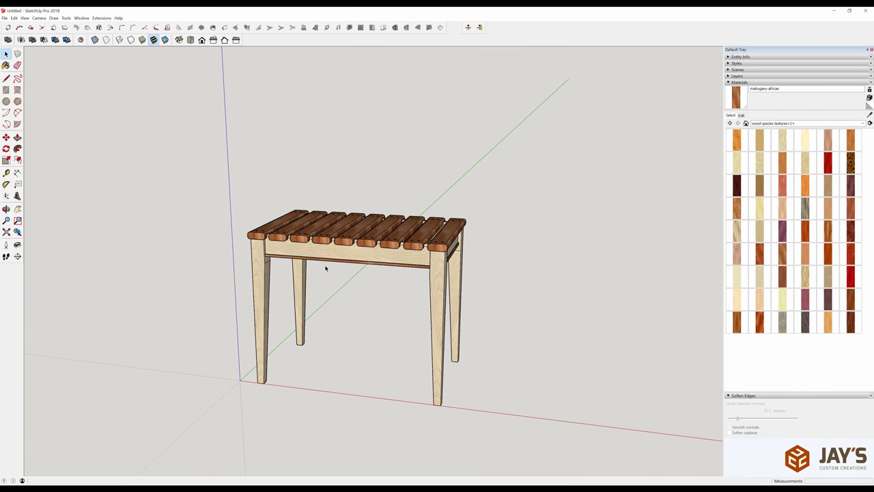
pyautogui.moveTo(338, 146); pyautogui.dragTo(305, 273, button='middle')
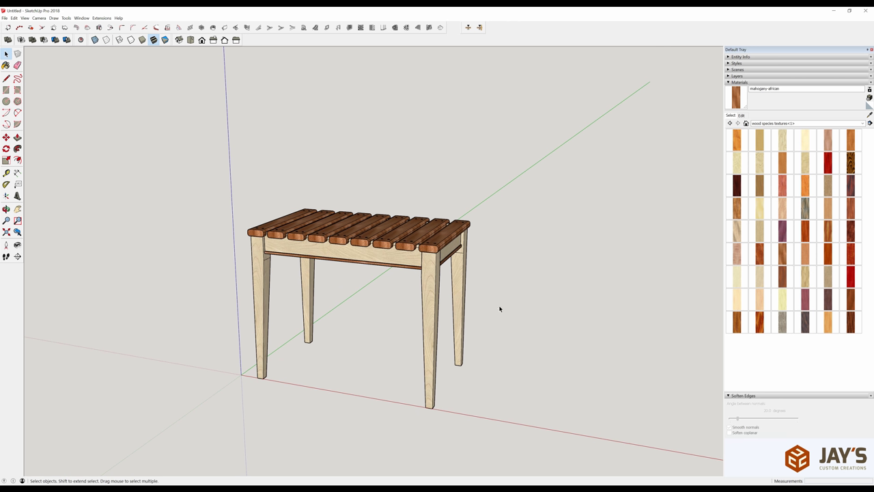